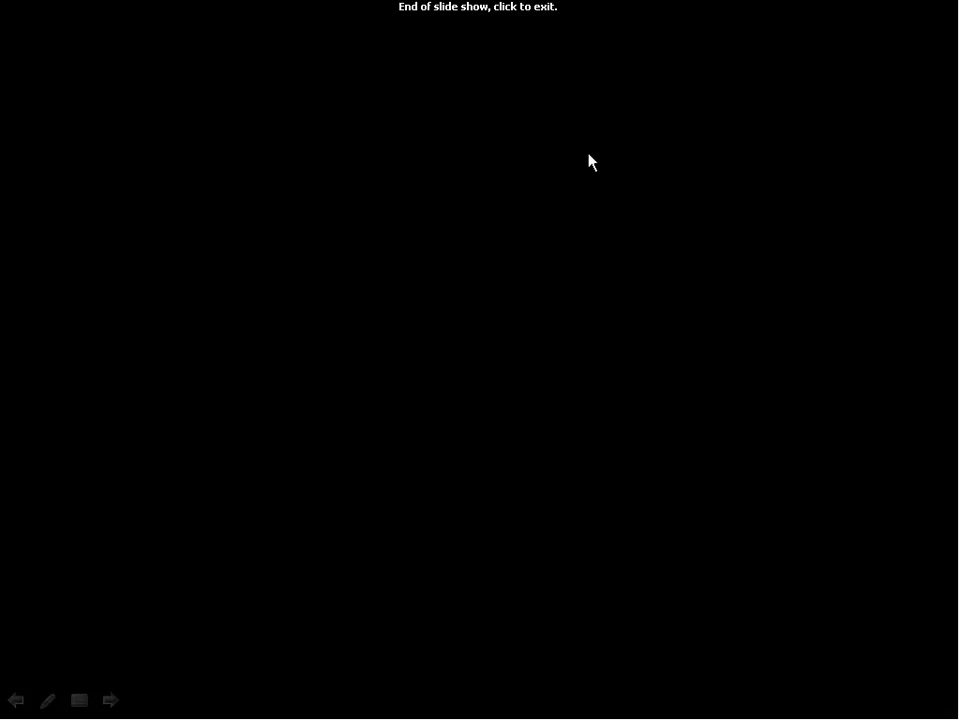
# End the PowerPoint slide show, discard the ink annotations, and minimise PowerPoint to the desktop
pyautogui.press('super')
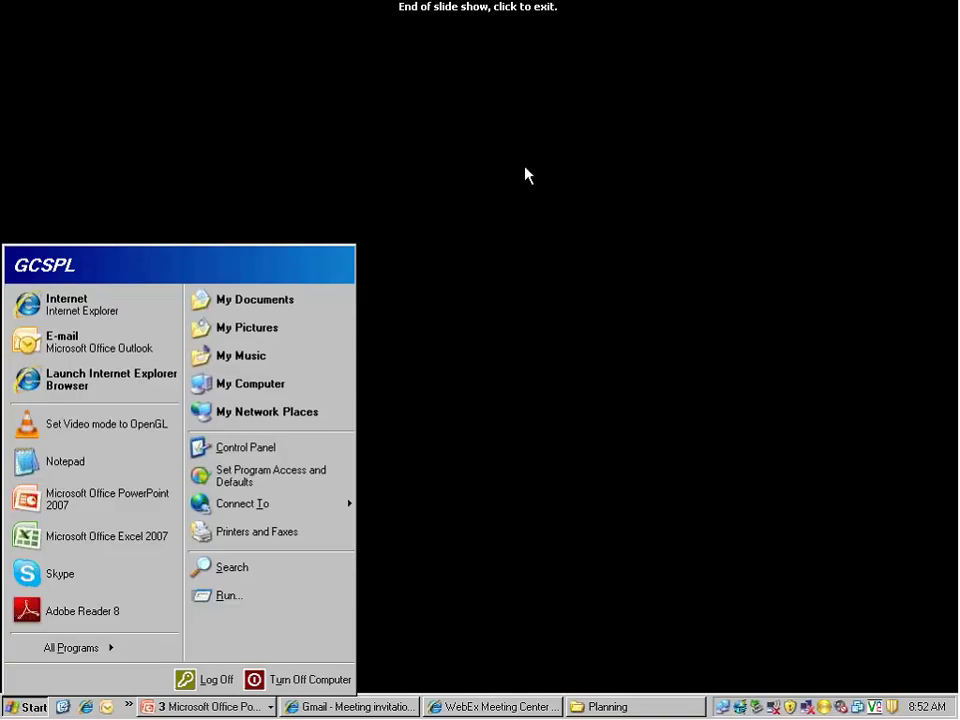
pyautogui.press('super')
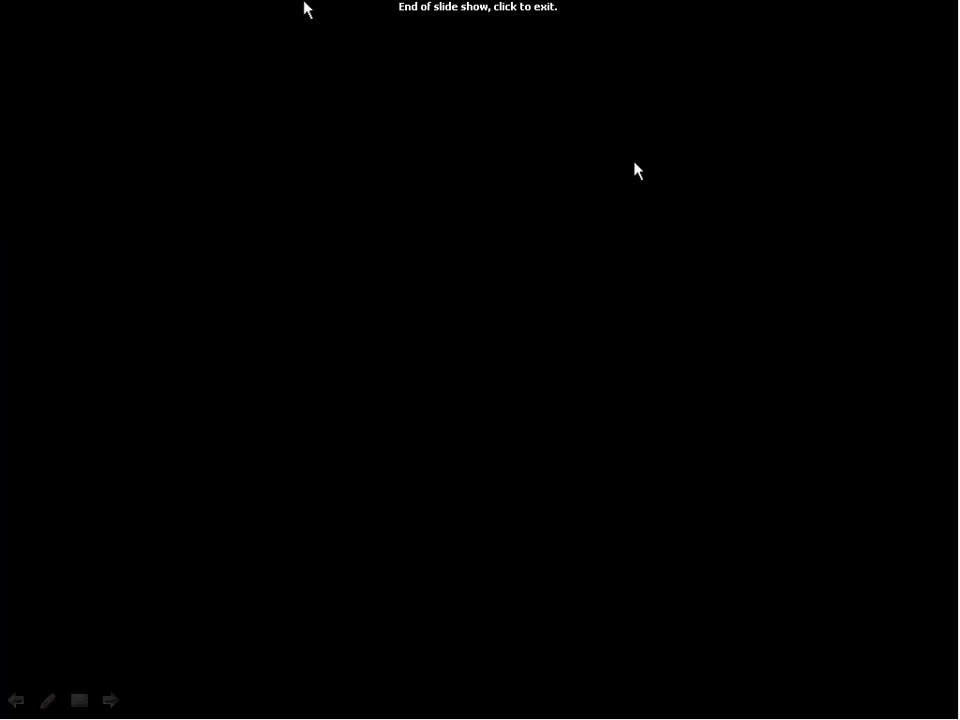
pyautogui.rightClick(387, 94)
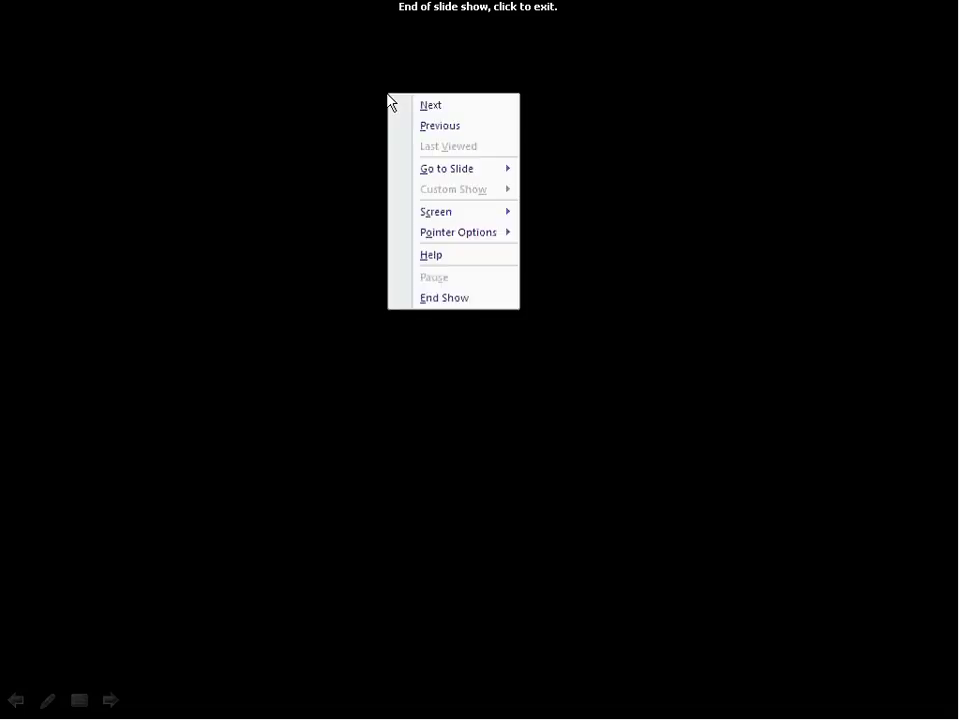
pyautogui.click(428, 292)
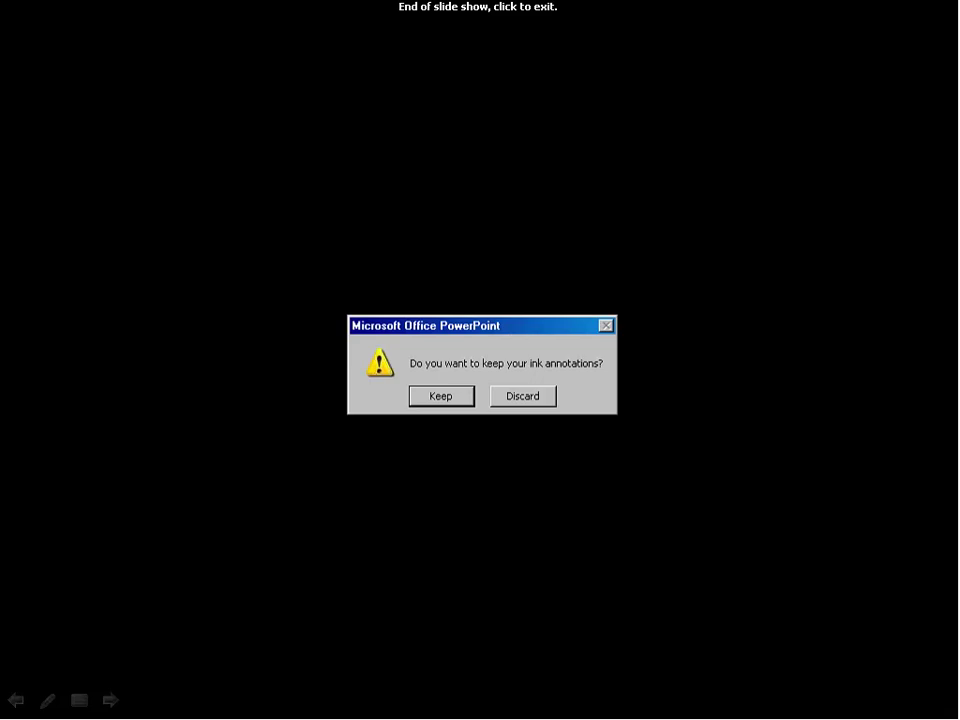
pyautogui.click(514, 396)
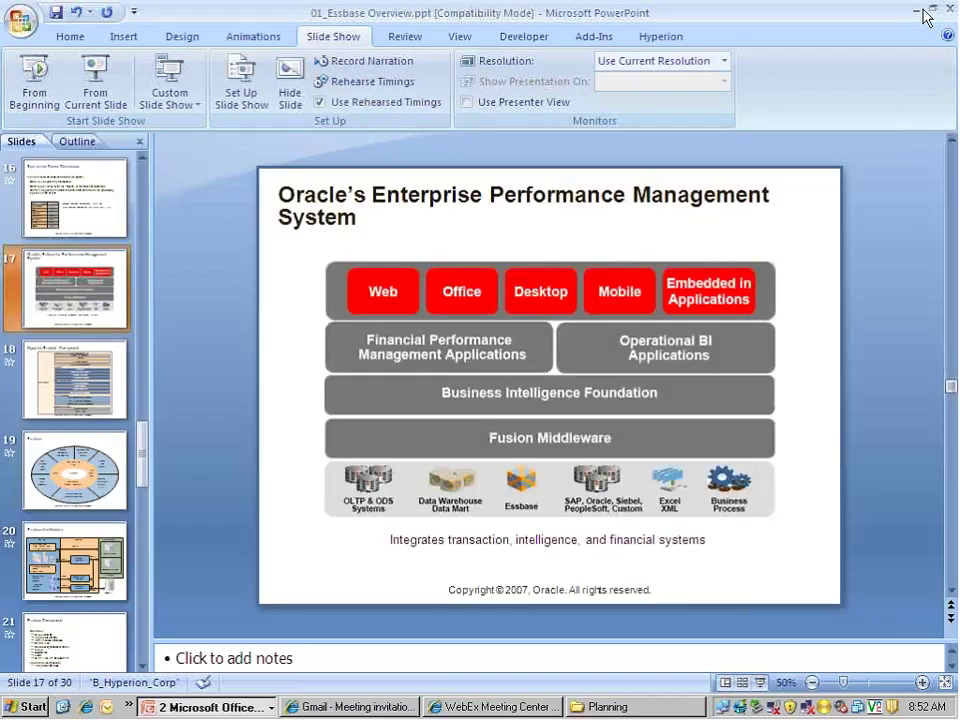
pyautogui.click(918, 10)
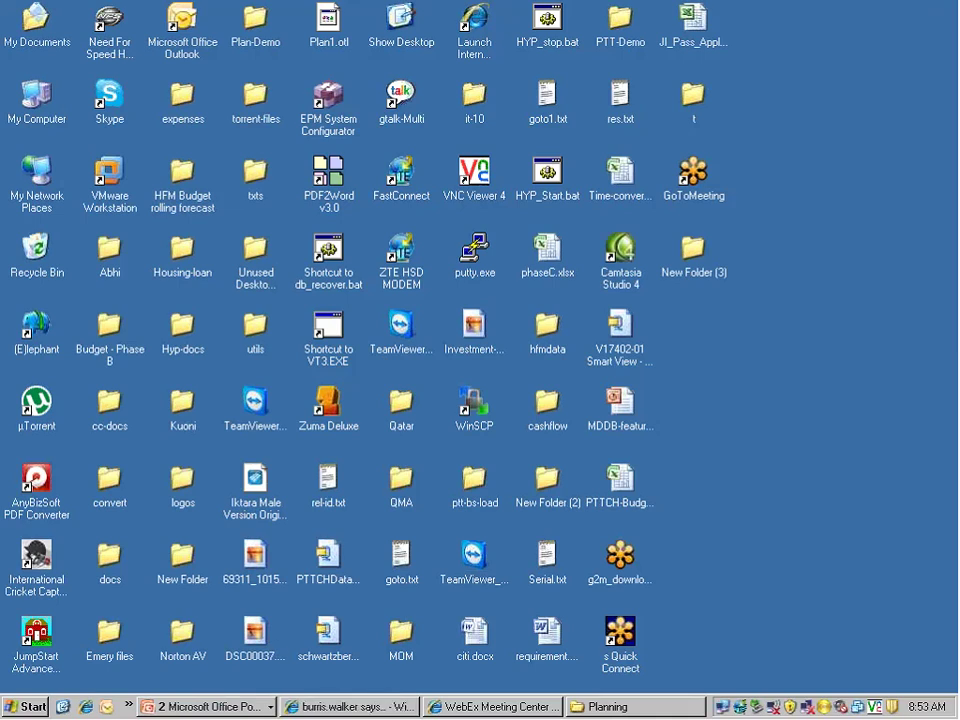
# Launch Start Administration Services Console from Oracle EPM System > Essbase > Administration Services
pyautogui.click(30, 706)
pyautogui.click(77, 656)
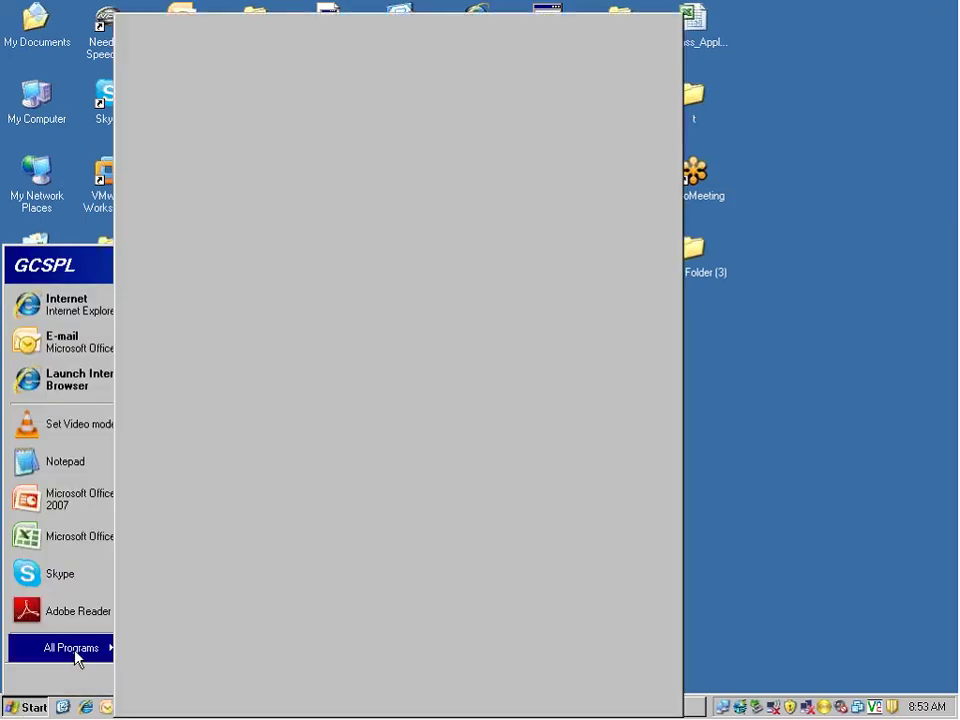
pyautogui.moveTo(190, 708)
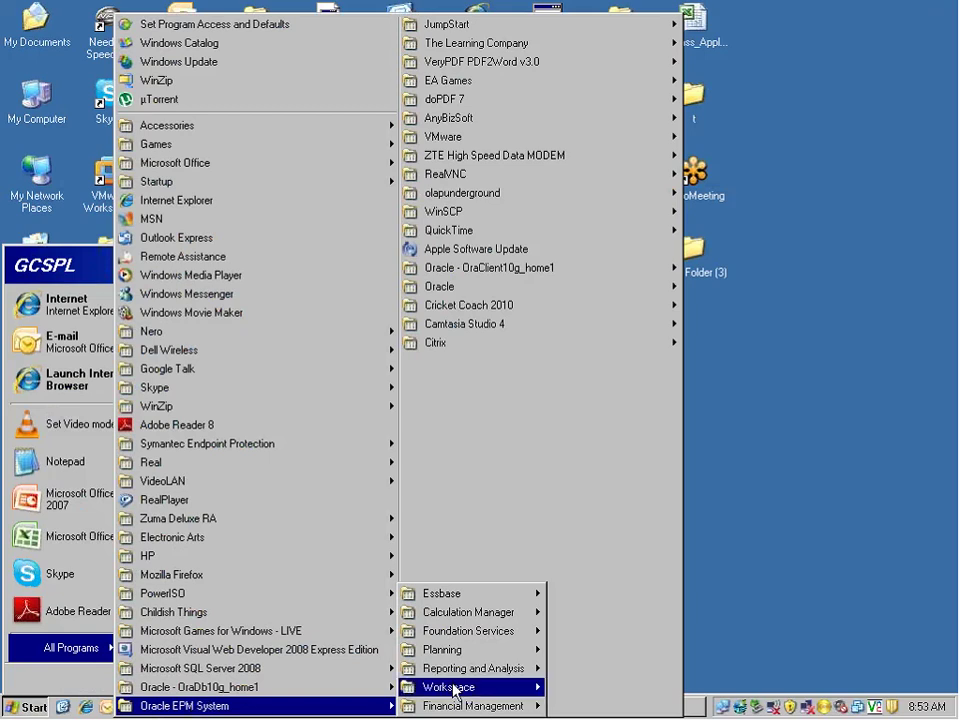
pyautogui.moveTo(478, 600)
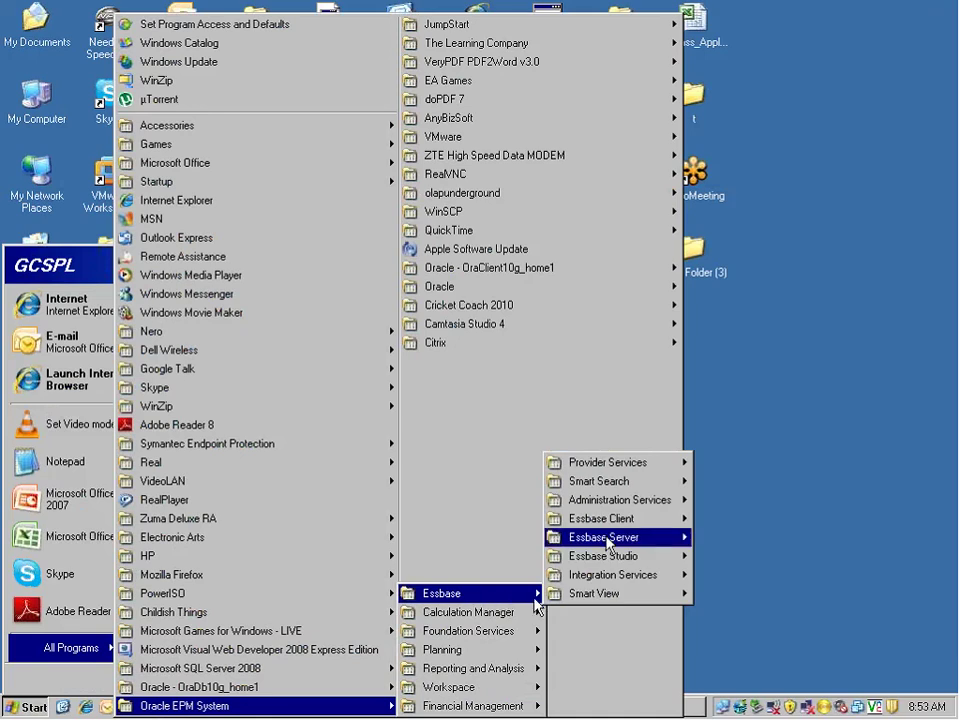
pyautogui.moveTo(612, 506)
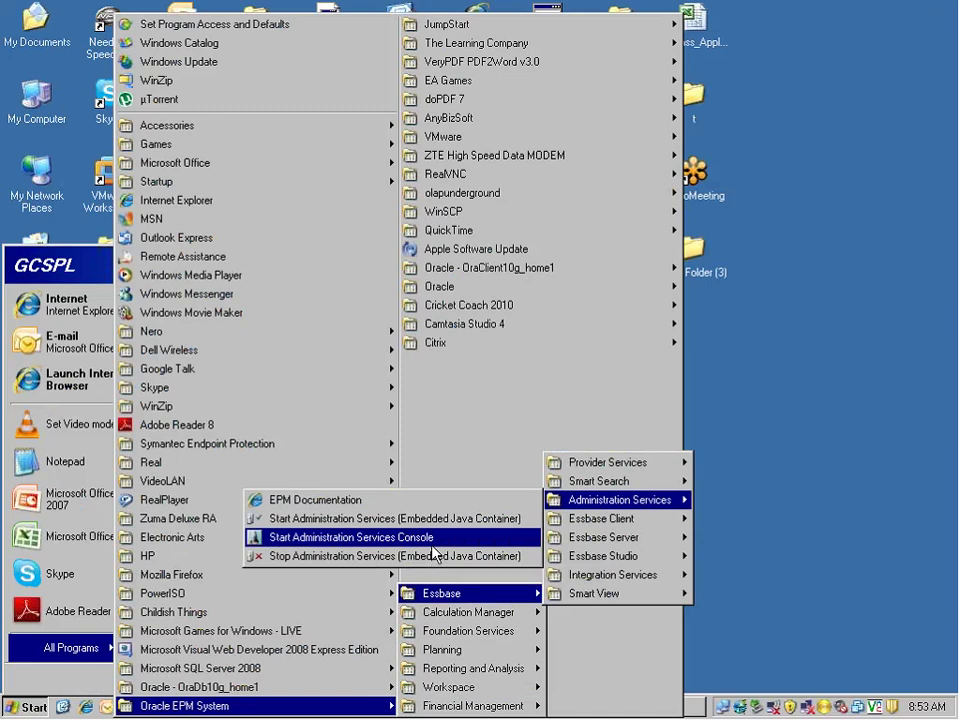
pyautogui.click(433, 545)
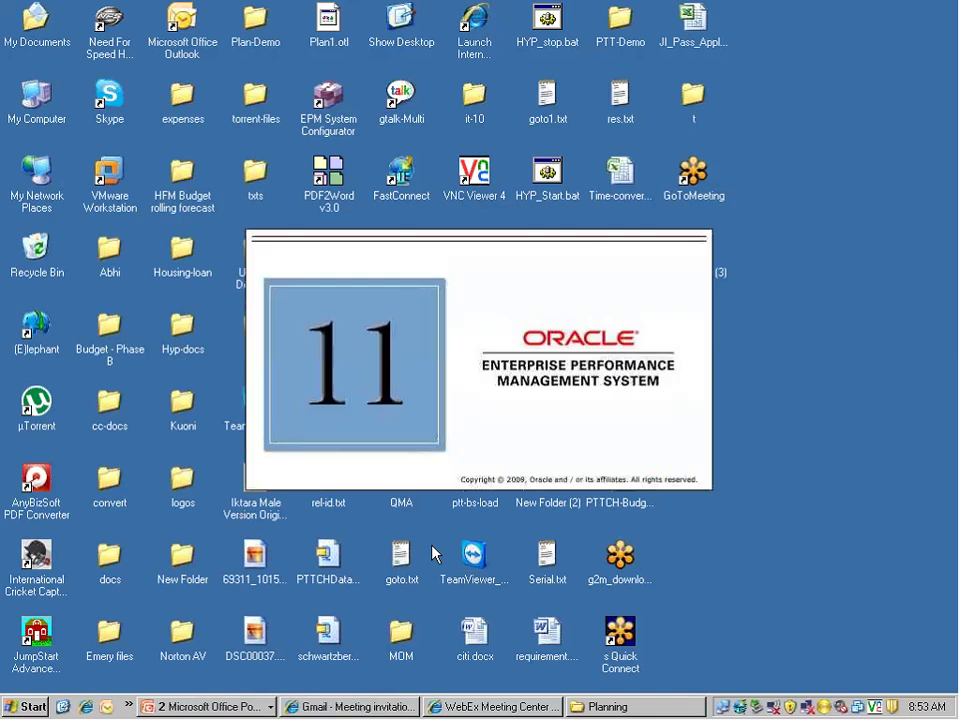
# Try logging in with the administrator credentials, dismiss the connection error, cancel, and maximise the console
pyautogui.write('admi')
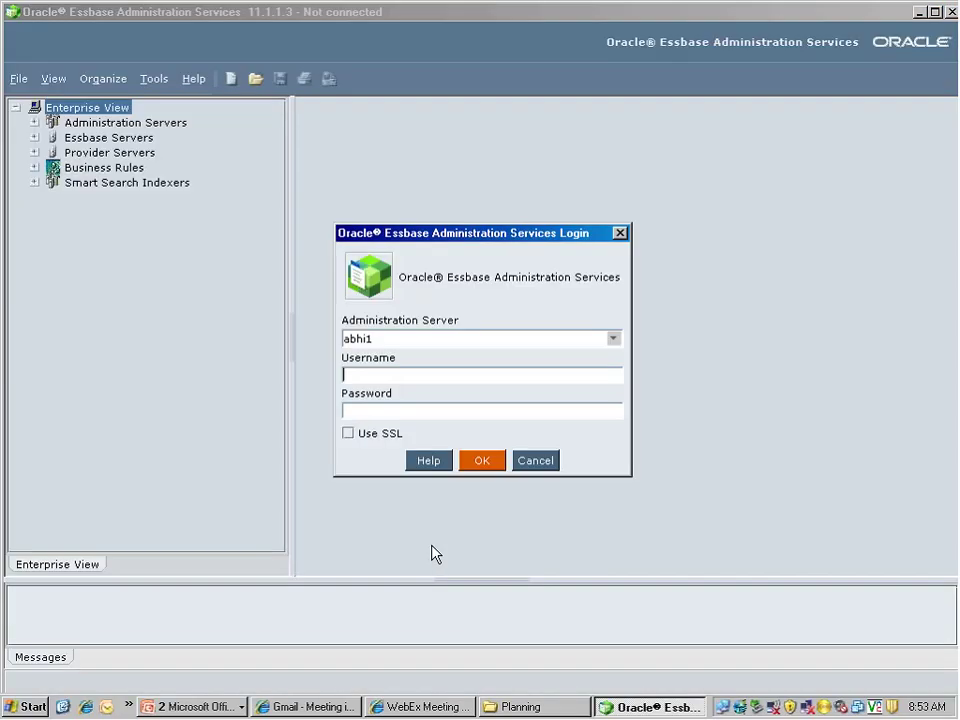
pyautogui.write('n')
pyautogui.press('Tab')
pyautogui.write('*******')
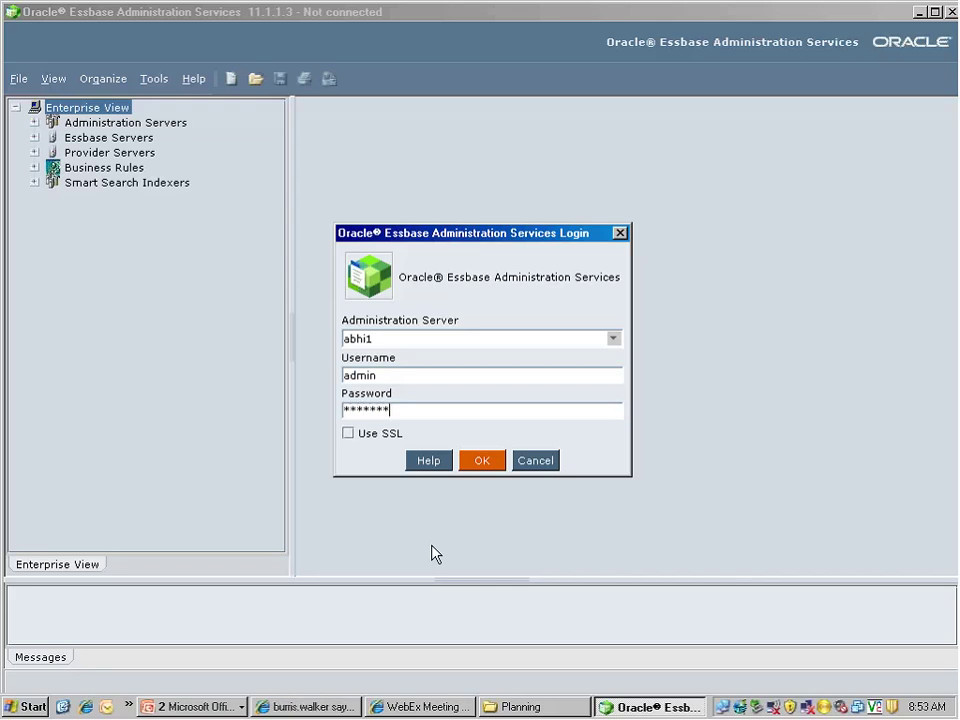
pyautogui.write('*')
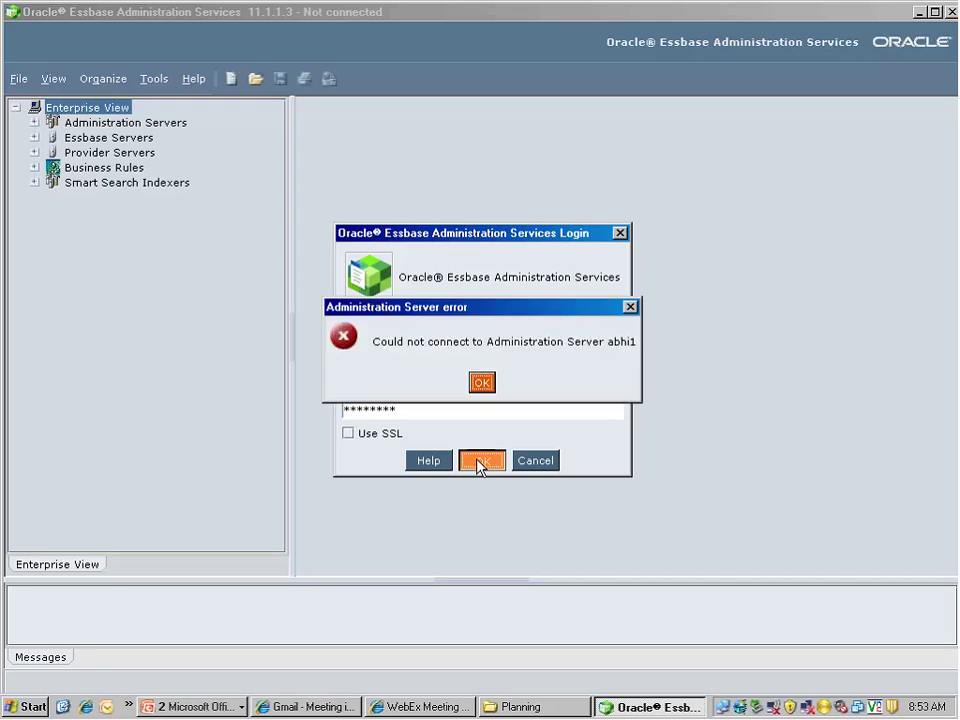
pyautogui.click(481, 381)
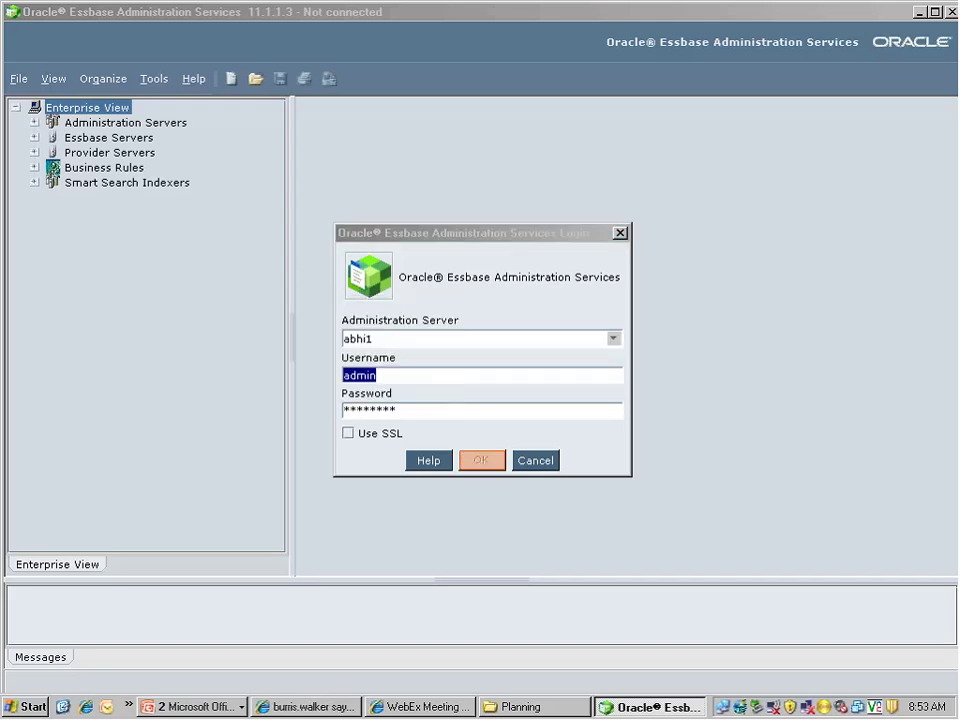
pyautogui.click(531, 462)
pyautogui.click(935, 12)
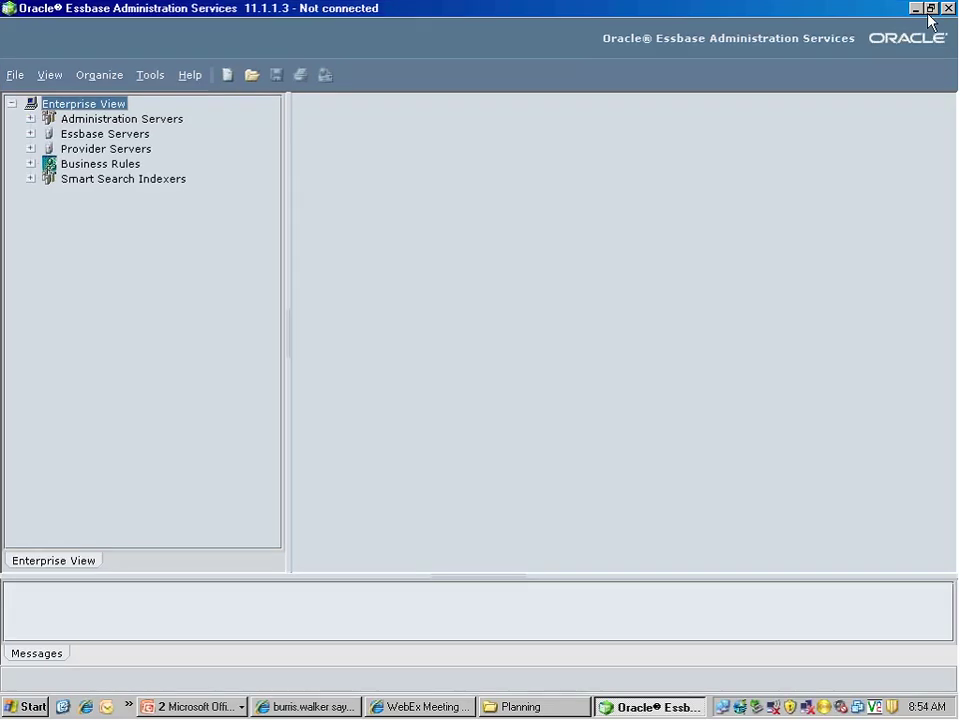
# Minimise the console and run the HYP_Start.bat services start-up script
pyautogui.click(915, 8)
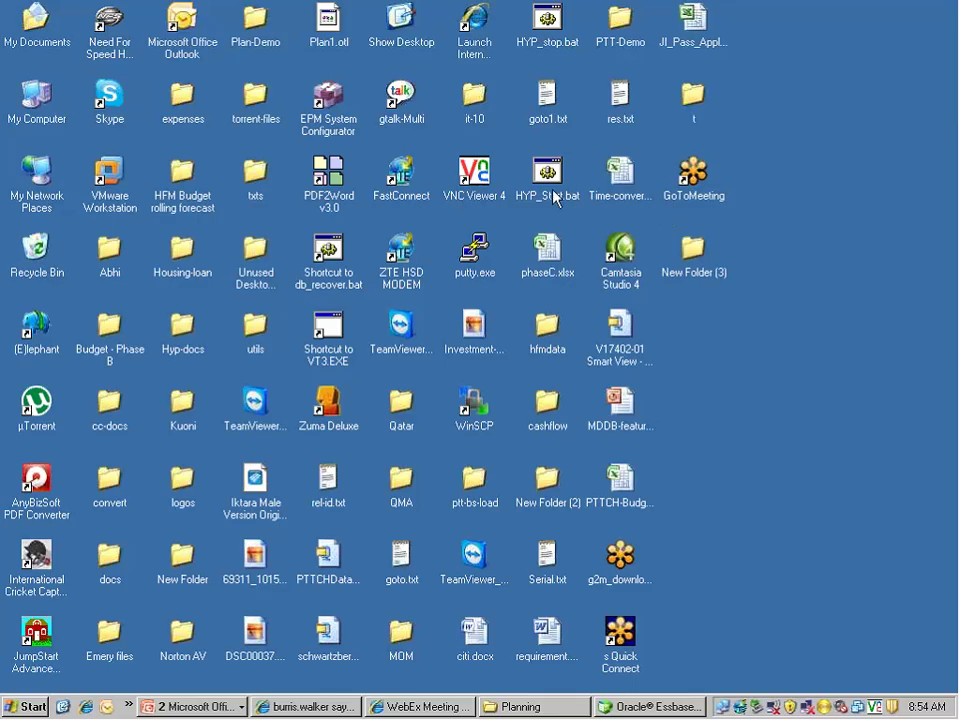
pyautogui.doubleClick(549, 188)
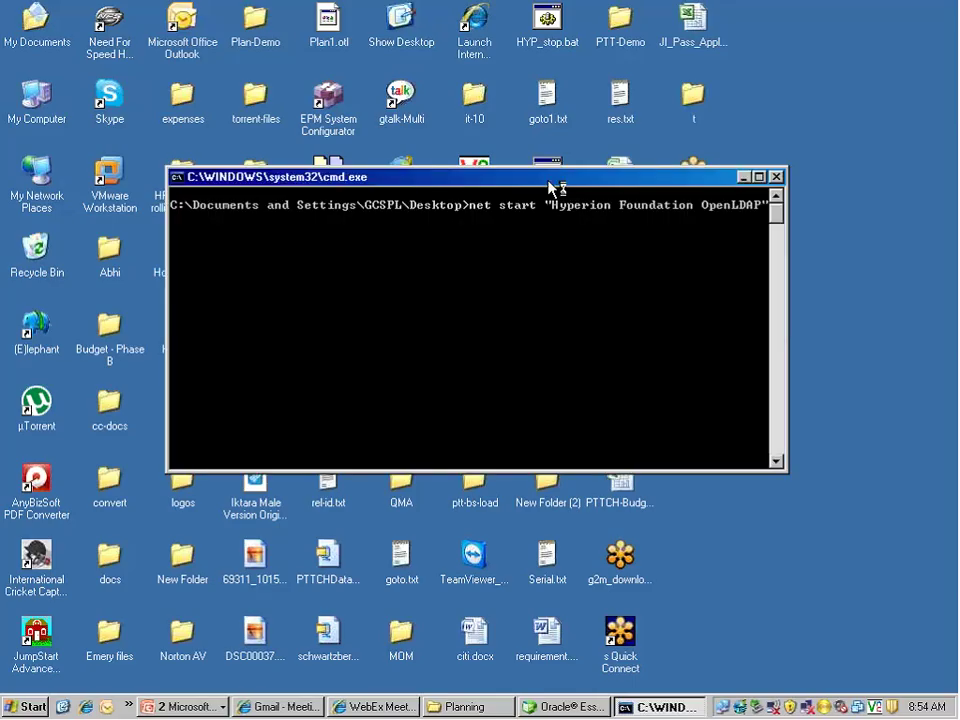
pyautogui.click(742, 177)
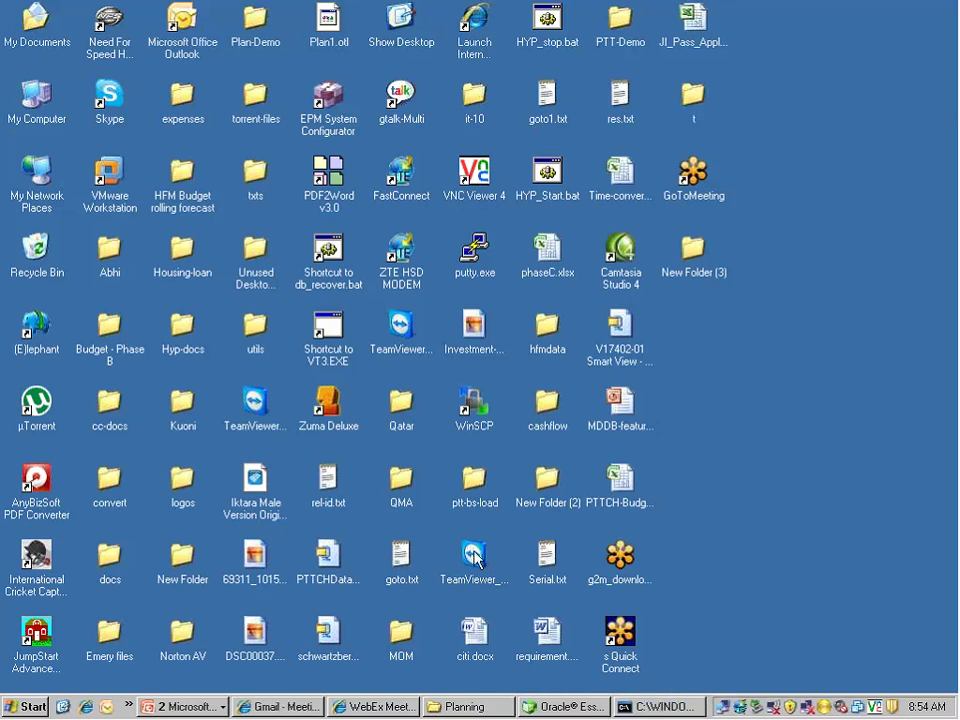
# Monitor the Hyperion services start-up in the command prompt, then return to the Essbase console
pyautogui.click(627, 709)
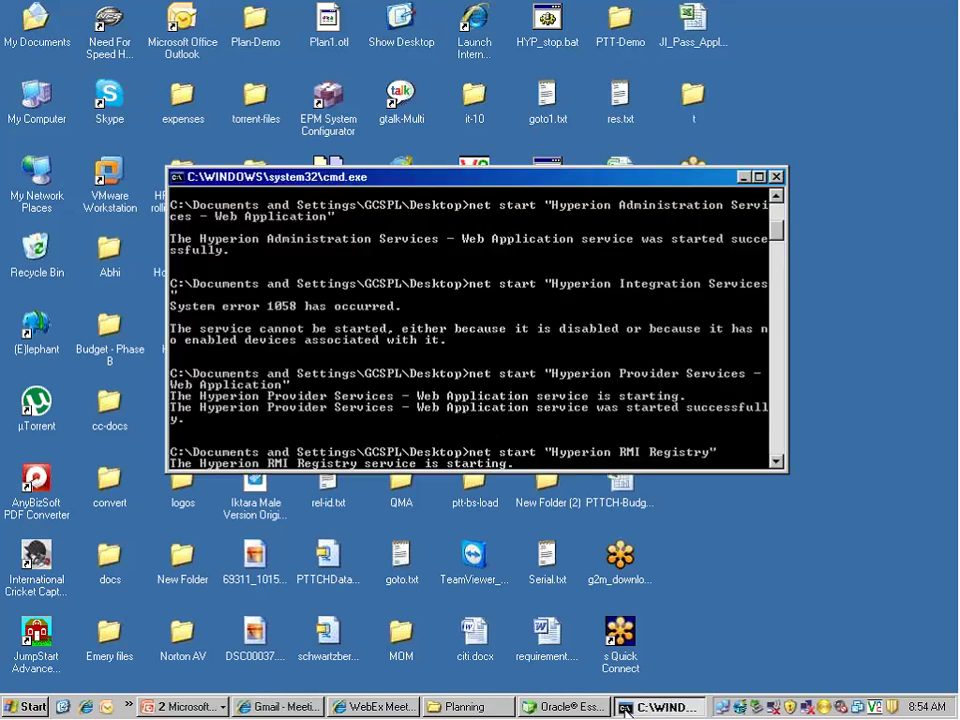
pyautogui.click(627, 709)
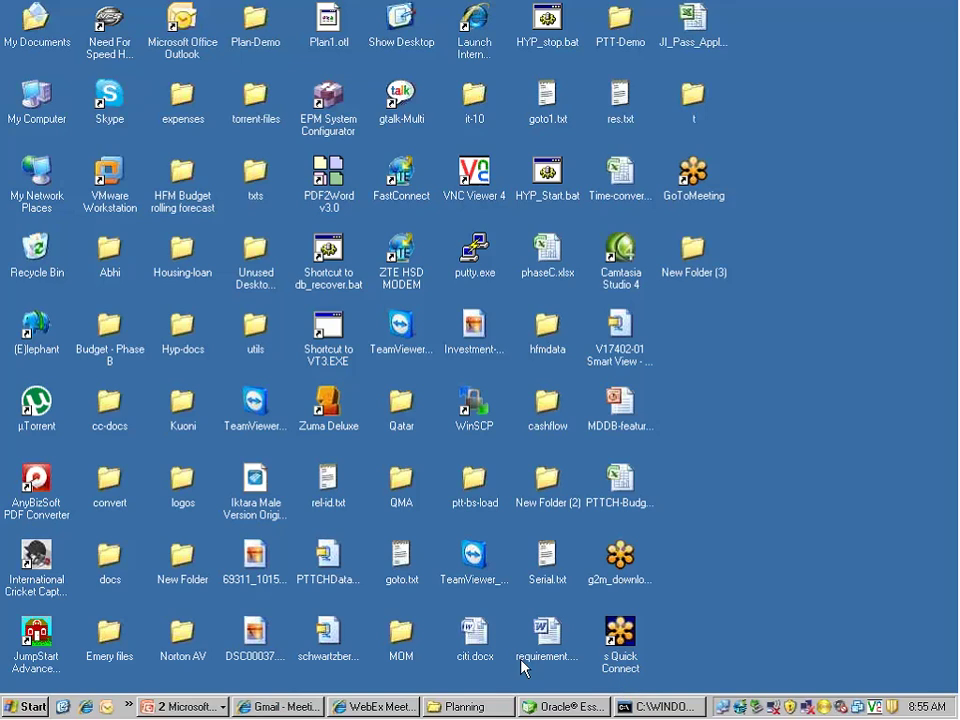
pyautogui.click(668, 716)
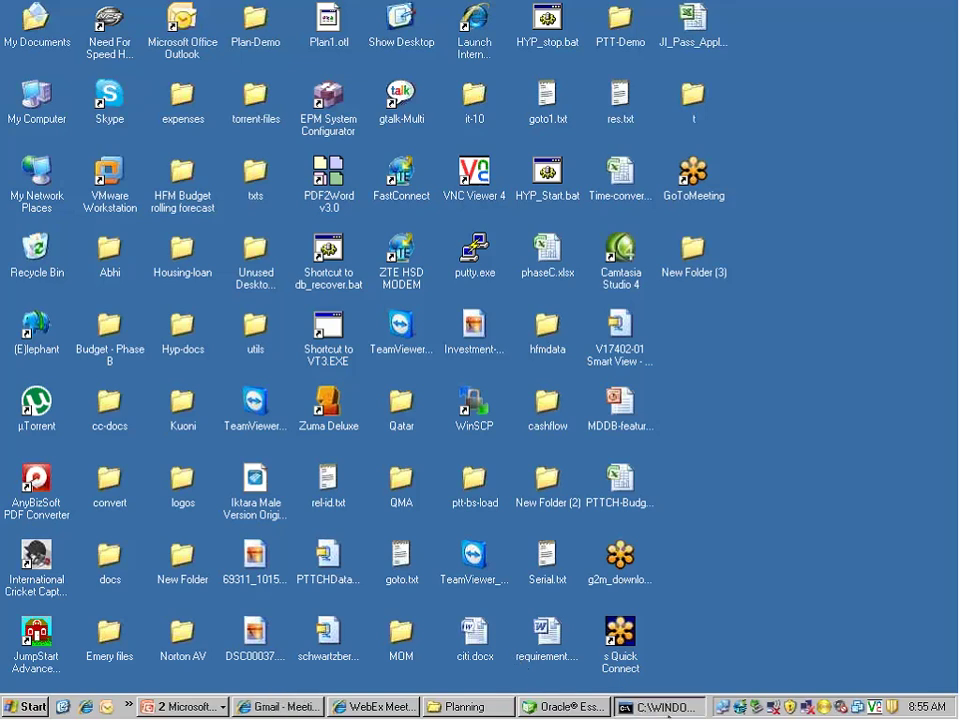
pyautogui.click(668, 707)
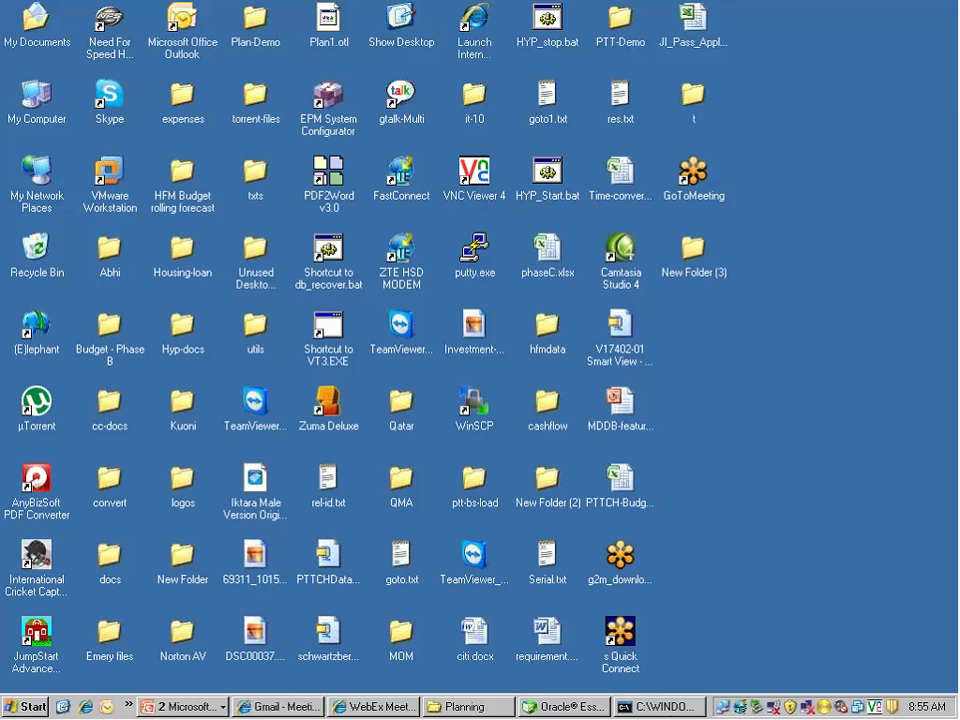
pyautogui.click(645, 707)
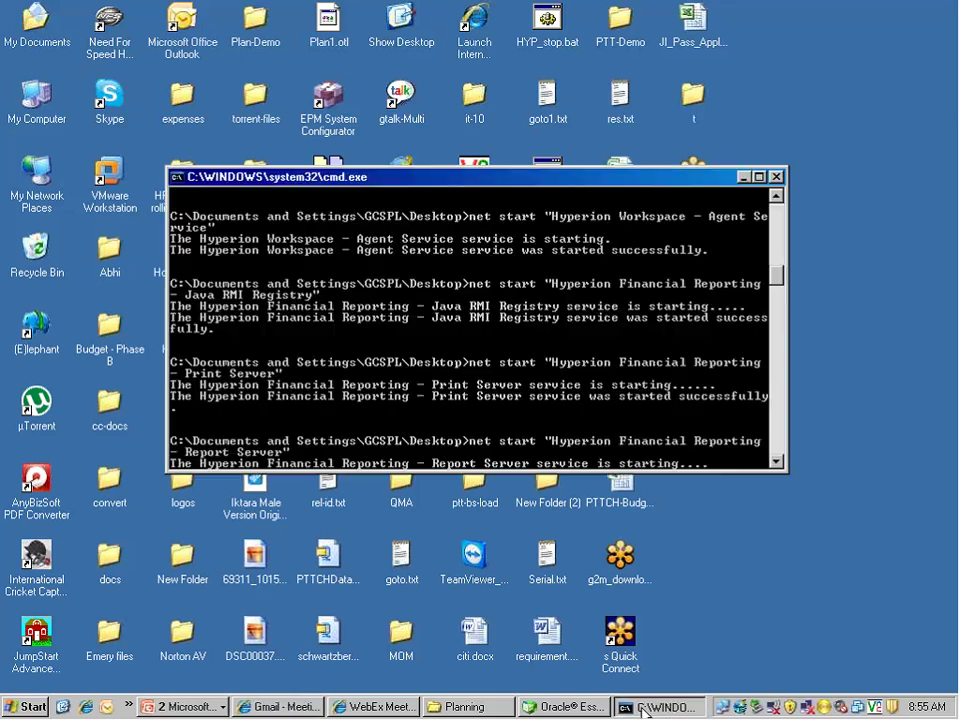
pyautogui.click(643, 709)
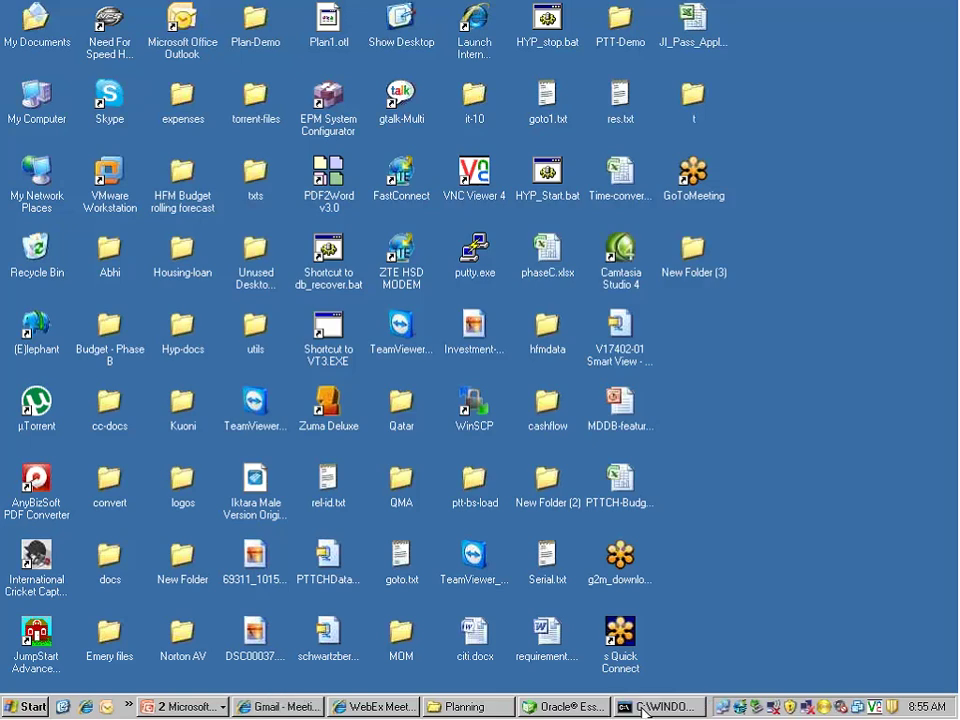
pyautogui.click(645, 707)
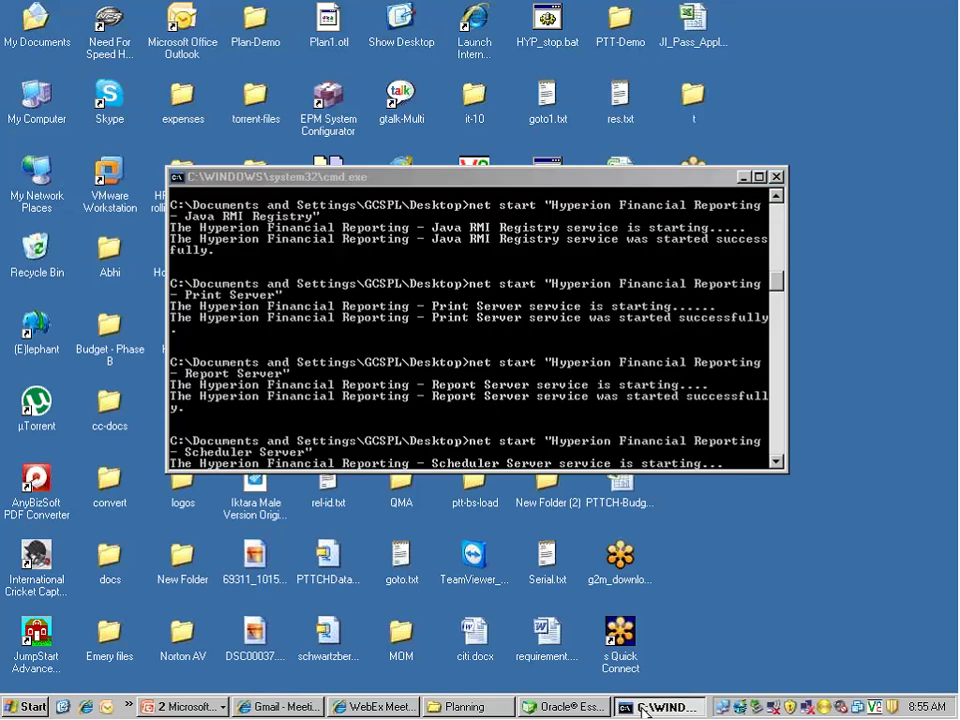
pyautogui.click(645, 707)
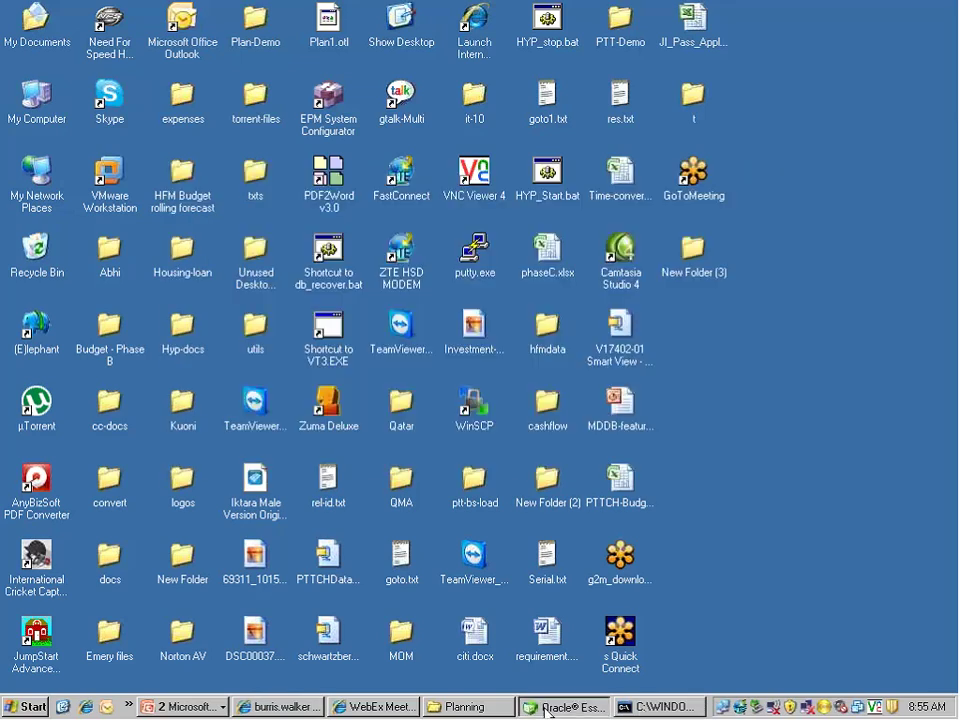
pyautogui.click(560, 707)
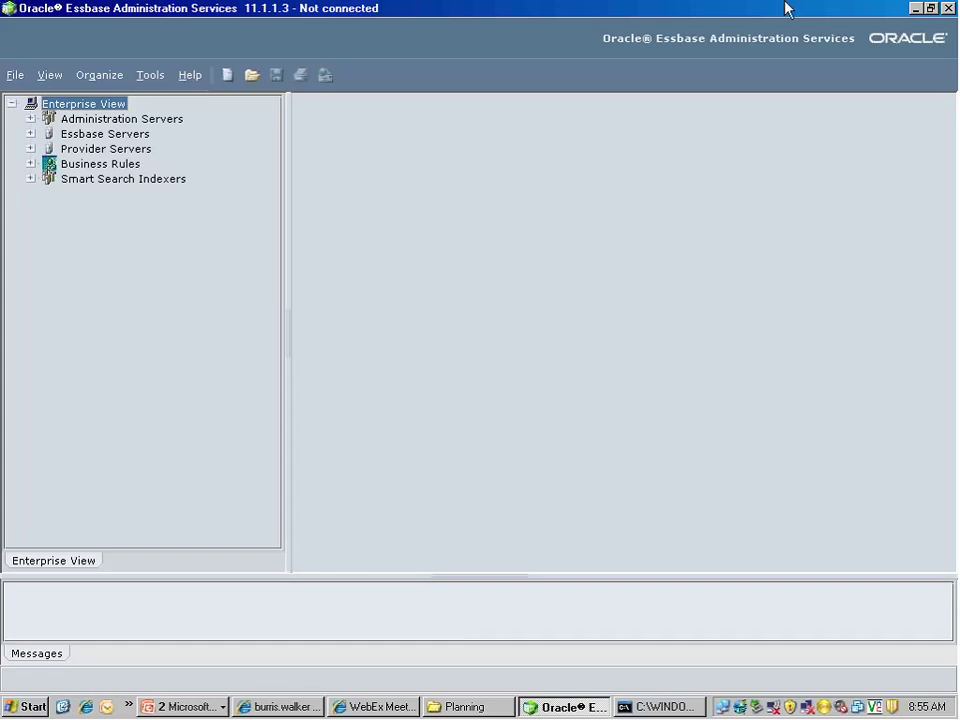
# Log in to the abhi1 administration server with the administrator username and password
pyautogui.click(30, 118)
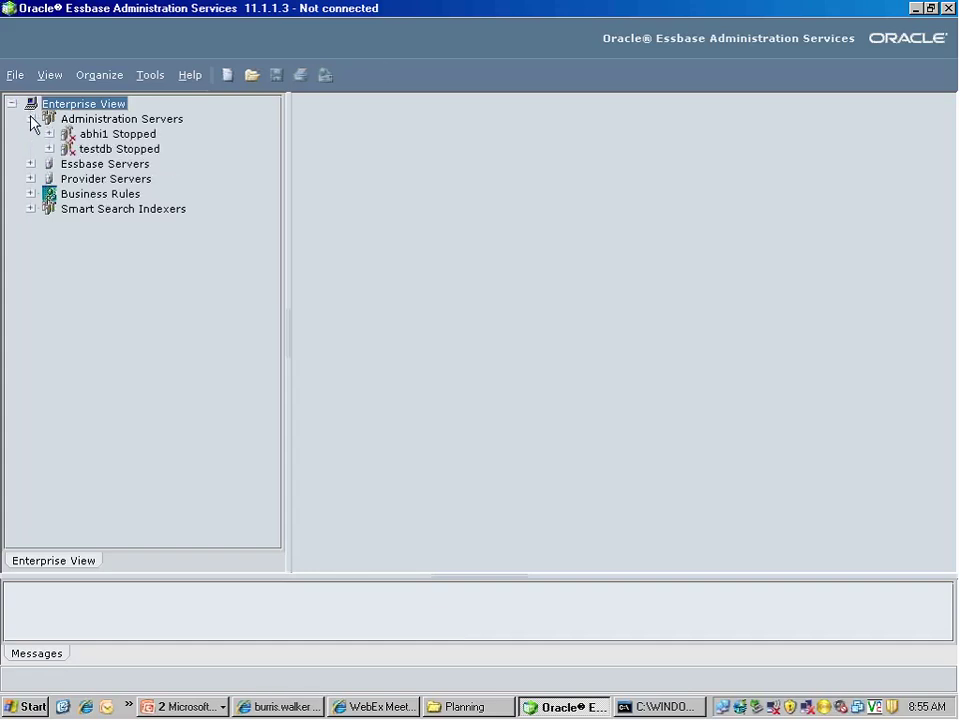
pyautogui.doubleClick(82, 134)
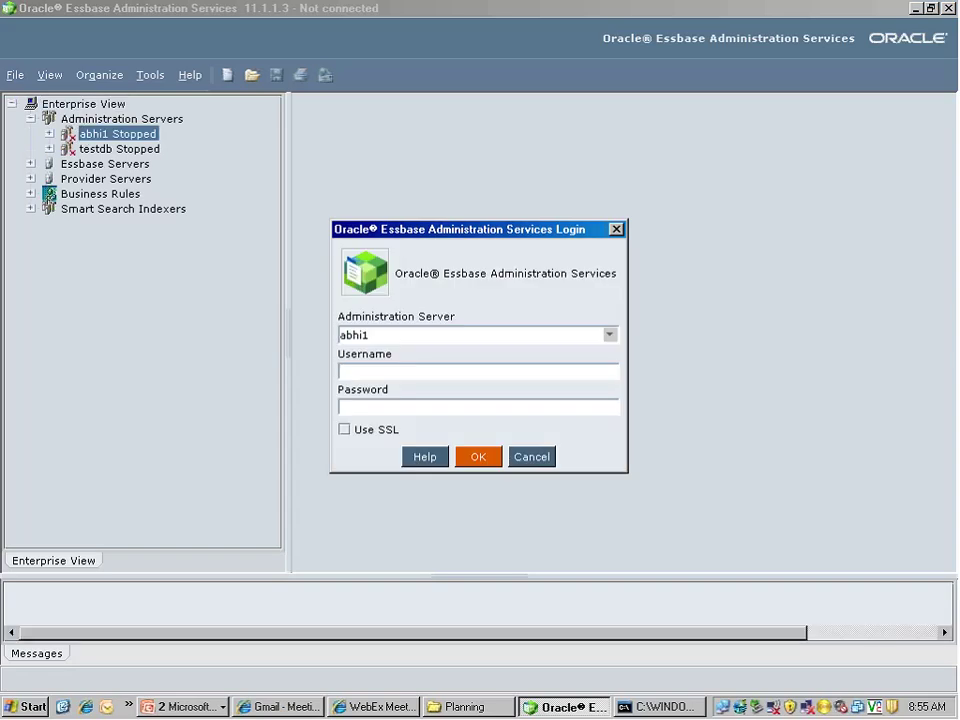
pyautogui.write('admin')
pyautogui.press('Tab')
pyautogui.write('********')
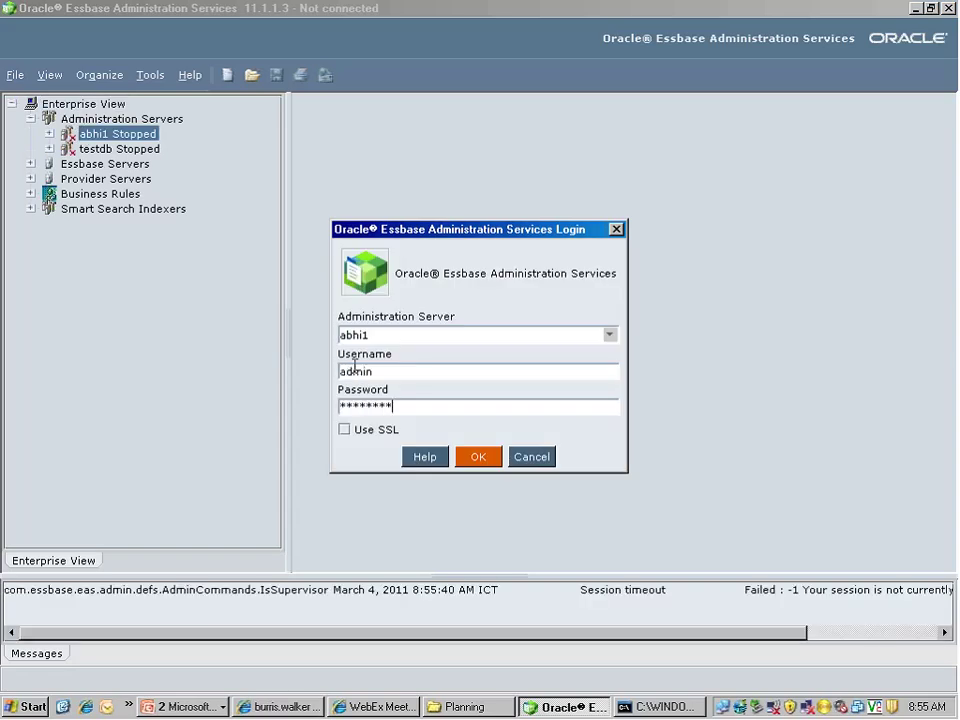
pyautogui.click(497, 457)
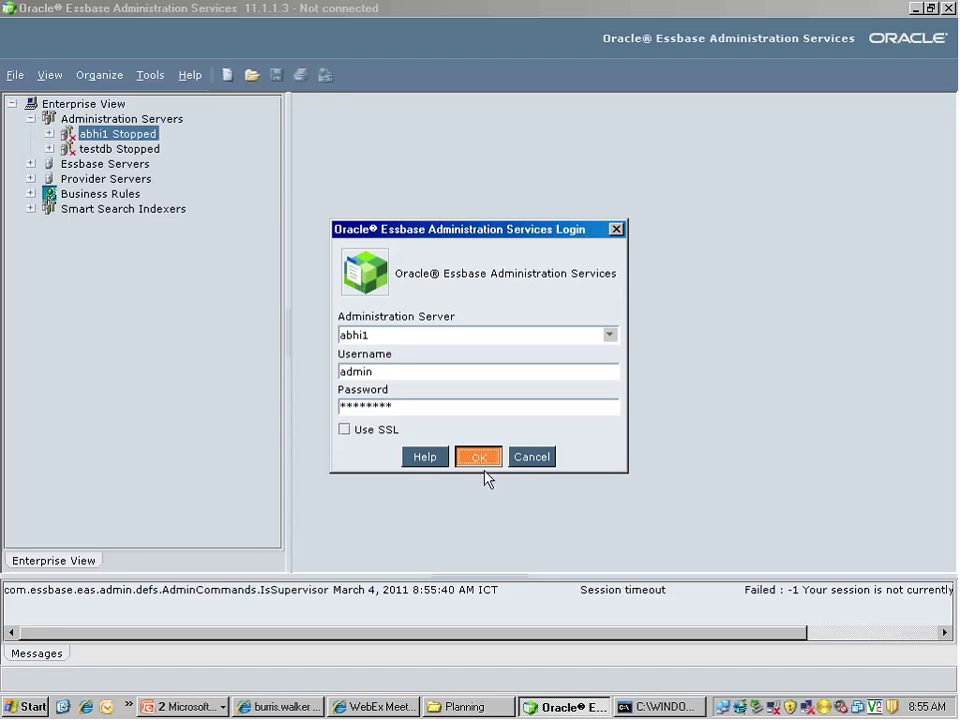
# Close the finished start-up script window and collapse the Administration Servers list
pyautogui.click(650, 707)
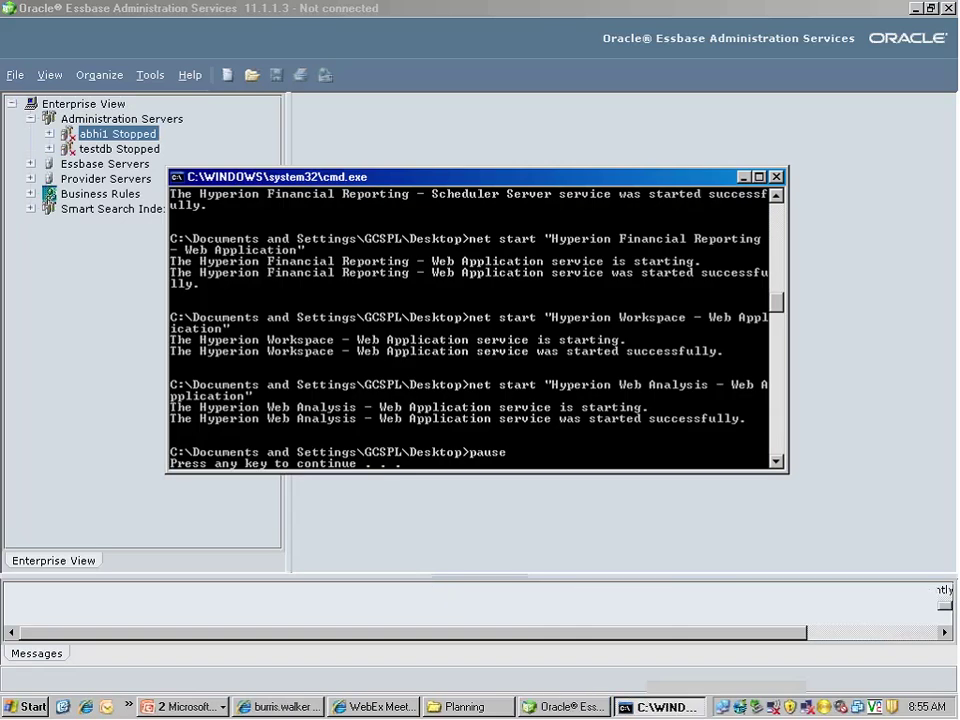
pyautogui.press('Return')
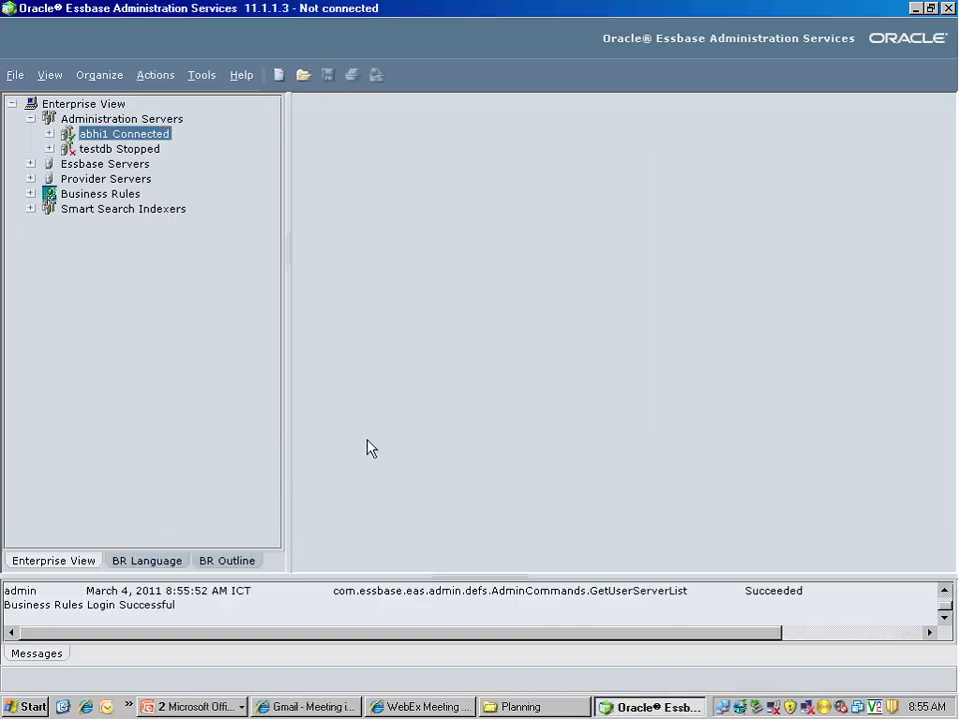
pyautogui.click(30, 119)
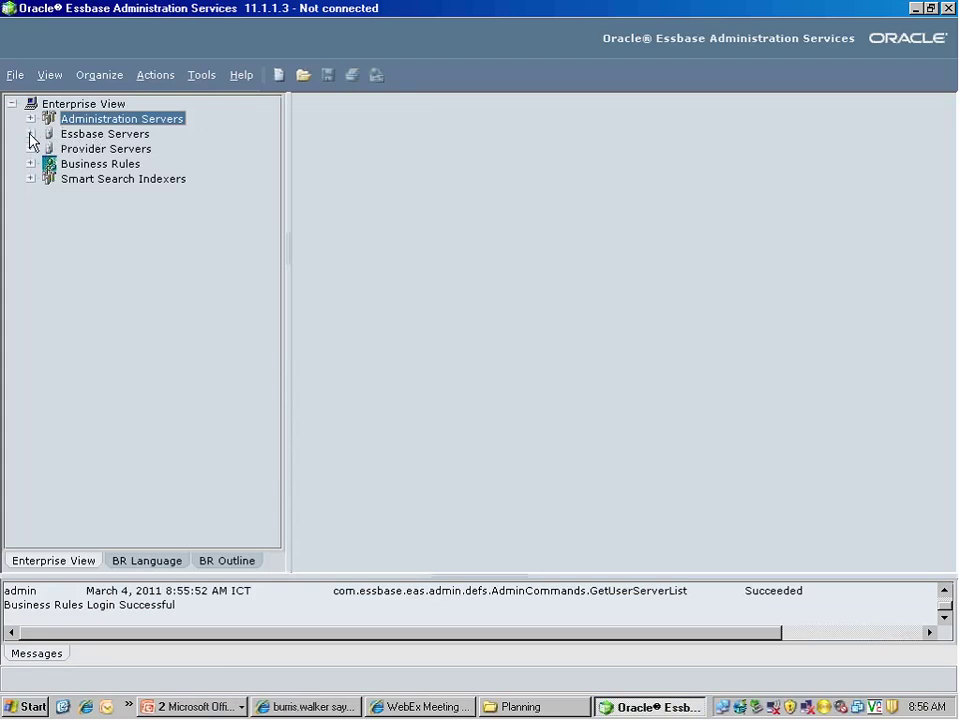
# Expand Essbase Servers and abhi1 to connect, then expand Applications to show Sample, Demo and others
pyautogui.click(31, 134)
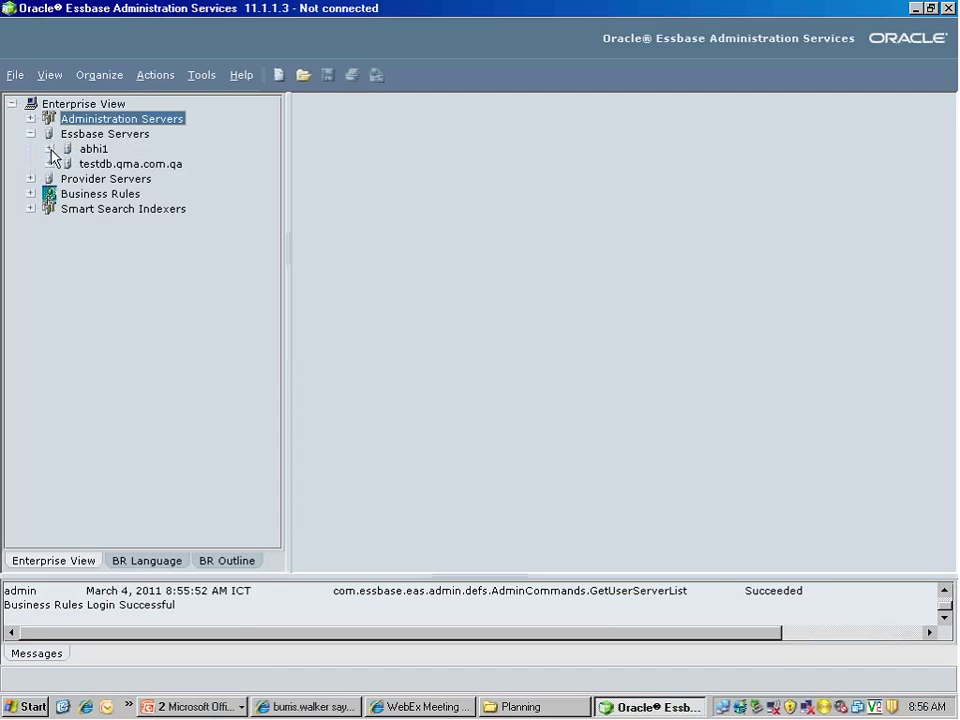
pyautogui.click(50, 150)
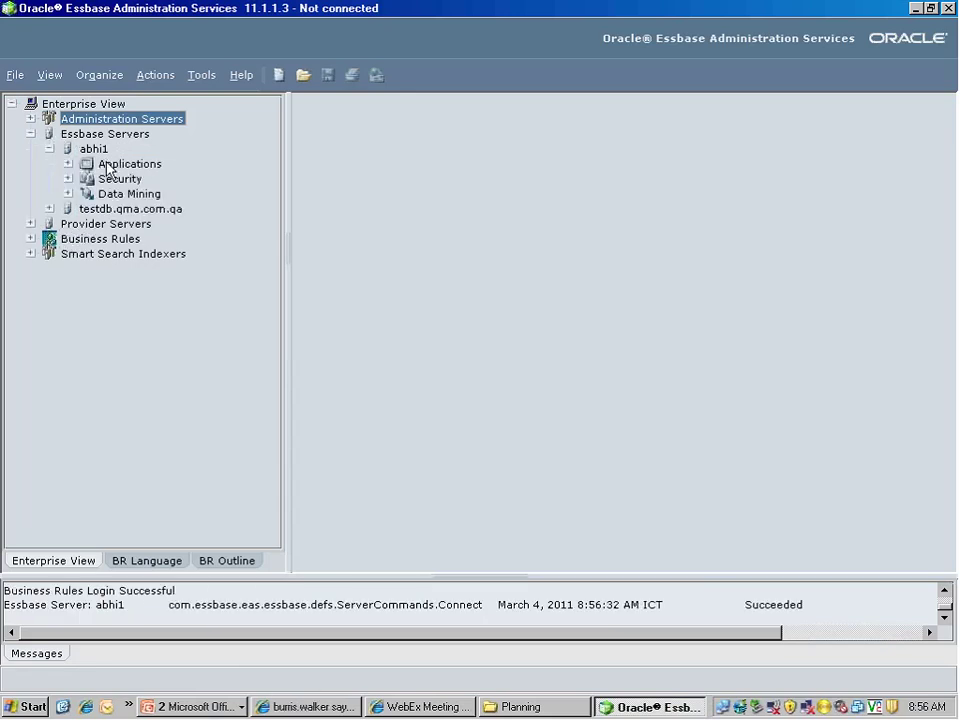
pyautogui.click(108, 167)
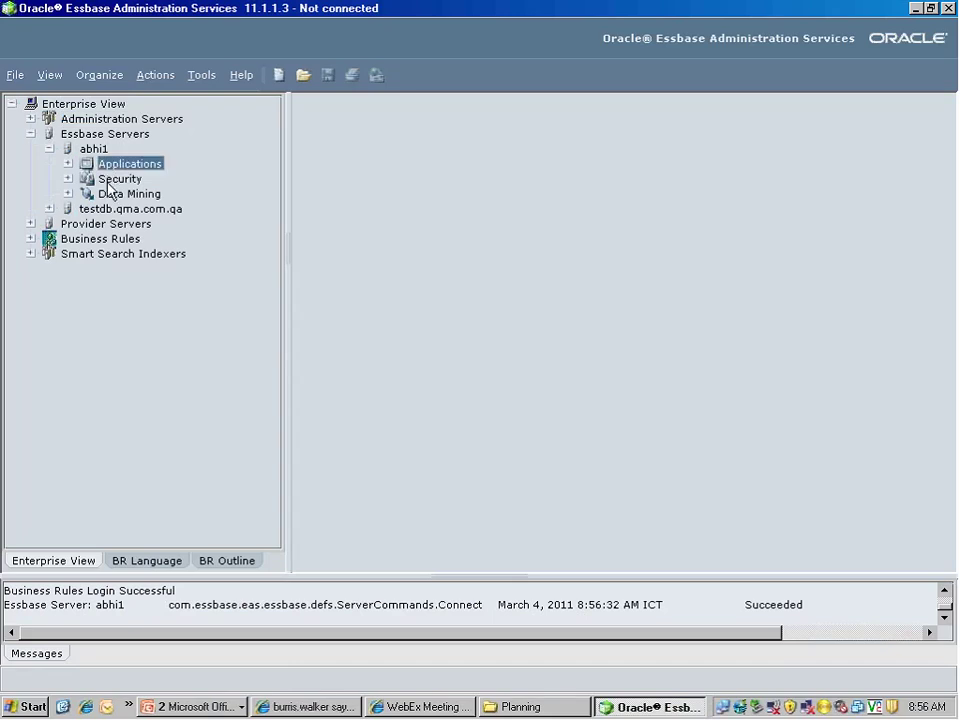
pyautogui.click(106, 179)
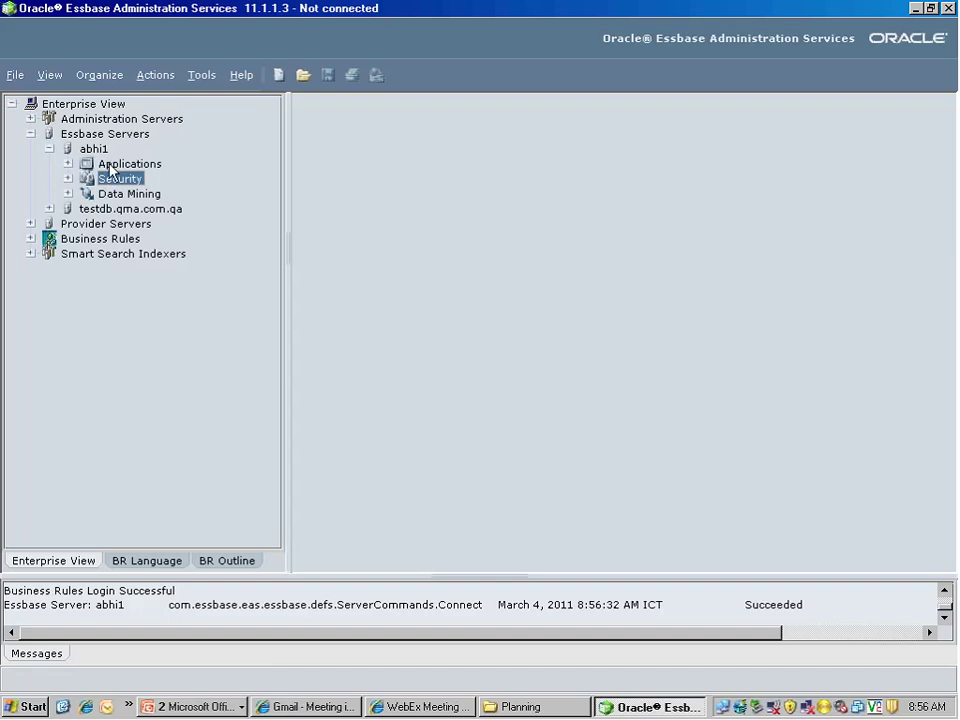
pyautogui.click(110, 166)
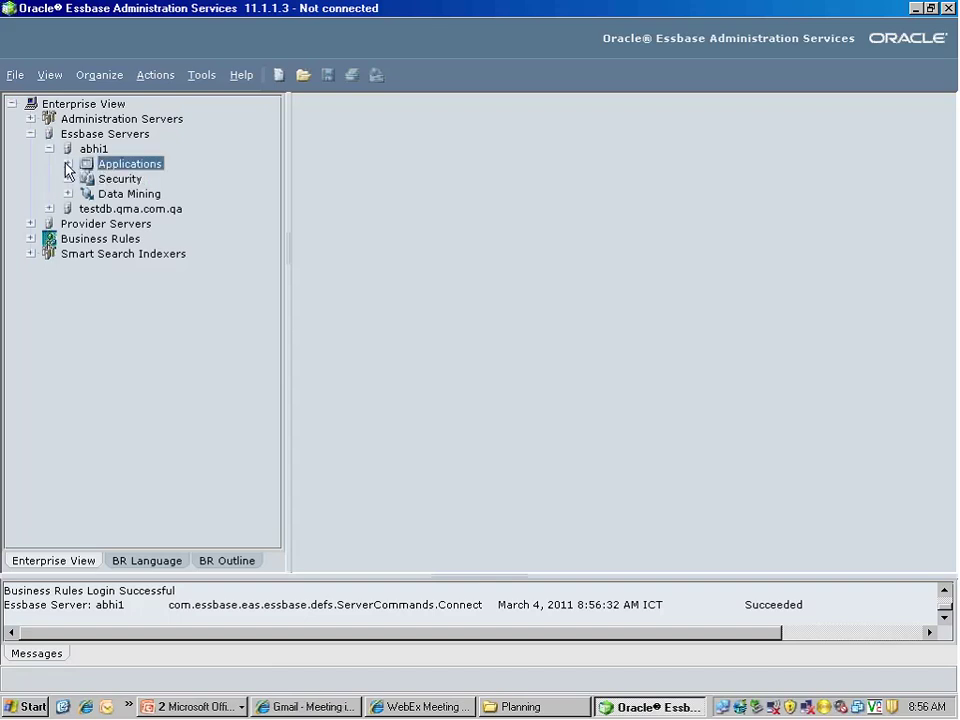
pyautogui.click(68, 165)
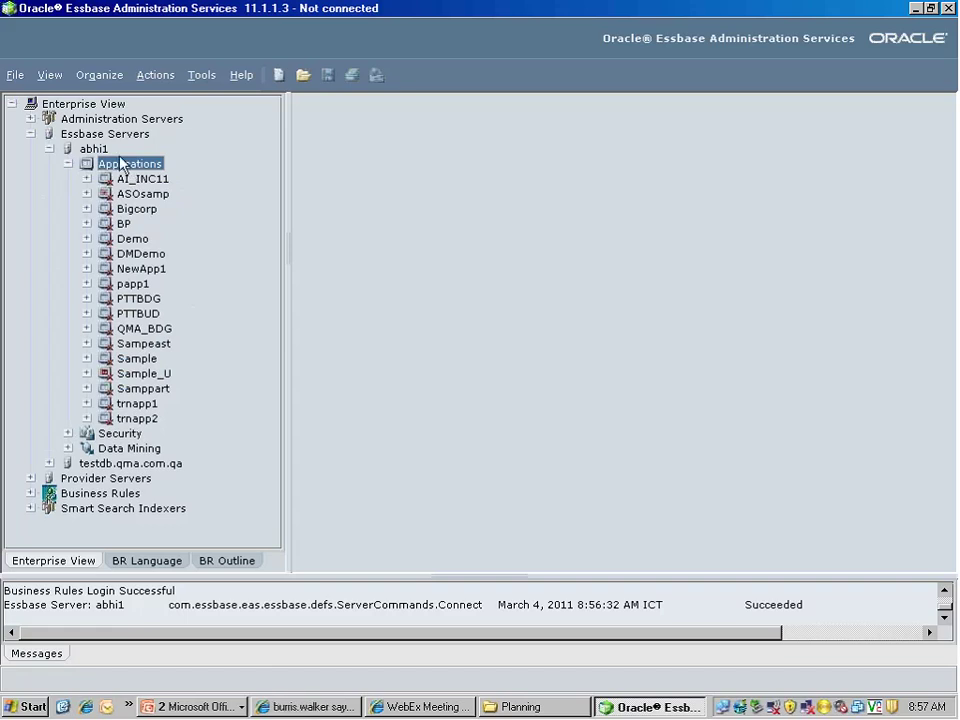
# Choose Create application > Using block storage from the abhi1 Applications context menu
pyautogui.click(14, 76)
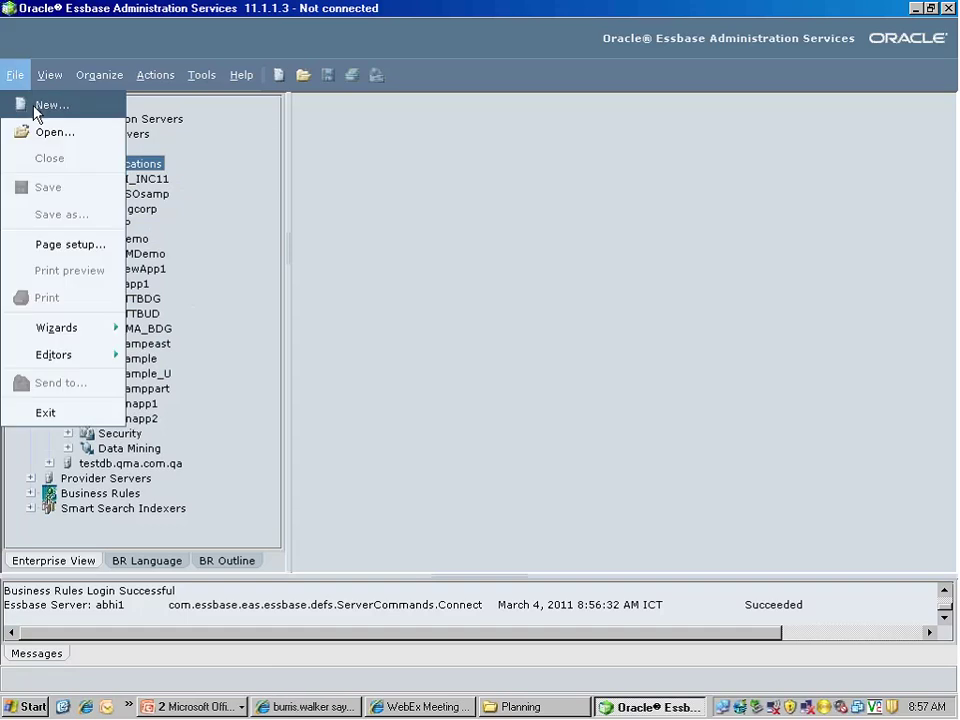
pyautogui.click(215, 162)
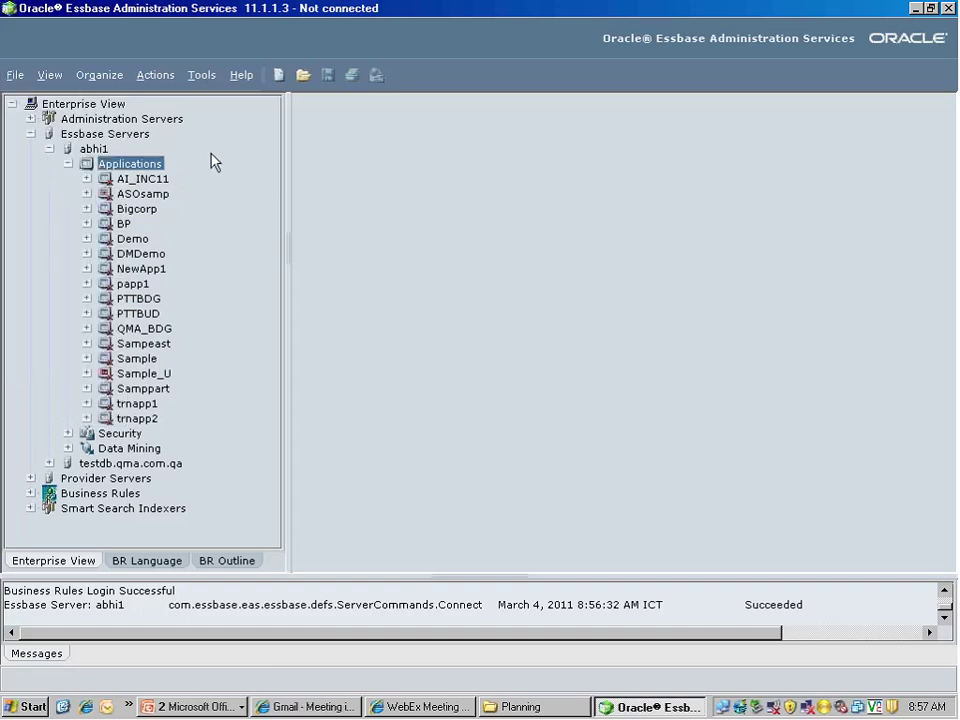
pyautogui.rightClick(122, 166)
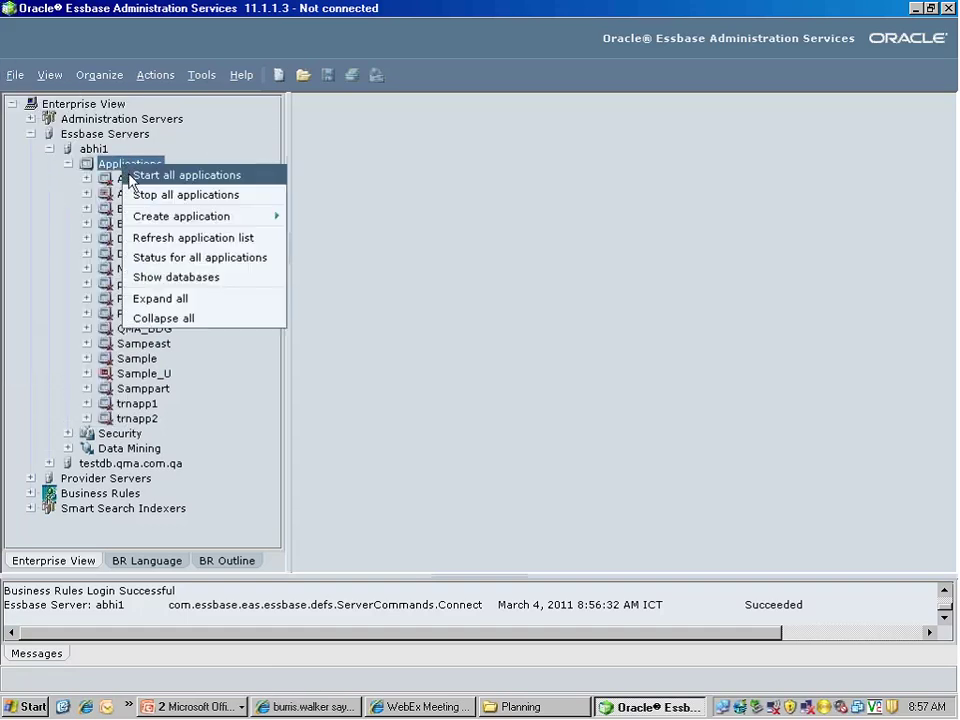
pyautogui.moveTo(143, 220)
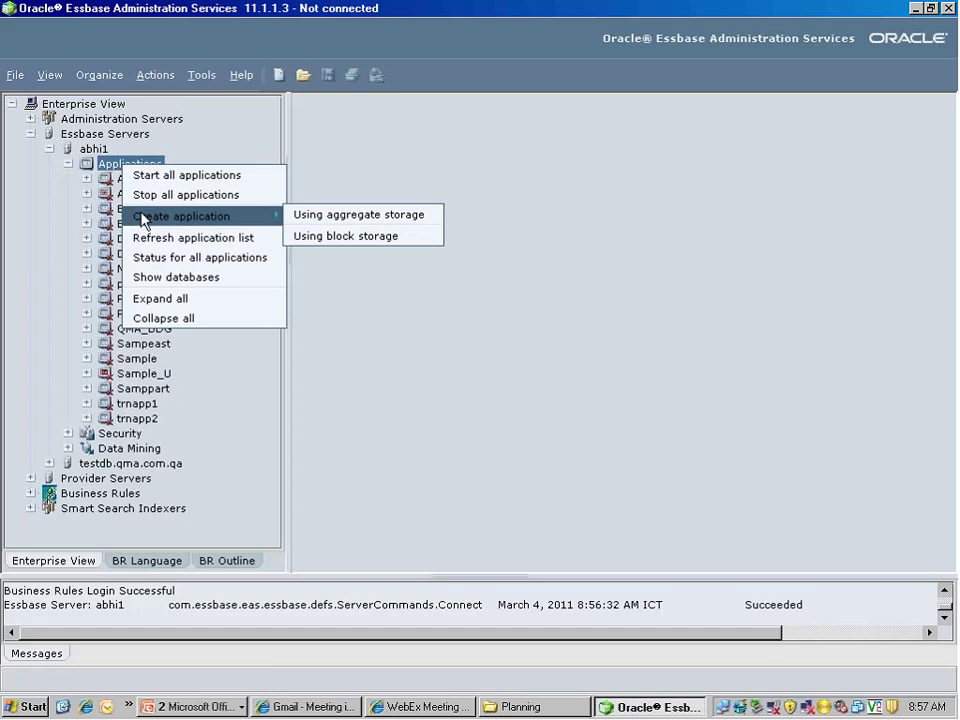
pyautogui.click(15, 77)
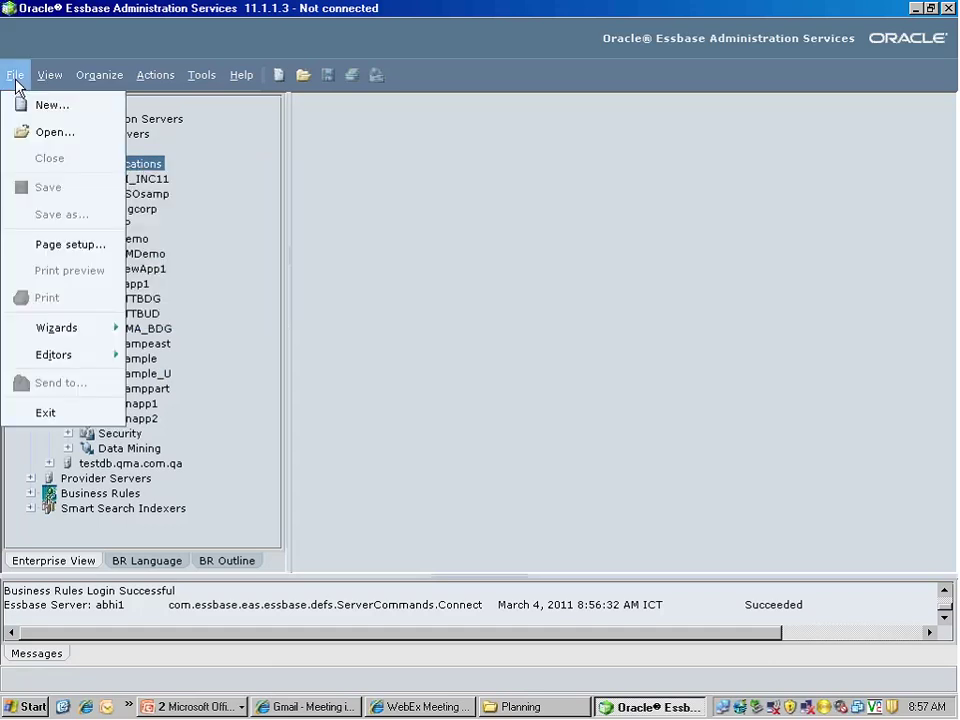
pyautogui.click(24, 104)
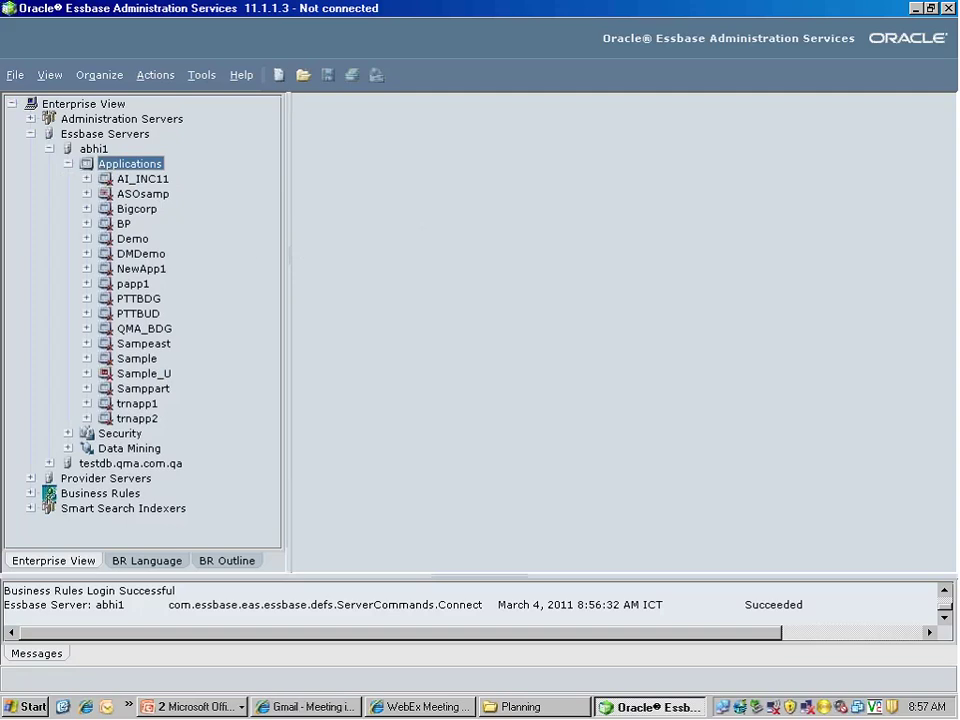
pyautogui.rightClick(110, 168)
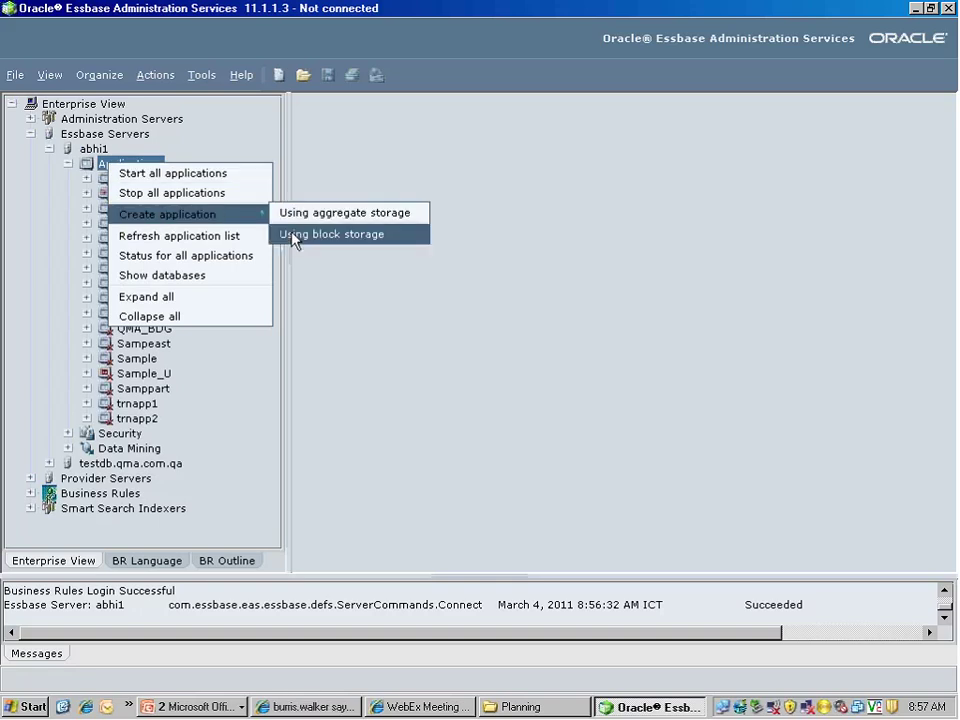
pyautogui.click(295, 239)
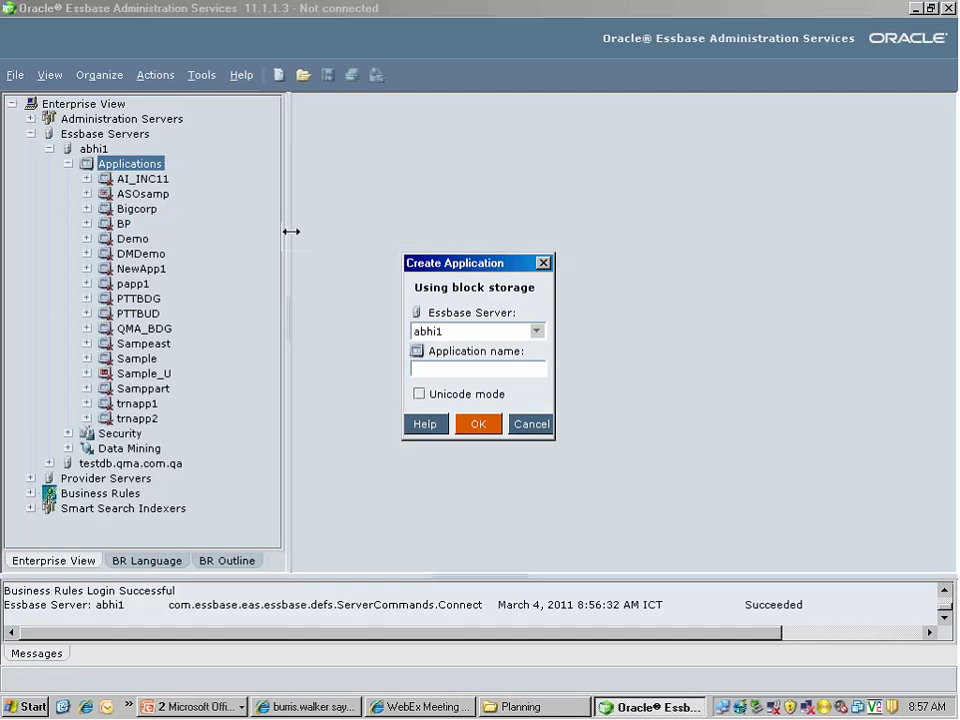
# Name the new block storage application App1 and confirm its creation
pyautogui.write('App1')
pyautogui.click(478, 421)
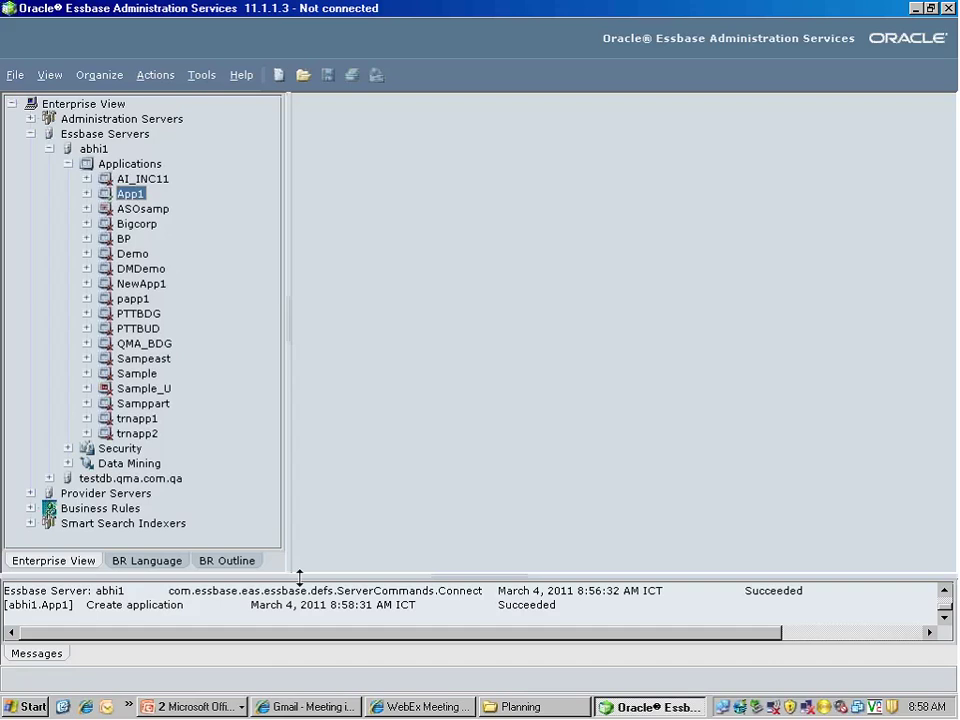
# Enlarge the Messages panel and inspect the App1 Create application success message
pyautogui.moveTo(299, 577); pyautogui.dragTo(306, 491)
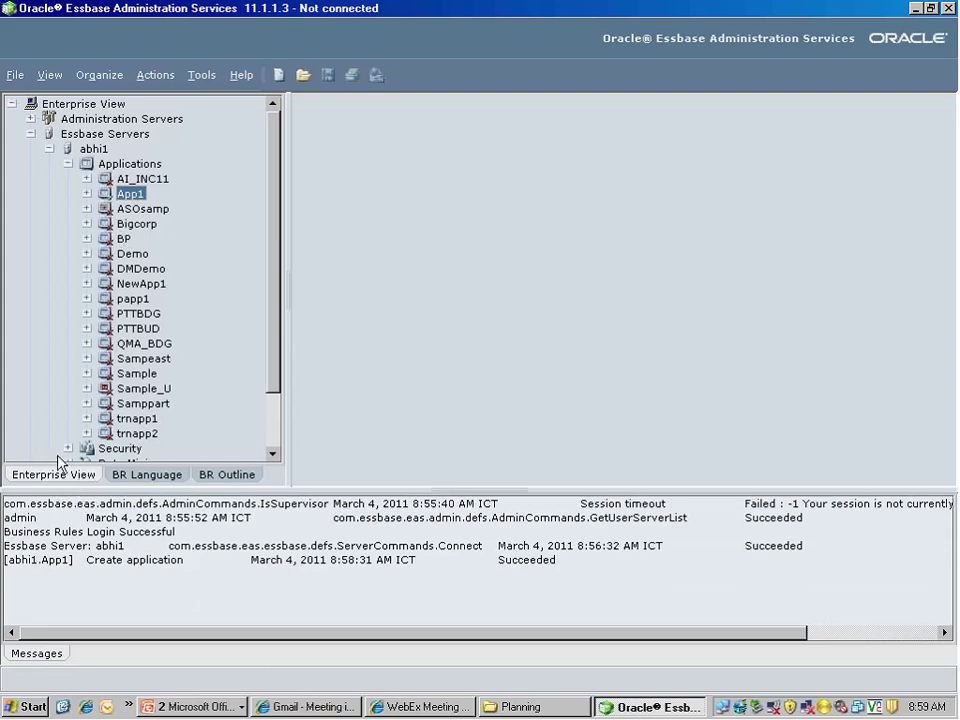
pyautogui.click(21, 566)
pyautogui.click(44, 575)
pyautogui.click(14, 75)
pyautogui.moveTo(50, 75)
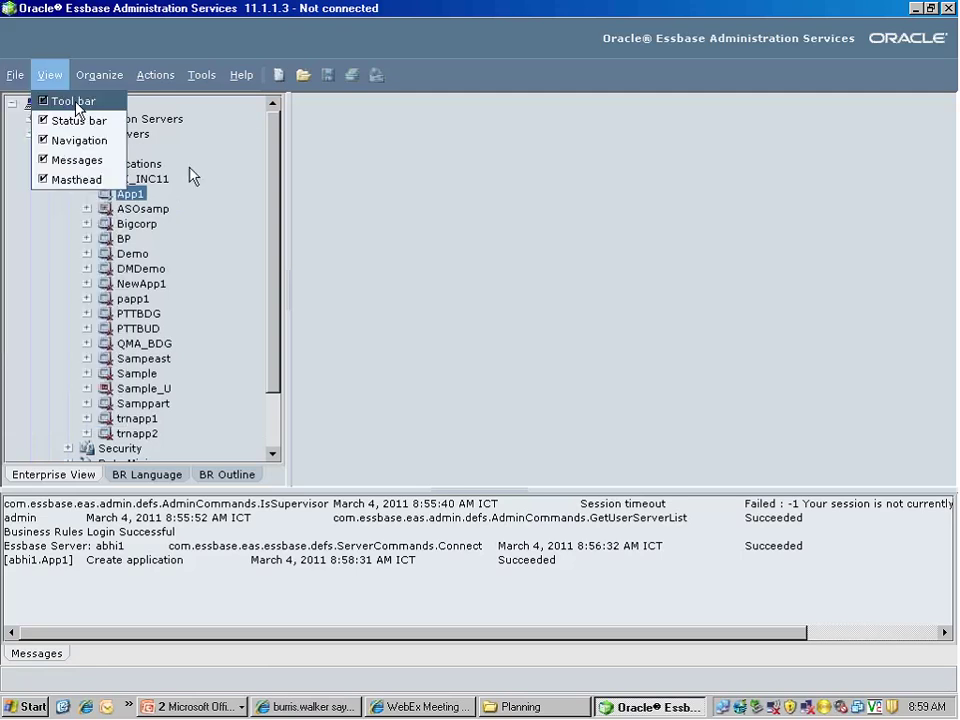
pyautogui.click(193, 175)
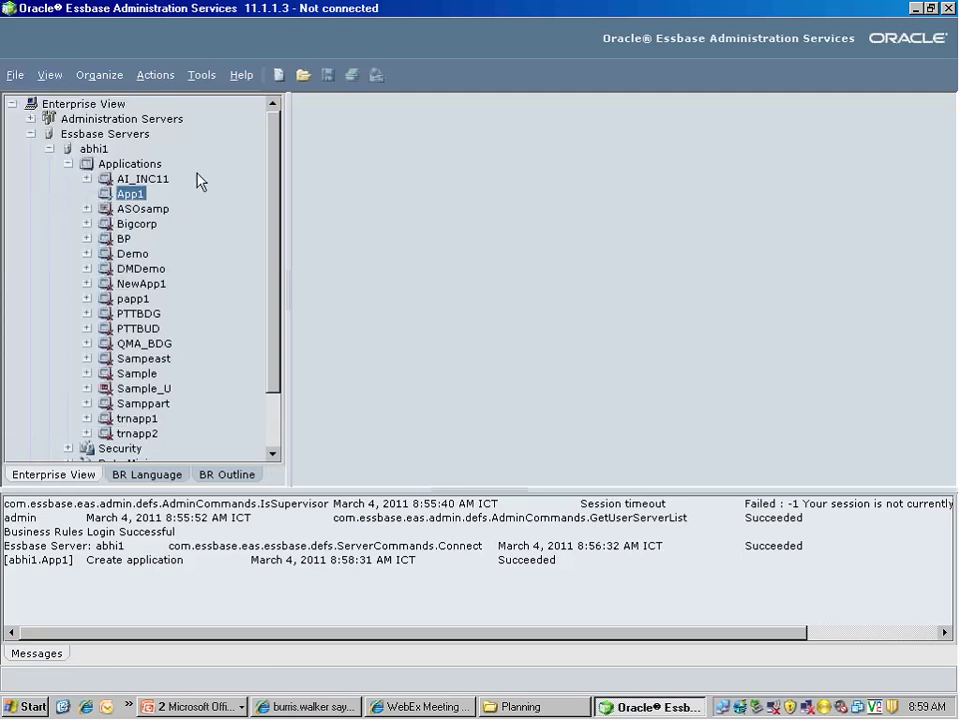
# Create a Normal database named Plan1 in App1 through the Create Database dialog
pyautogui.rightClick(135, 204)
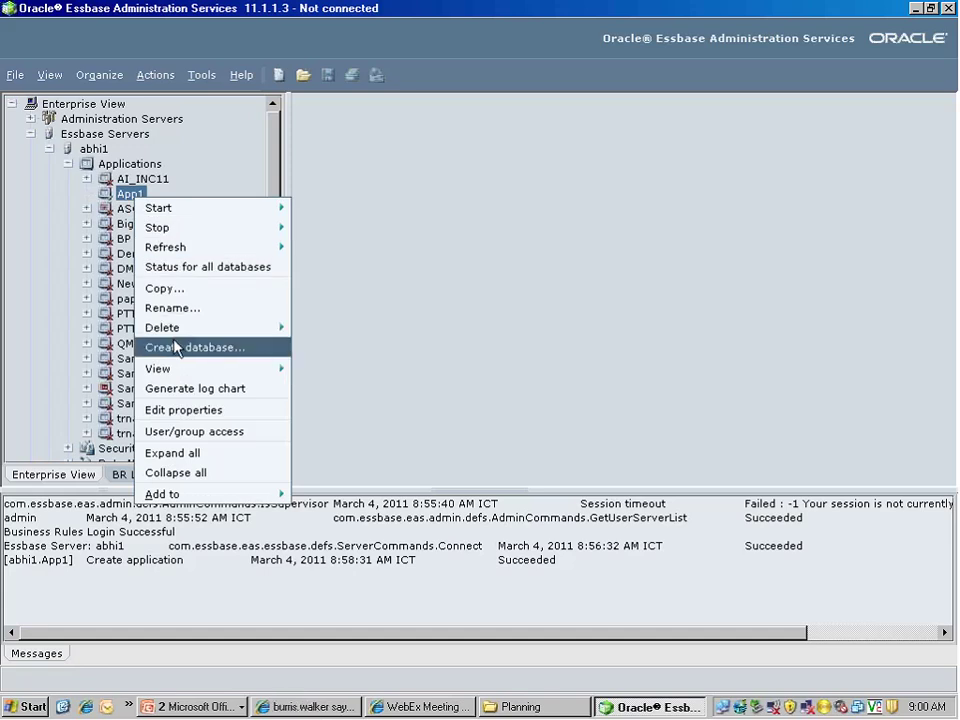
pyautogui.click(175, 347)
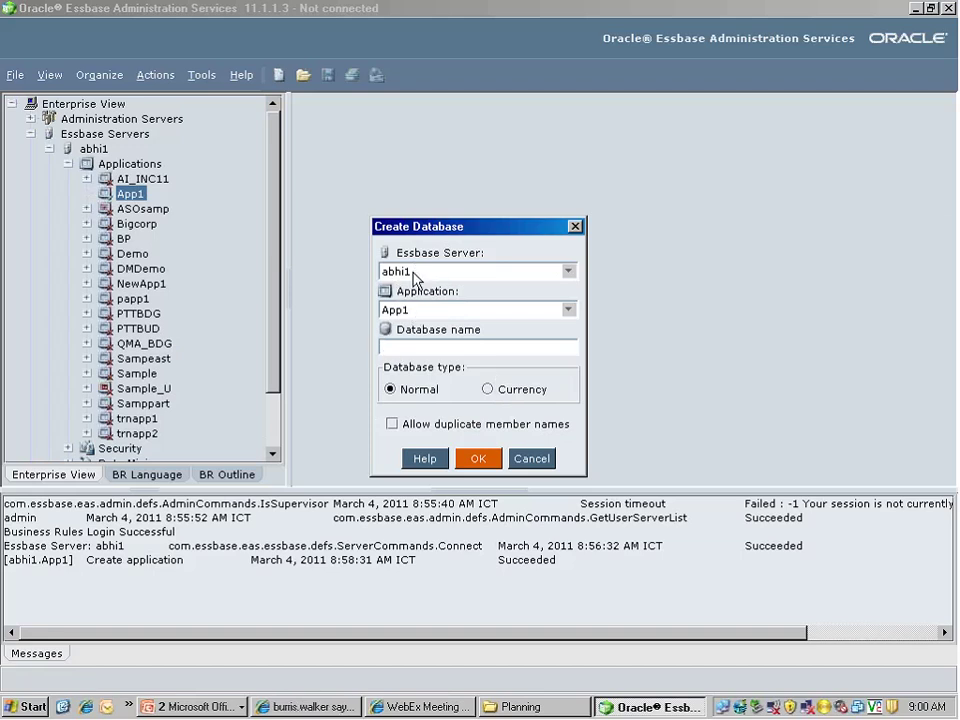
pyautogui.click(410, 317)
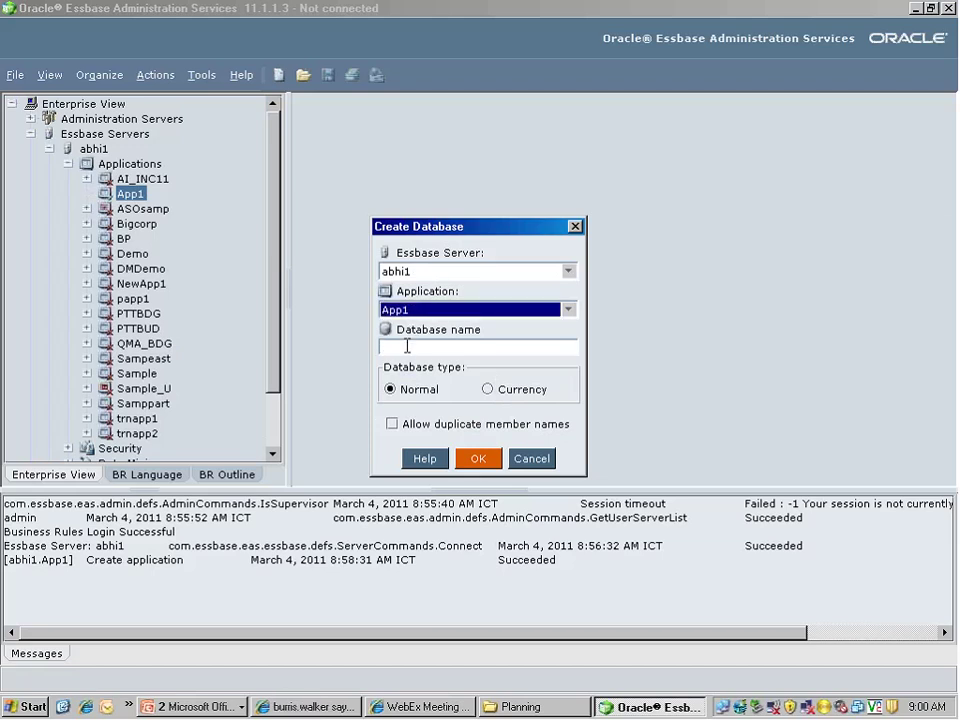
pyautogui.click(407, 346)
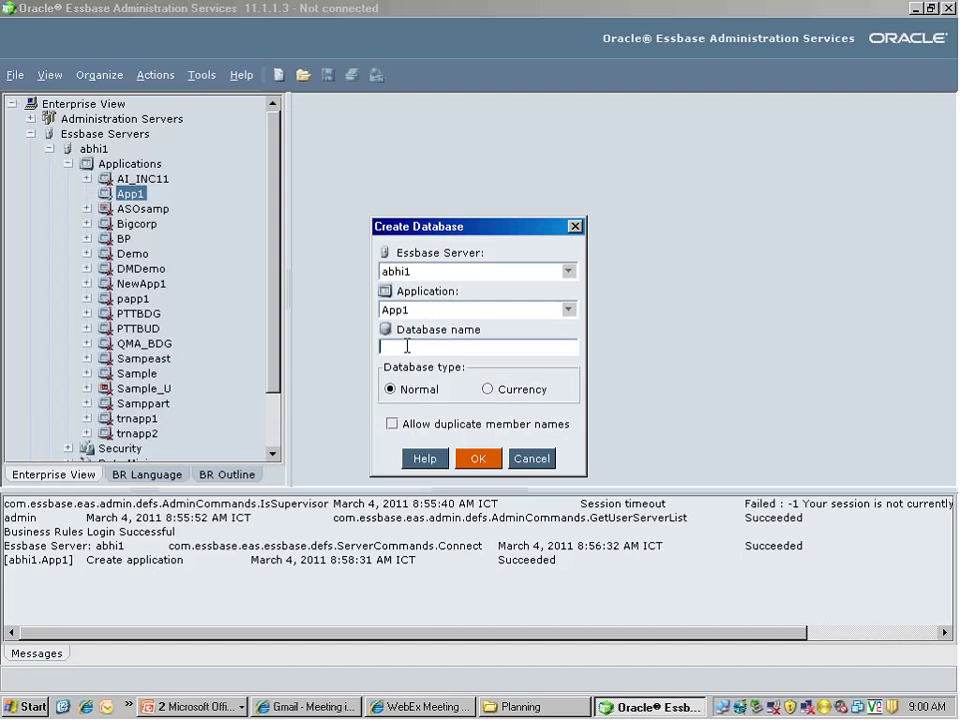
pyautogui.write('Plan1')
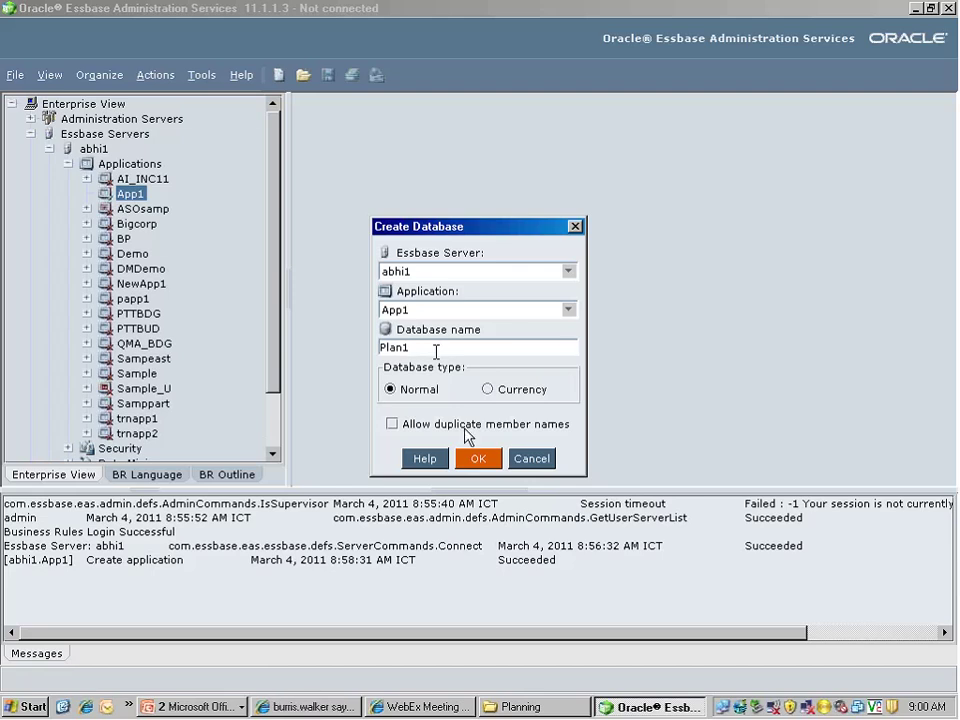
pyautogui.click(479, 460)
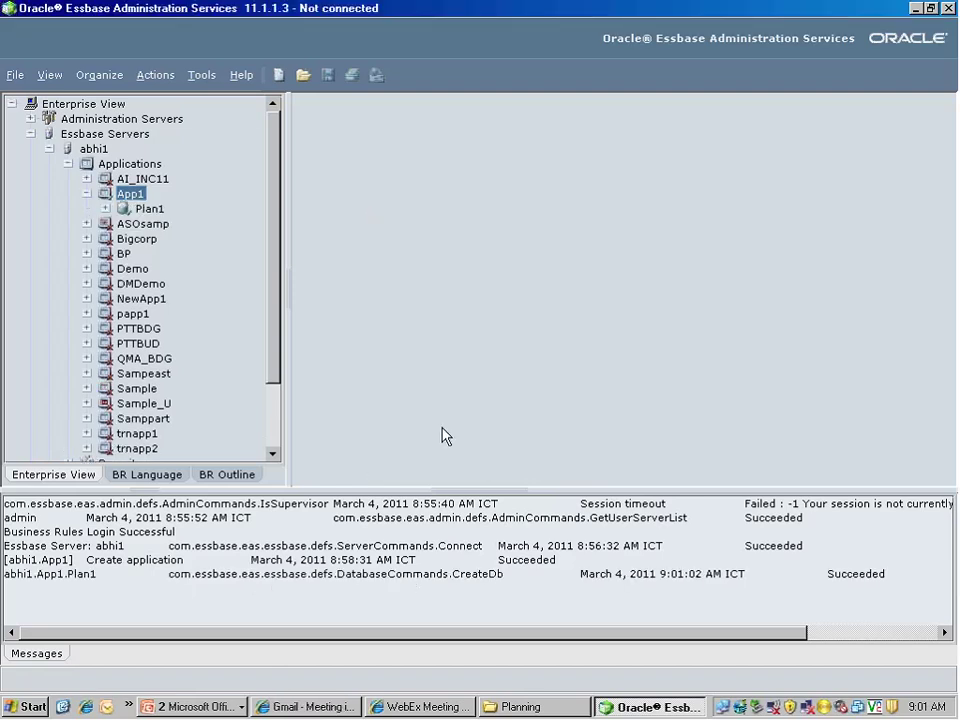
# Expand the Plan1 database under App1 and open its Outline in the Outline Editor
pyautogui.click(147, 210)
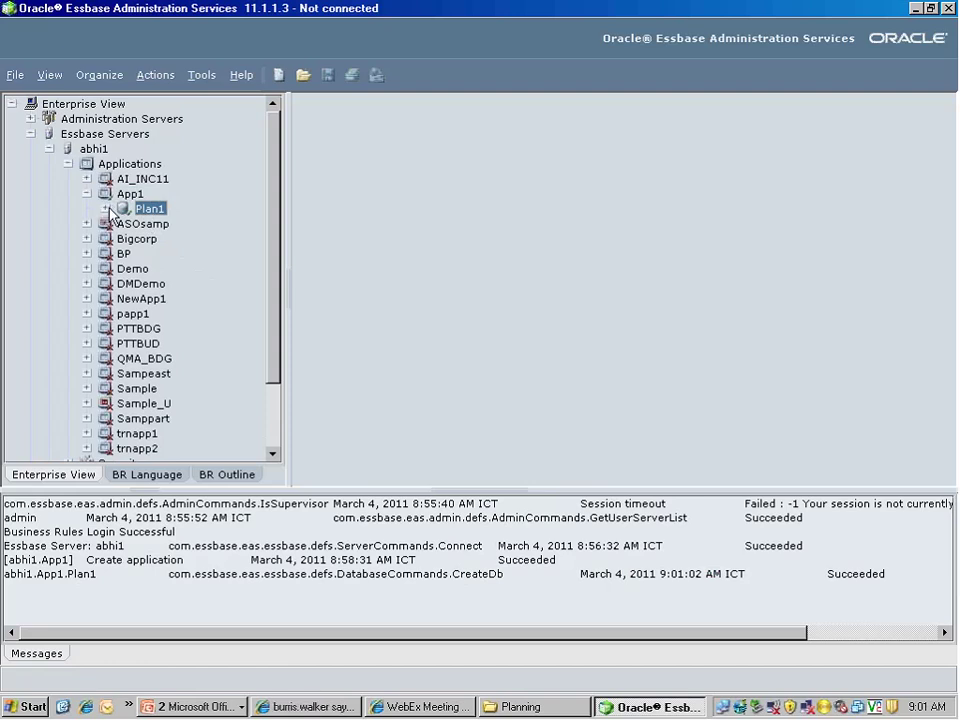
pyautogui.click(107, 209)
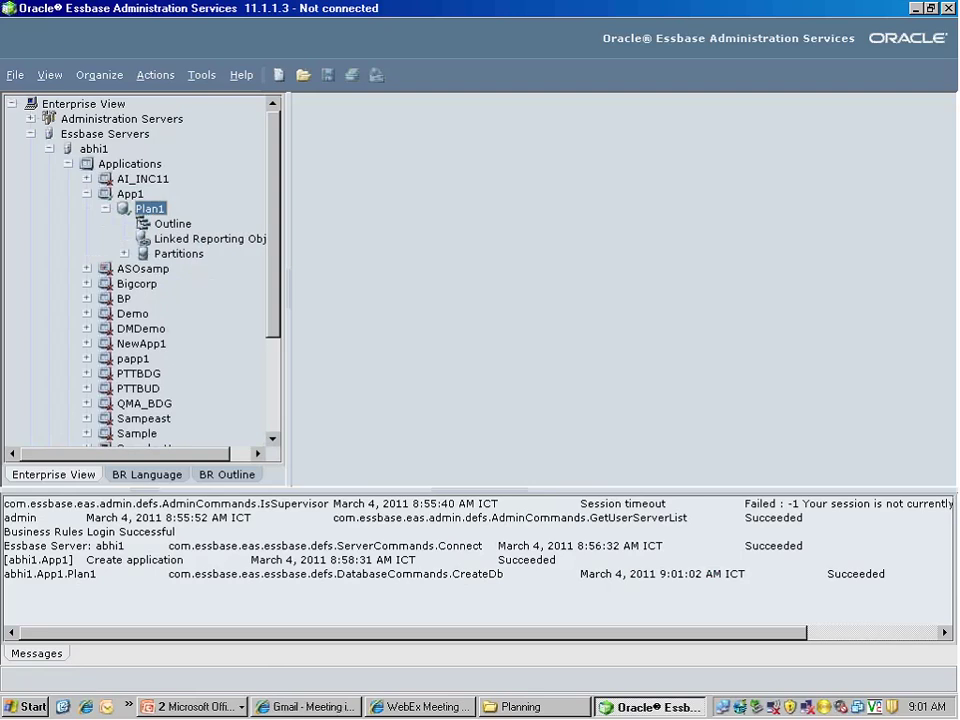
pyautogui.click(175, 226)
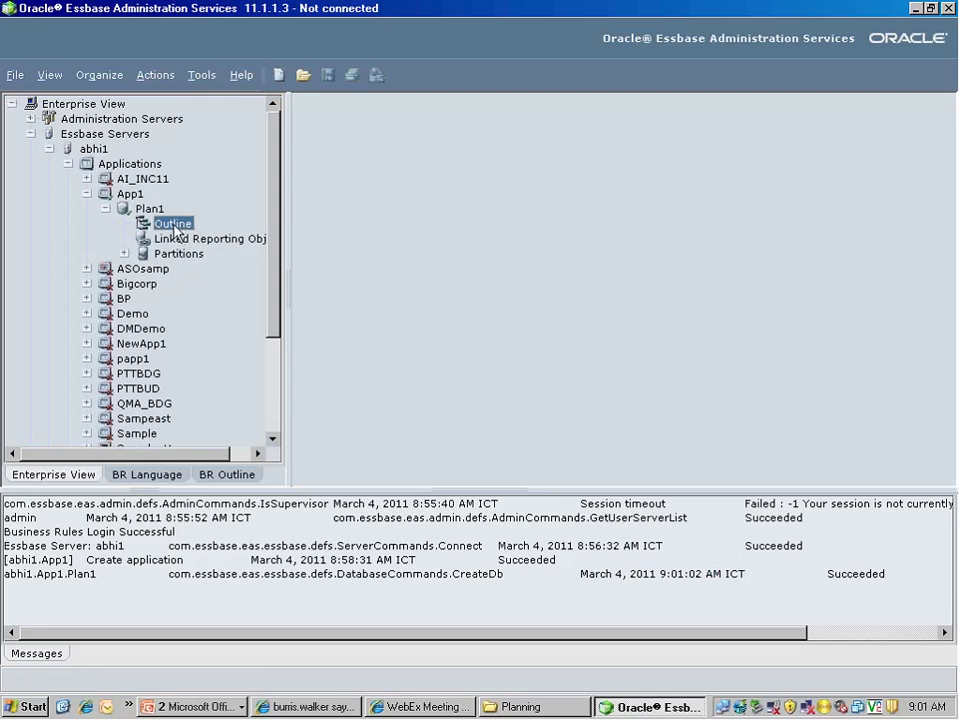
pyautogui.doubleClick(175, 226)
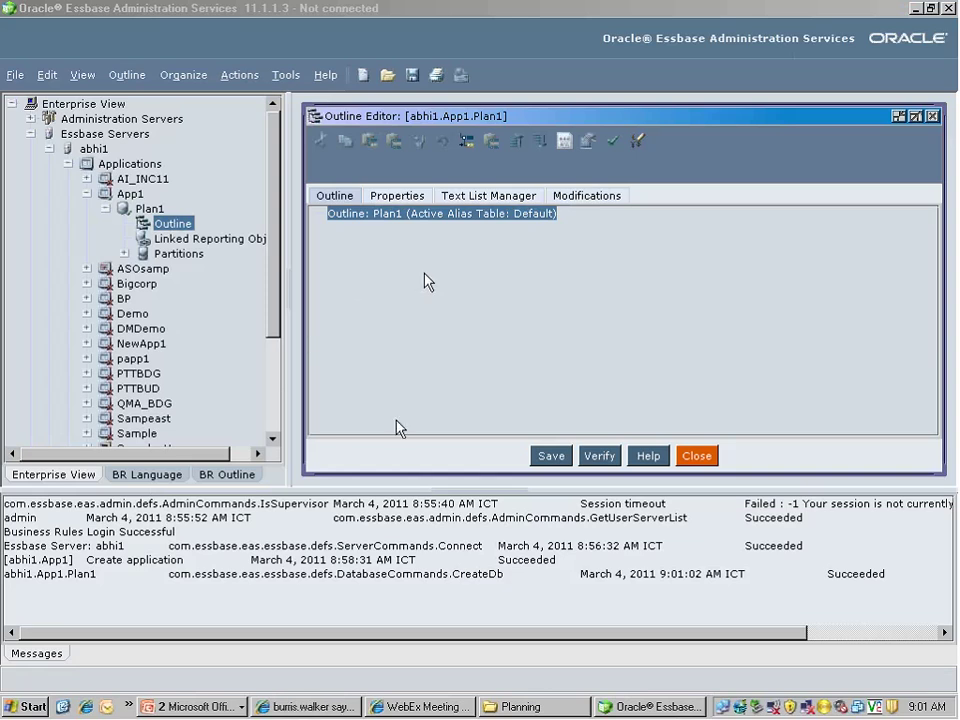
# Shrink the Messages pane so the Plan1 Outline Editor is taller, and start a first child member
pyautogui.moveTo(381, 487); pyautogui.dragTo(381, 557)
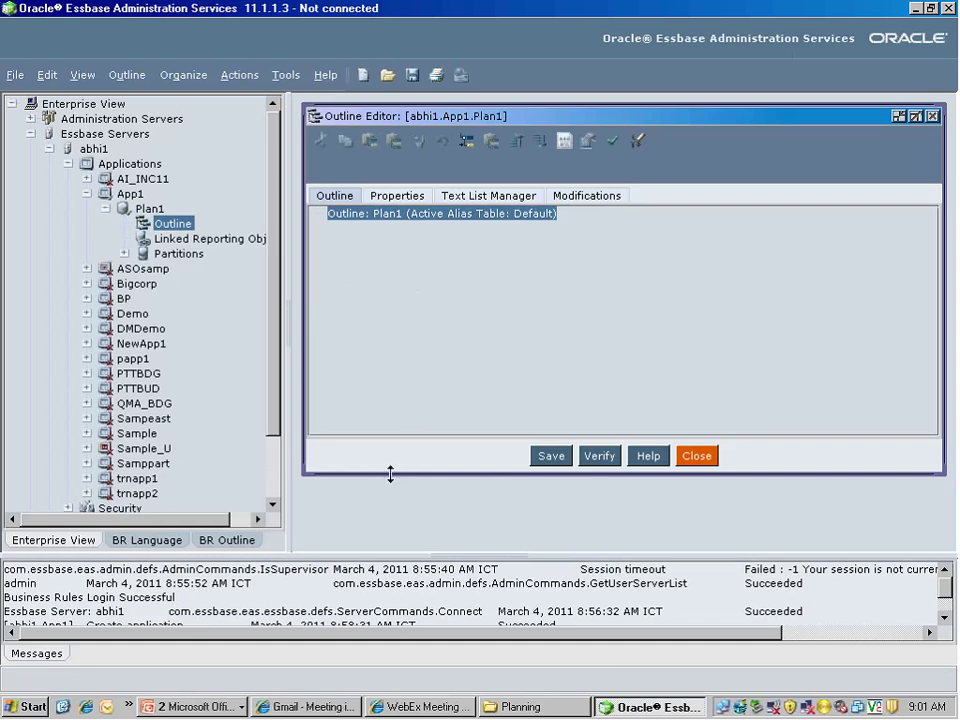
pyautogui.moveTo(390, 475); pyautogui.dragTo(391, 557)
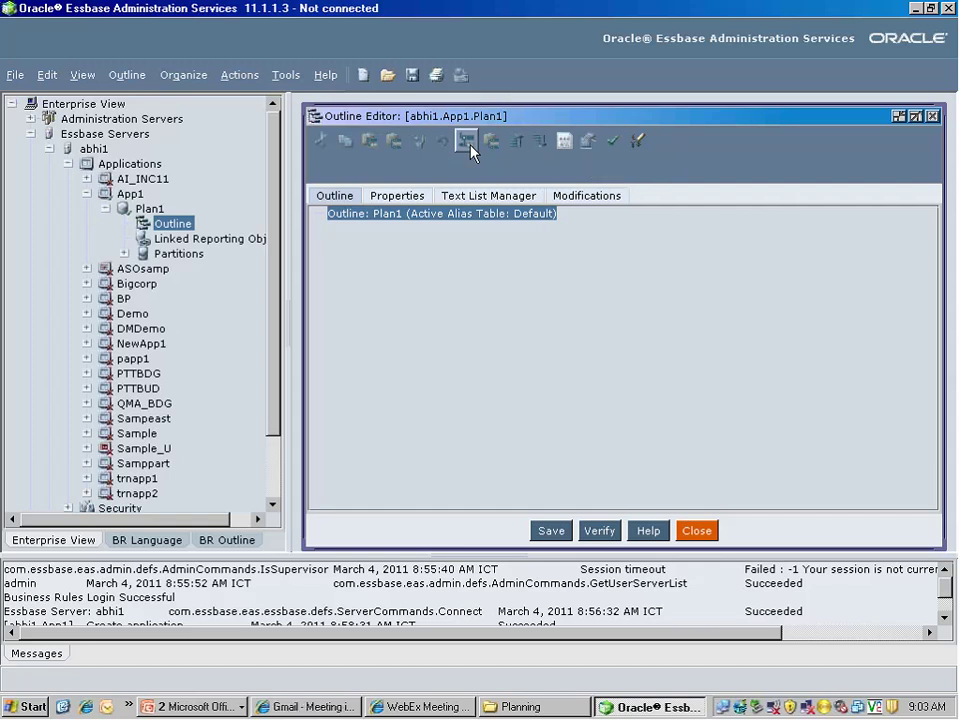
pyautogui.click(466, 141)
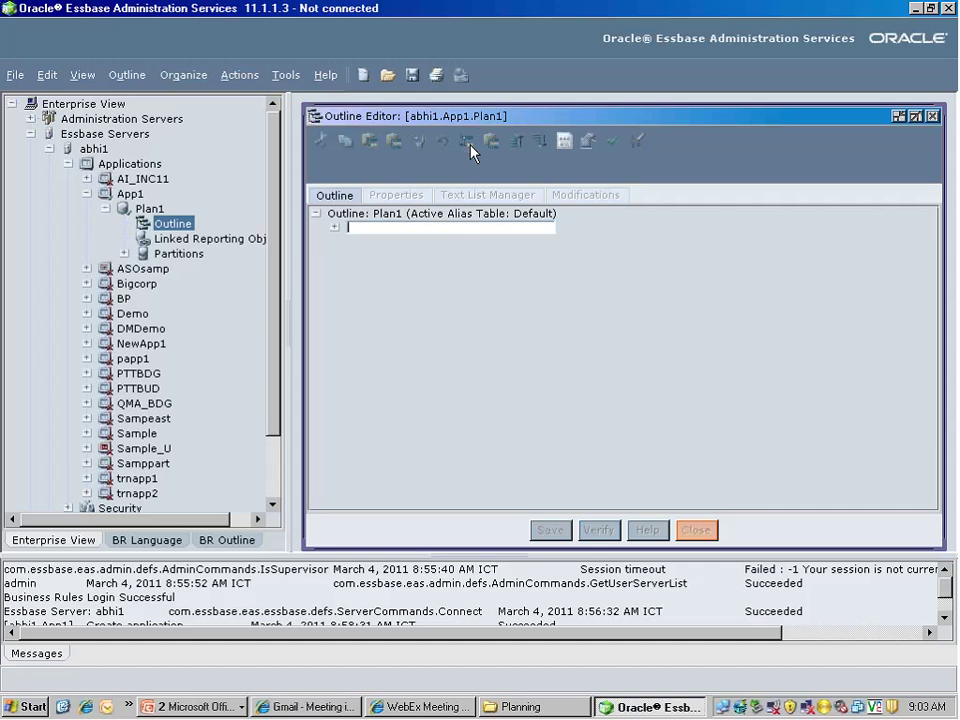
# Name the first dimension Account, discarding the trial name Measures
pyautogui.write('Account')
pyautogui.press('BackSpace')
pyautogui.press('BackSpace')
pyautogui.press('BackSpace')
pyautogui.press('BackSpace')
pyautogui.press('BackSpace')
pyautogui.press('BackSpace')
pyautogui.press('BackSpace')
pyautogui.write('Measures')
pyautogui.hotkey('ctrl', 'a')
pyautogui.press('BackSpace')
pyautogui.write('Account')
pyautogui.press('Return')
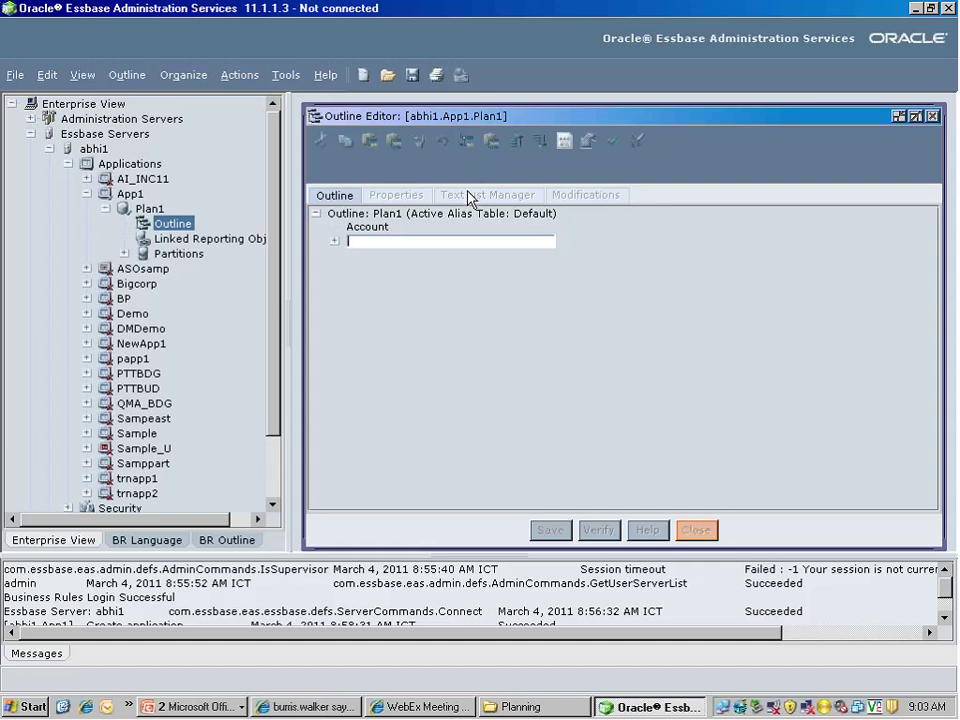
# Add the TimePeriod, Scenario, Product and Market dimensions after Account
pyautogui.write('Time')
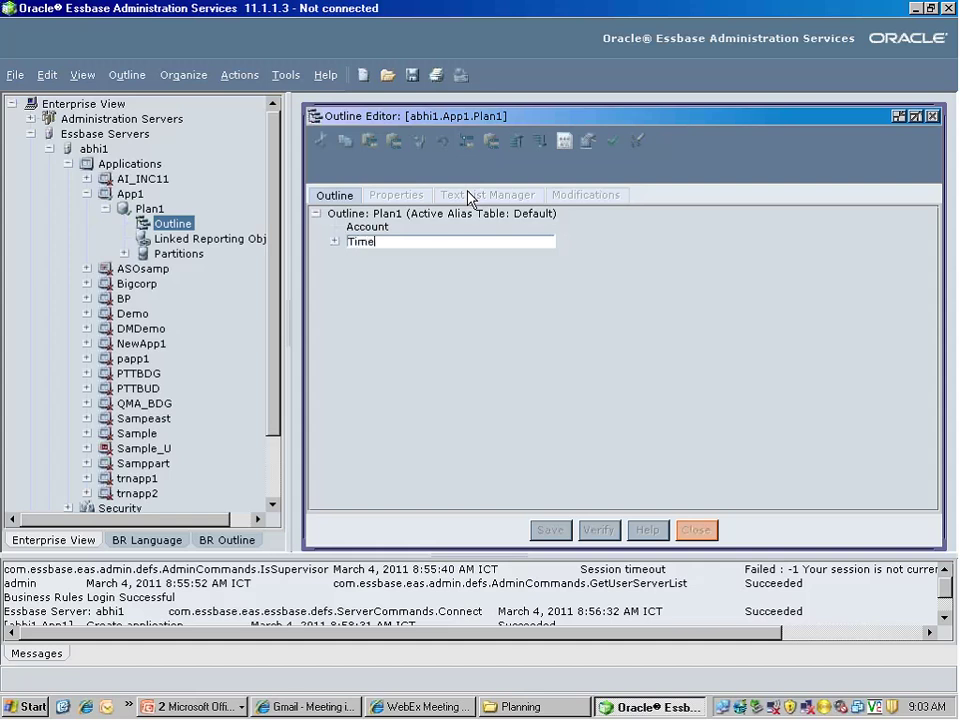
pyautogui.write('Period')
pyautogui.press('Return')
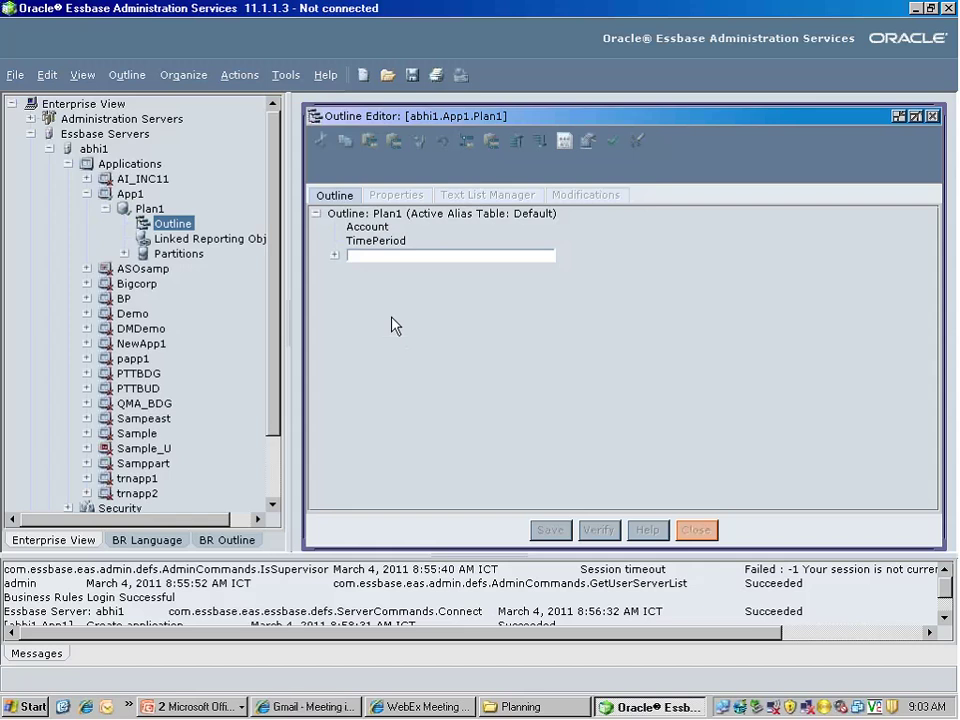
pyautogui.write('Scenario')
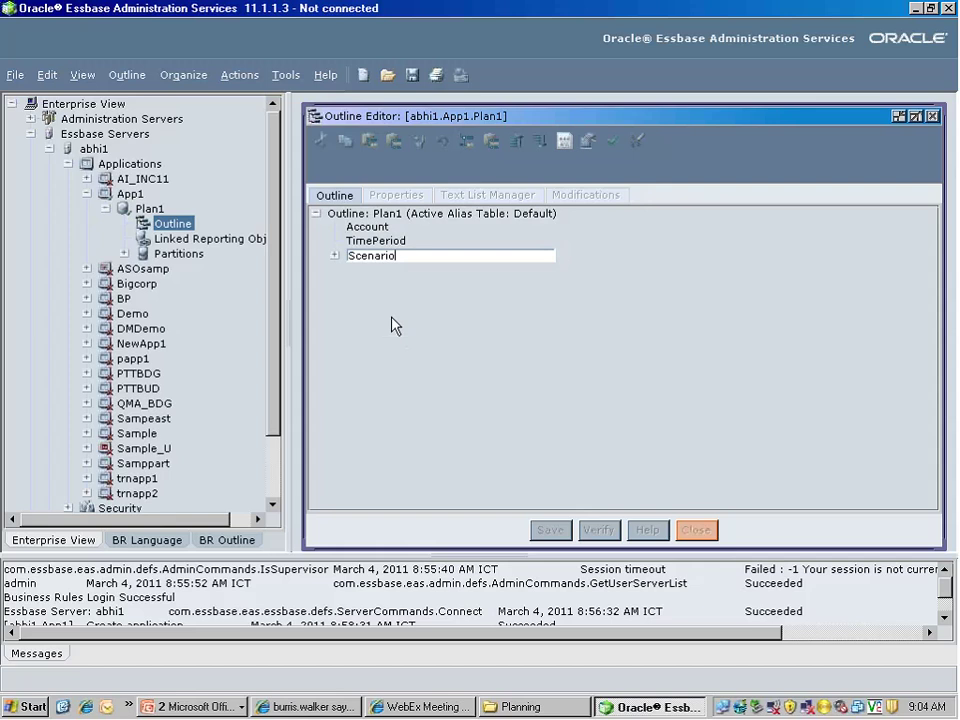
pyautogui.press('Return')
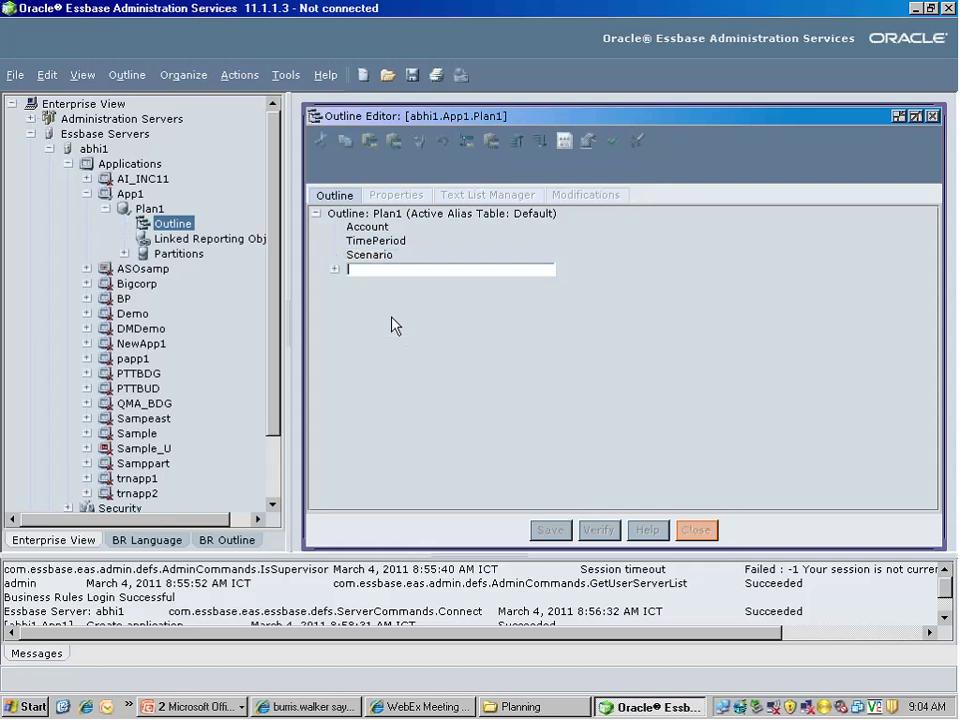
pyautogui.write('Product')
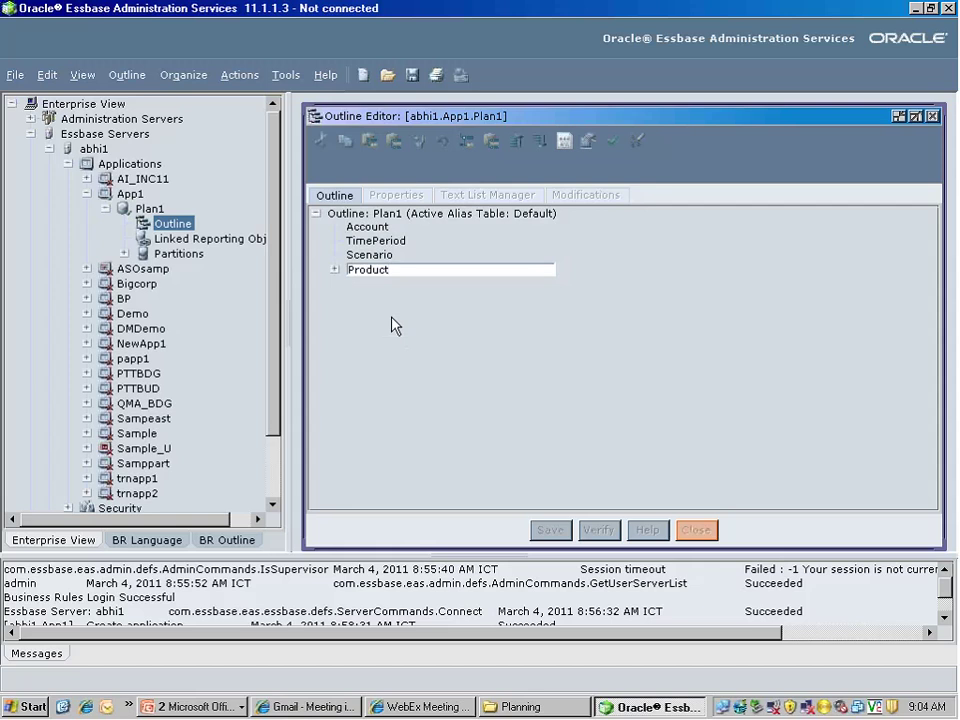
pyautogui.press('Return')
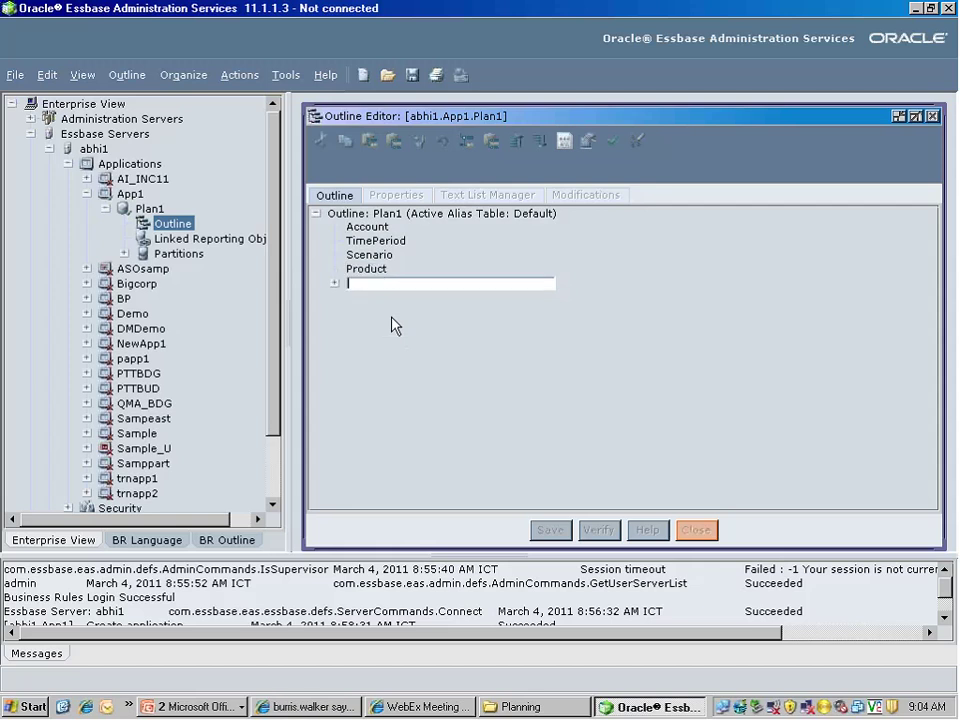
pyautogui.write('Market')
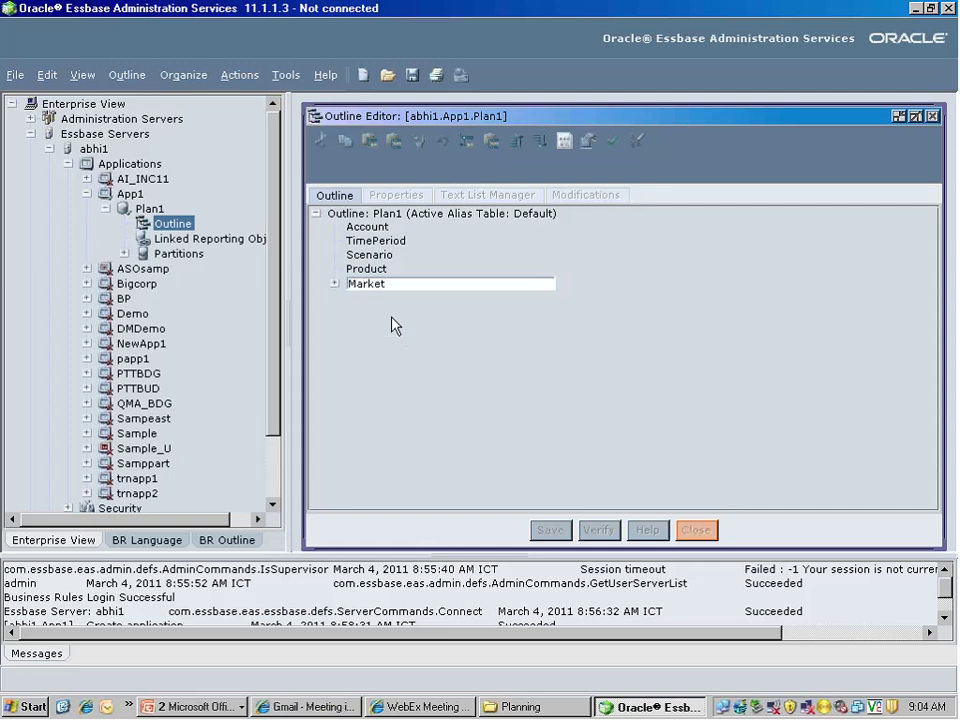
pyautogui.press('Return')
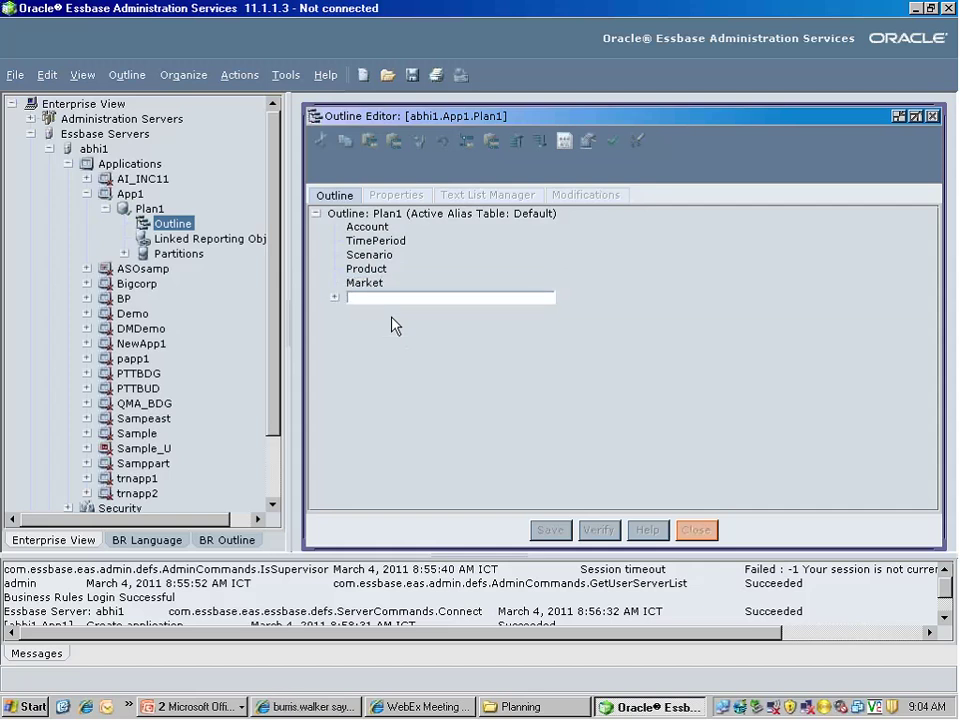
pyautogui.press('Escape')
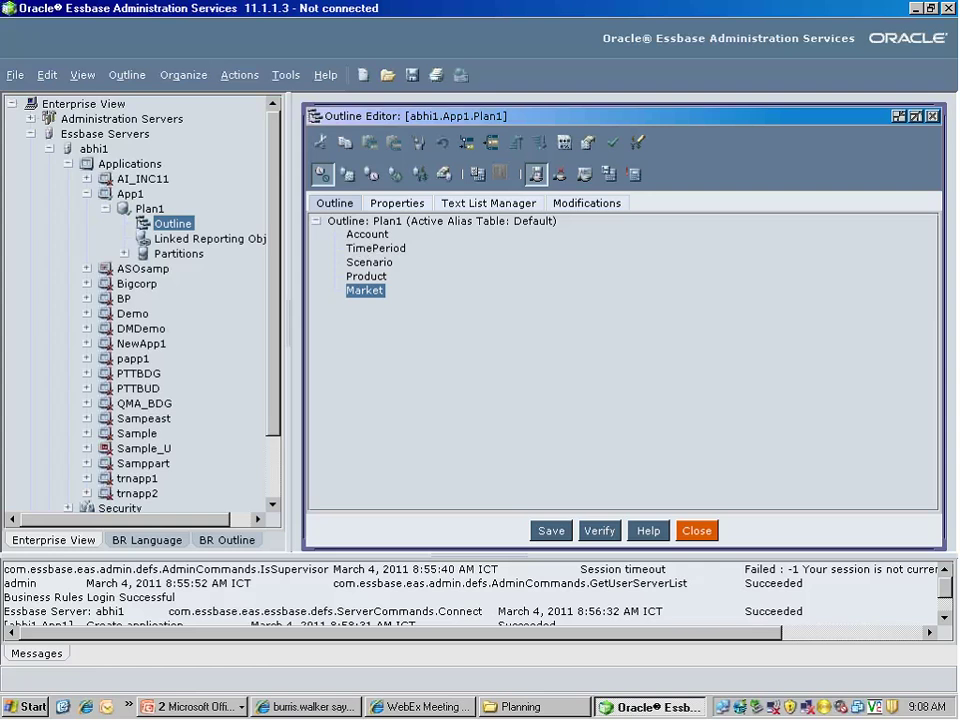
# Save the Plan1 outline, reopen it to confirm the five dimensions, then show the desktop
pyautogui.click(548, 531)
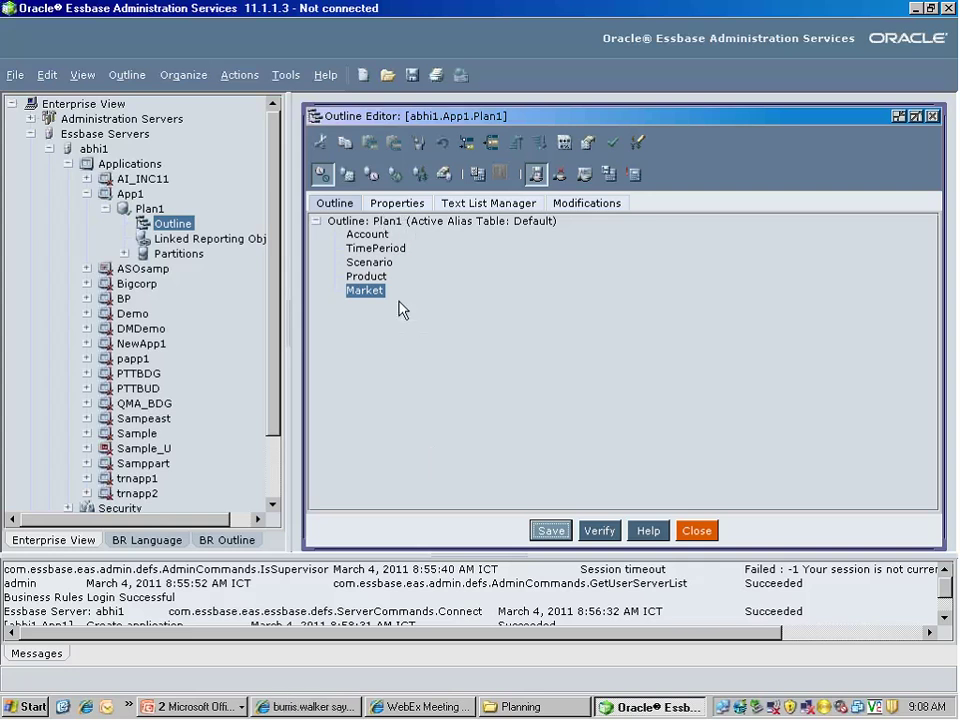
pyautogui.click(932, 116)
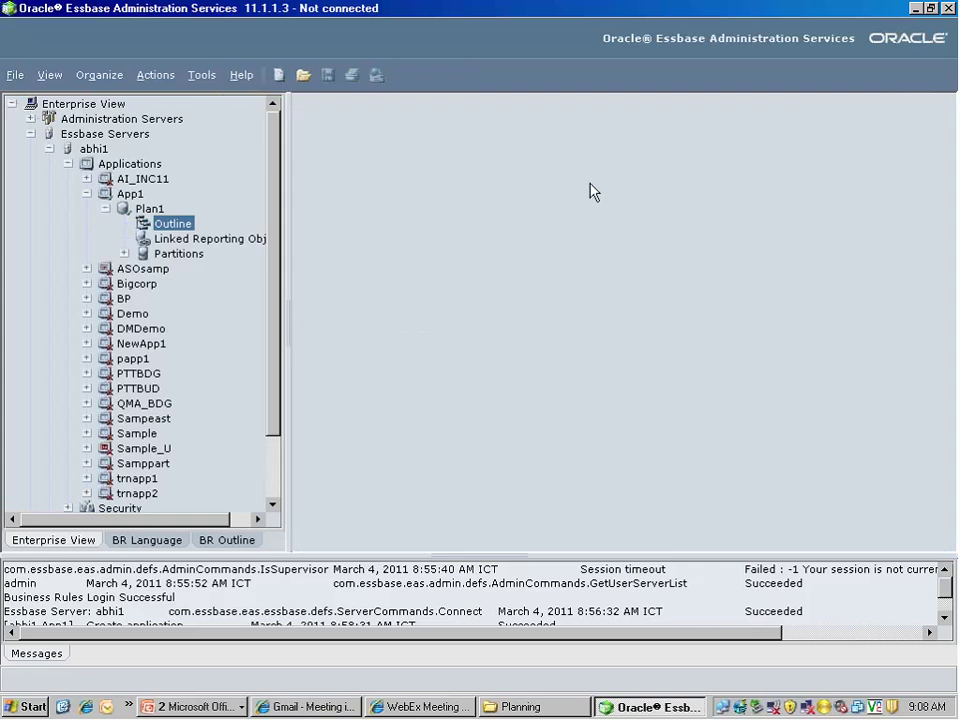
pyautogui.doubleClick(177, 233)
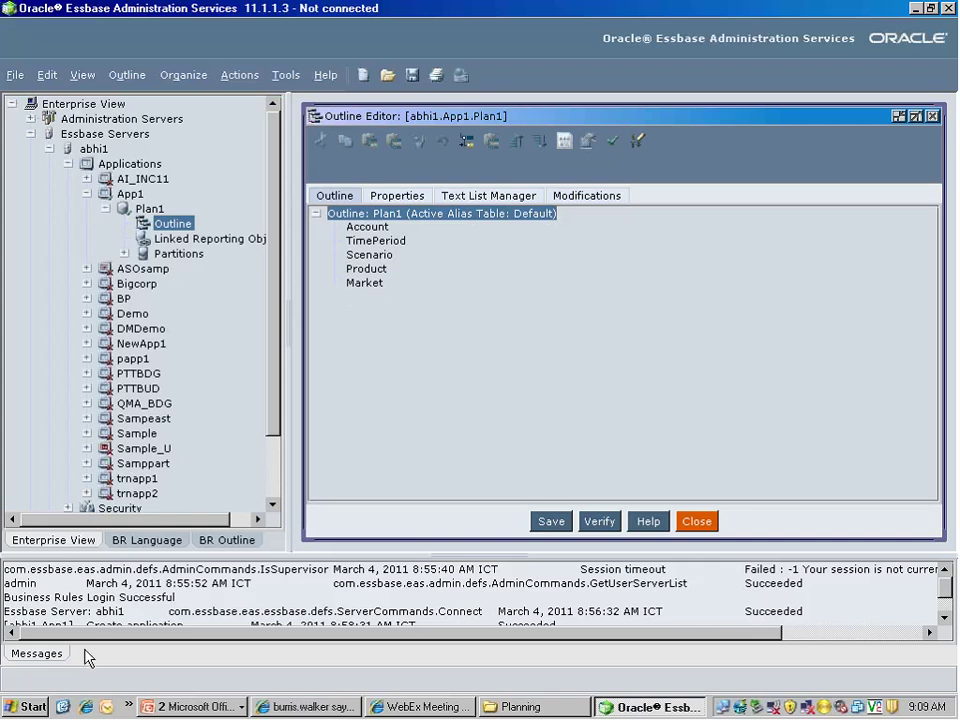
pyautogui.click(60, 708)
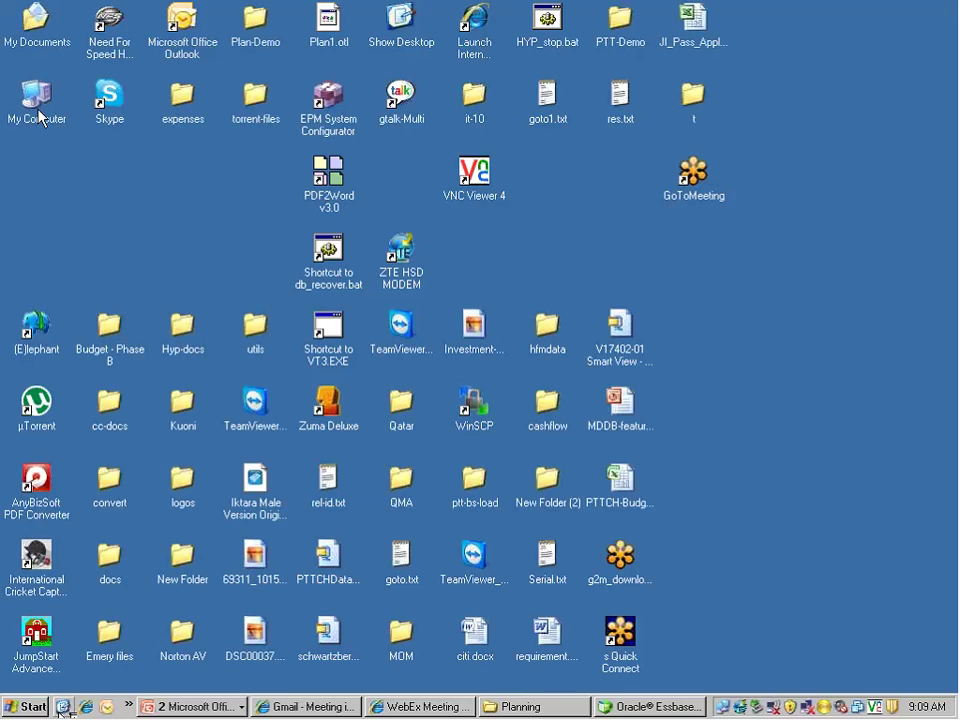
# Browse in Explorer to C:\Hyperion\products\Essbase\EssbaseServer\app
pyautogui.doubleClick(30, 86)
pyautogui.doubleClick(32, 236)
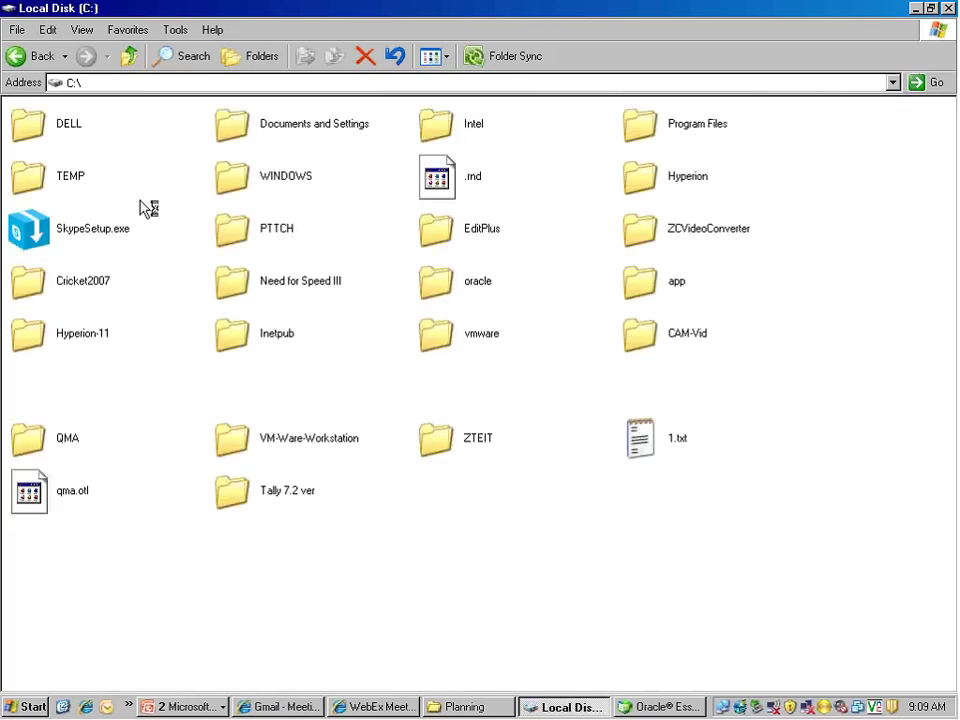
pyautogui.doubleClick(643, 180)
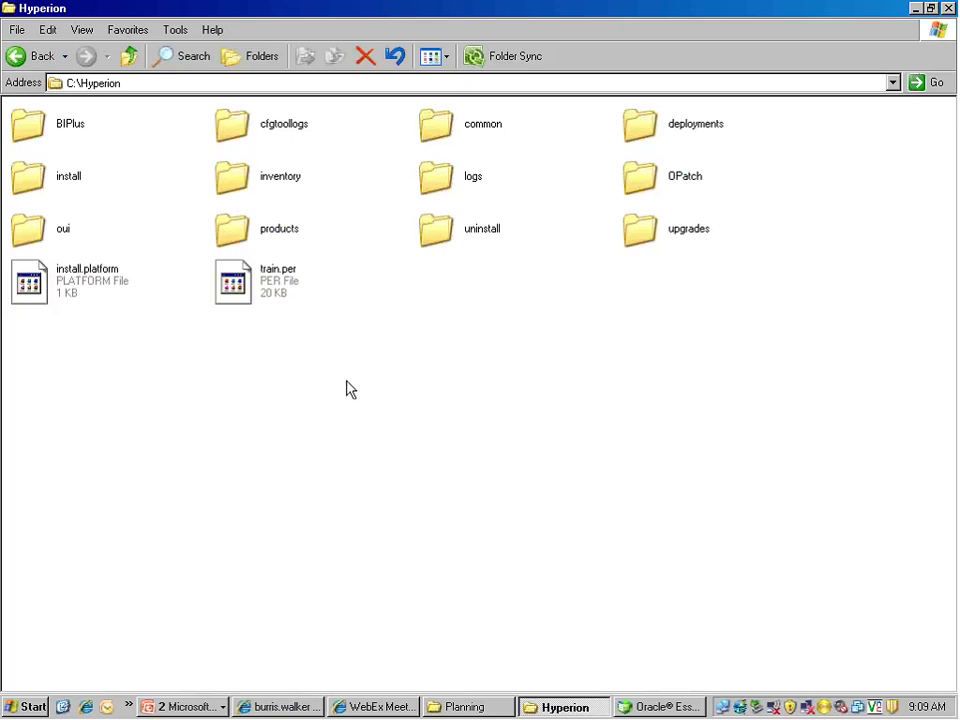
pyautogui.doubleClick(240, 236)
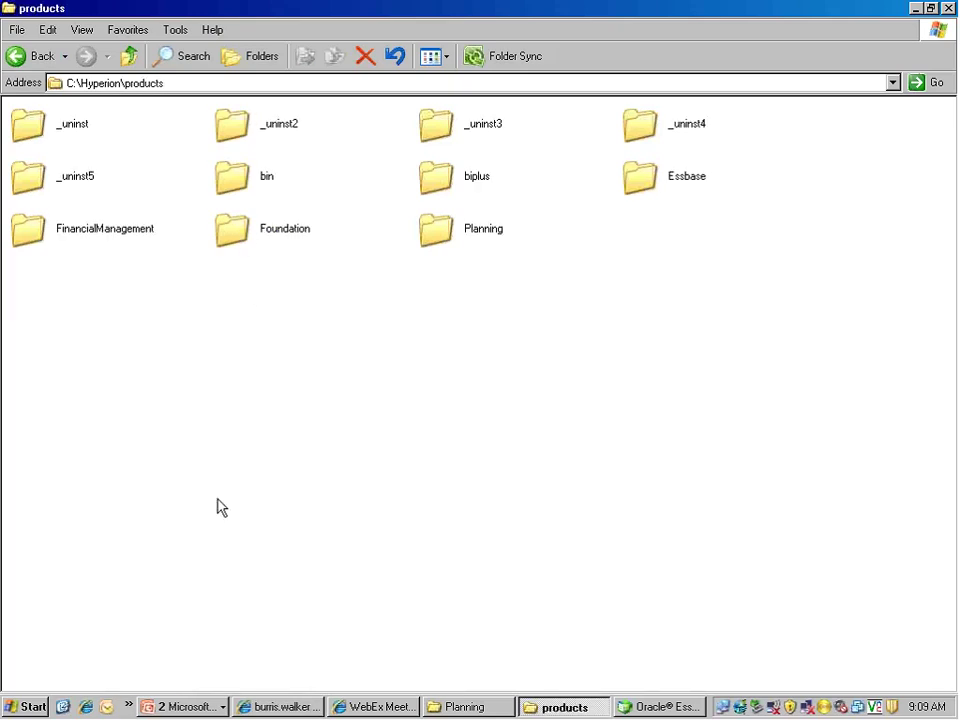
pyautogui.doubleClick(648, 178)
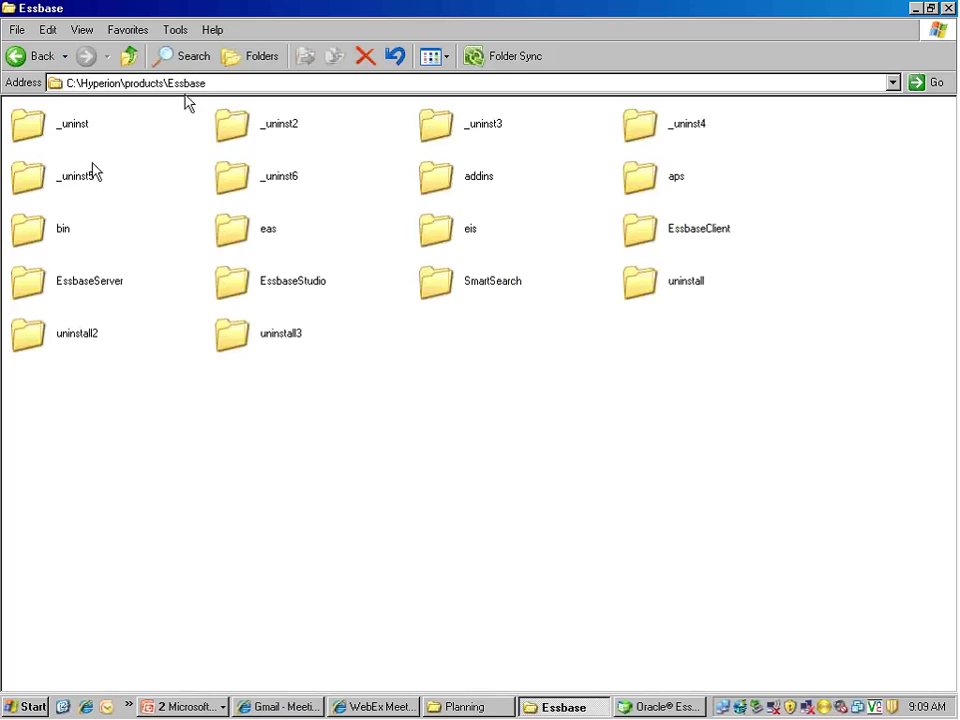
pyautogui.doubleClick(71, 289)
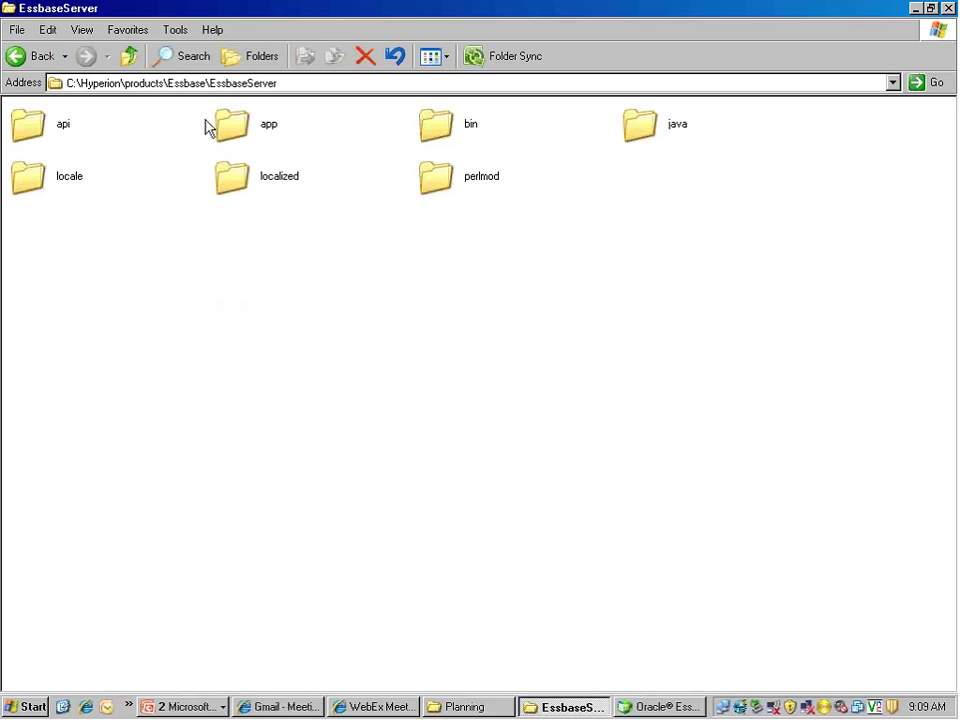
pyautogui.click(275, 138)
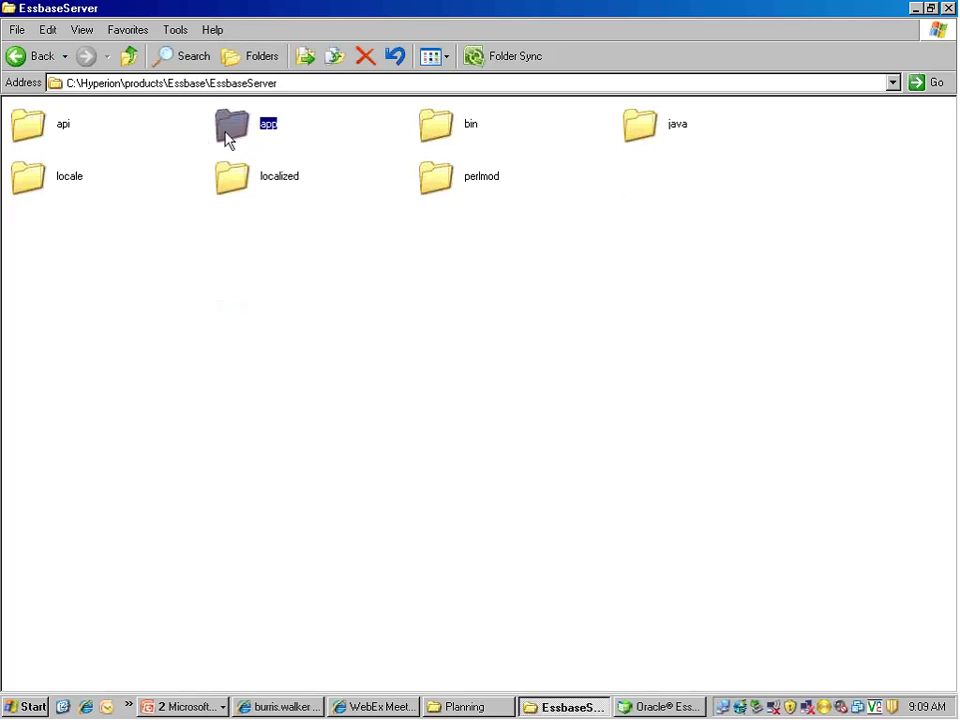
pyautogui.moveTo(226, 137)
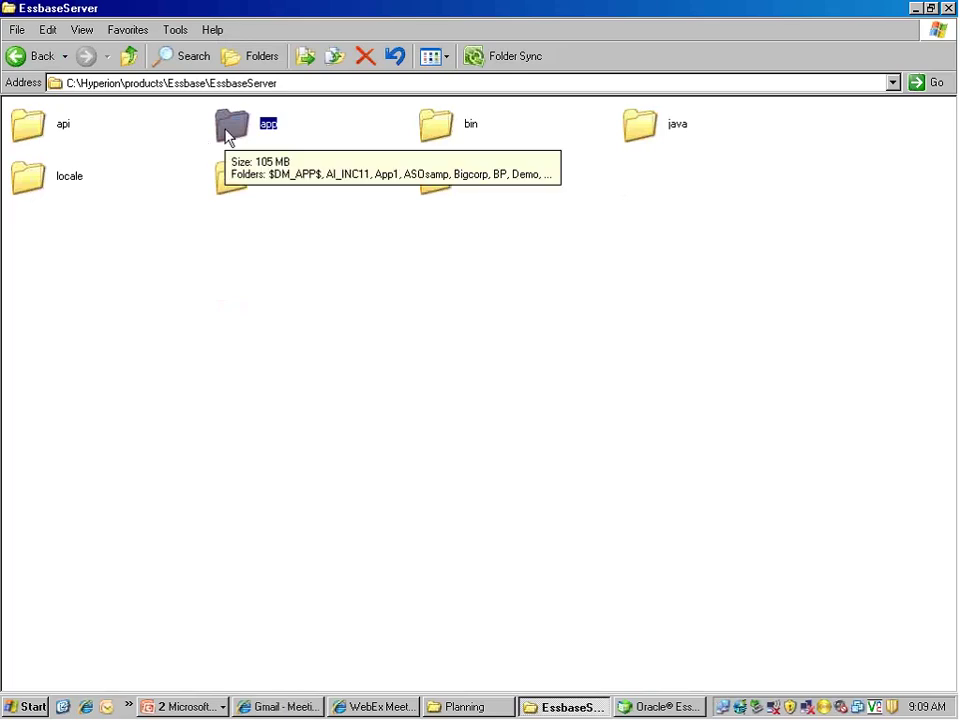
pyautogui.doubleClick(226, 137)
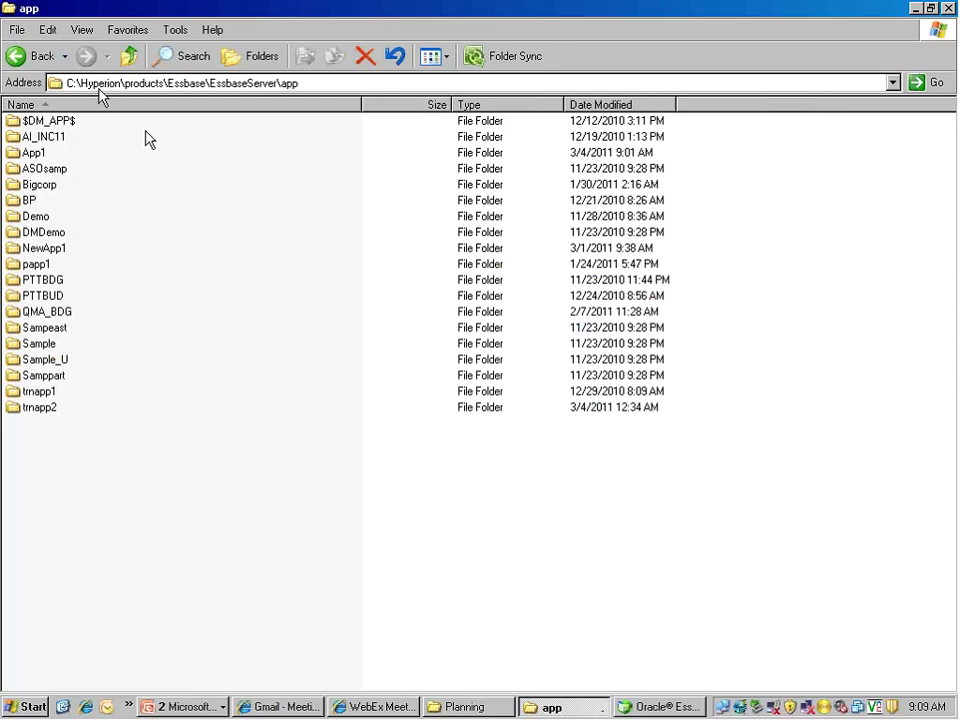
# Open the App1 application folder and select the Plan1 database folder inside it
pyautogui.click(38, 156)
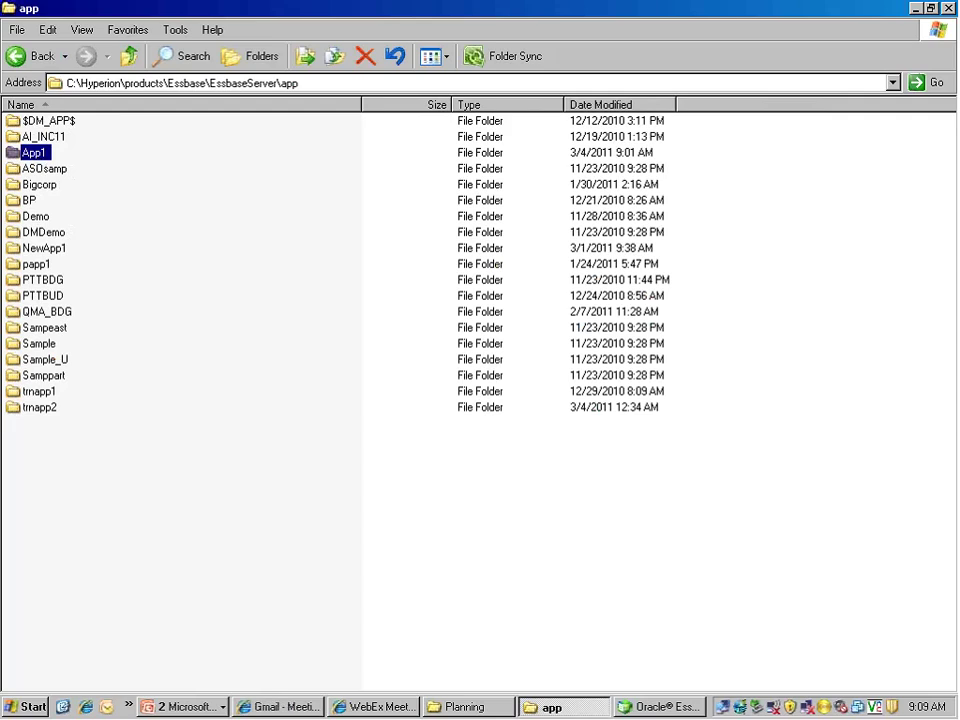
pyautogui.moveTo(158, 195)
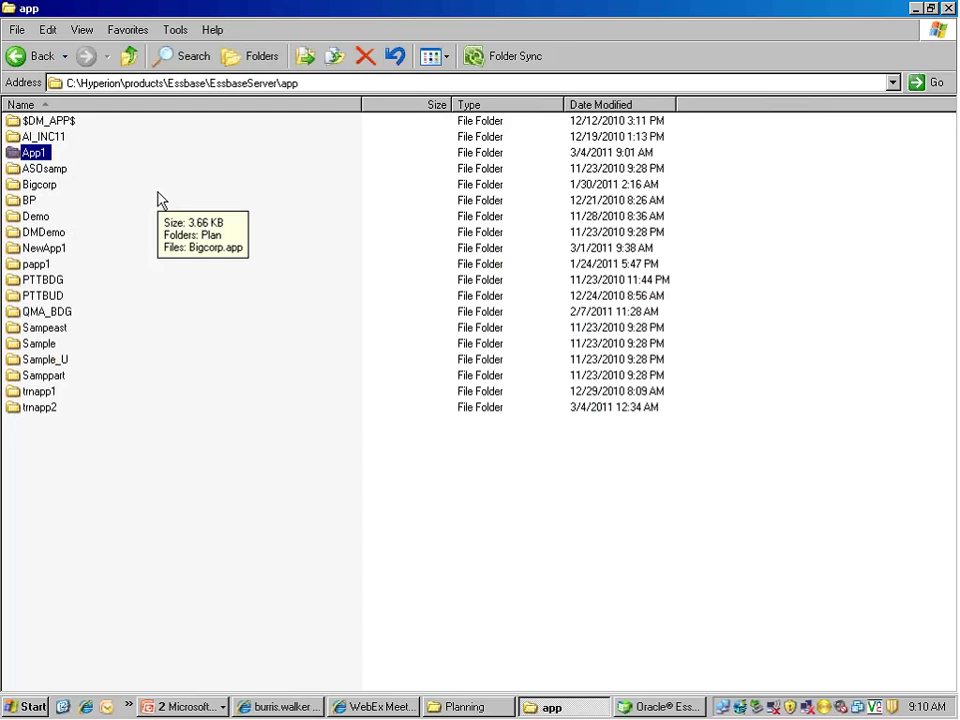
pyautogui.doubleClick(17, 154)
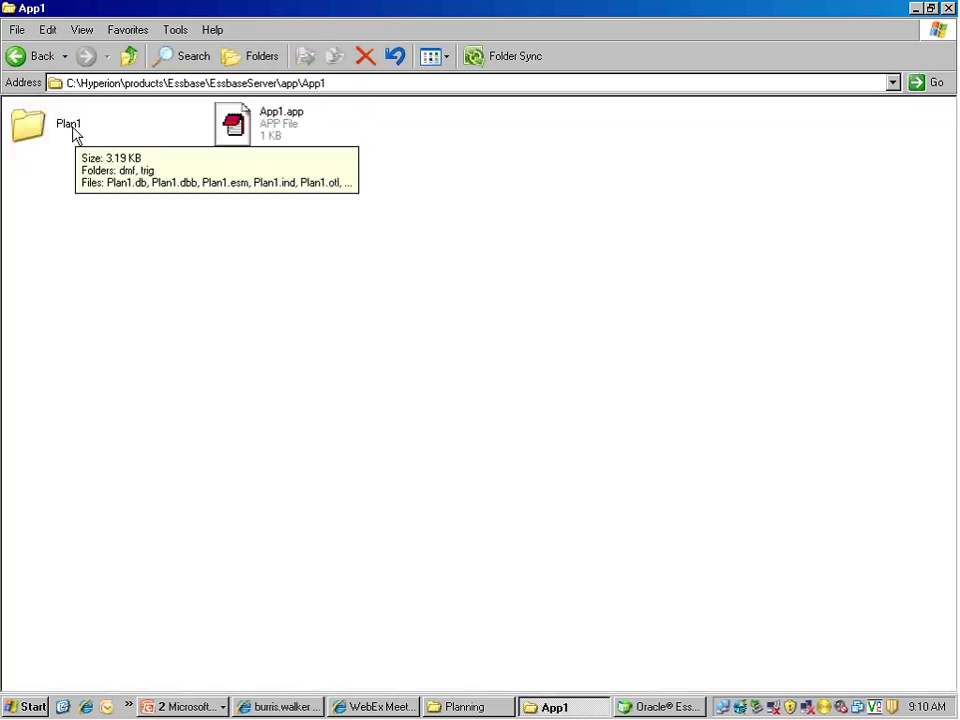
pyautogui.click(70, 134)
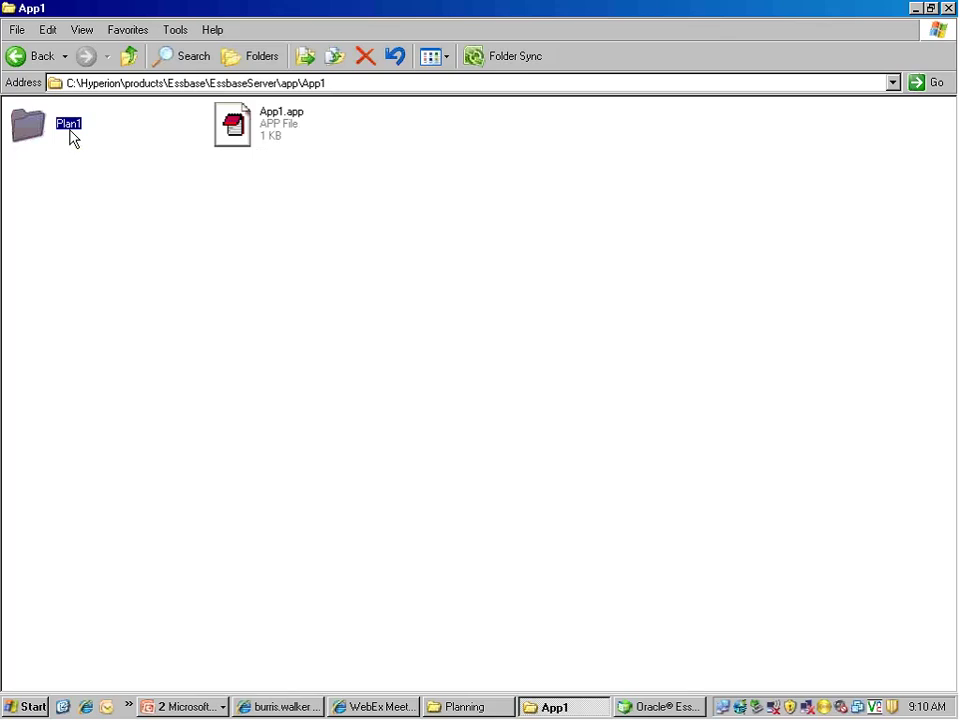
pyautogui.click(91, 176)
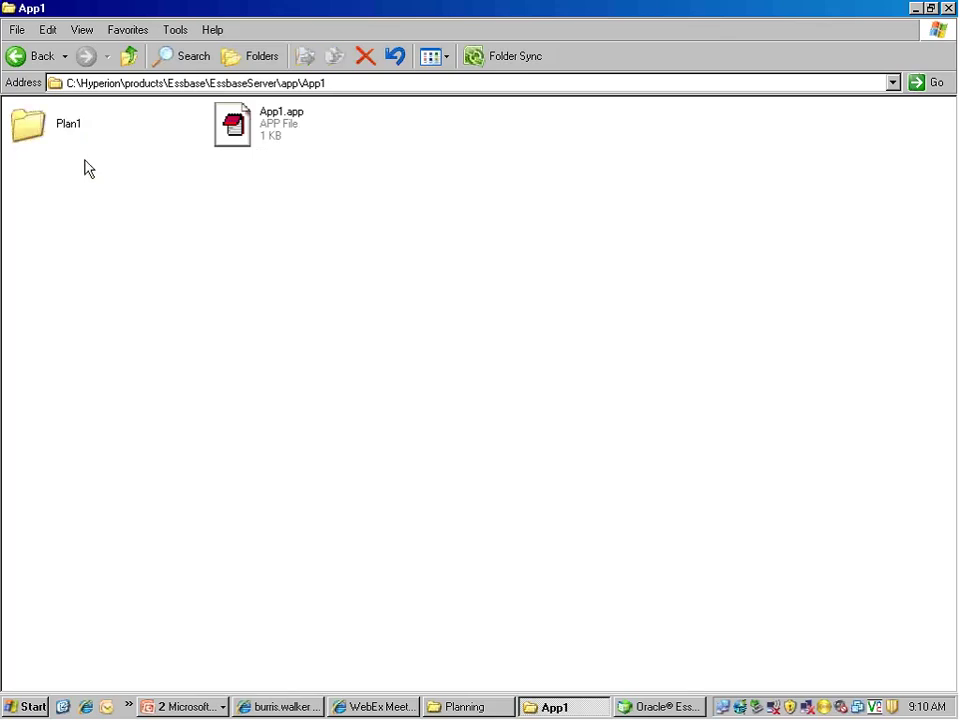
pyautogui.moveTo(72, 145)
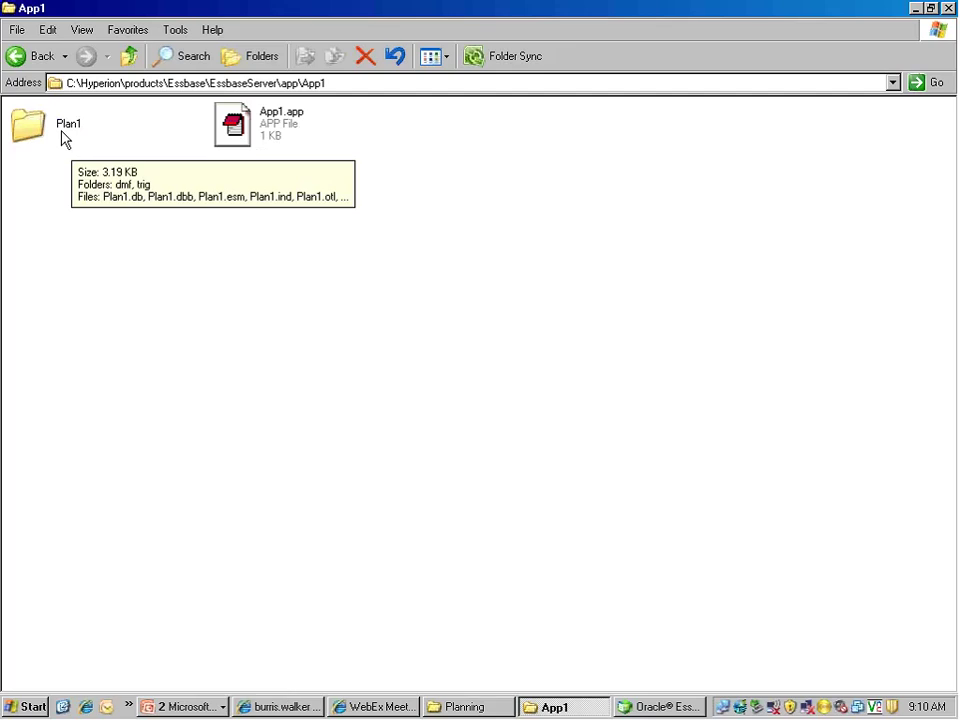
pyautogui.click(63, 136)
# Open the Plan1 folder, select Plan1.otl, and switch back to the Essbase Outline Editor
pyautogui.doubleClick(62, 130)
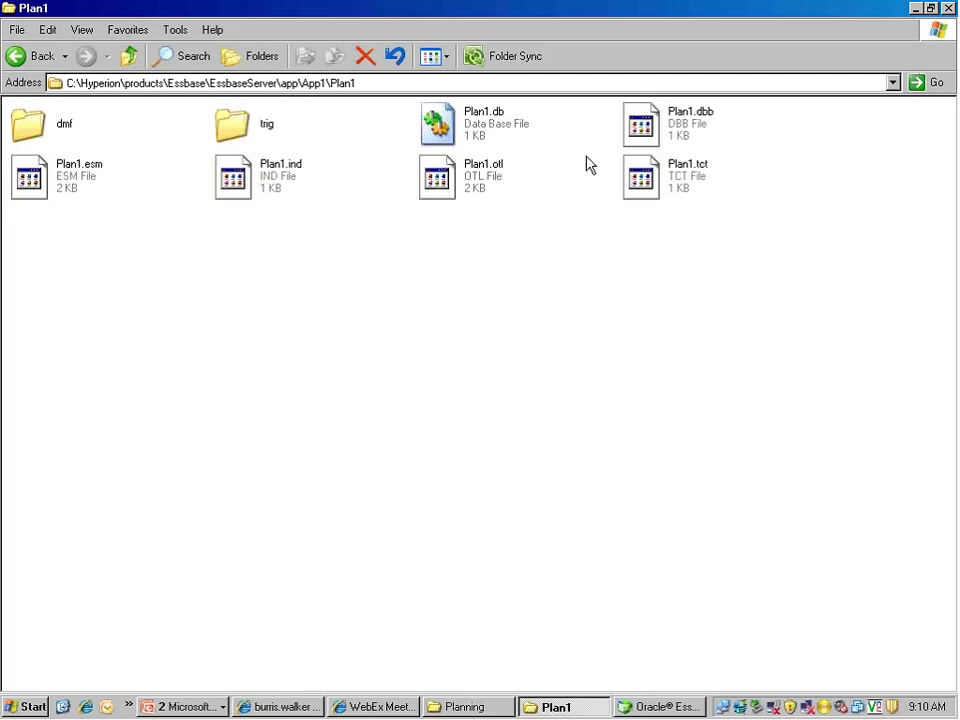
pyautogui.click(466, 176)
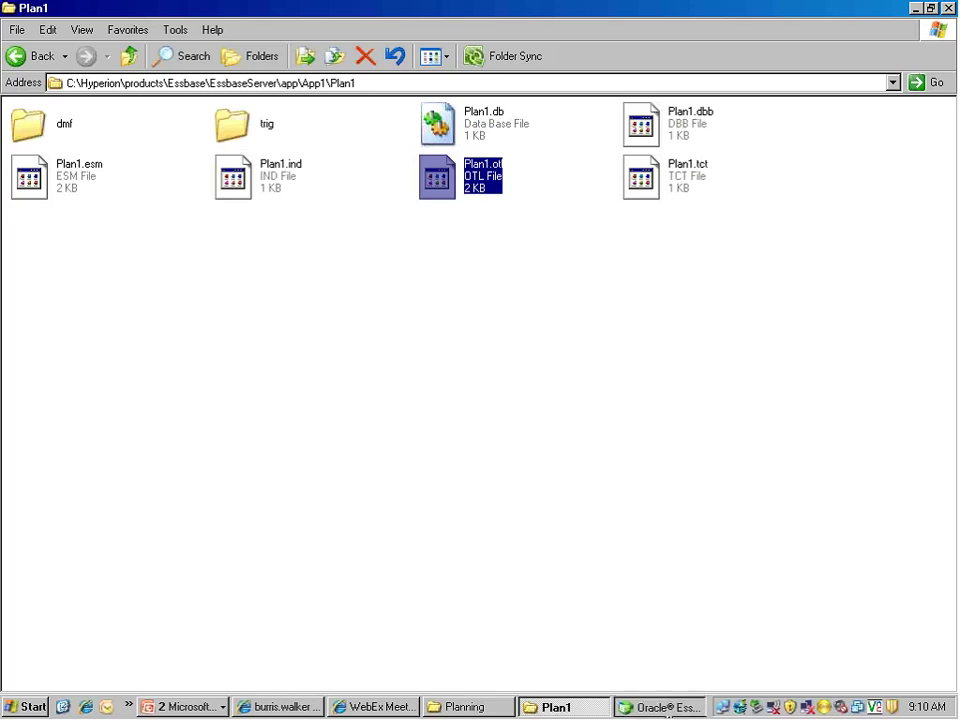
pyautogui.click(668, 708)
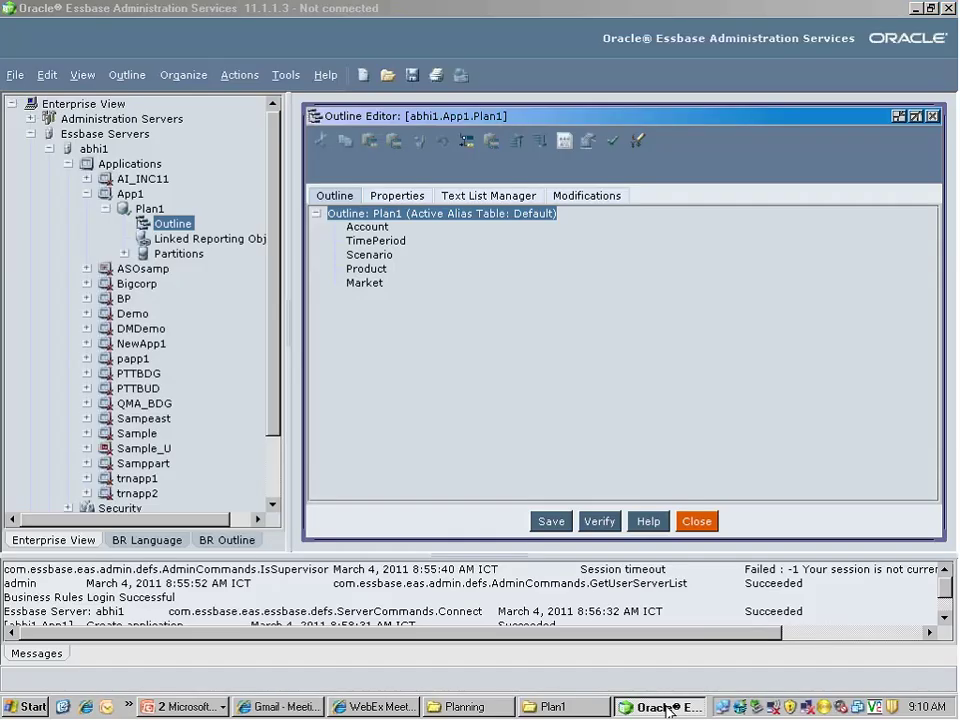
pyautogui.click(668, 708)
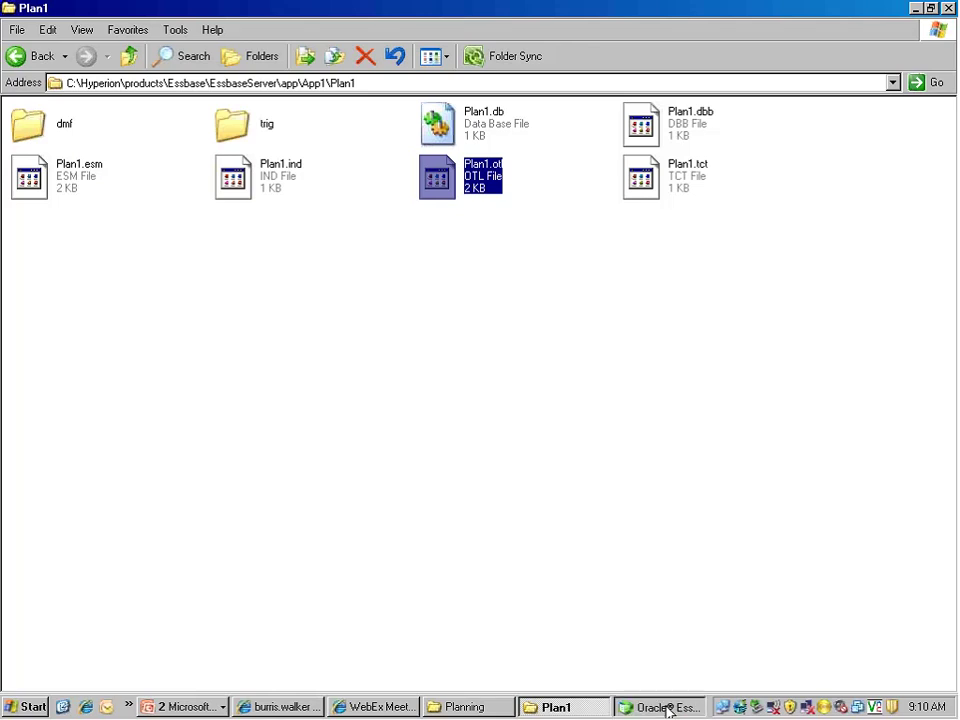
pyautogui.click(668, 708)
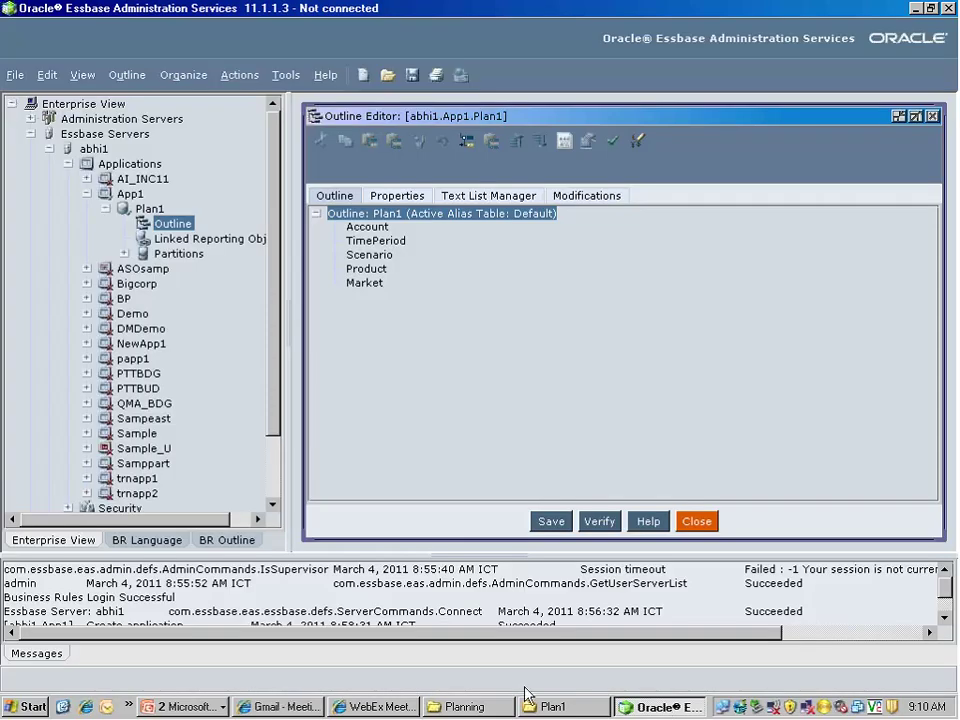
pyautogui.click(561, 708)
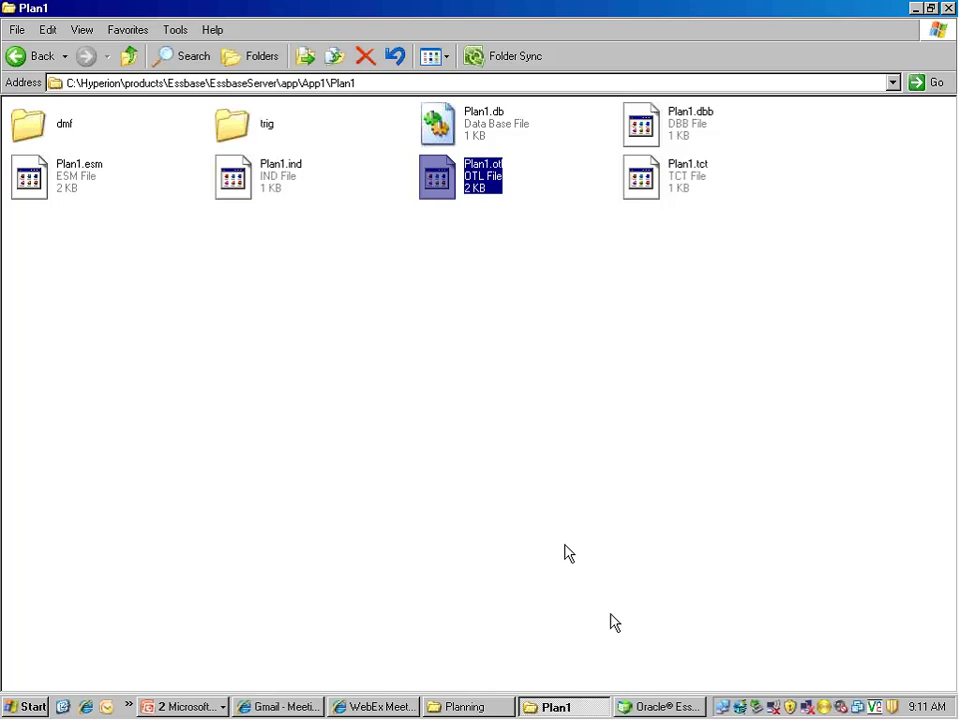
pyautogui.click(648, 707)
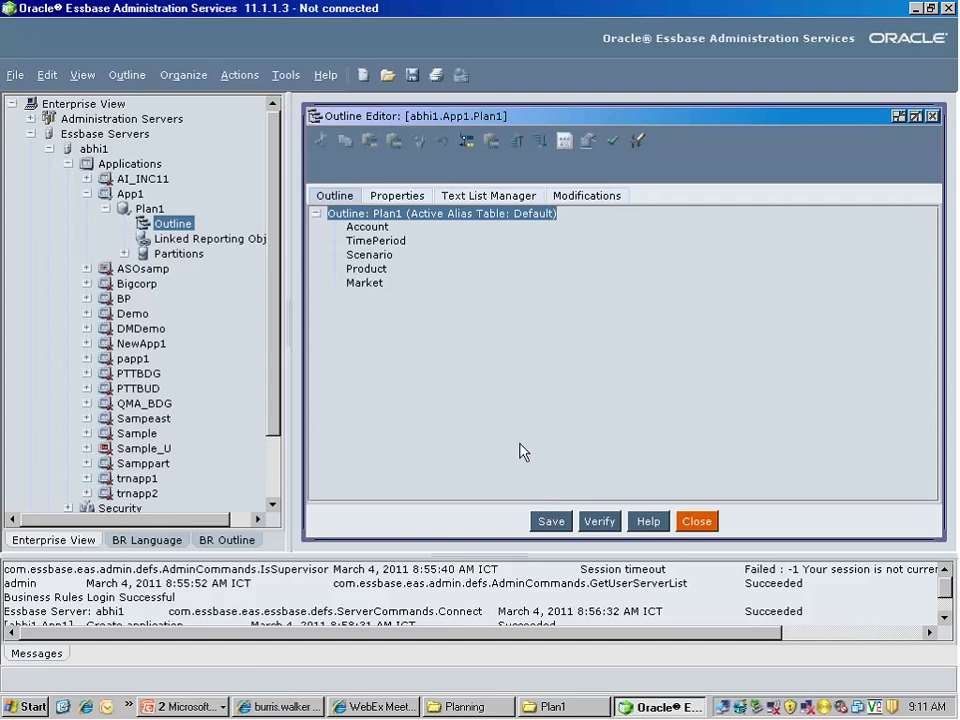
# Collapse Plan1 under App1, expand the Sample application, and reselect Plan1 in Enterprise View
pyautogui.click(127, 194)
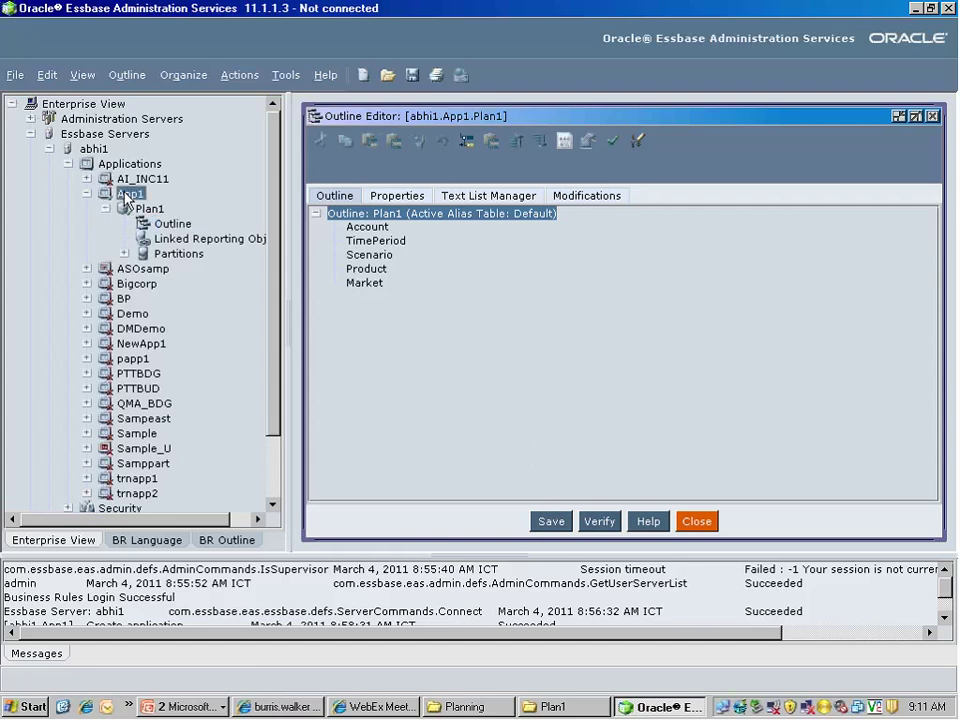
pyautogui.click(107, 208)
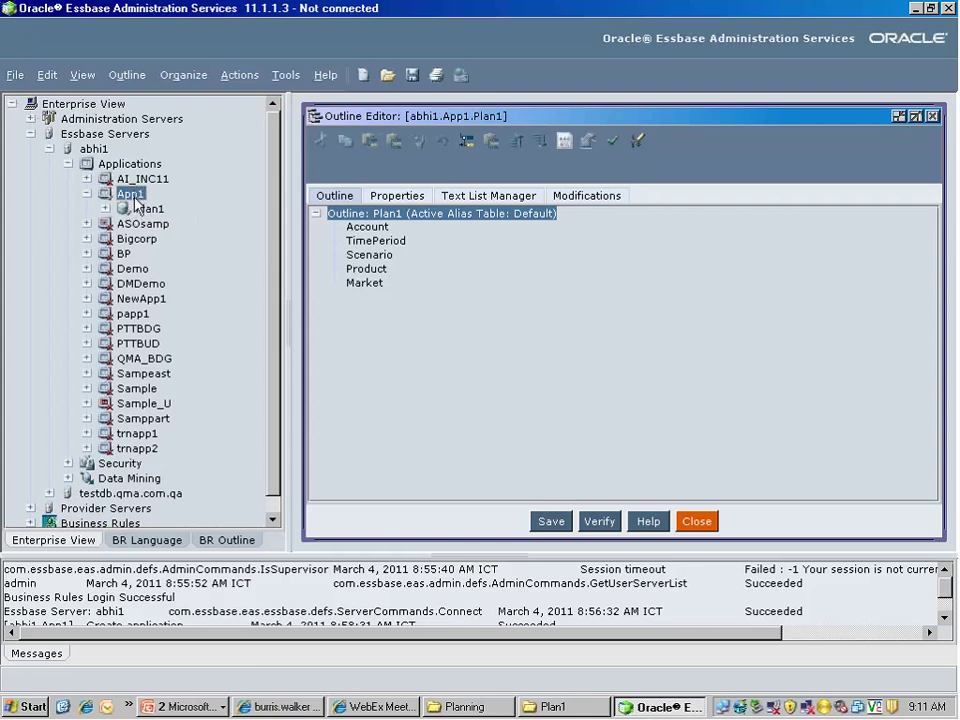
pyautogui.click(88, 389)
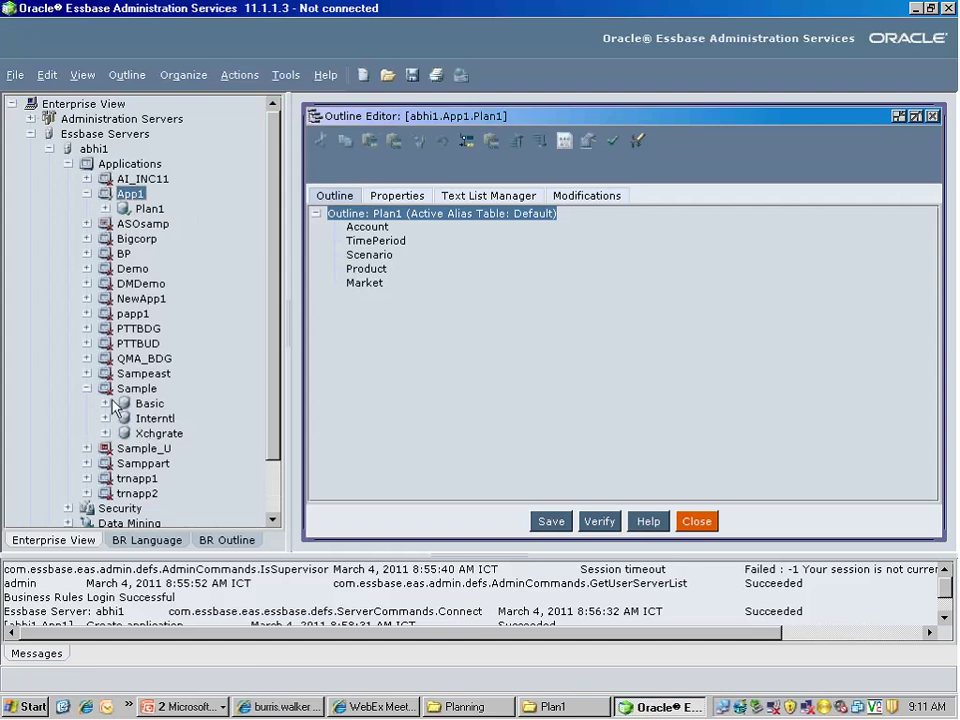
pyautogui.click(149, 209)
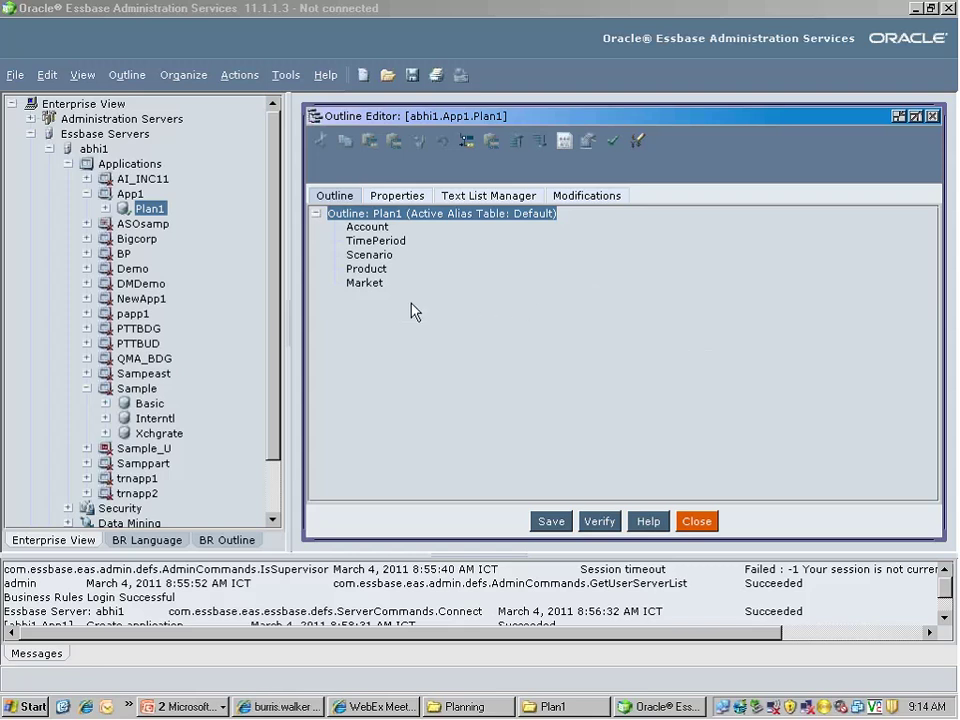
# Select TimePeriod in the Plan1 outline and bring up its right-click member menu
pyautogui.click(381, 244)
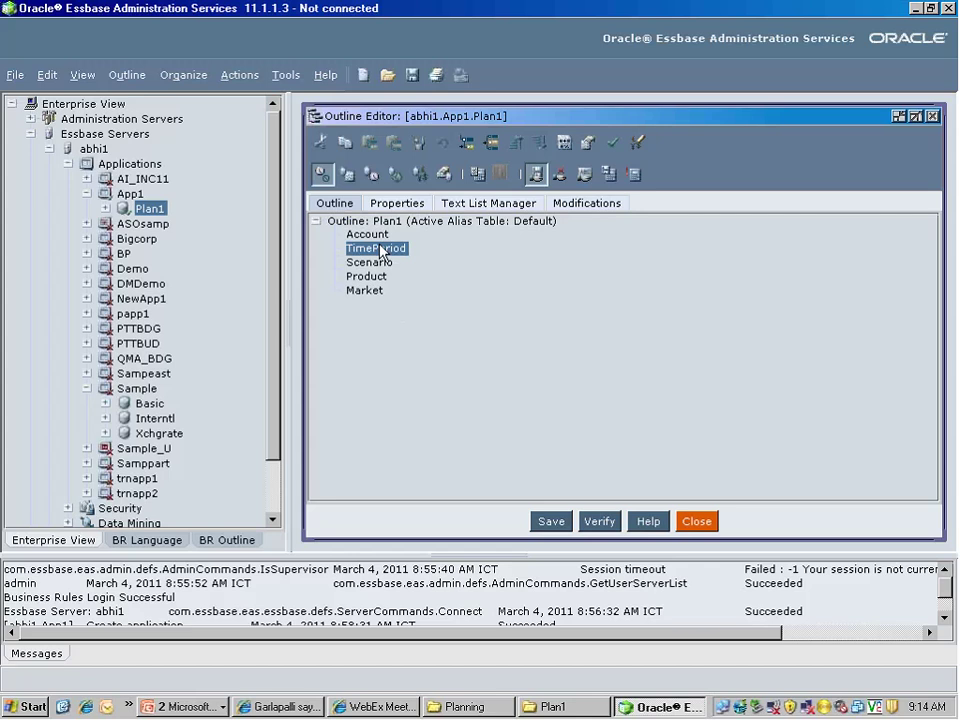
pyautogui.rightClick(380, 252)
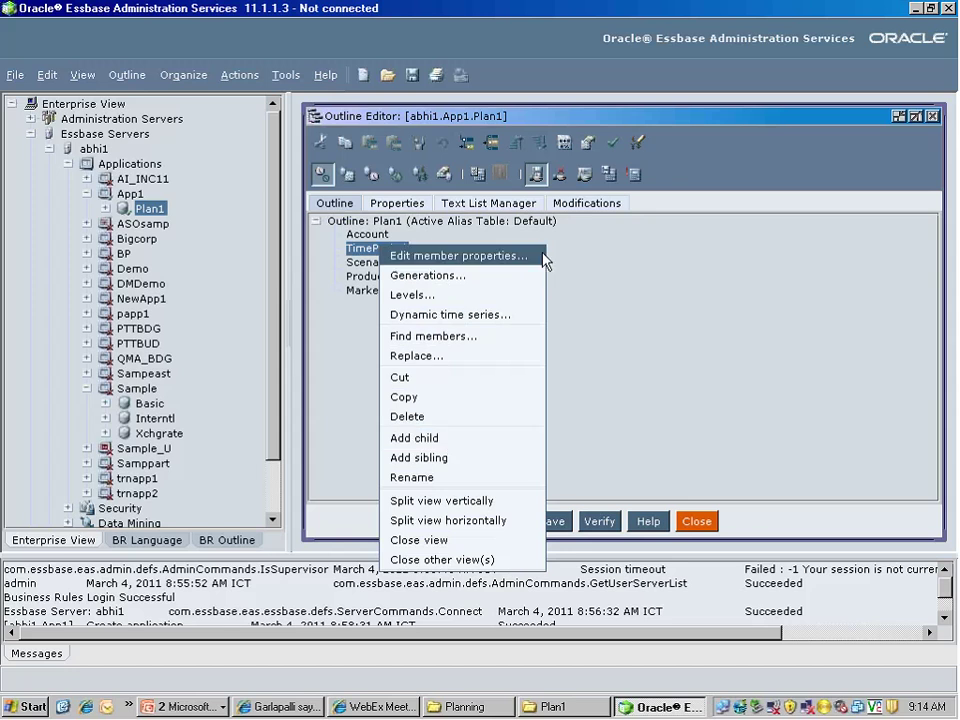
pyautogui.click(597, 278)
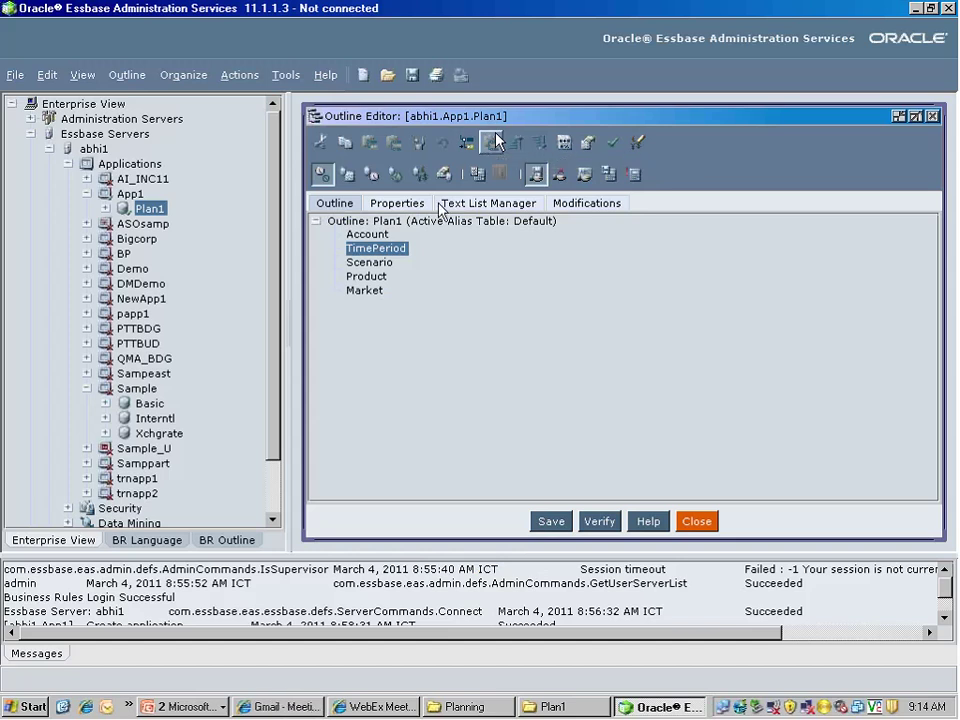
pyautogui.rightClick(389, 249)
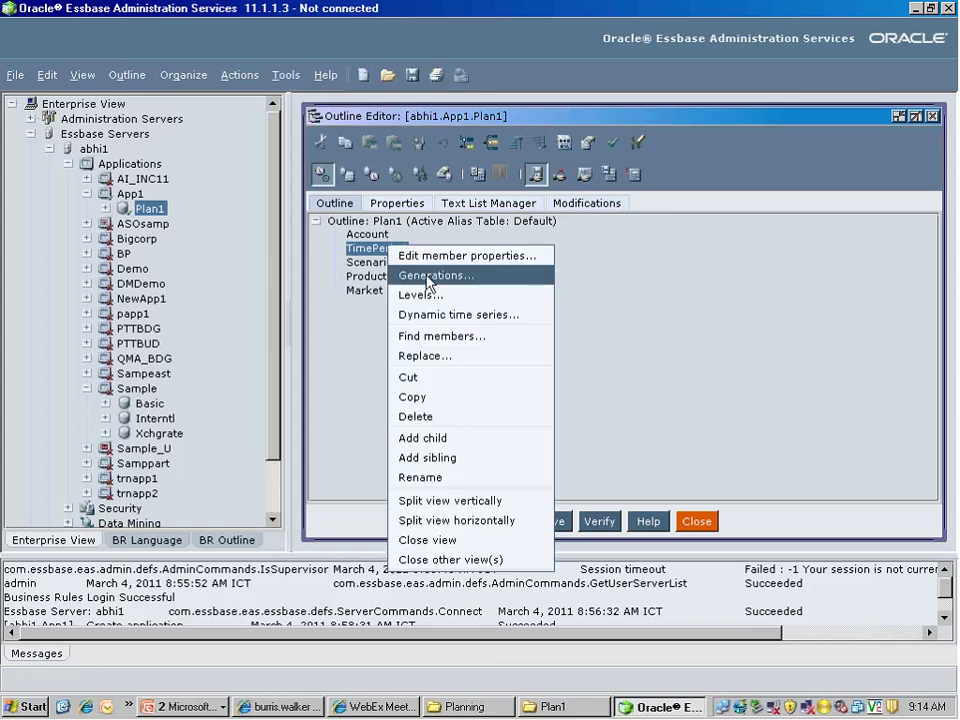
# Add YearTotal as a child of TimePeriod
pyautogui.click(425, 440)
pyautogui.write('Yea')
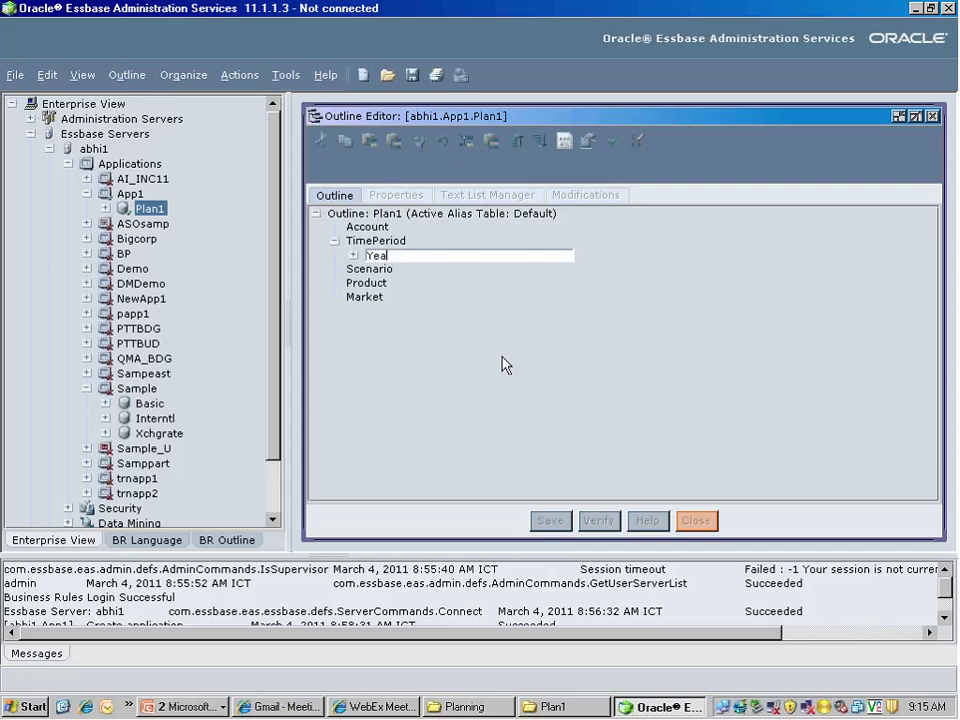
pyautogui.write('rTotal')
pyautogui.press('Return')
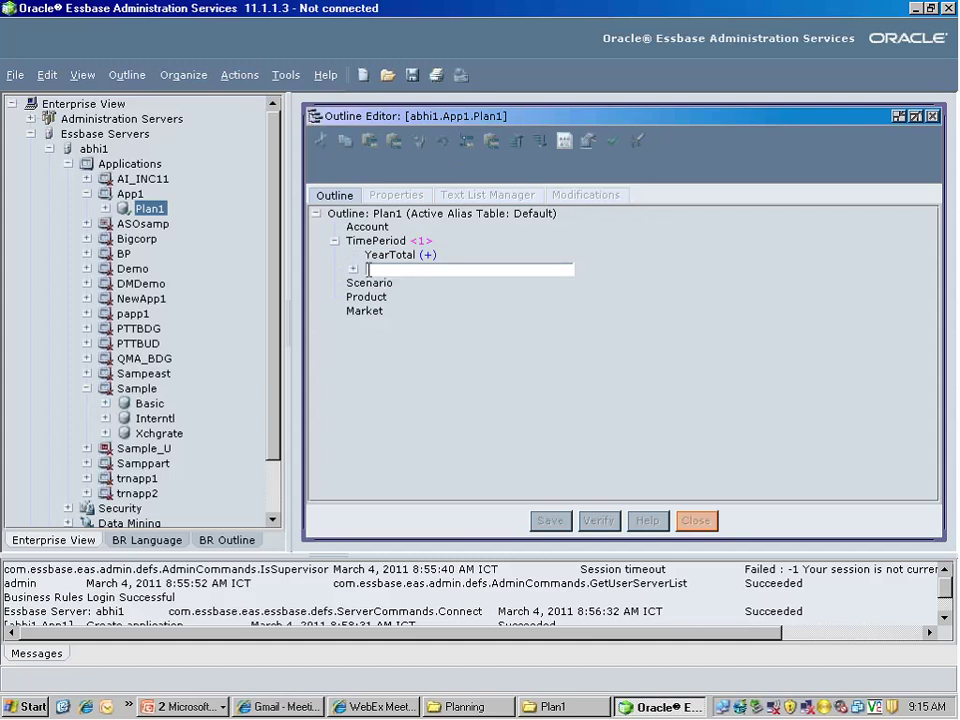
pyautogui.click(392, 258)
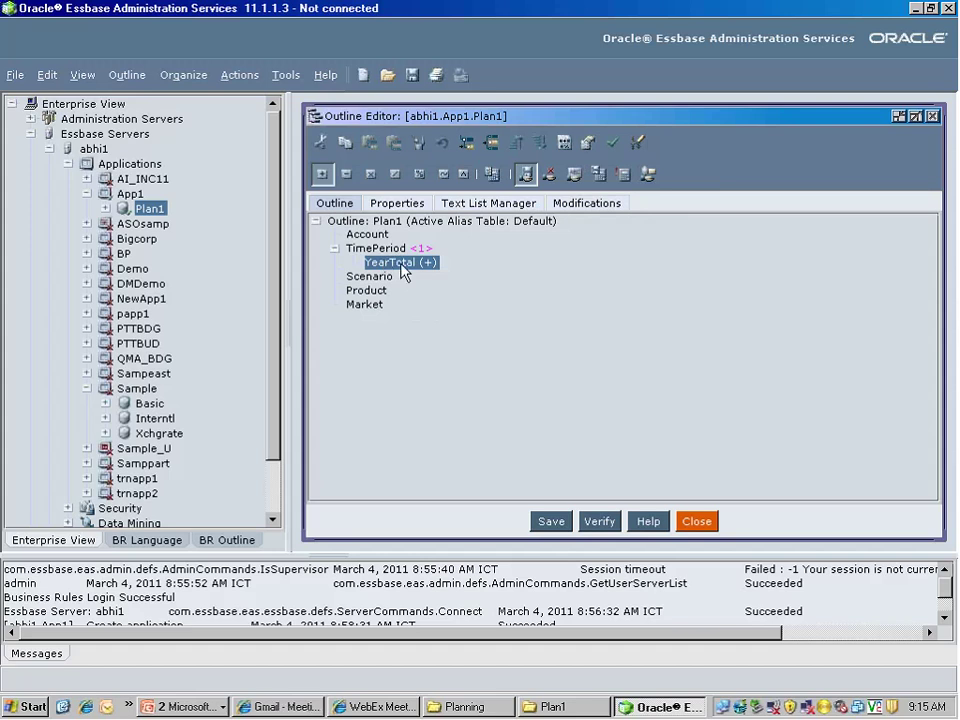
# Add quarters Q1, Q2, Q3 and Q4 as children of YearTotal
pyautogui.rightClick(400, 266)
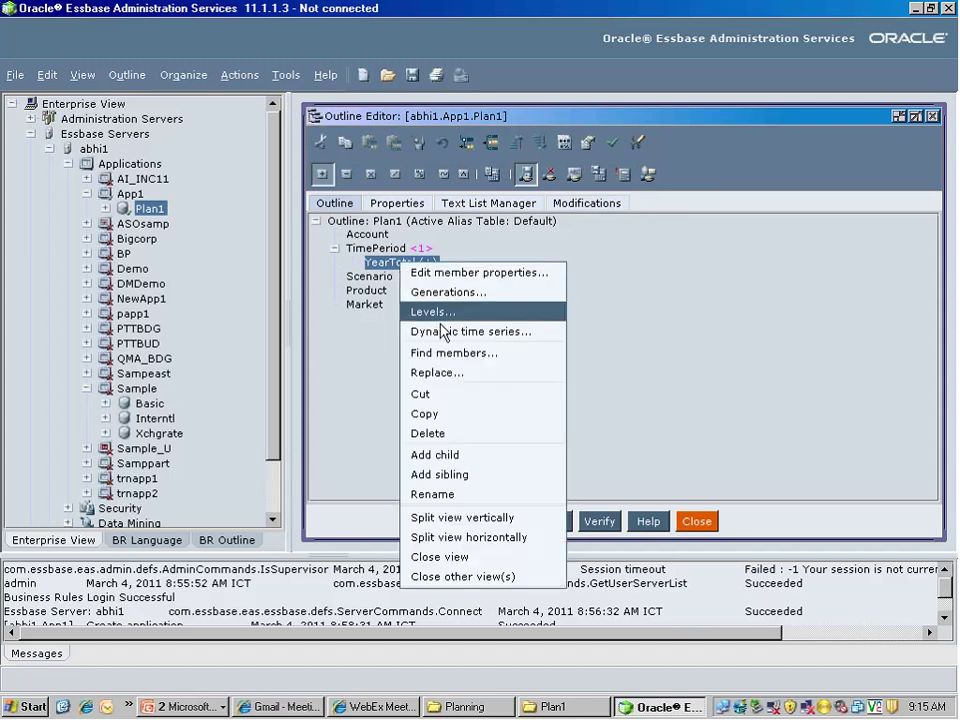
pyautogui.click(455, 455)
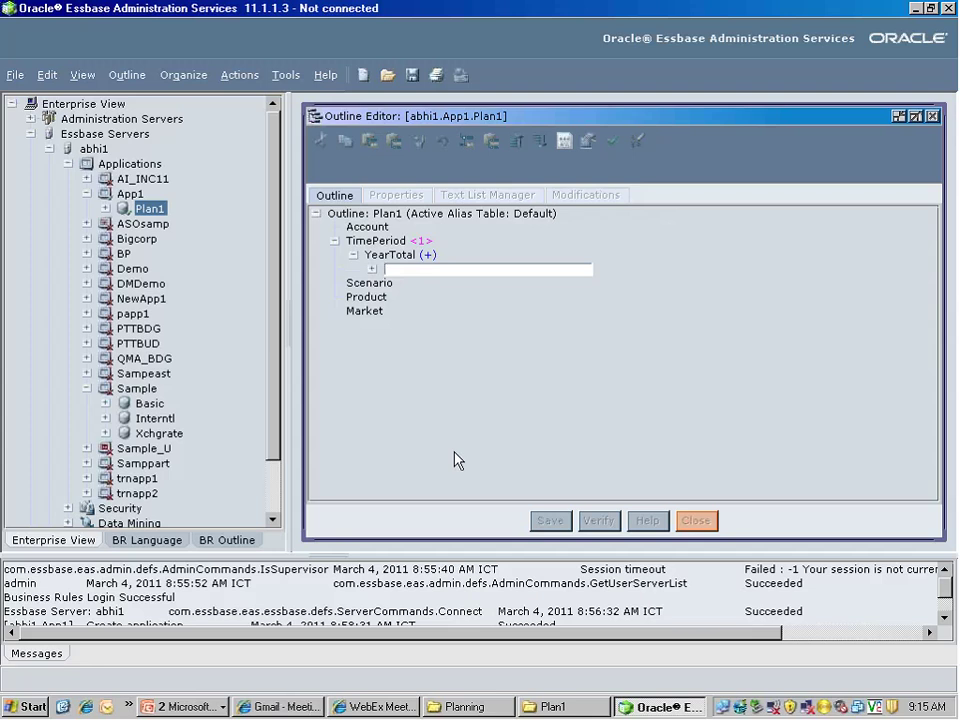
pyautogui.write('Q1')
pyautogui.press('Return')
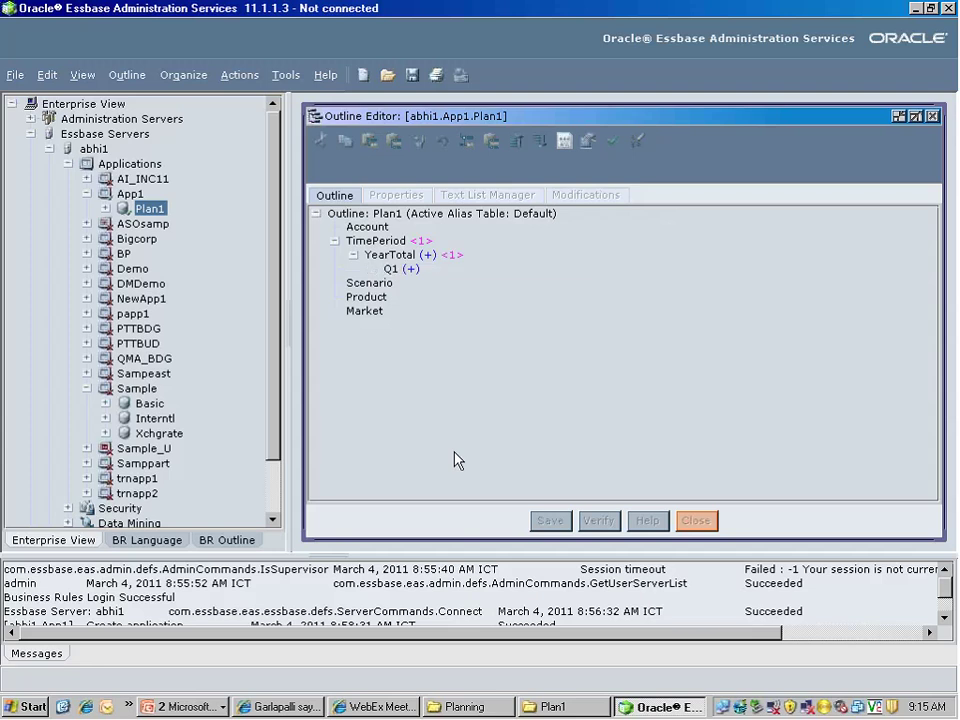
pyautogui.write('Q2')
pyautogui.press('Return')
pyautogui.write('Q')
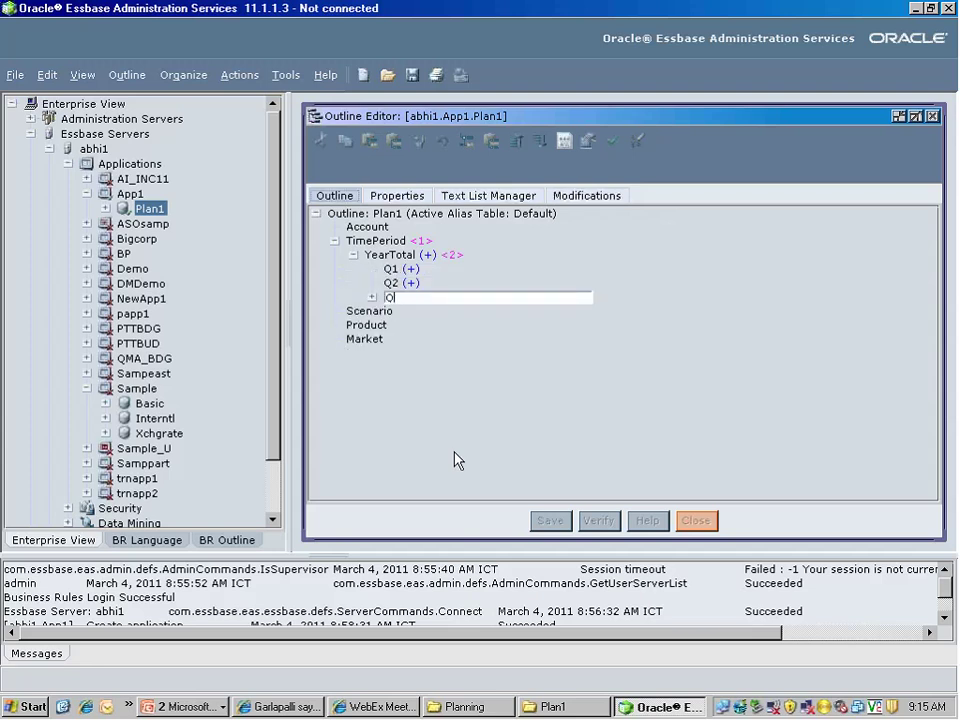
pyautogui.write('3')
pyautogui.press('Return')
pyautogui.write('Q4')
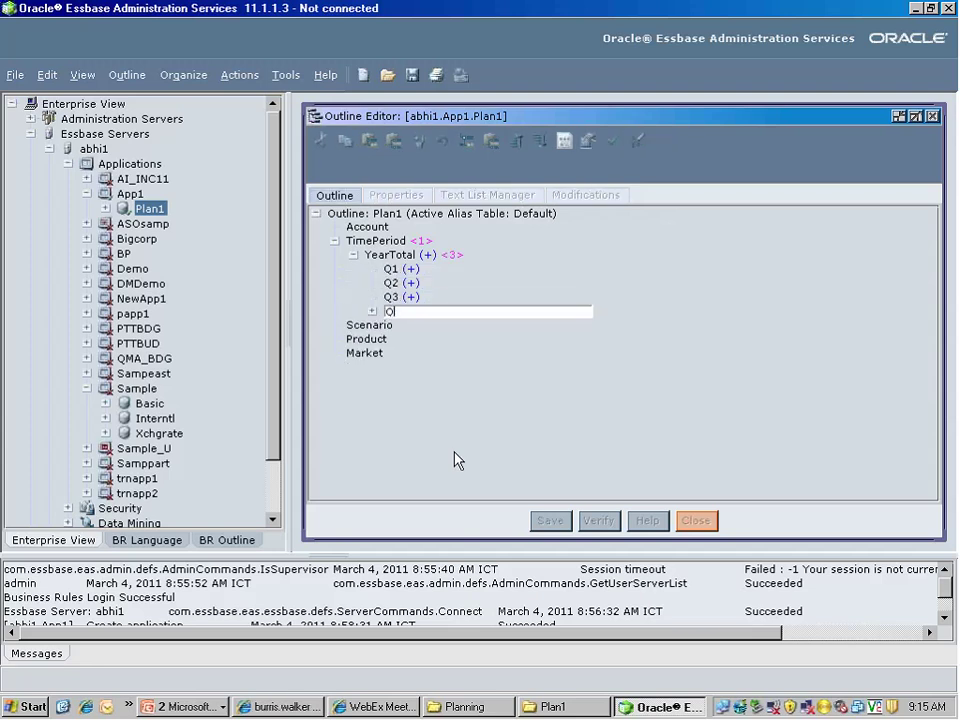
pyautogui.click(460, 440)
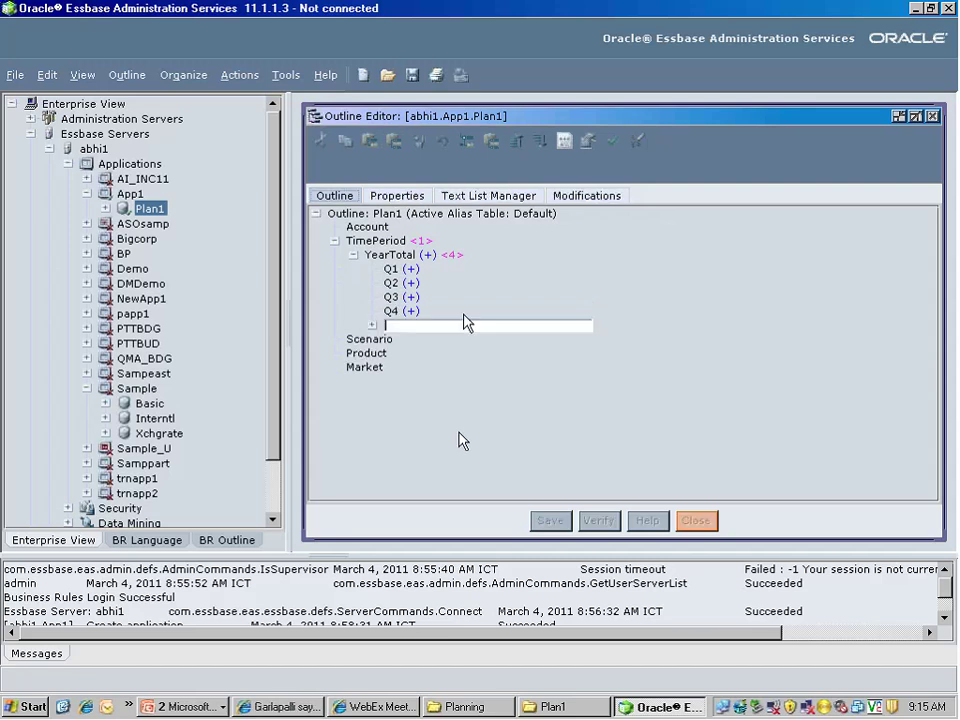
pyautogui.press('Escape')
pyautogui.click(389, 277)
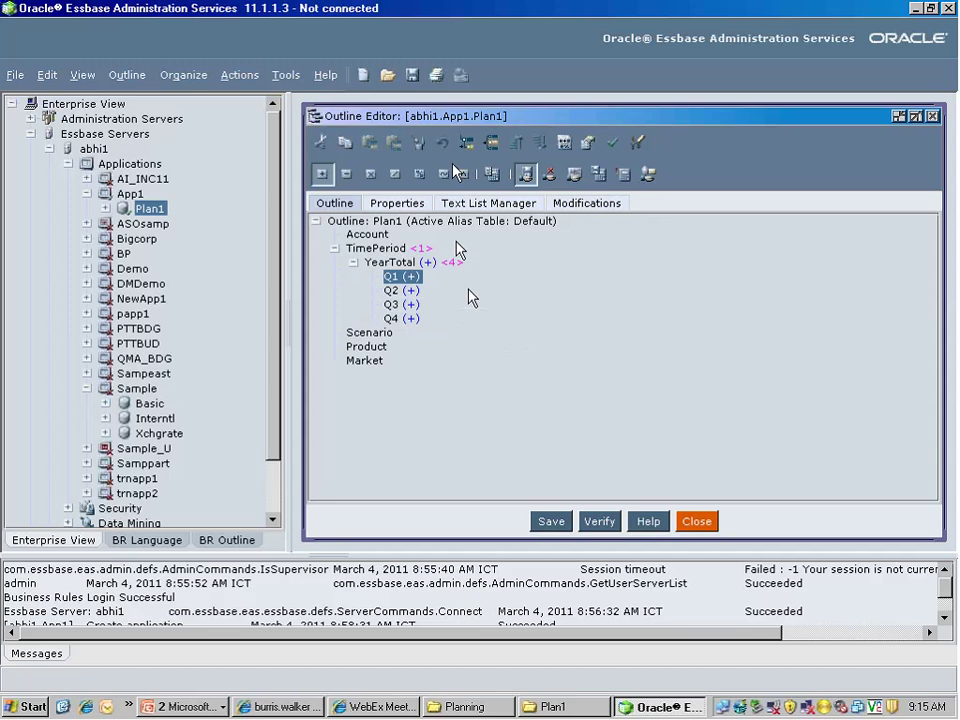
# Add Jan, Feb and Mar as child members of Q1
pyautogui.click(473, 143)
pyautogui.write('Jan')
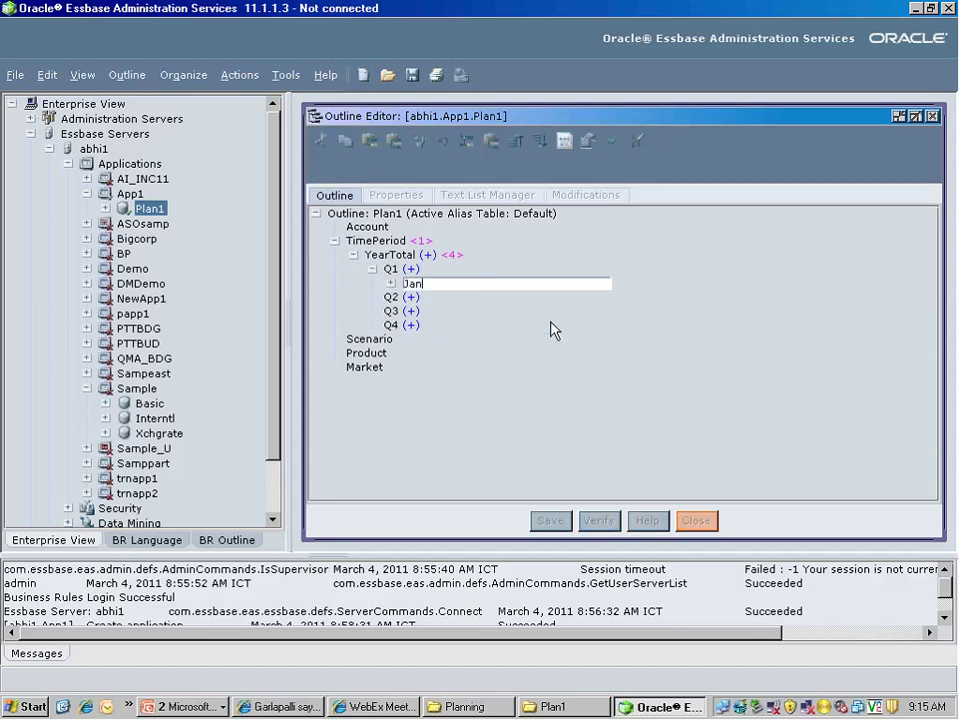
pyautogui.press('Return')
pyautogui.write('F')
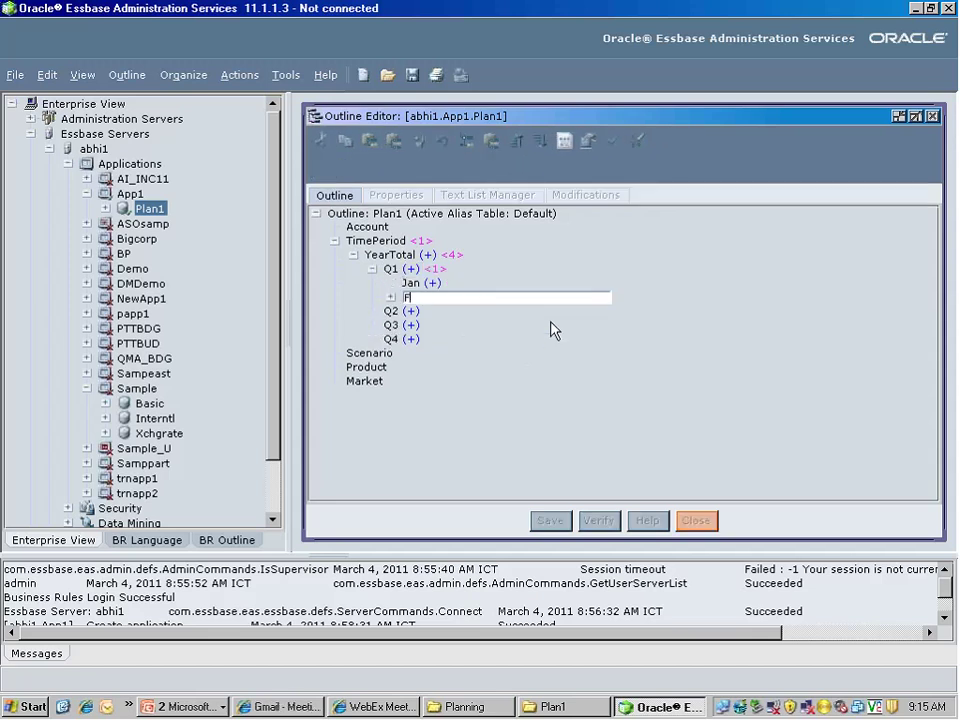
pyautogui.write('eb')
pyautogui.press('Return')
pyautogui.write('Mar')
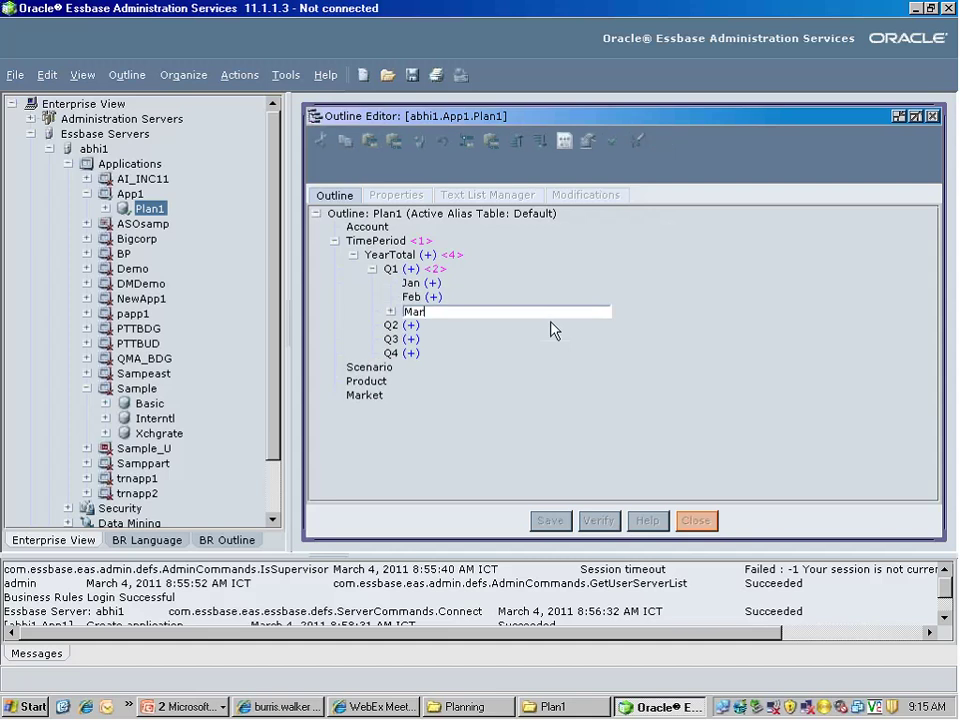
pyautogui.press('Return')
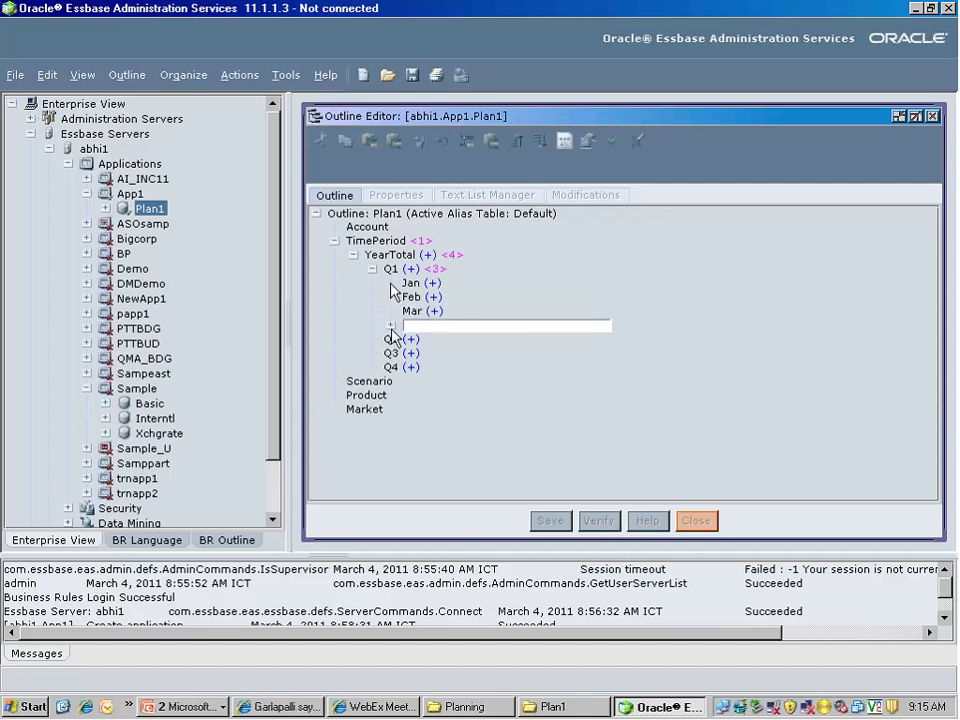
pyautogui.press('Escape')
pyautogui.click(392, 276)
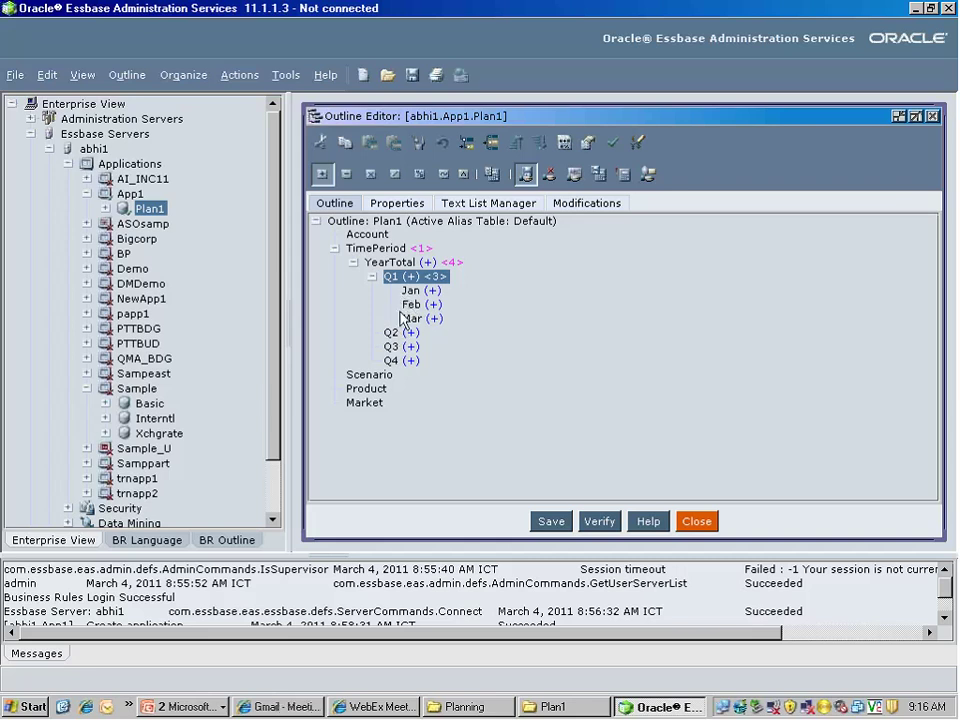
# Add Apr, May and Jun as child members of Q2
pyautogui.click(389, 338)
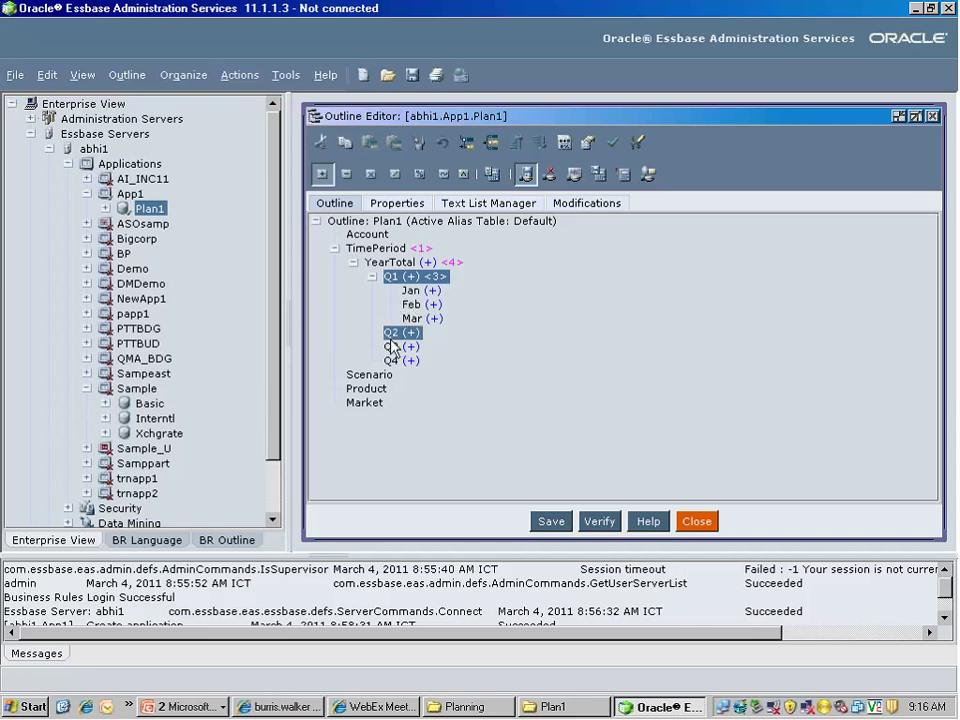
pyautogui.rightClick(392, 344)
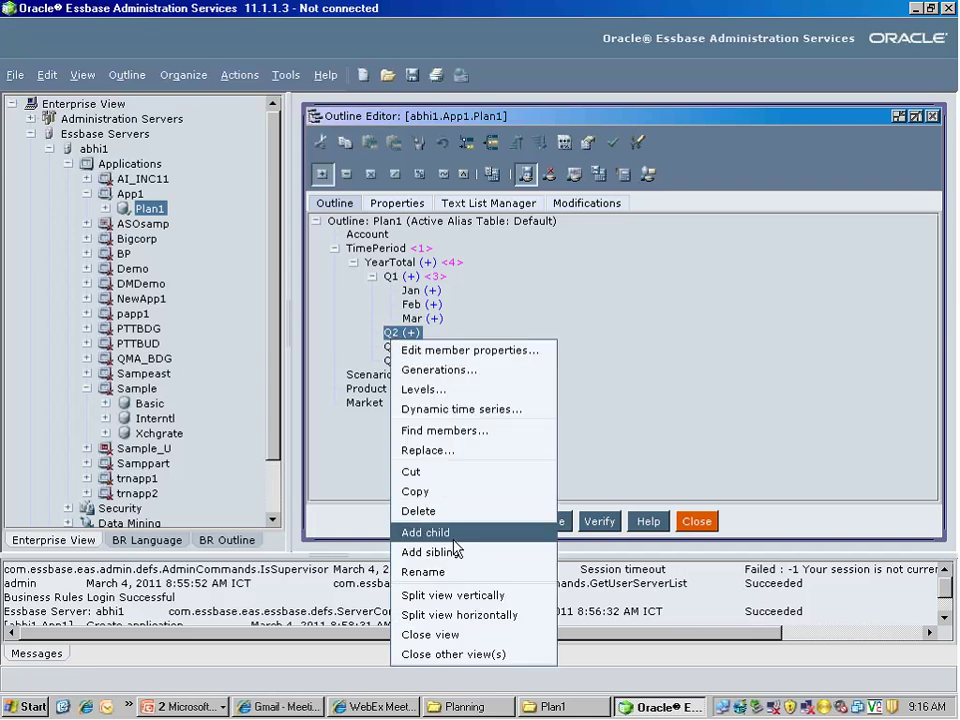
pyautogui.click(508, 533)
pyautogui.write('Apr')
pyautogui.press('Return')
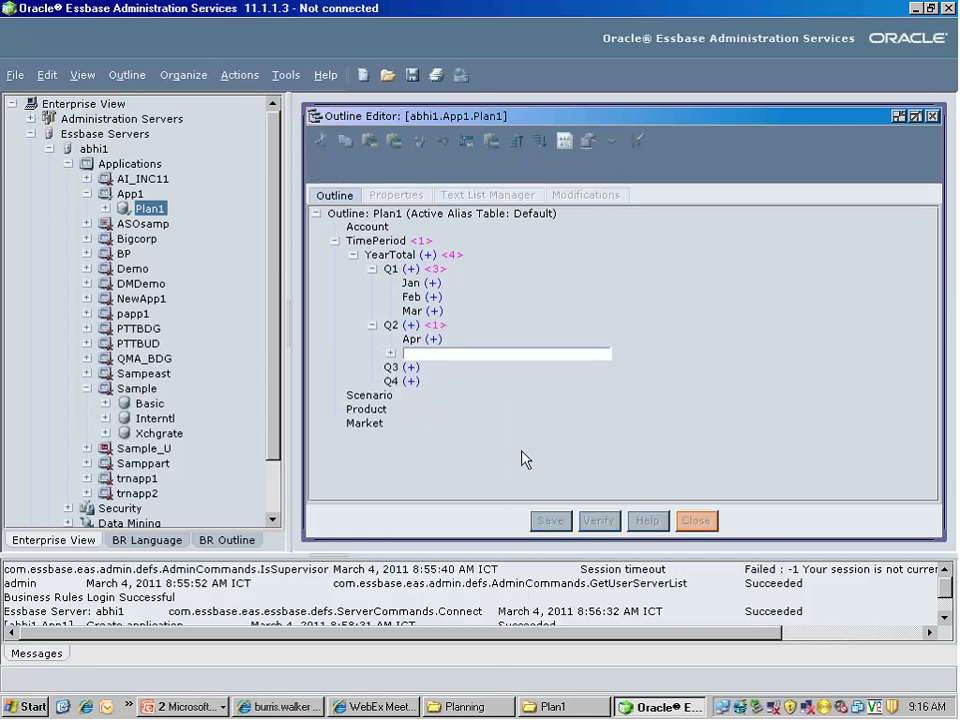
pyautogui.write('May')
pyautogui.press('Return')
pyautogui.write('J')
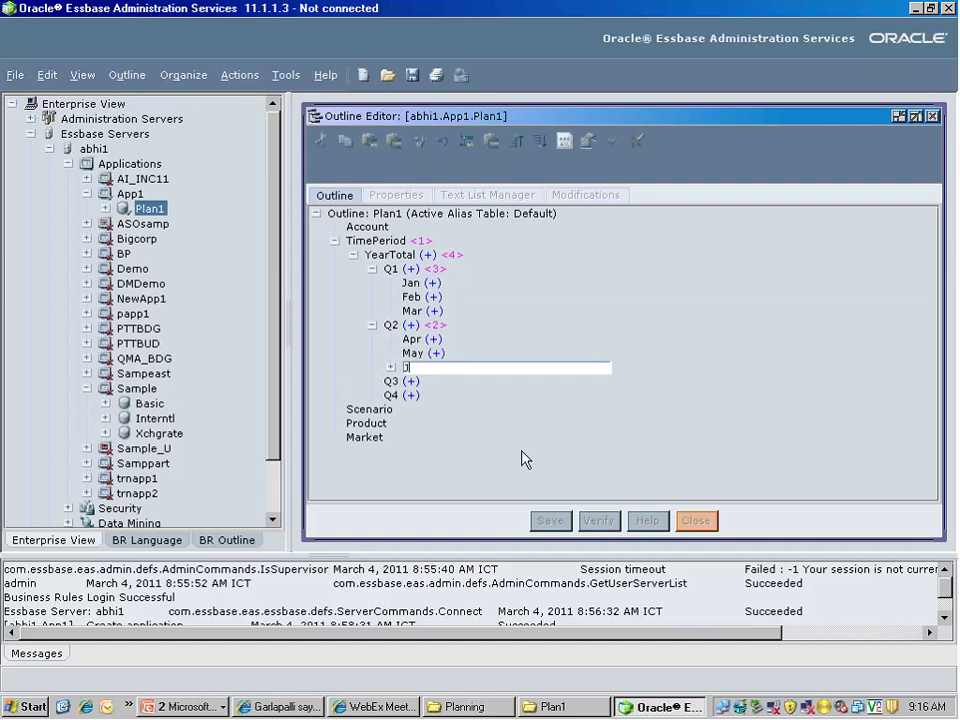
pyautogui.write('un')
pyautogui.press('Return')
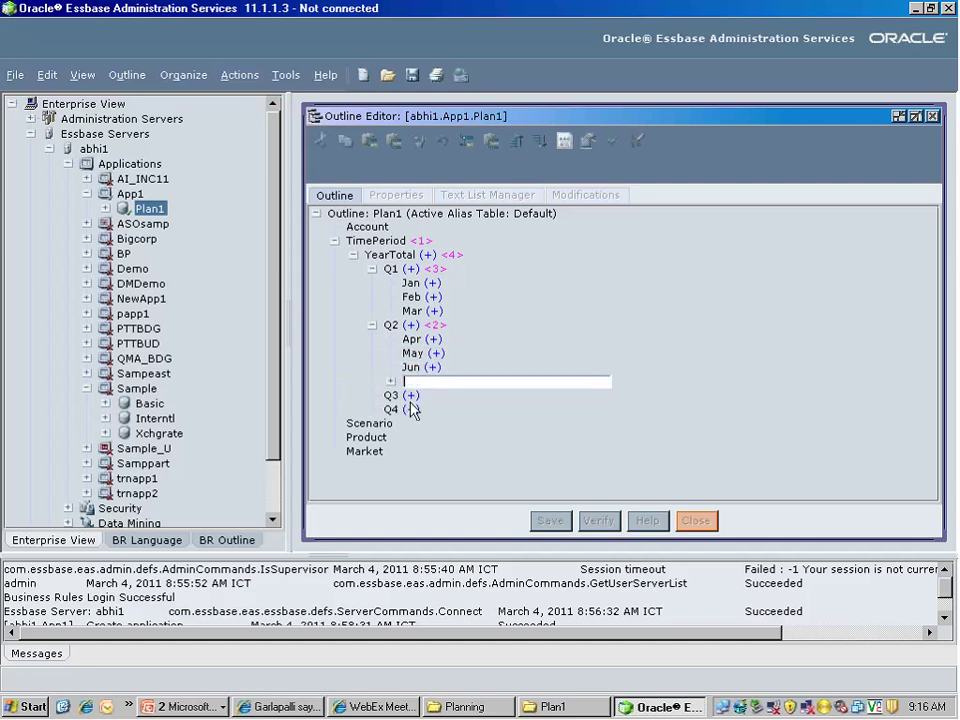
pyautogui.press('Escape')
# Add Jul, Aug and Sep as child members of Q3
pyautogui.click(403, 391)
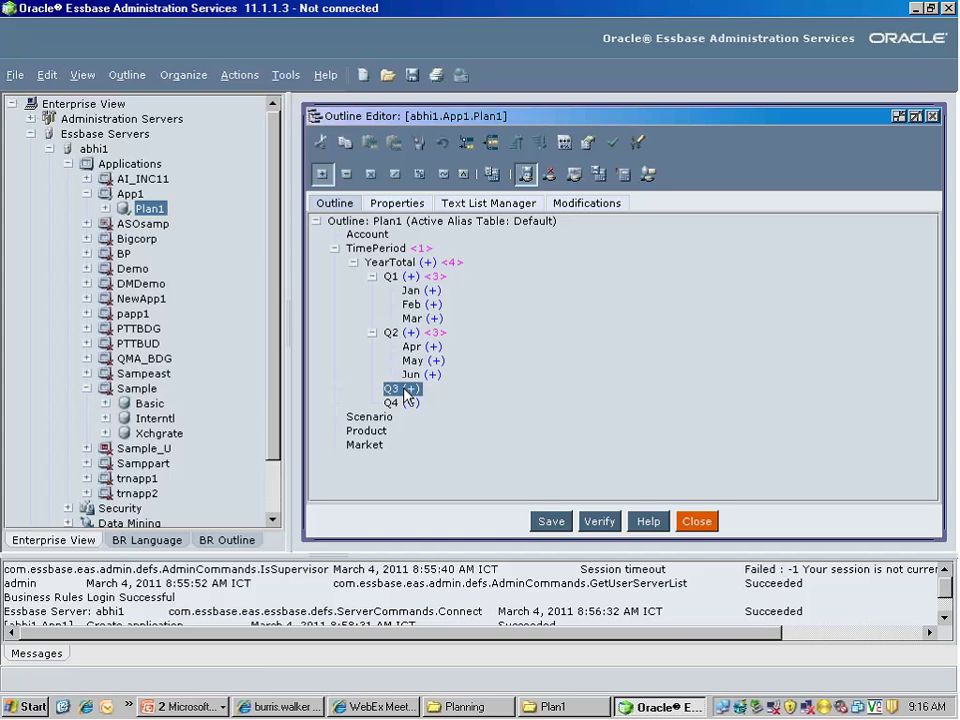
pyautogui.rightClick(405, 394)
pyautogui.click(430, 559)
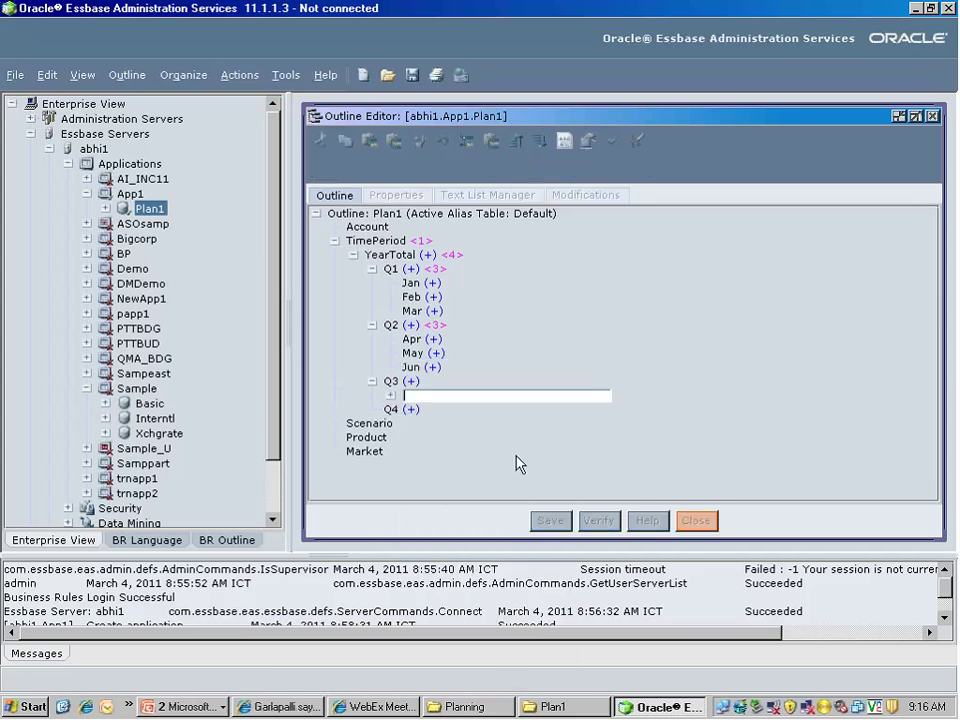
pyautogui.write('Jul')
pyautogui.press('Return')
pyautogui.write('Aug')
pyautogui.press('Return')
pyautogui.write('Sep')
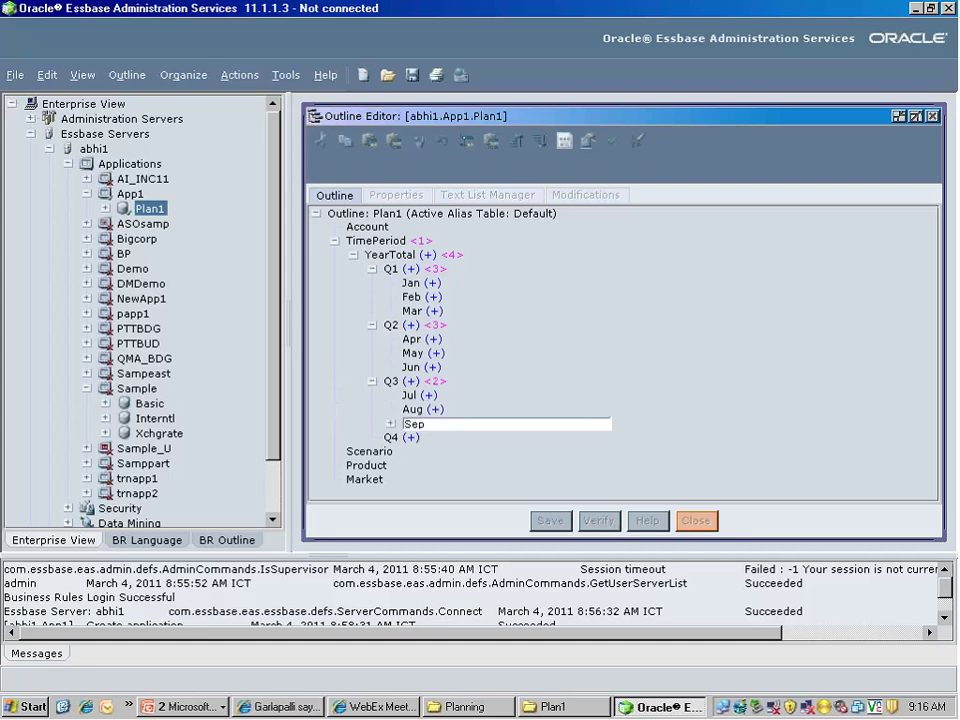
pyautogui.press('Return')
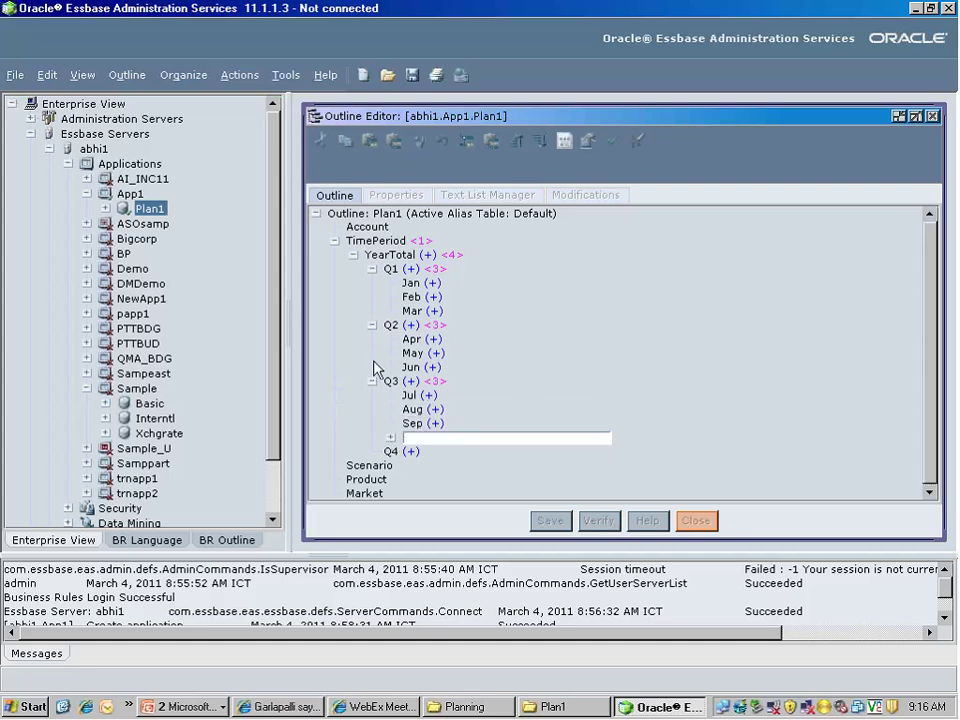
pyautogui.press('Escape')
# Add Oct, Nov and Dec as child members of Q4
pyautogui.click(392, 445)
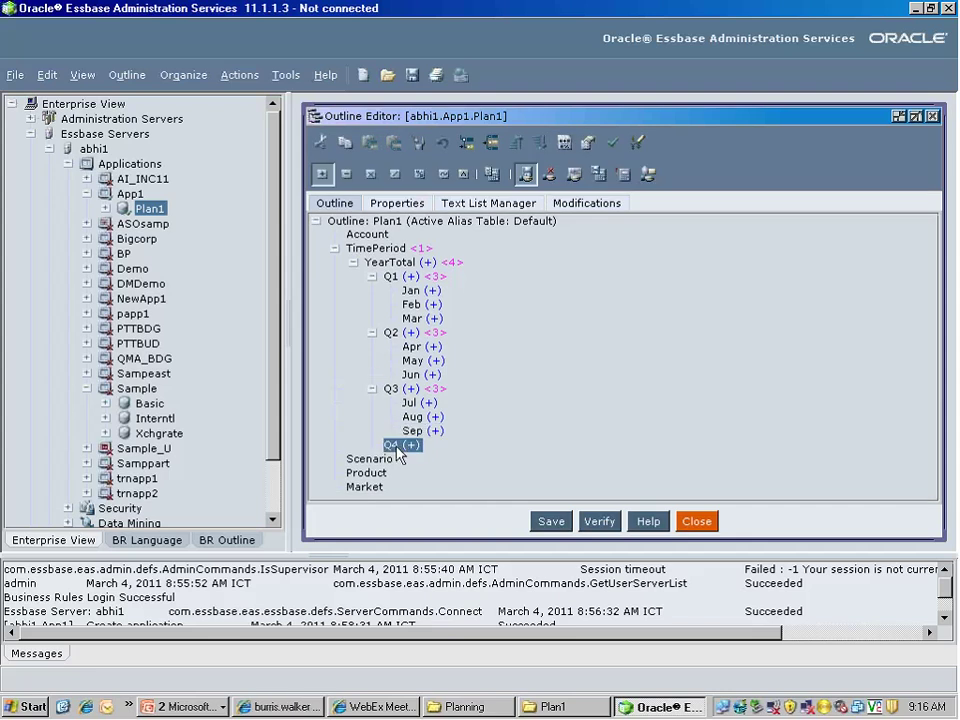
pyautogui.rightClick(398, 450)
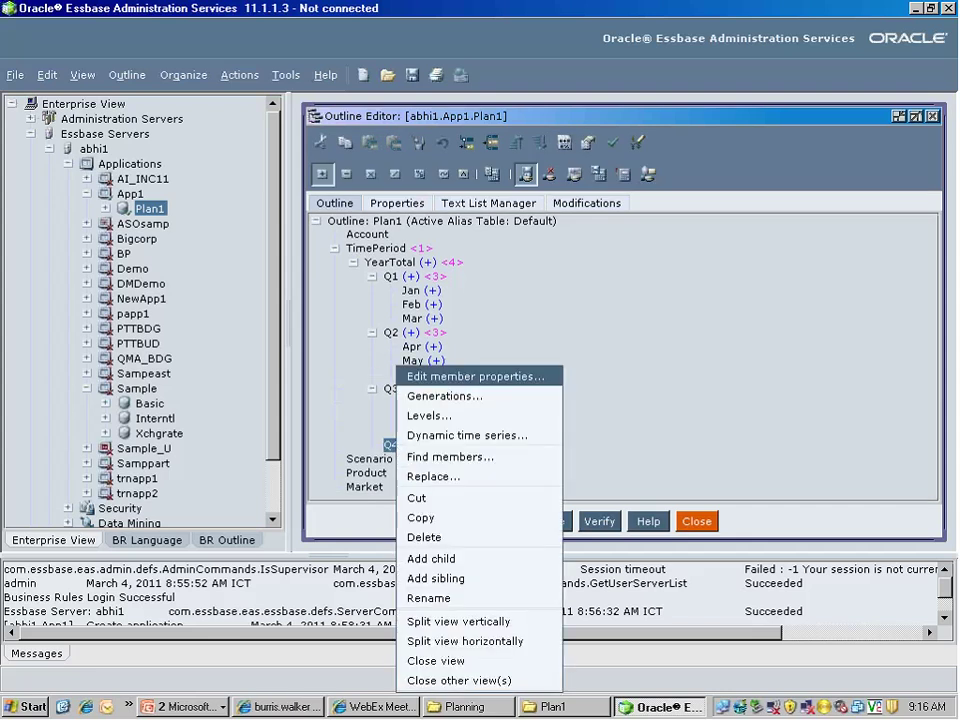
pyautogui.click(432, 557)
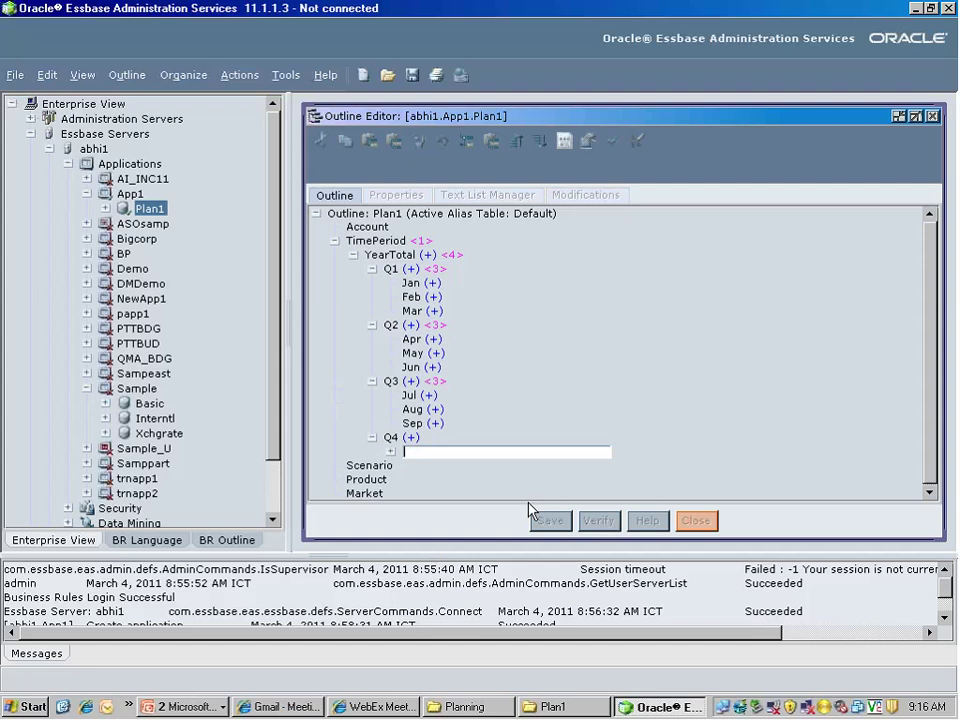
pyautogui.write('Oct')
pyautogui.press('Return')
pyautogui.write('Nov')
pyautogui.press('Return')
pyautogui.write('Dec')
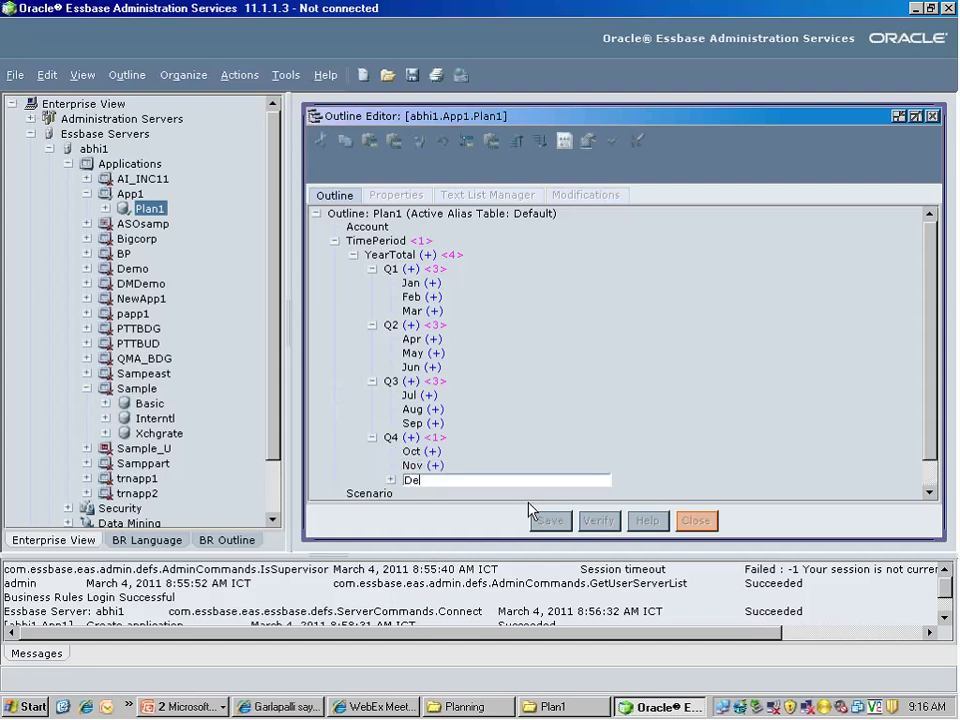
pyautogui.press('Return')
pyautogui.press('Escape')
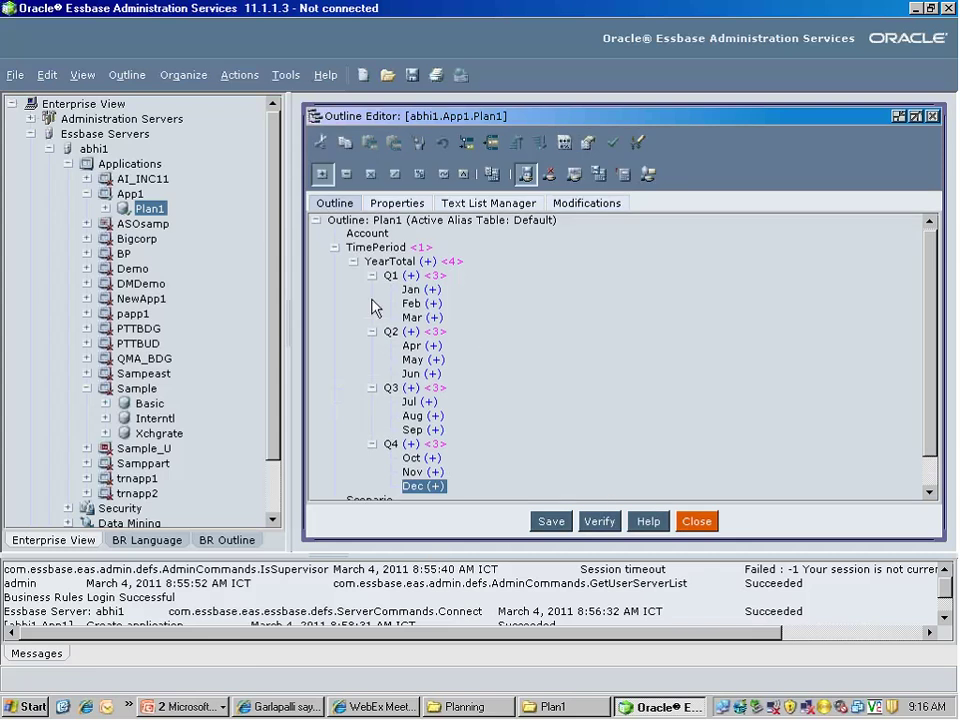
# Collapse Q1–Q4 and YearTotal, then re-expand YearTotal and Q1 to show Jan–Mar
pyautogui.click(372, 276)
pyautogui.click(372, 290)
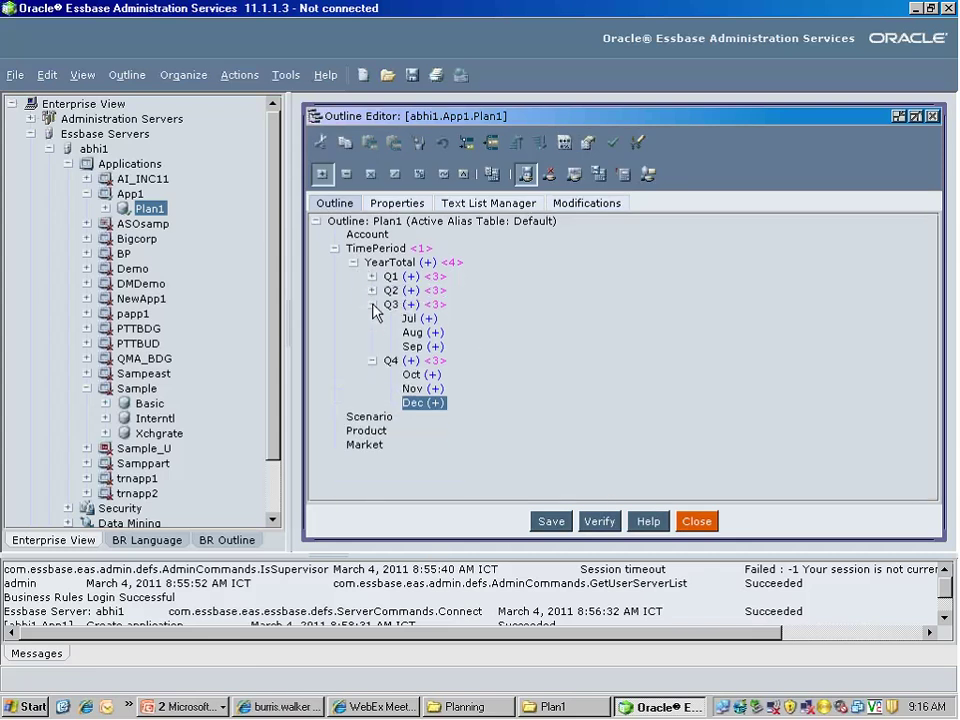
pyautogui.click(372, 304)
pyautogui.click(372, 318)
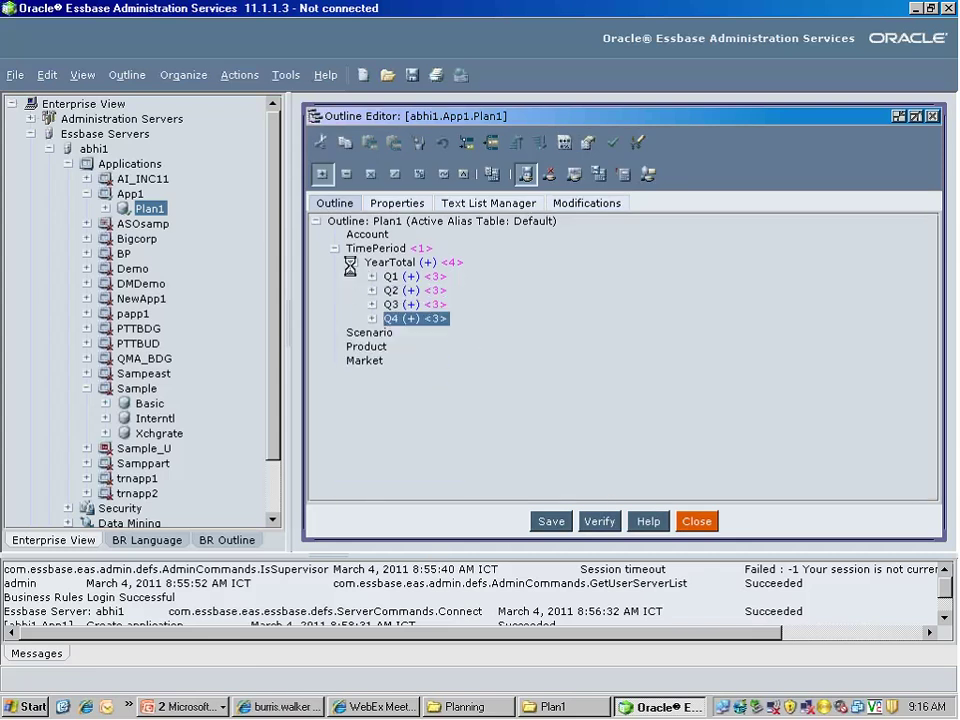
pyautogui.click(351, 263)
pyautogui.click(352, 264)
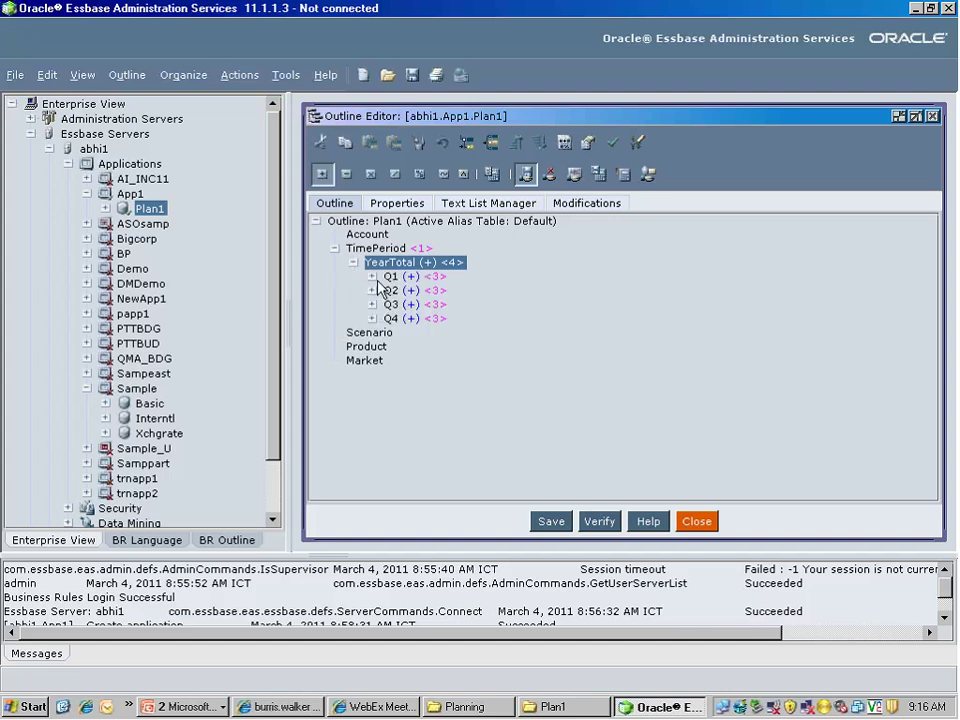
pyautogui.click(370, 277)
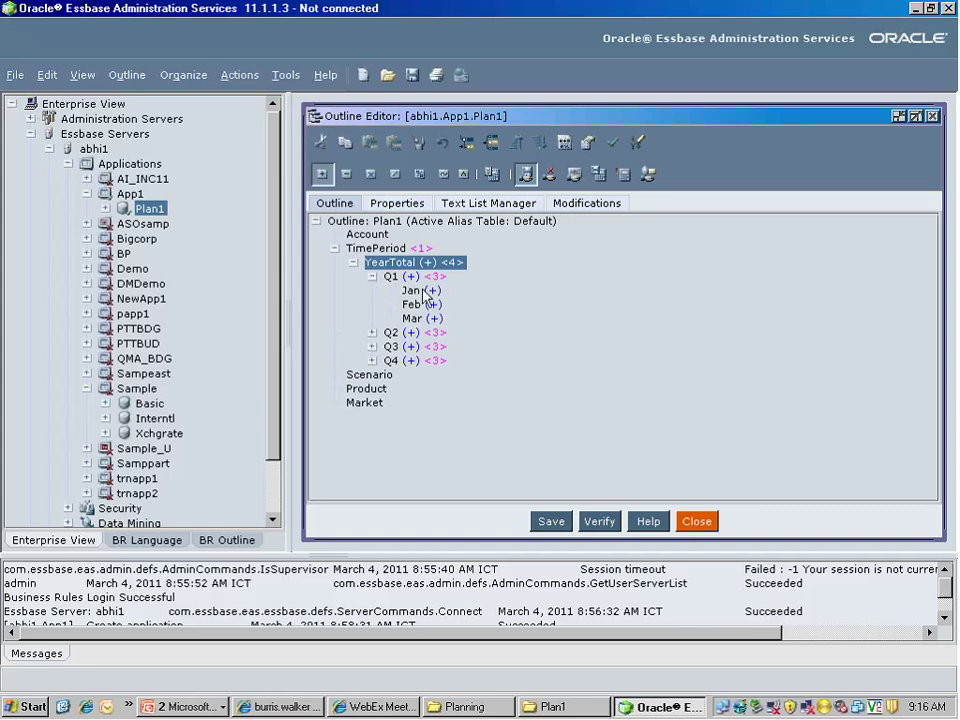
# Select Jan, Feb, Mar and Q1 in turn, ending back on Jan
pyautogui.click(410, 294)
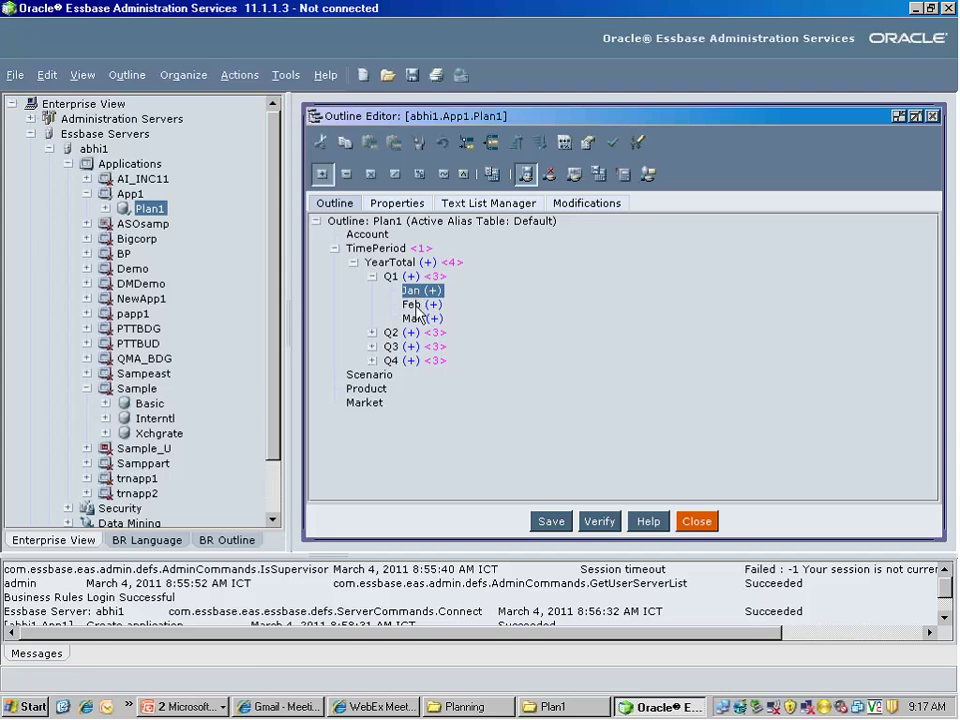
pyautogui.click(416, 303)
pyautogui.click(428, 318)
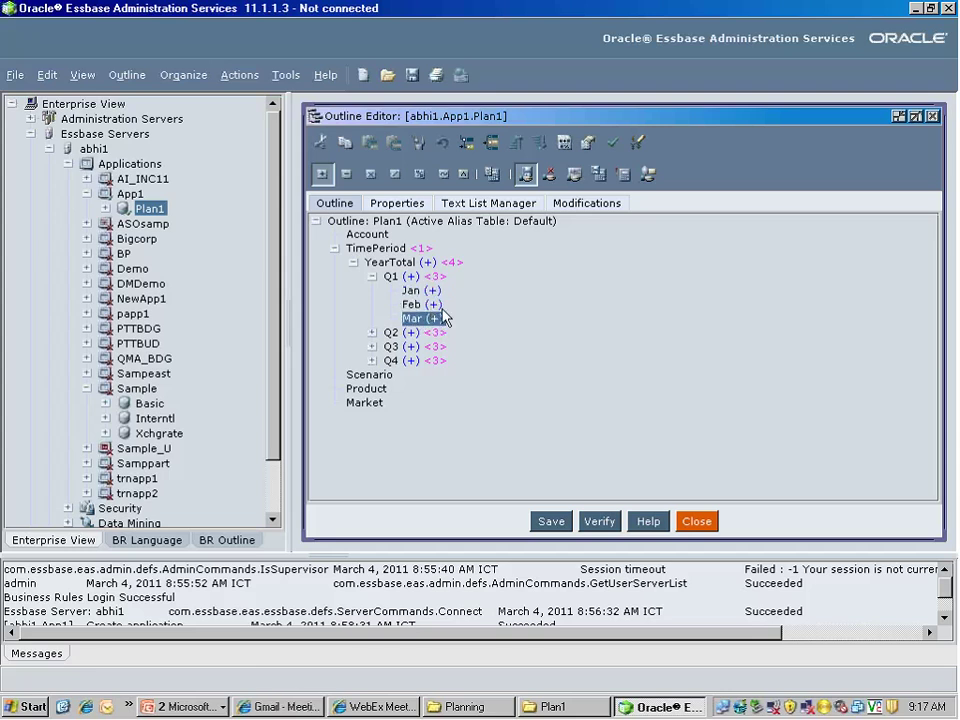
pyautogui.click(391, 279)
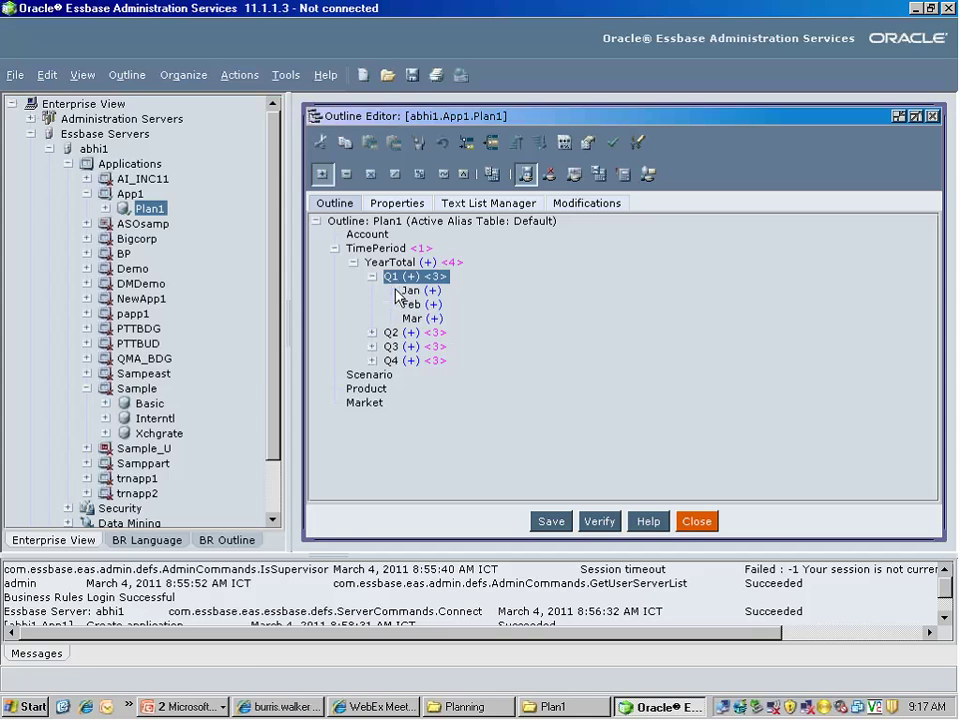
pyautogui.click(409, 293)
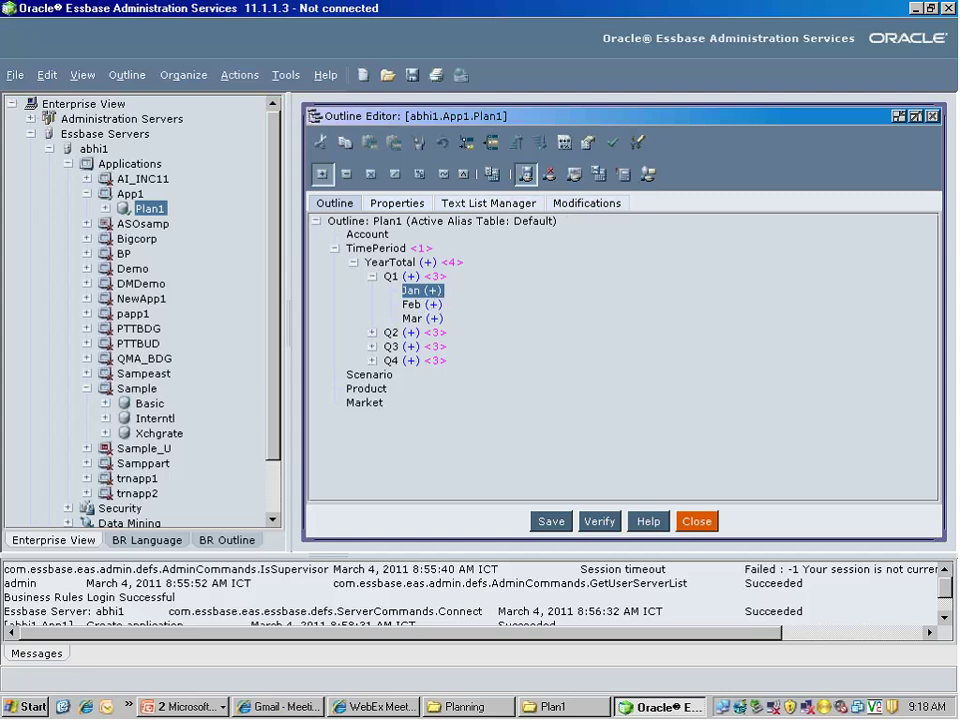
# Try subtraction and multiplication consolidation on Jan, then restore it to (+) Addition
pyautogui.click(346, 174)
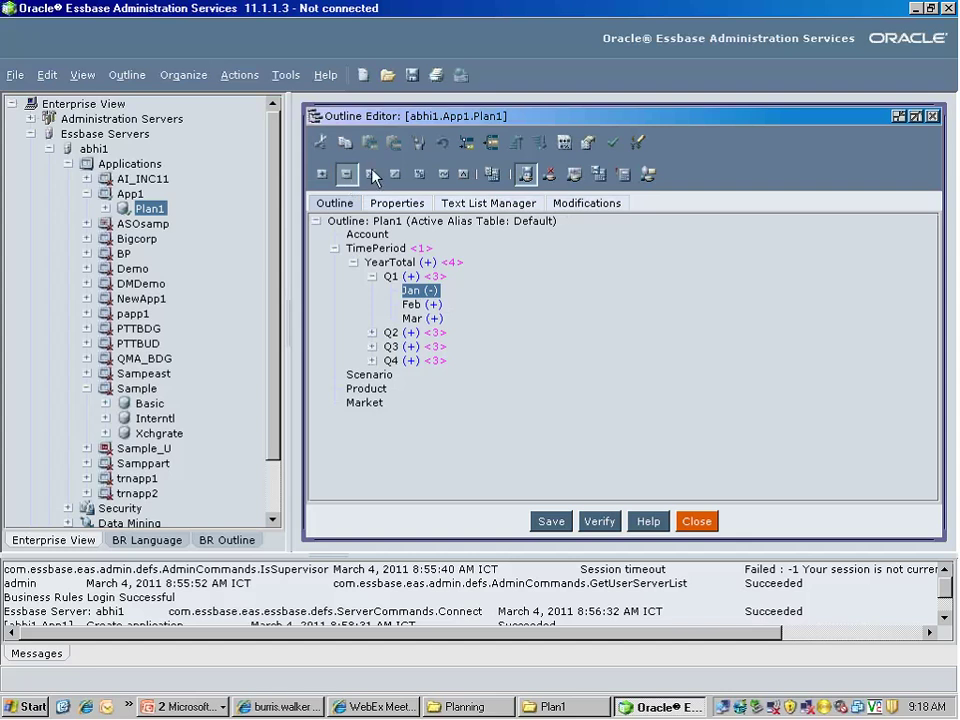
pyautogui.click(371, 174)
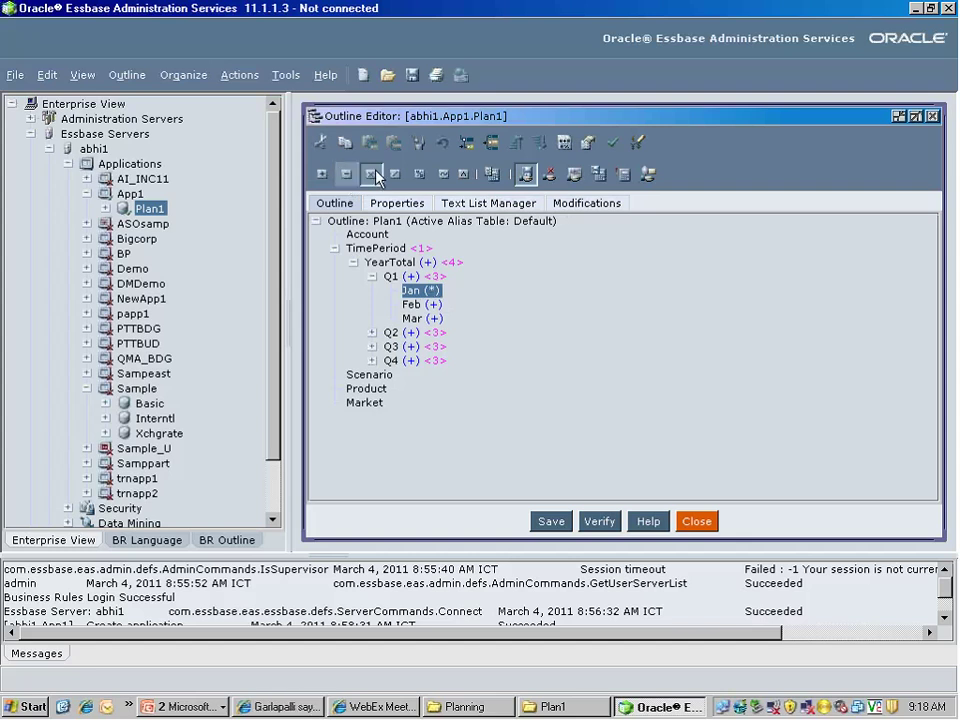
pyautogui.click(322, 174)
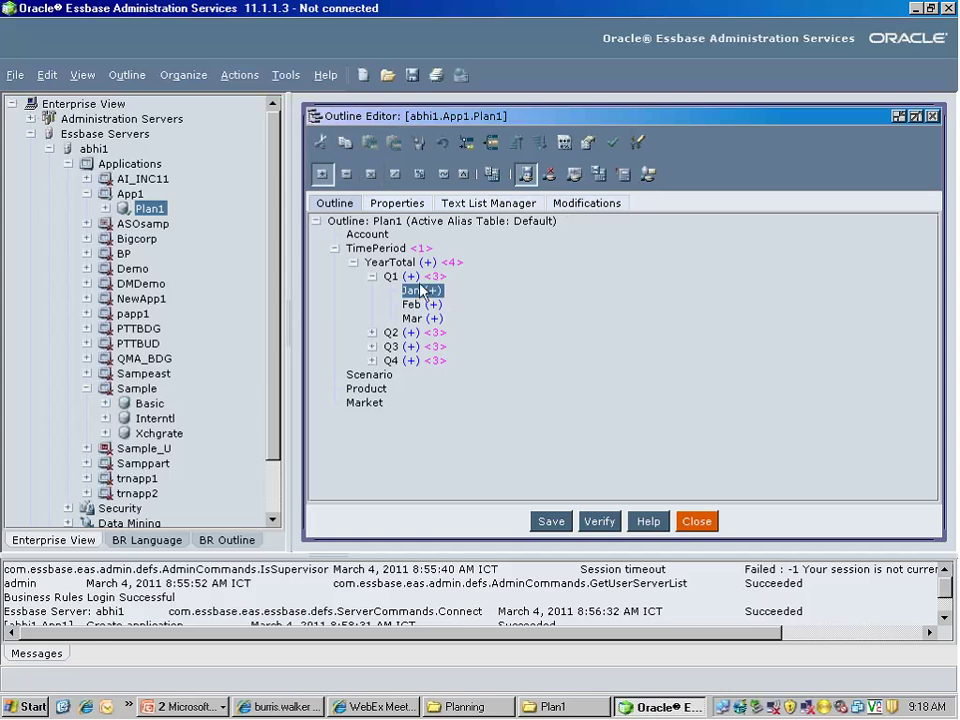
# Collapse Q1 and save the Plan1 outline
pyautogui.click(372, 276)
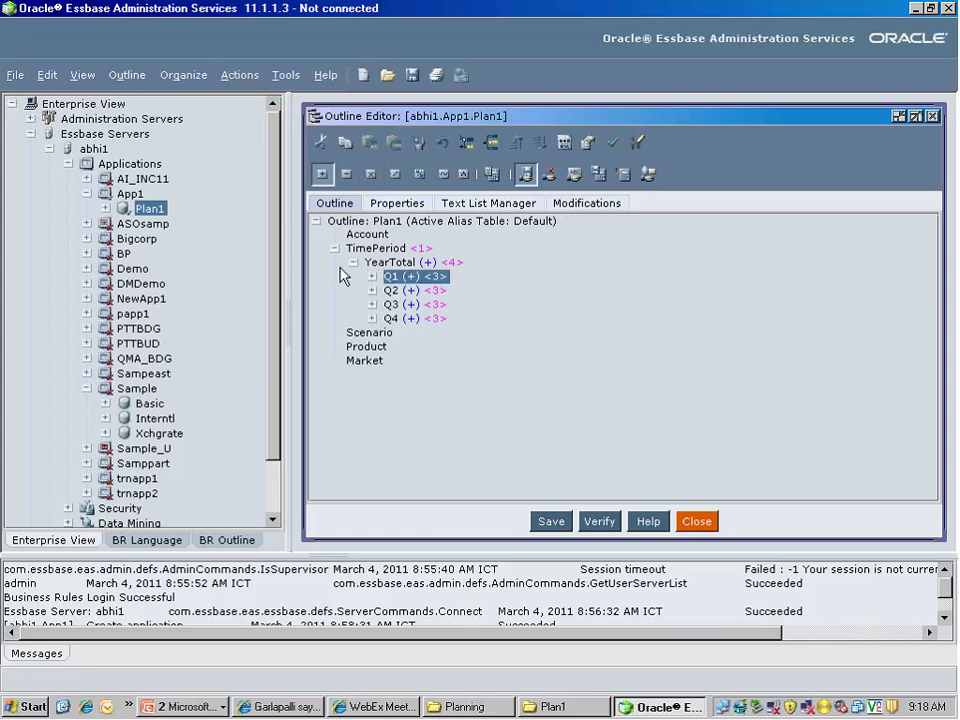
pyautogui.click(551, 521)
pyautogui.click(393, 285)
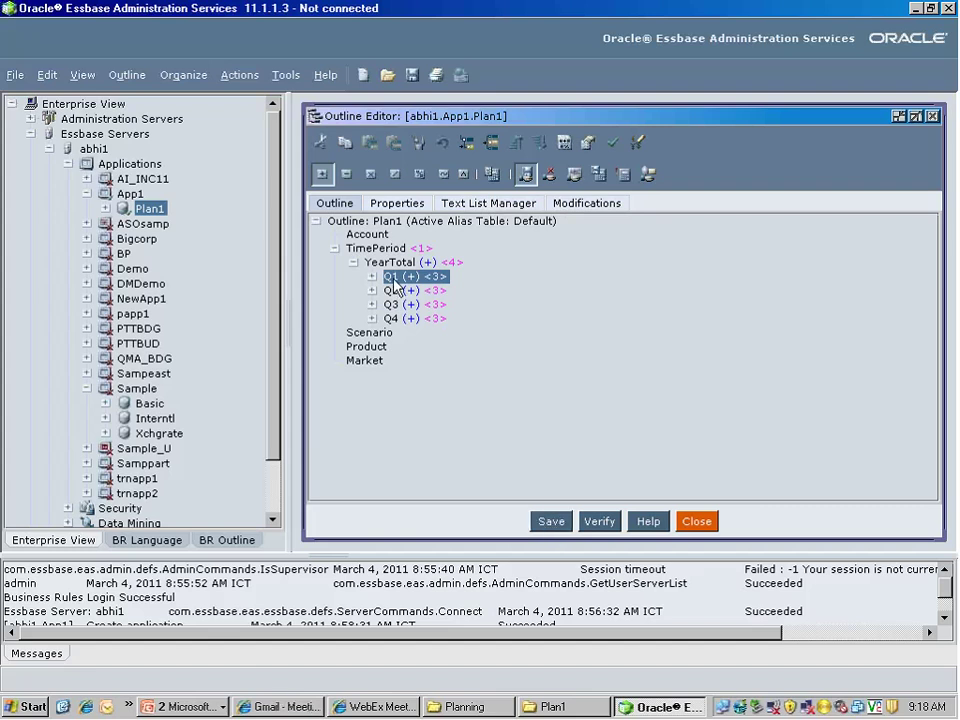
# Open Q1's Member Properties and place the cursor in its Default alias field
pyautogui.rightClick(394, 284)
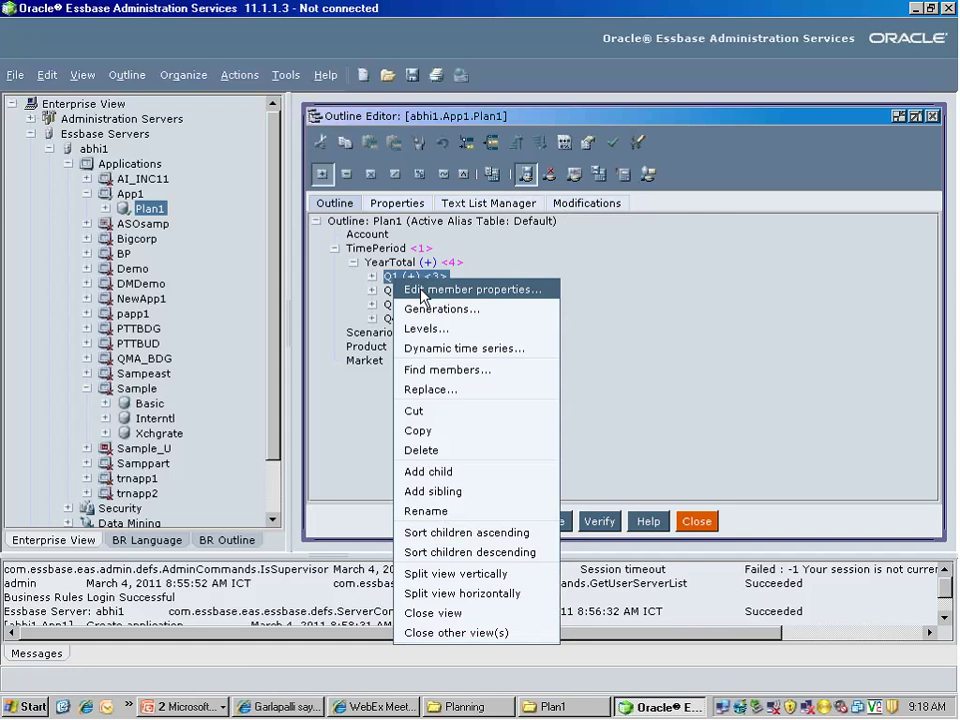
pyautogui.click(421, 292)
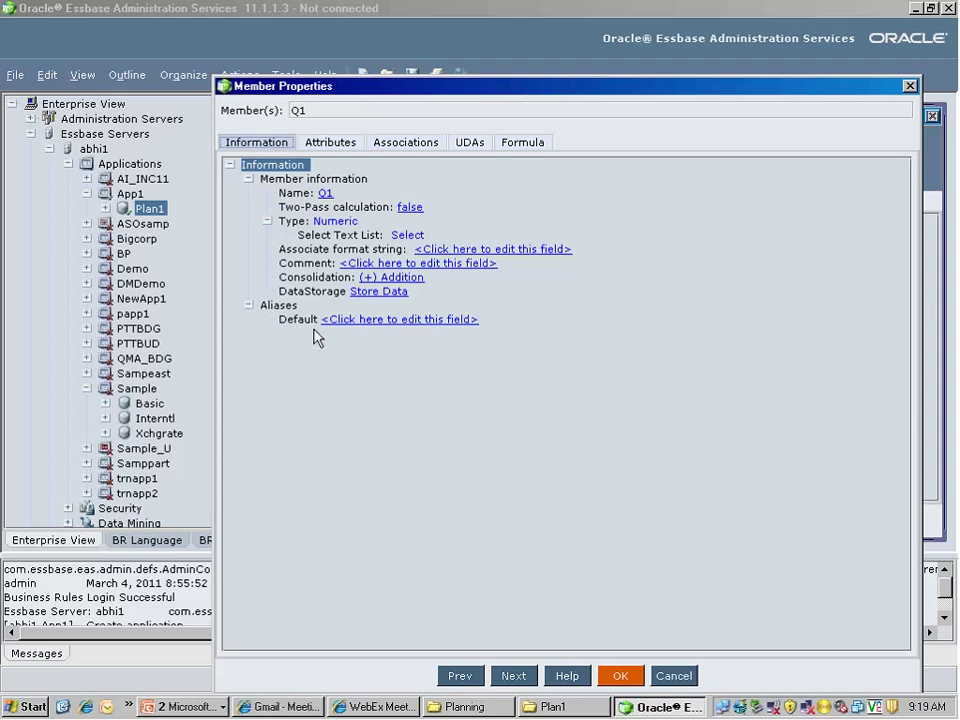
pyautogui.click(342, 322)
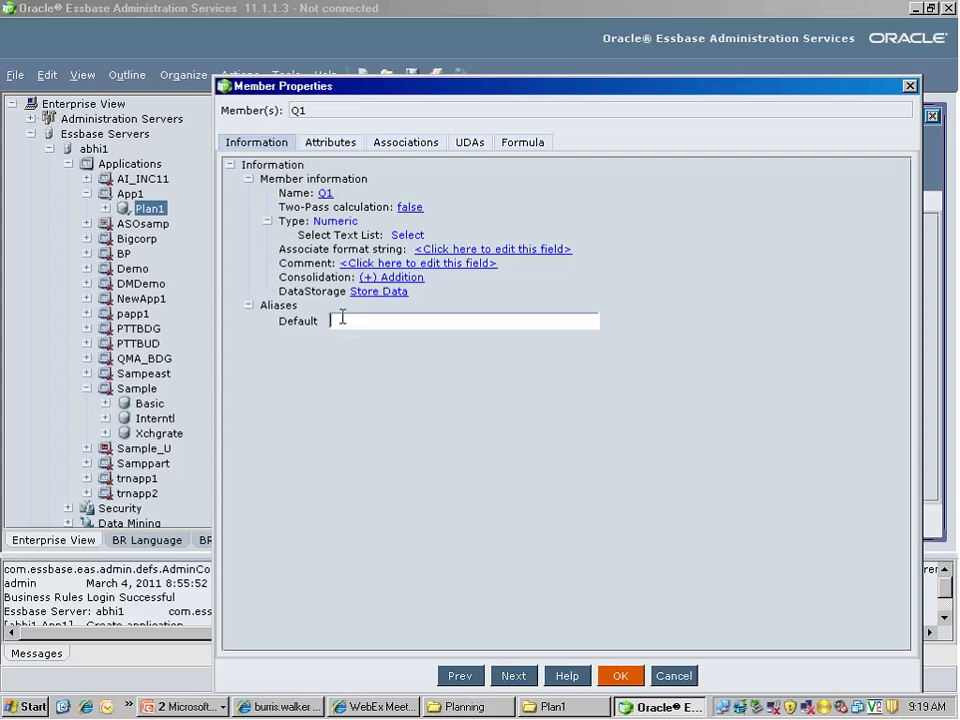
# Enter Qtr1 as Q1's default alias, keeping name Q1 and (+) Addition consolidation unchanged
pyautogui.write('Qtr1')
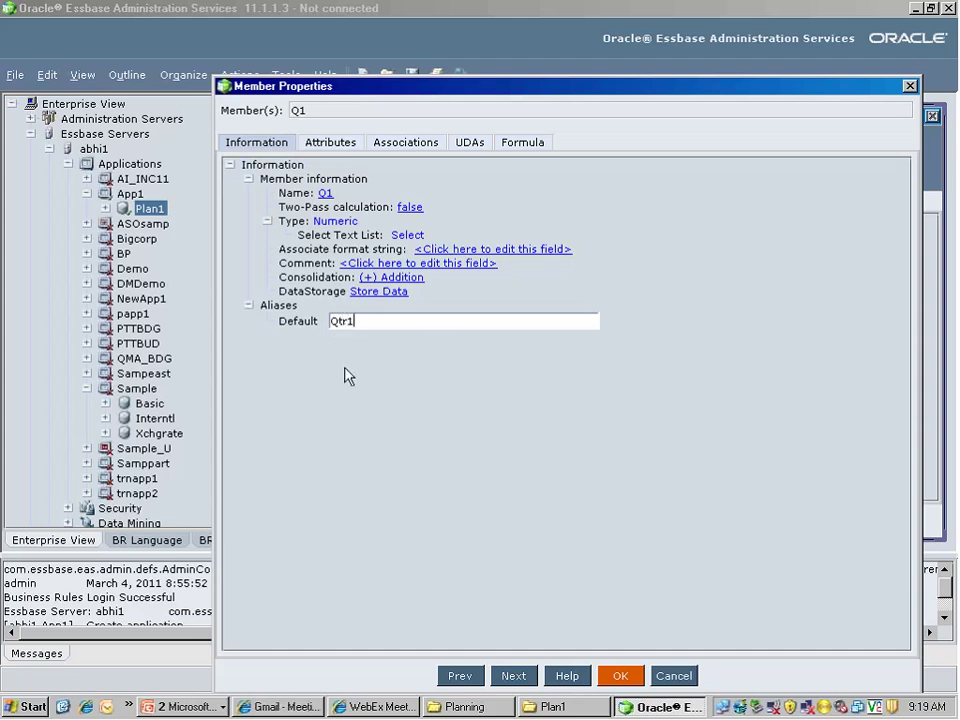
pyautogui.press('Return')
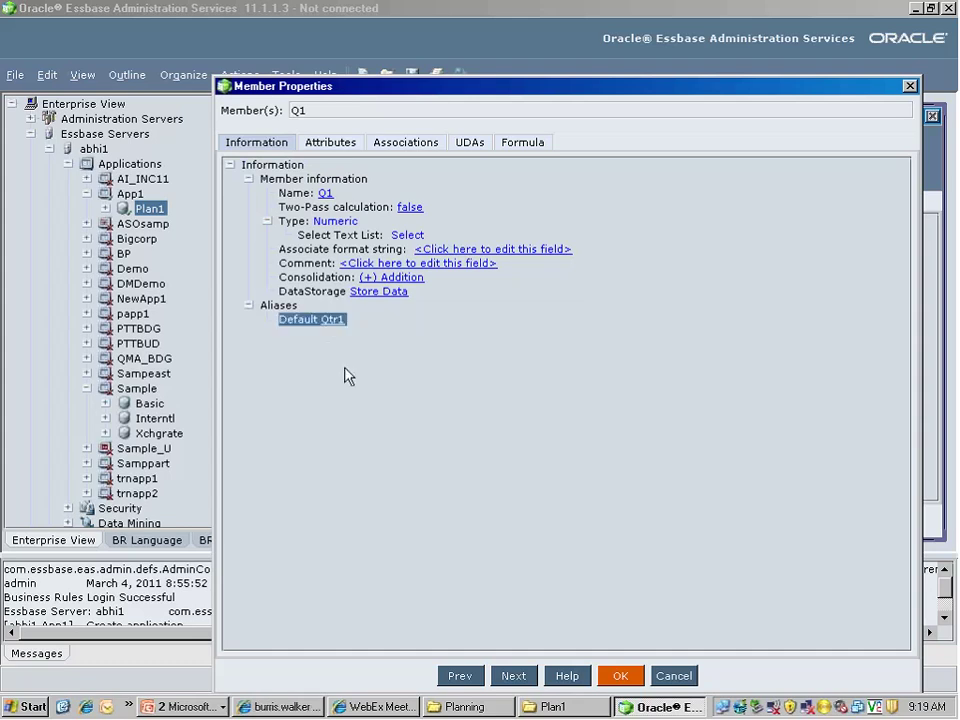
pyautogui.click(398, 278)
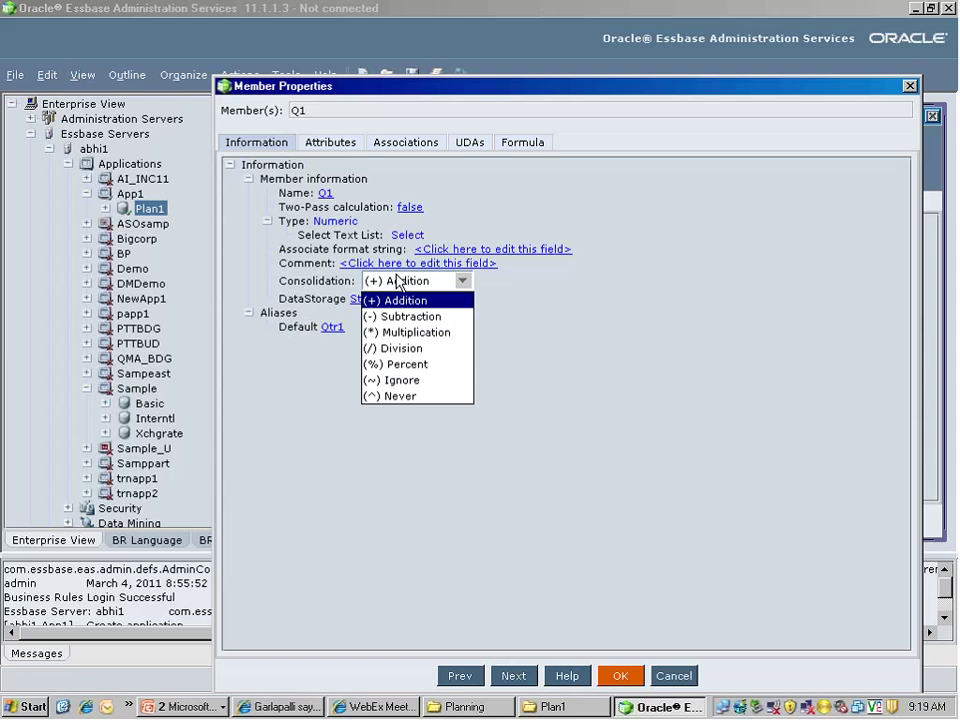
pyautogui.click(397, 281)
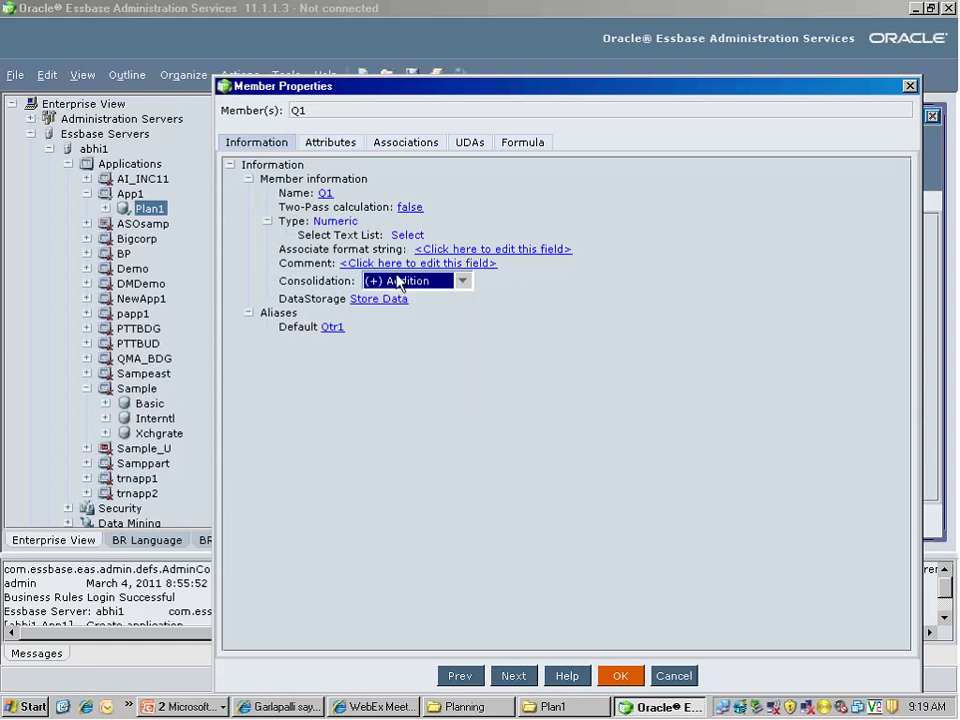
pyautogui.click(327, 194)
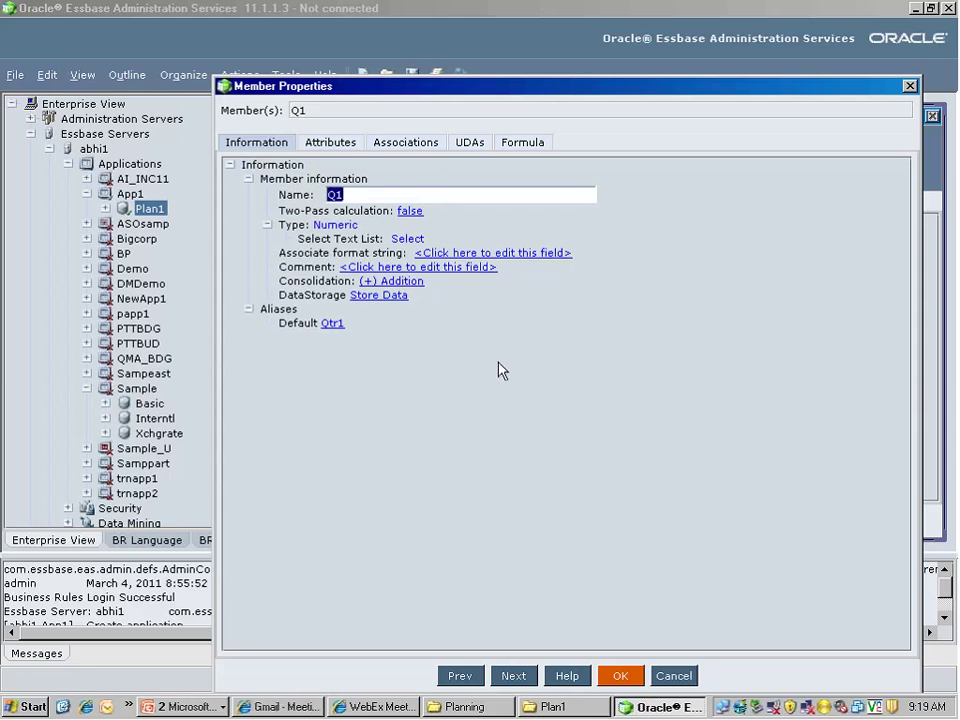
pyautogui.press('Return')
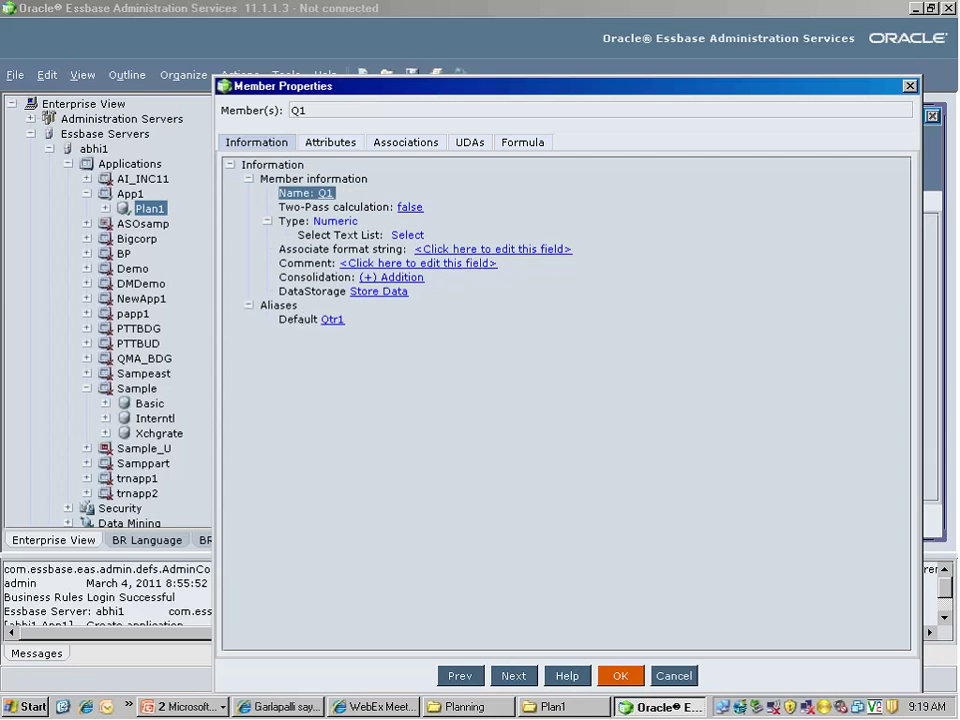
pyautogui.click(294, 209)
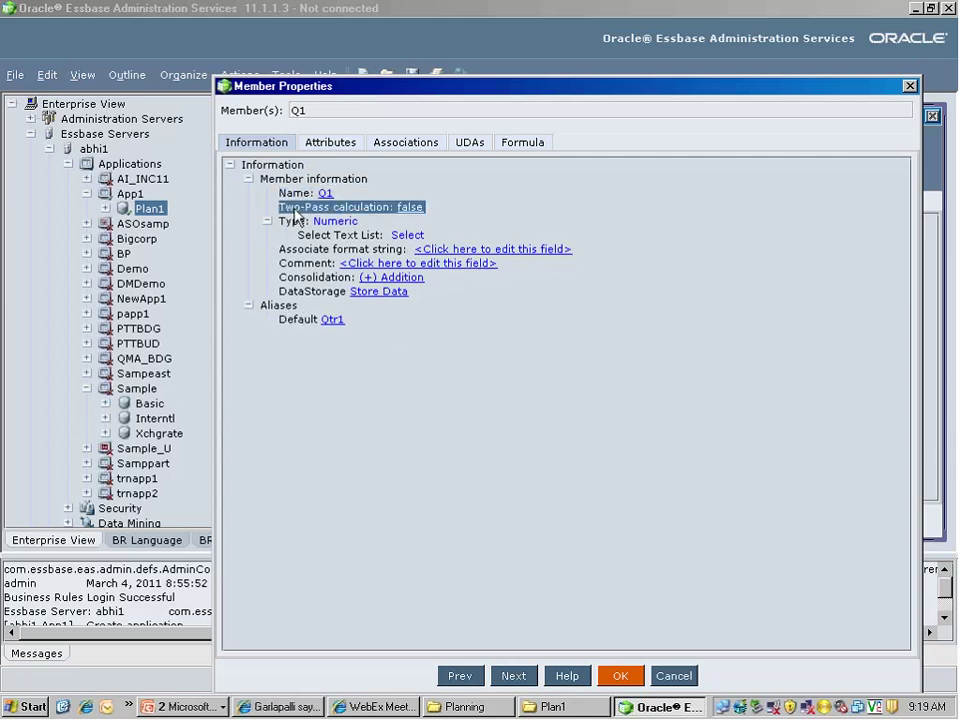
pyautogui.click(302, 292)
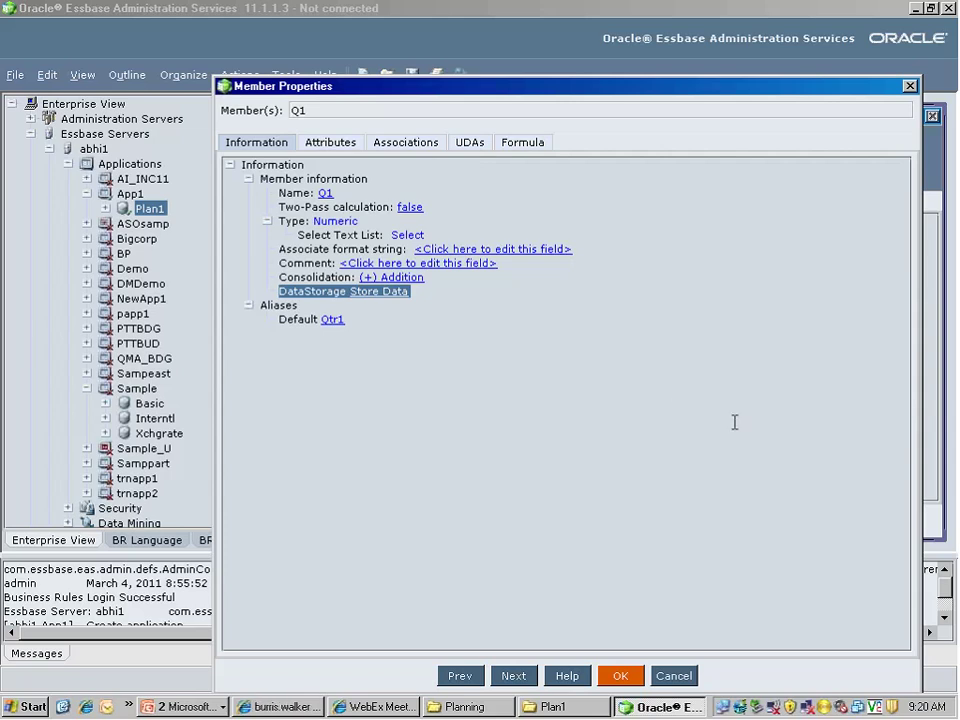
# Review Q1's UDAs and general information, then close its Member Properties with OK
pyautogui.click(471, 145)
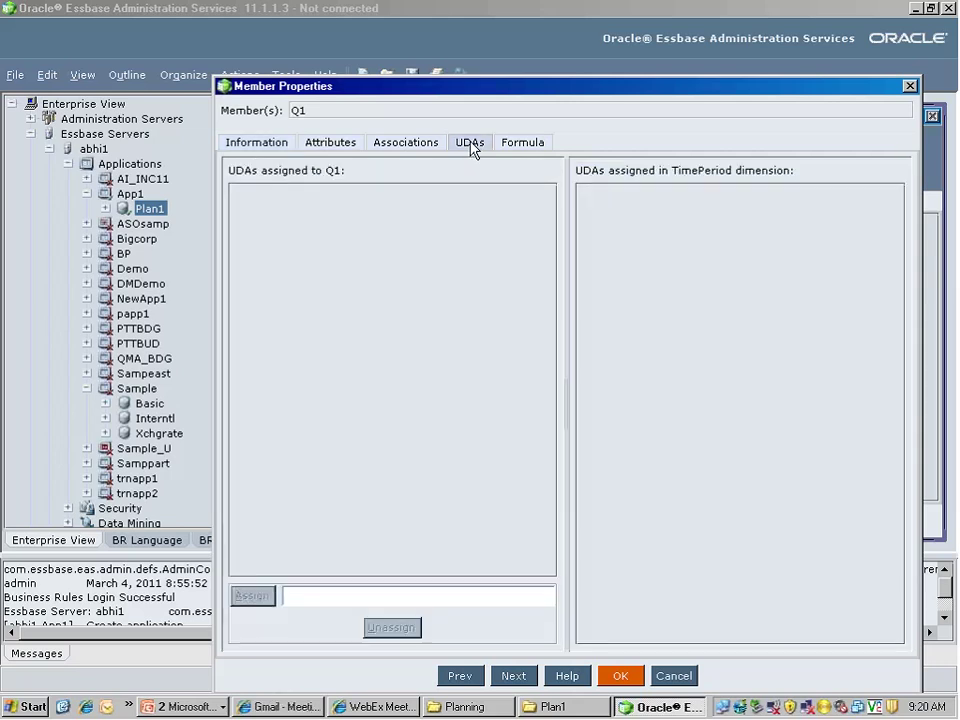
pyautogui.click(266, 145)
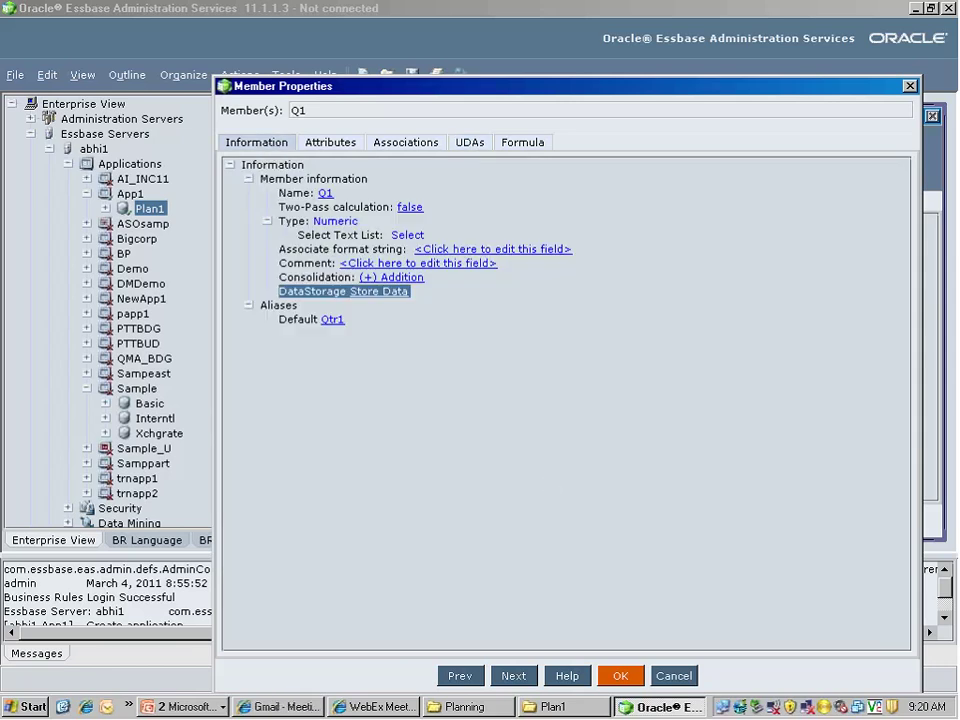
pyautogui.click(624, 676)
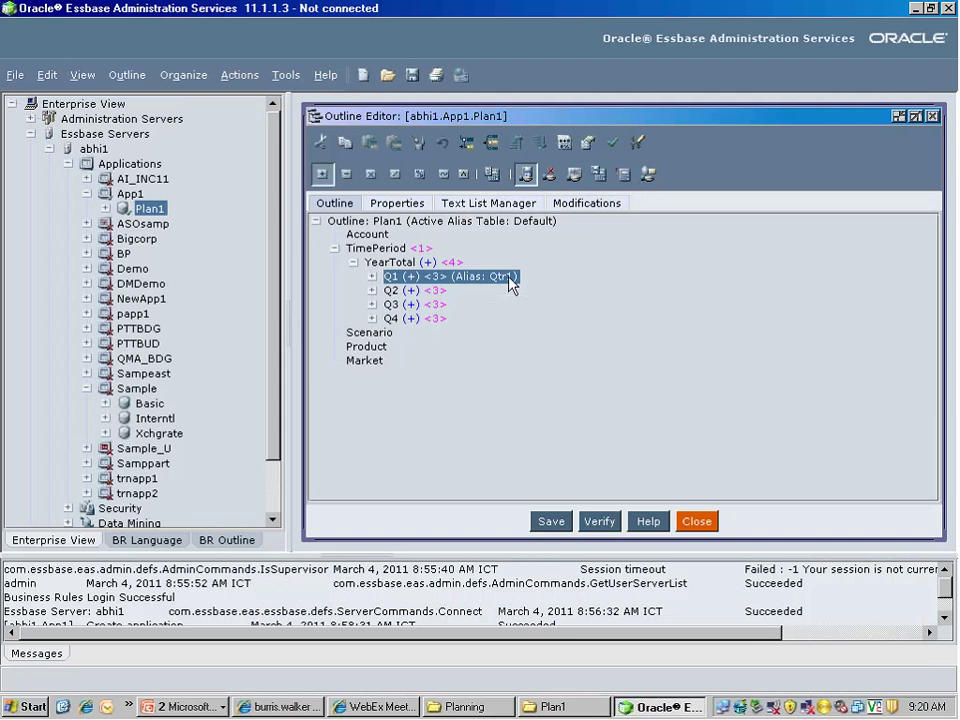
# Select the Scenario dimension, dismissing its context menu and declining an accidental move
pyautogui.click(367, 333)
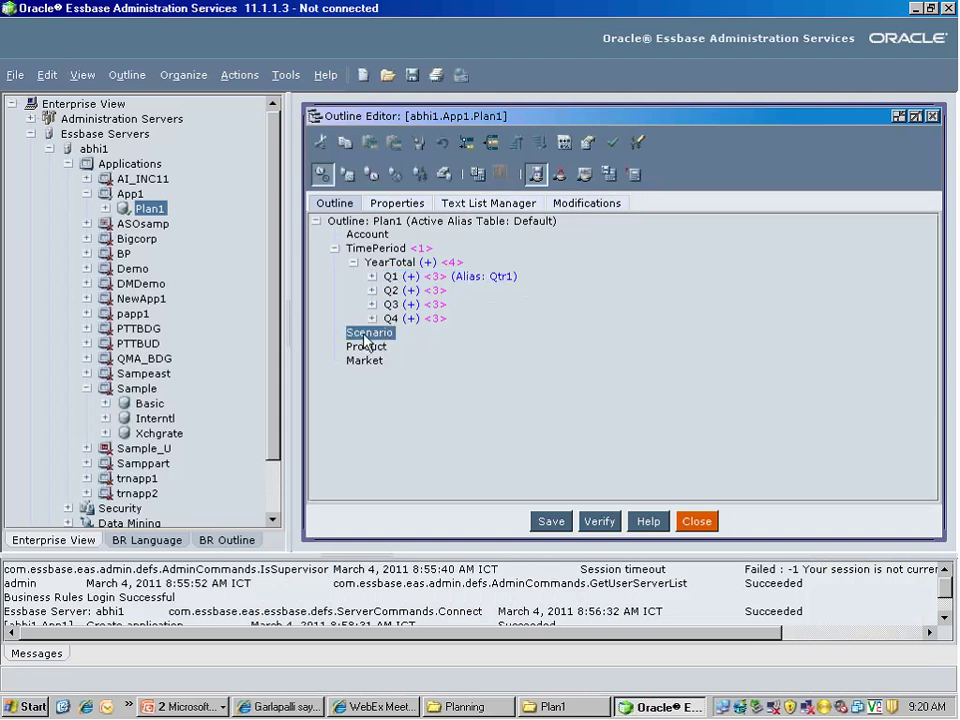
pyautogui.rightClick(366, 338)
pyautogui.click(333, 374)
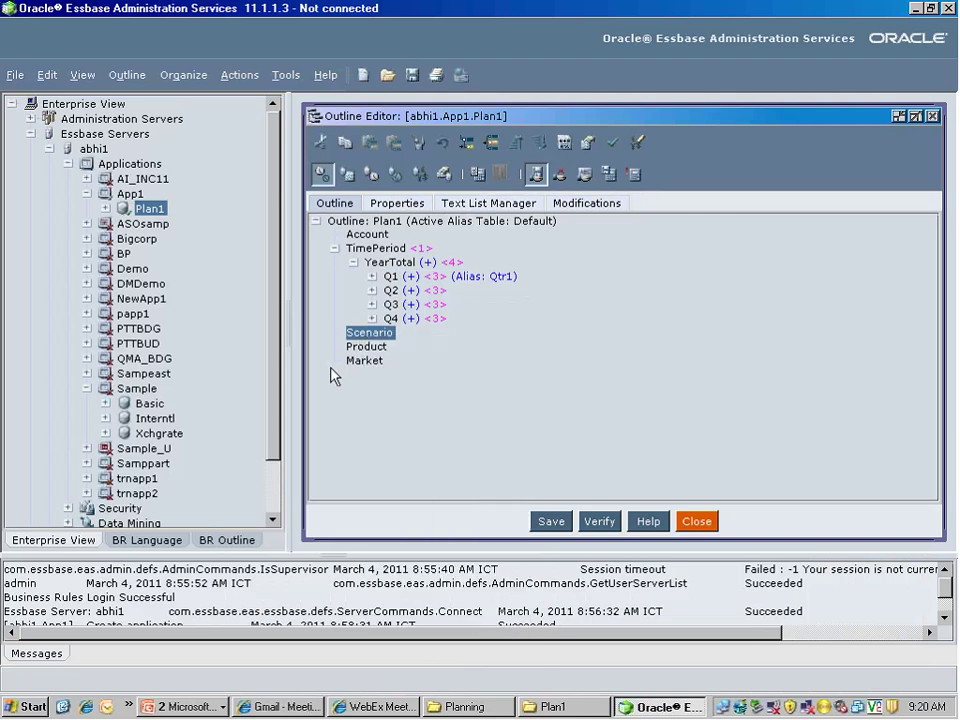
pyautogui.moveTo(333, 374); pyautogui.dragTo(394, 354)
pyautogui.click(492, 381)
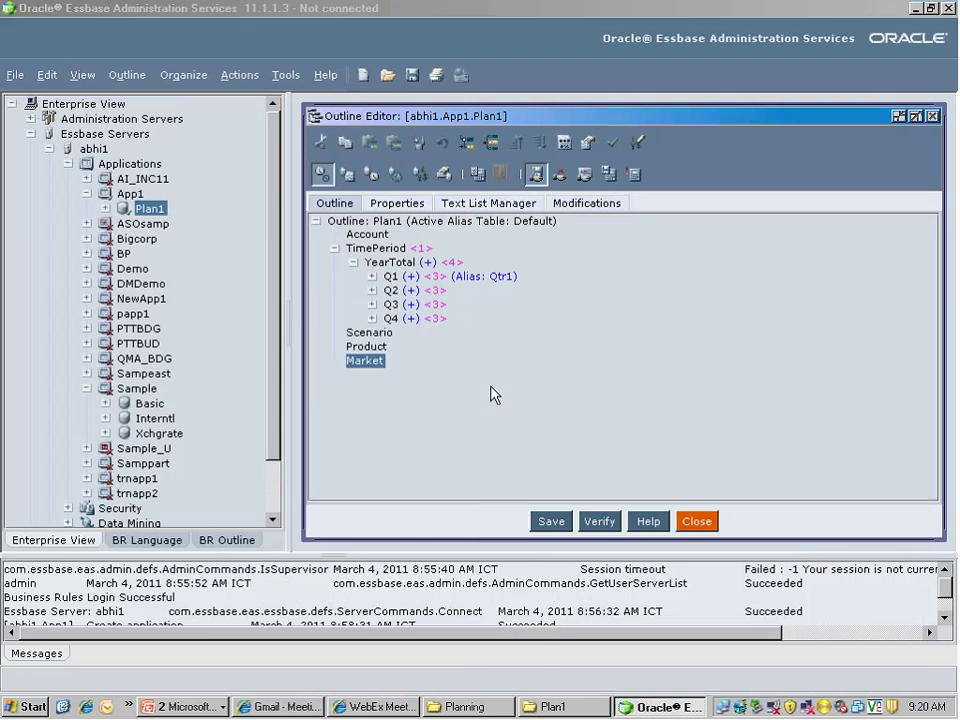
pyautogui.click(366, 334)
# Add Actual and Budget as child members of Scenario
pyautogui.click(465, 143)
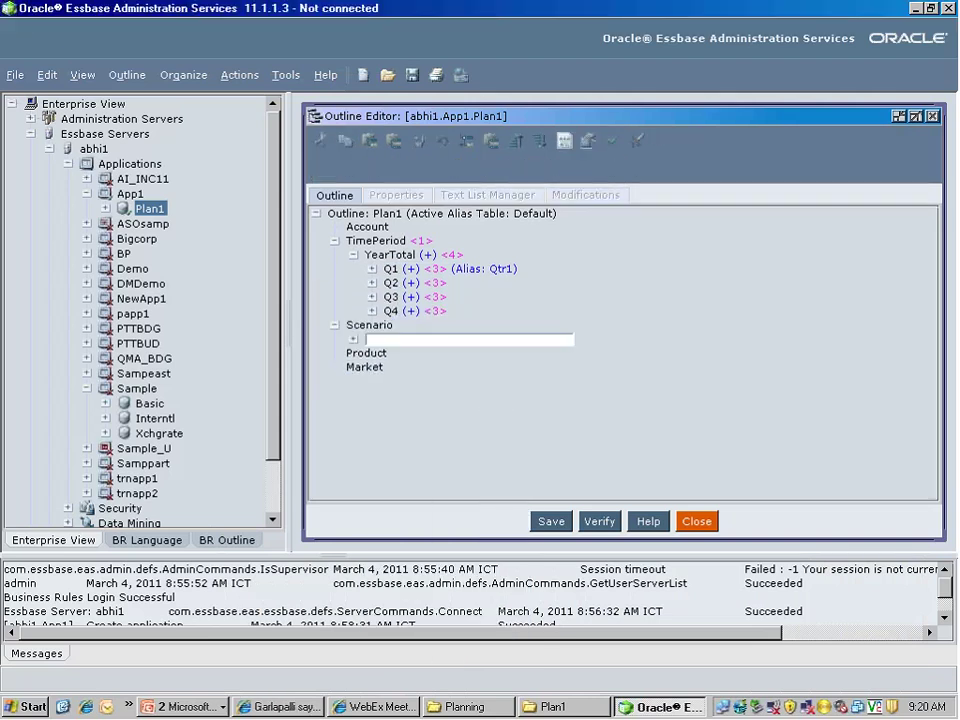
pyautogui.write('Actual')
pyautogui.press('Return')
pyautogui.write('Budget')
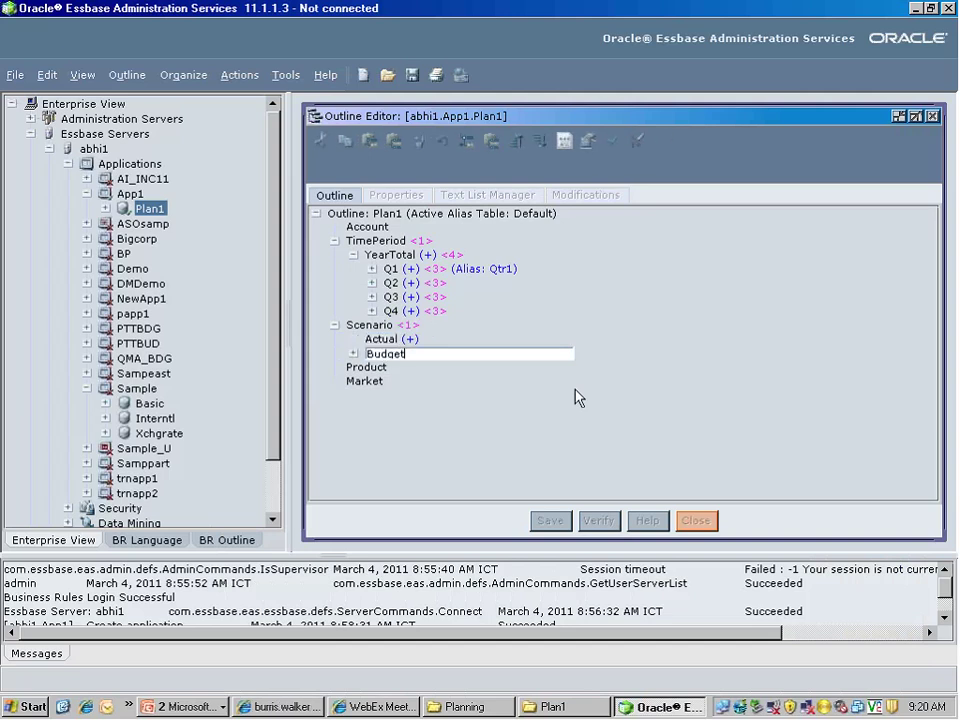
pyautogui.press('Return')
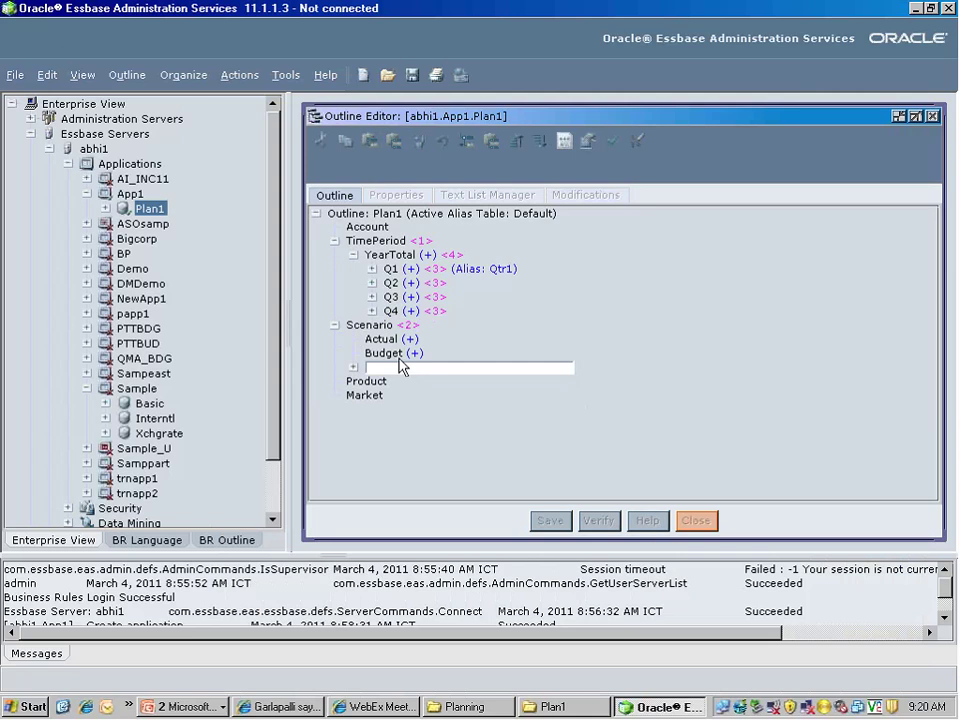
# Set both Actual and Budget to the ~ exclude-from-consolidation operator
pyautogui.click(397, 347)
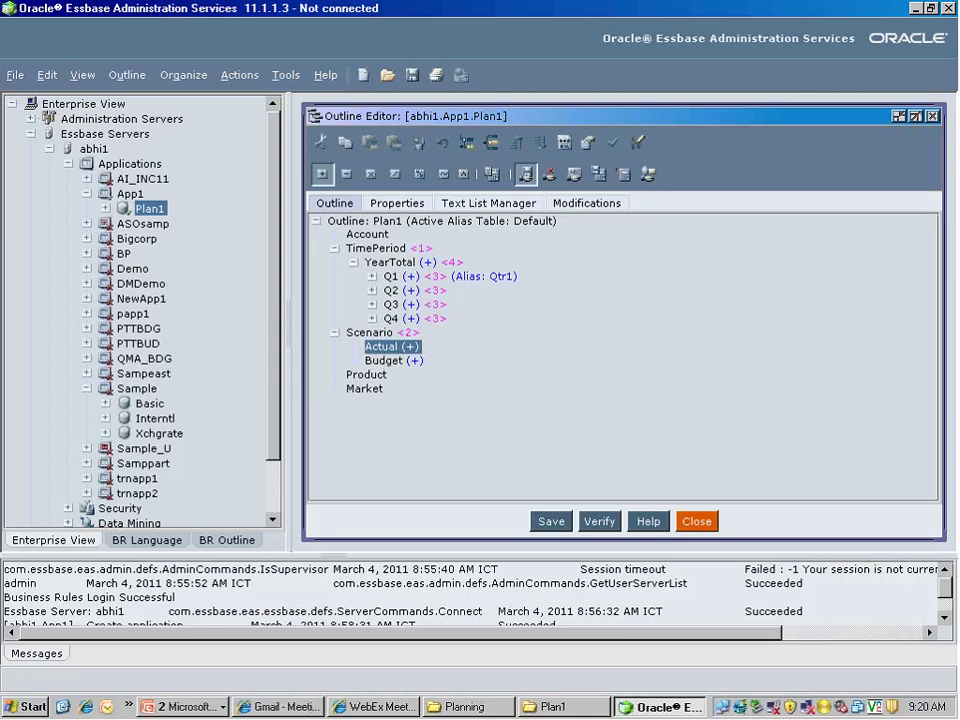
pyautogui.click(450, 180)
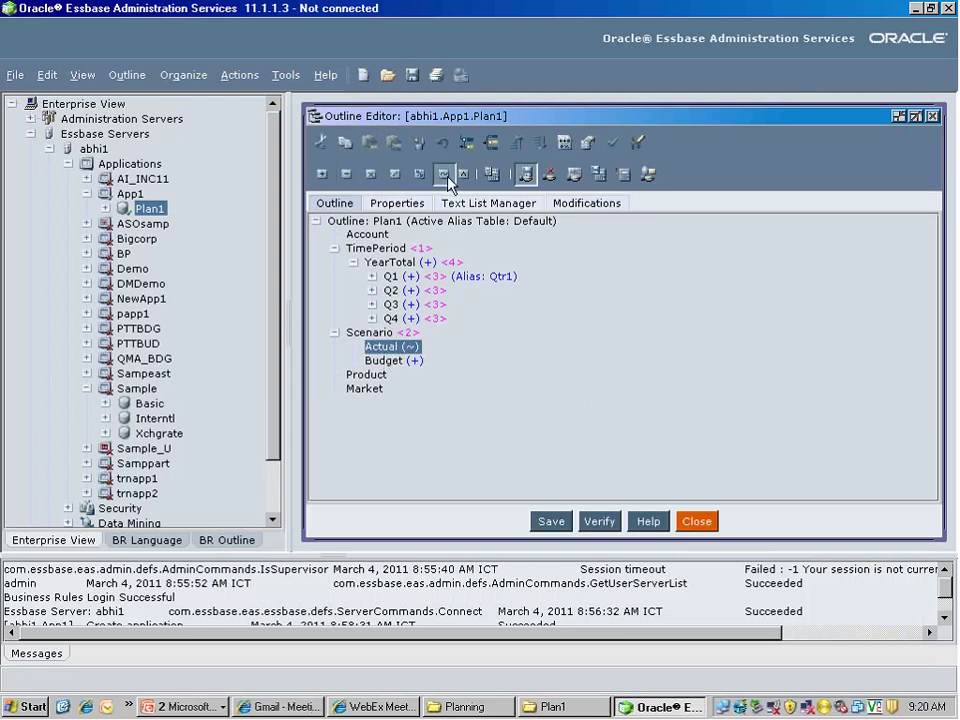
pyautogui.click(397, 364)
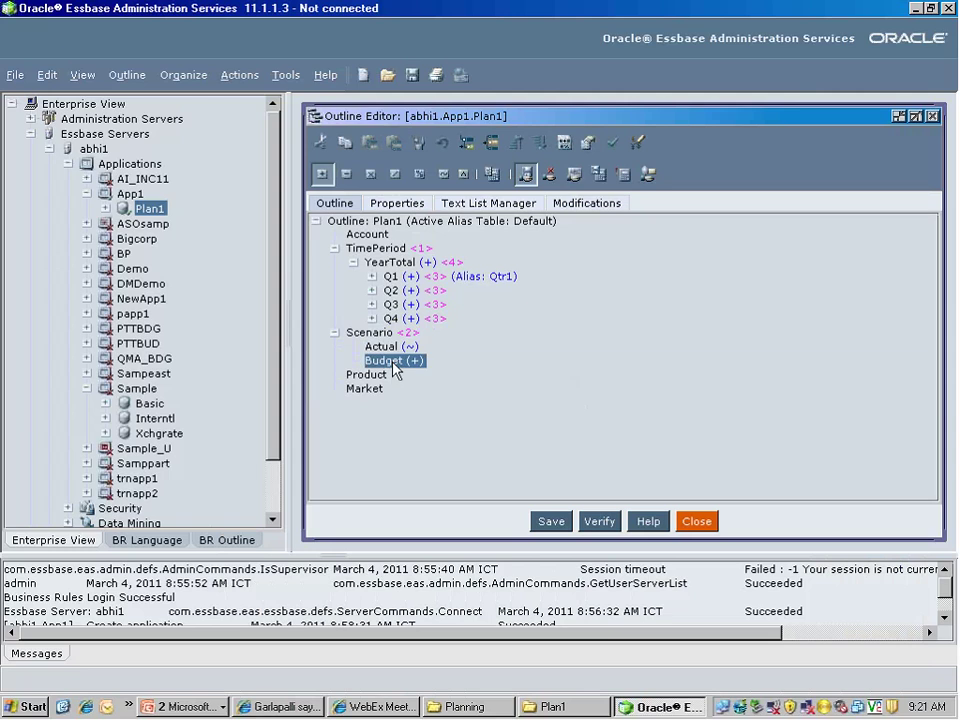
pyautogui.click(445, 178)
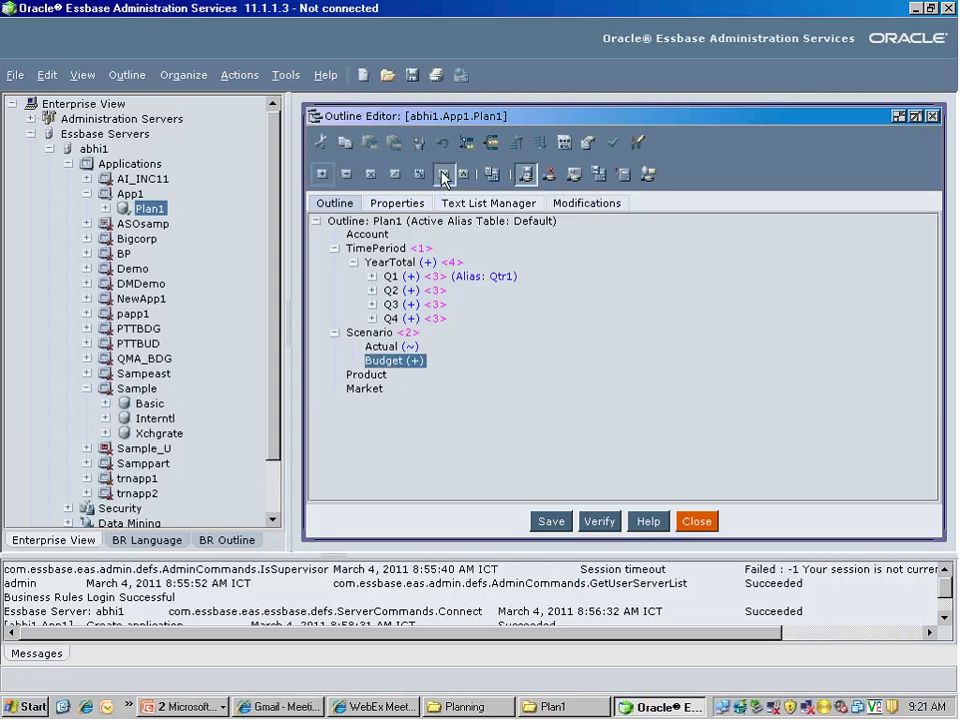
pyautogui.click(368, 380)
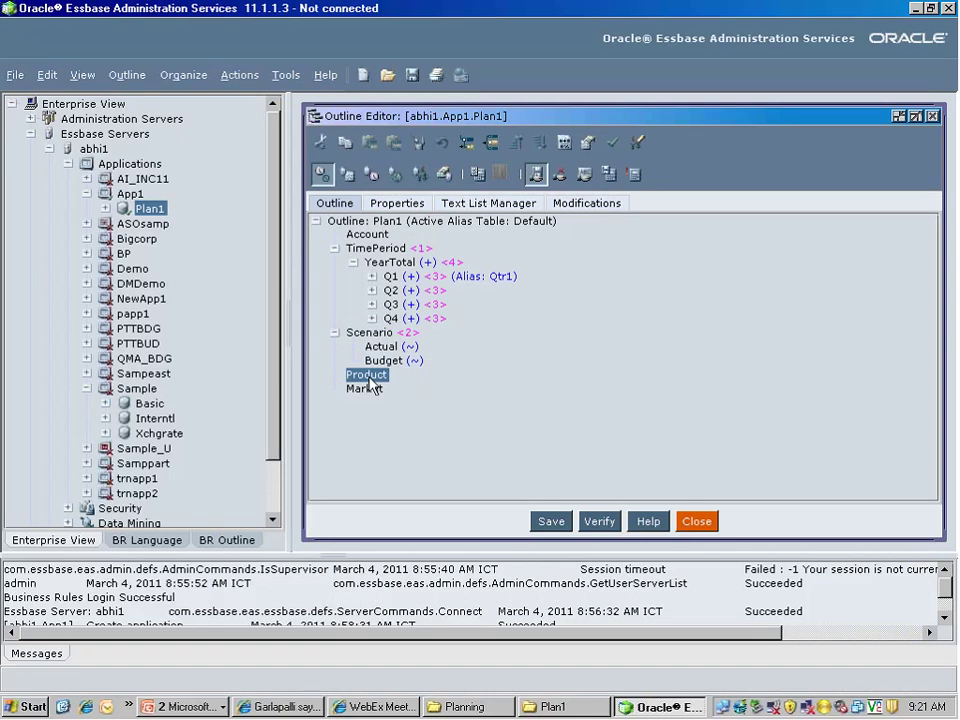
# Add Audio and Video as children of the Product dimension
pyautogui.rightClick(370, 383)
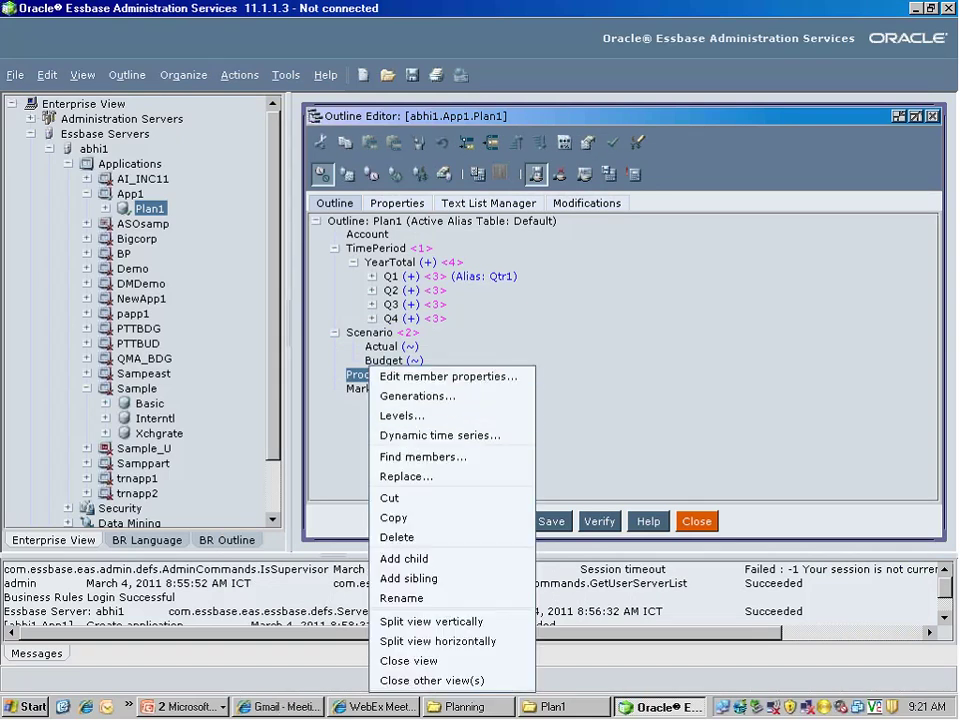
pyautogui.click(410, 559)
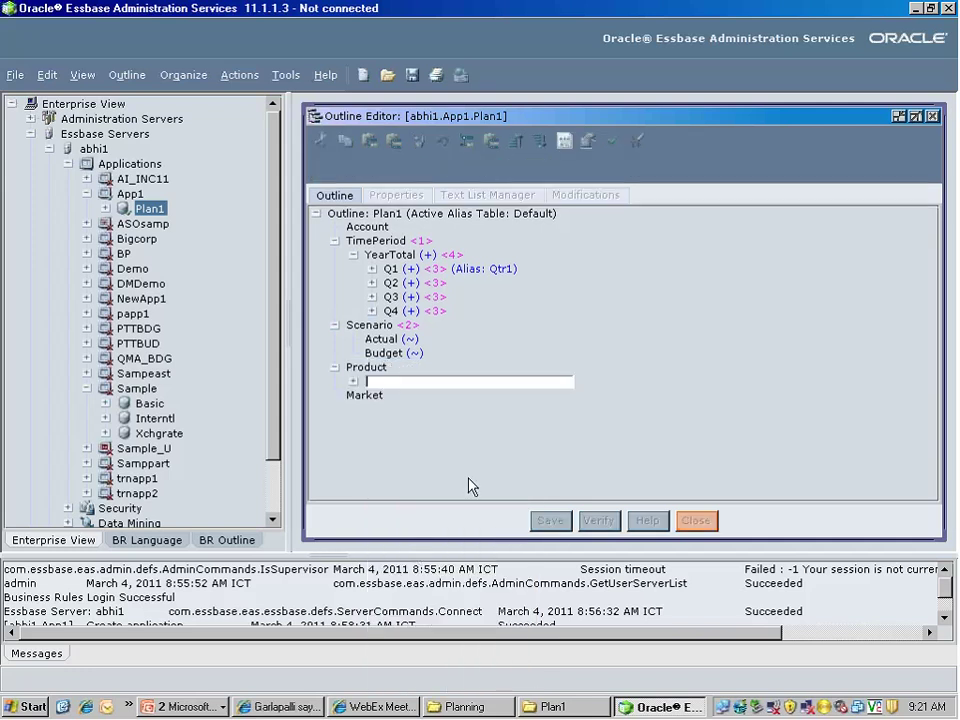
pyautogui.write('Audio')
pyautogui.press('Return')
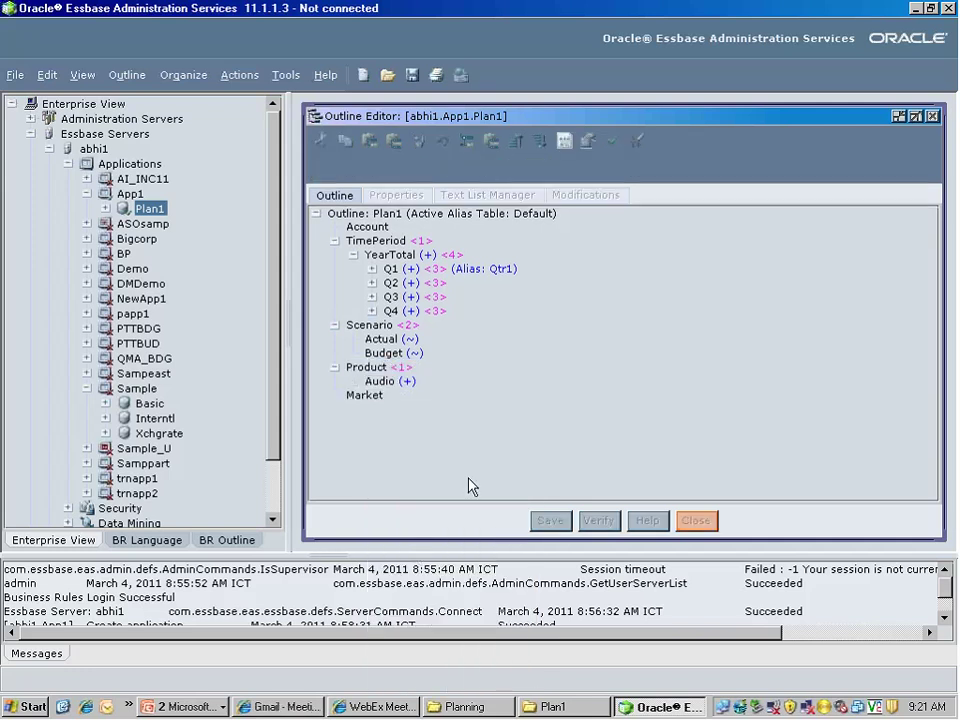
pyautogui.write('Video')
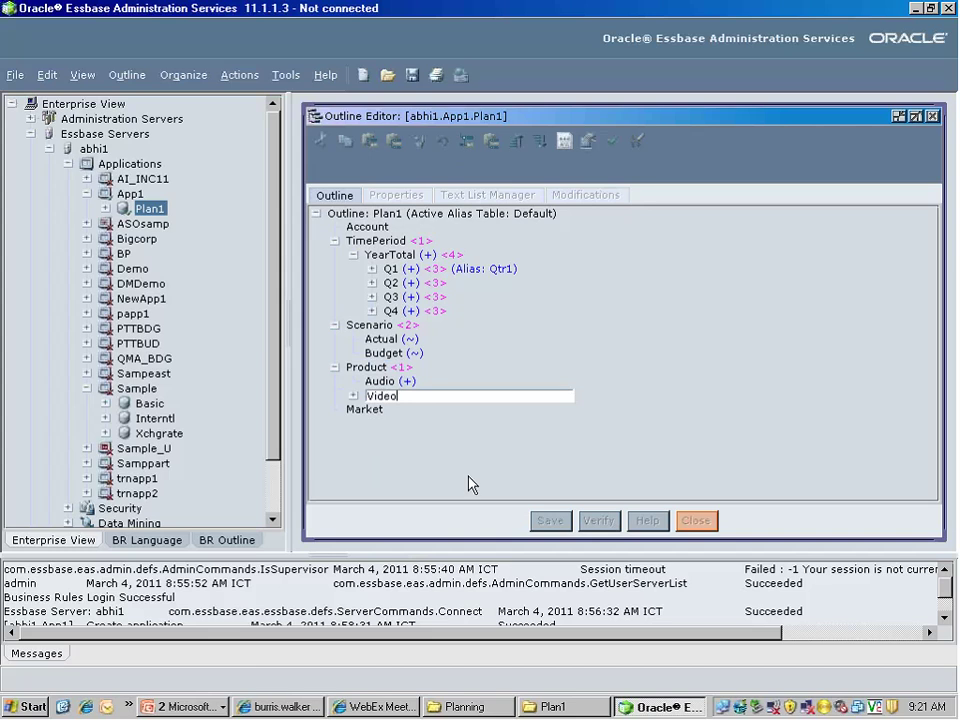
pyautogui.press('Return')
pyautogui.click(401, 388)
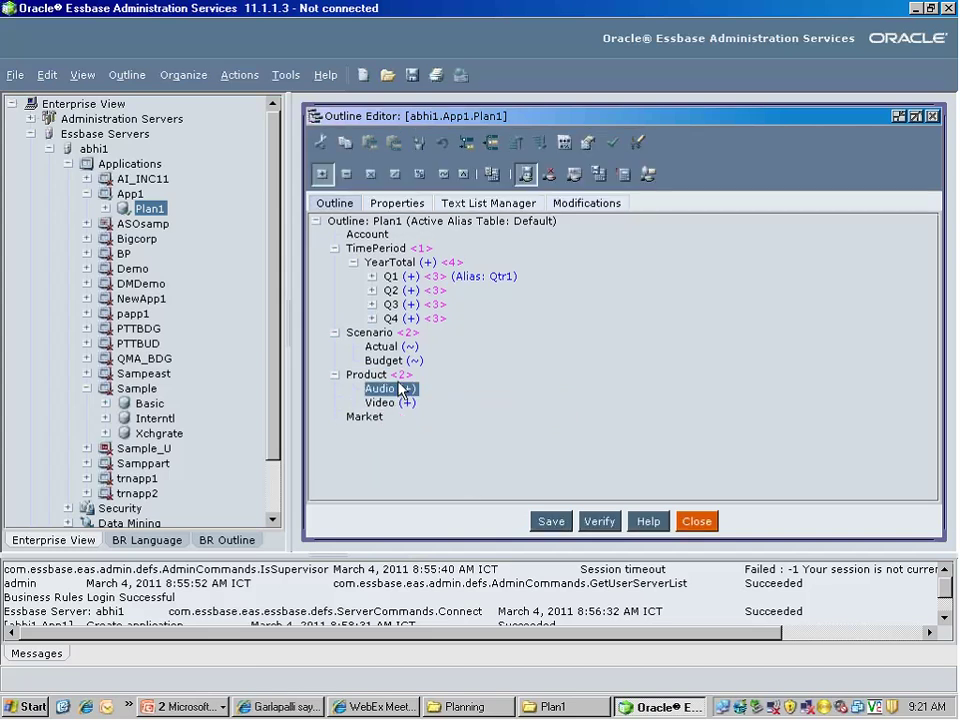
# Add CD, Radio and IPOD as children of Audio
pyautogui.click(466, 143)
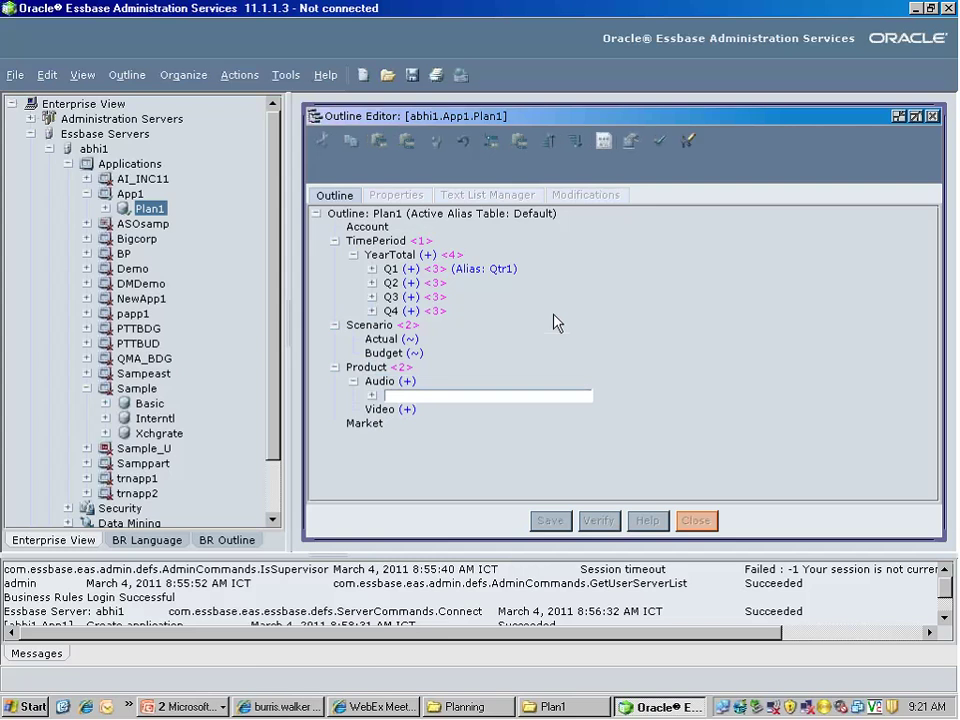
pyautogui.write('CD')
pyautogui.press('Return')
pyautogui.write('Radio')
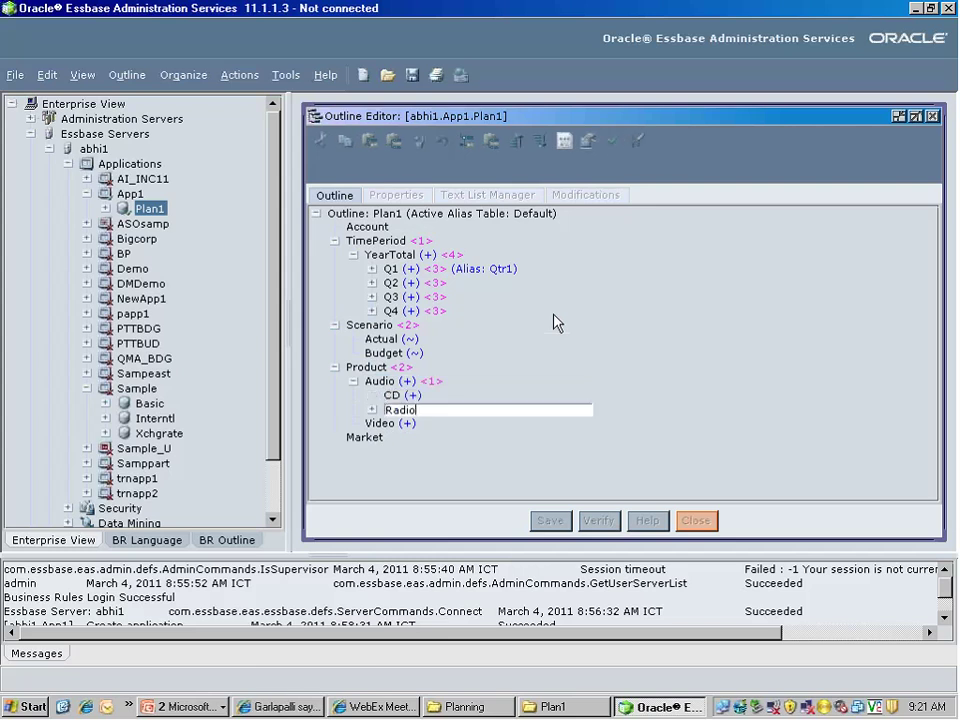
pyautogui.press('Return')
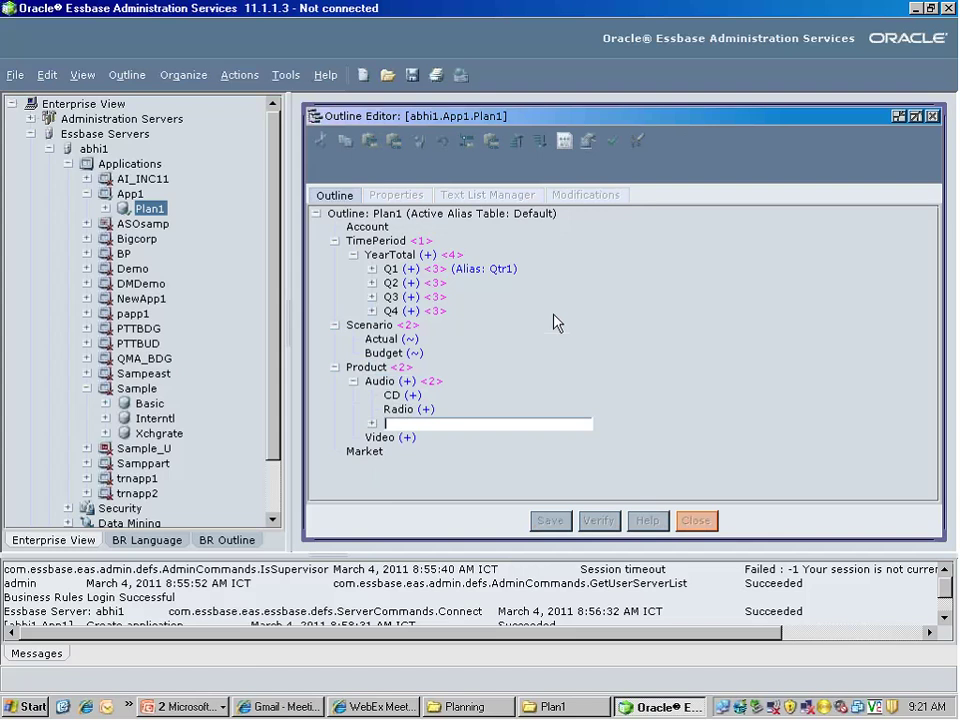
pyautogui.write('IPOD')
pyautogui.press('Return')
pyautogui.click(381, 432)
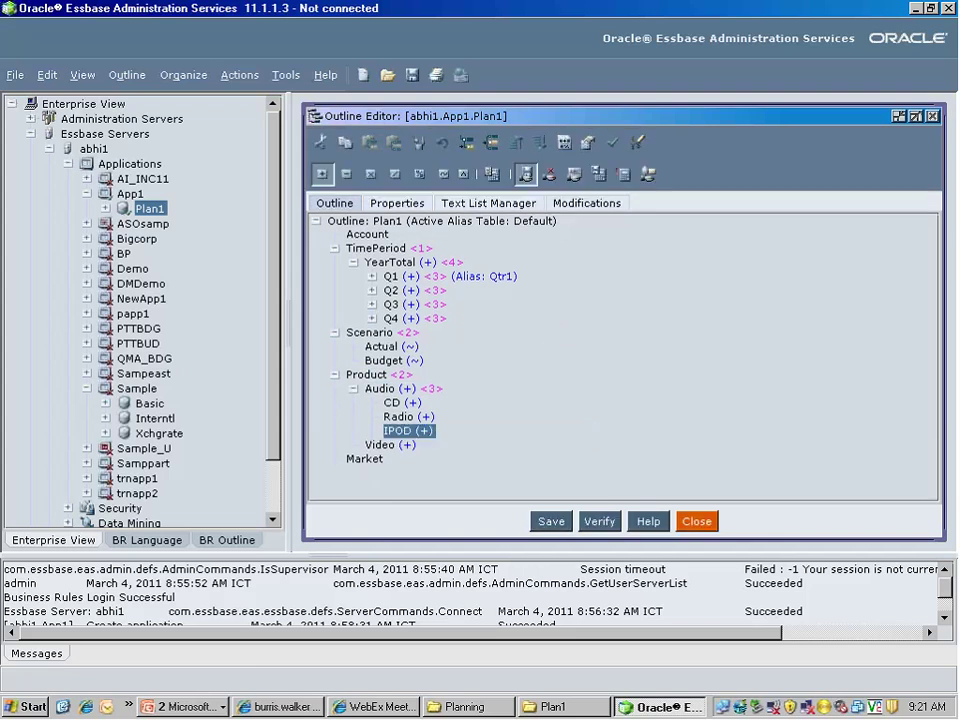
# Add Camer, CamCoder and VCR as children of Video
pyautogui.click(382, 445)
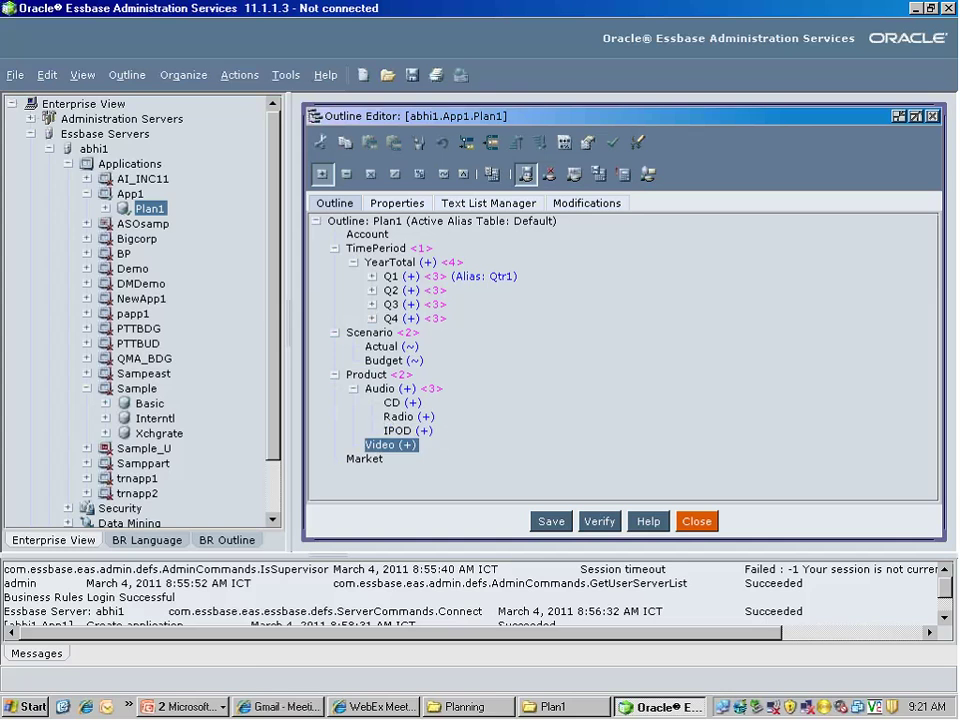
pyautogui.click(468, 142)
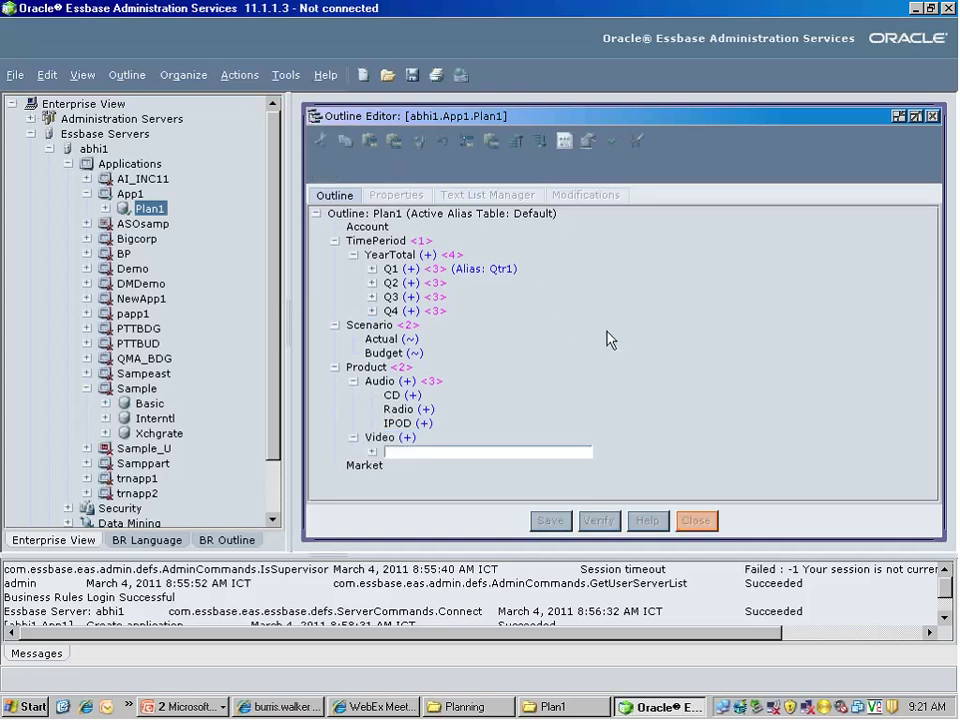
pyautogui.write('Camer')
pyautogui.press('Return')
pyautogui.write('CamCoder')
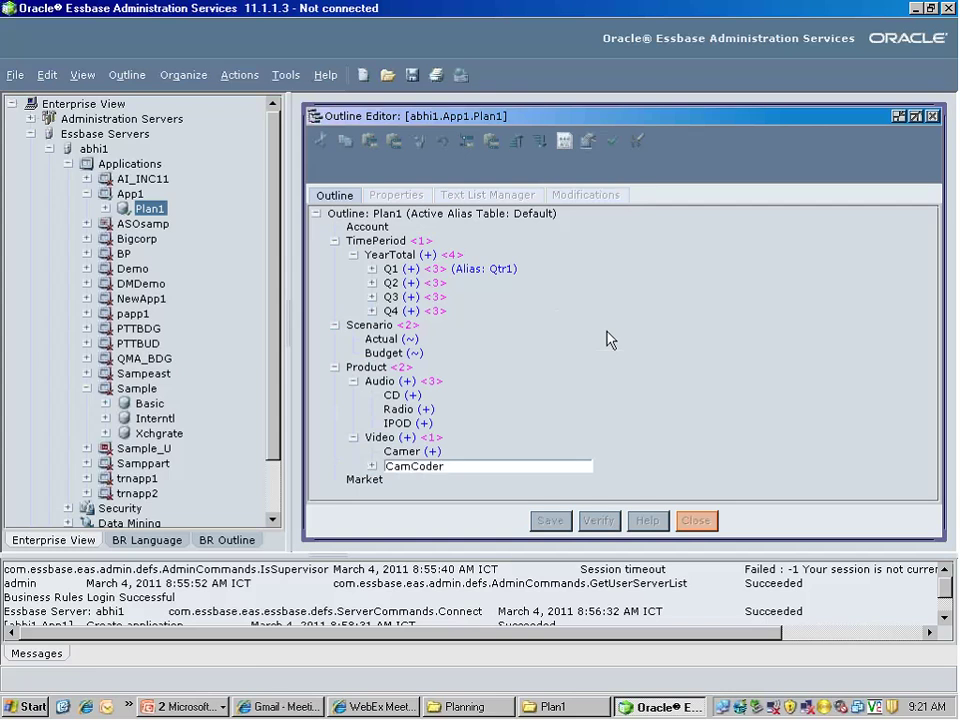
pyautogui.press('Return')
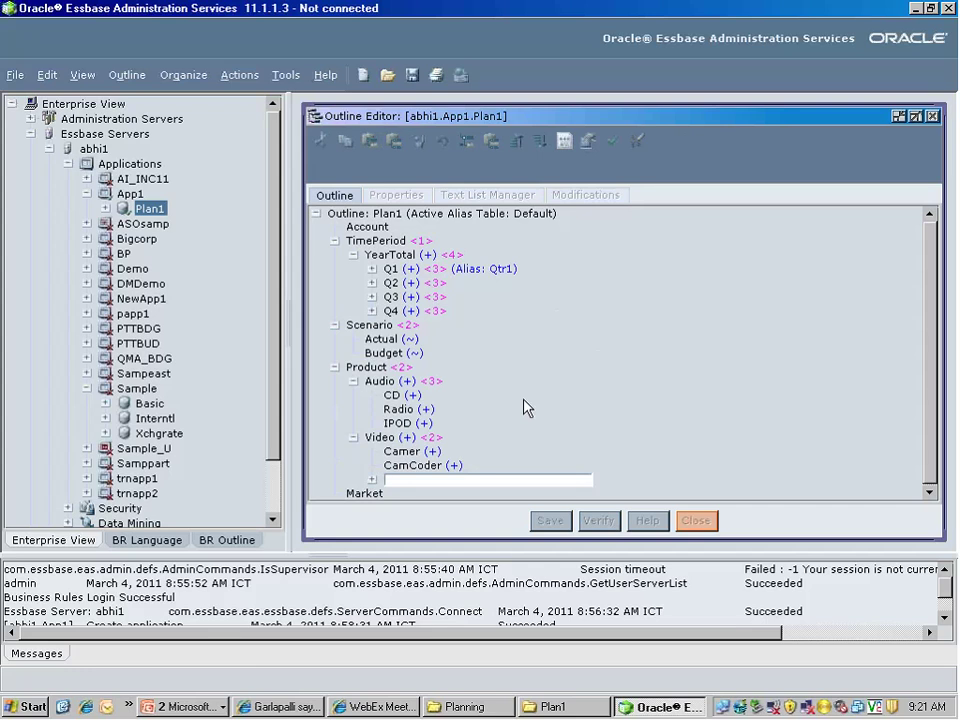
pyautogui.write('VCR')
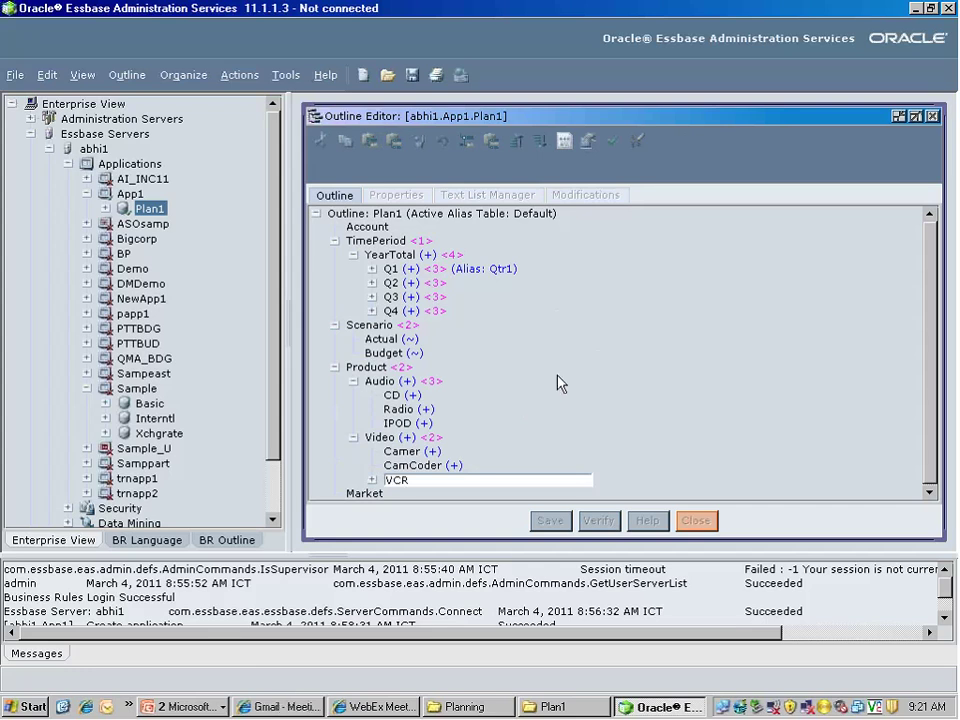
pyautogui.press('Return')
pyautogui.press('Escape')
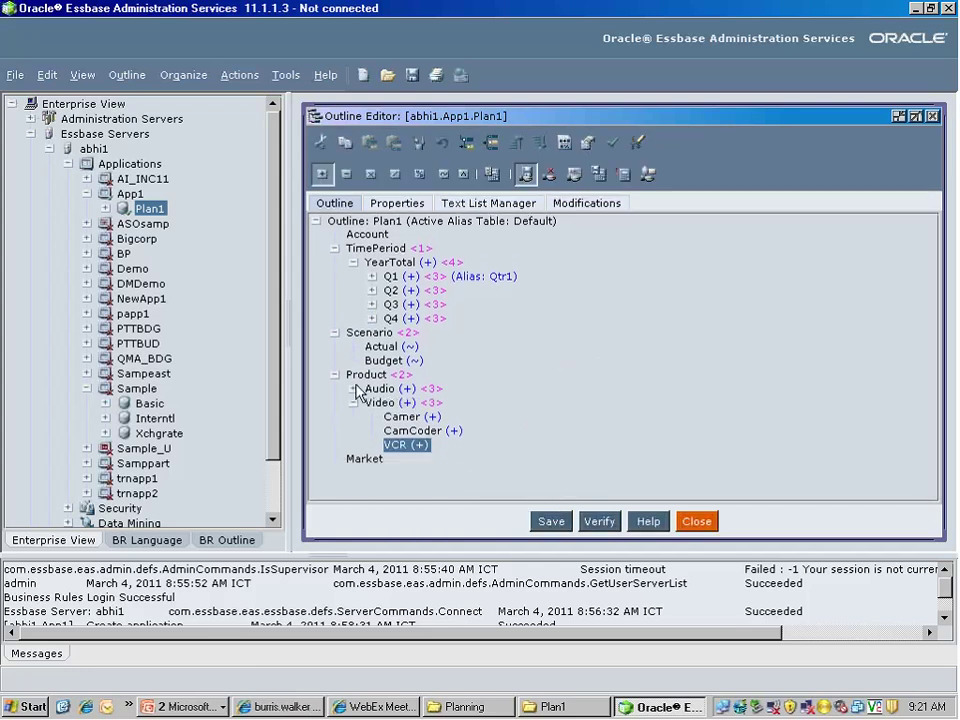
# Confirm moving Video so it sits under Product alongside Audio
pyautogui.moveTo(356, 397); pyautogui.dragTo(354, 398)
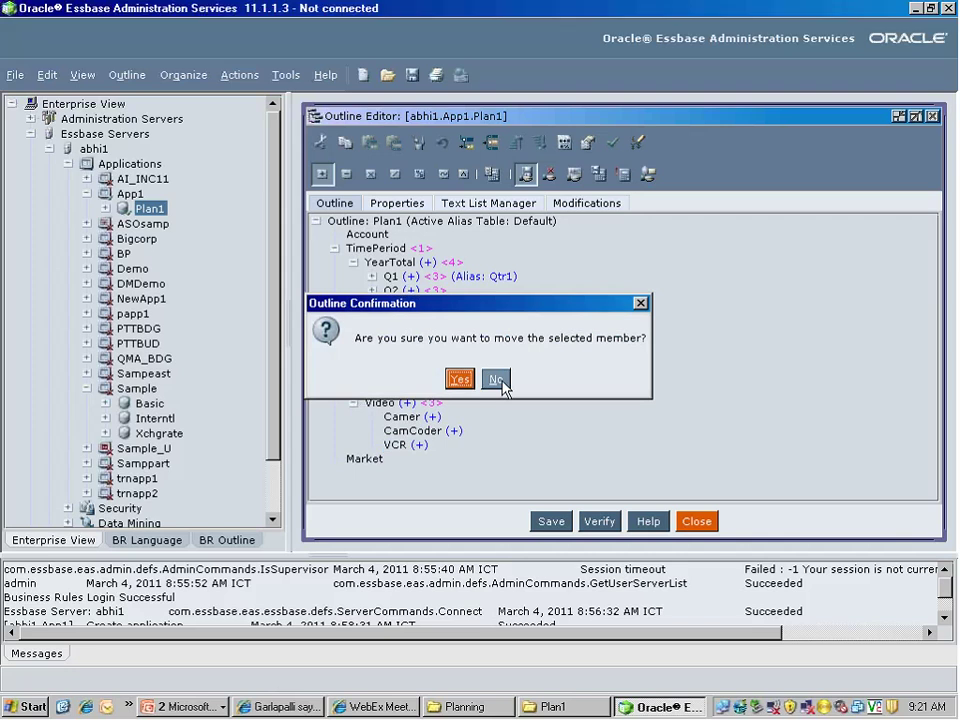
pyautogui.press('Return')
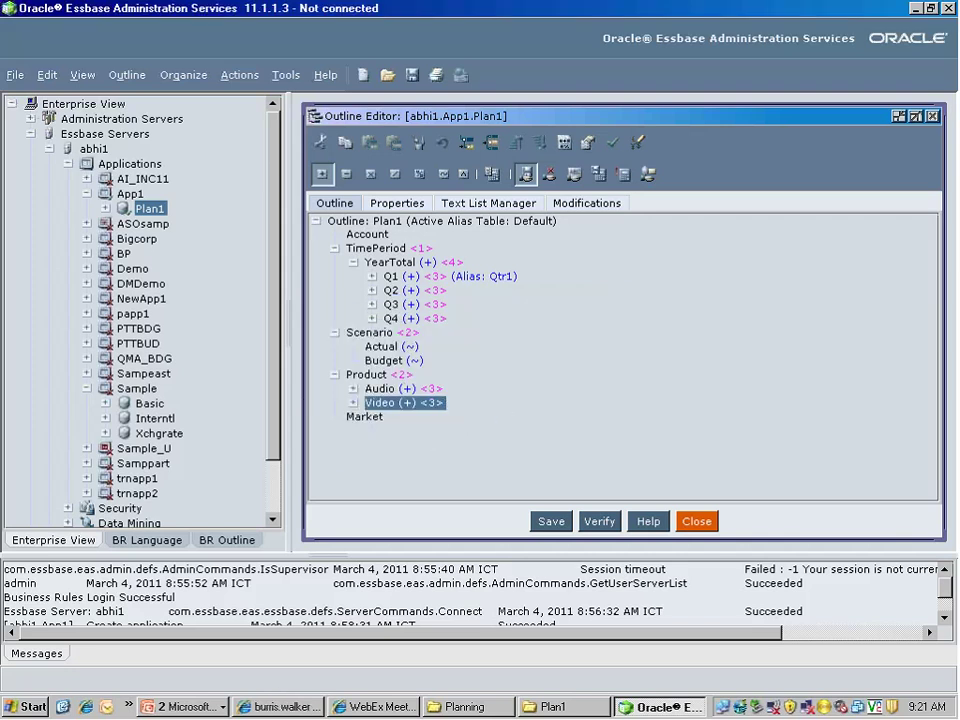
pyautogui.click(364, 417)
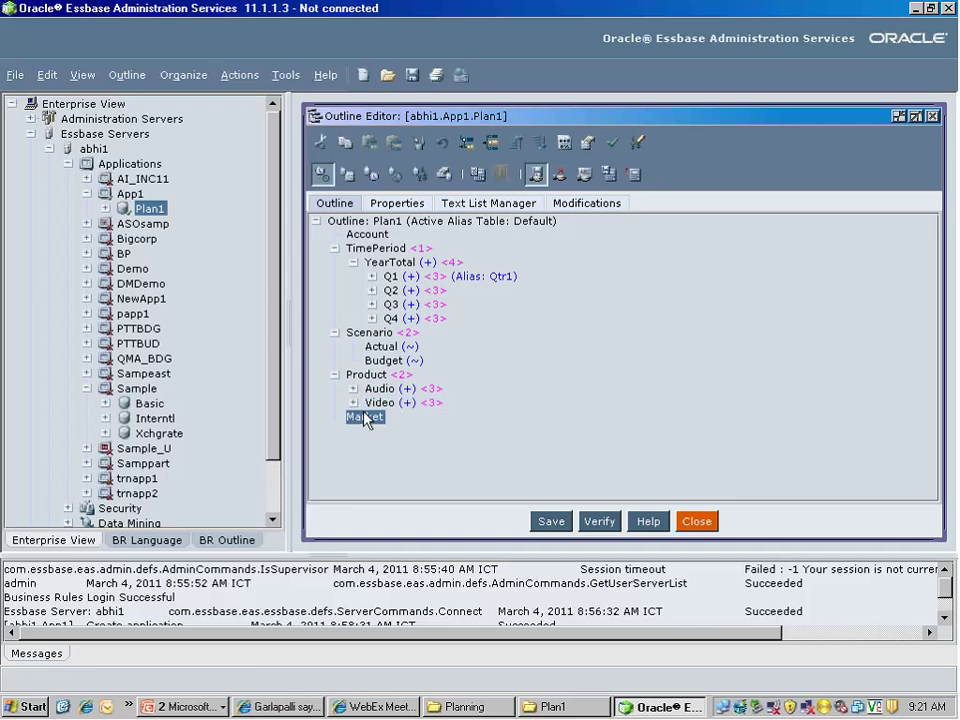
# Add East, West and South as children of Market
pyautogui.rightClick(365, 419)
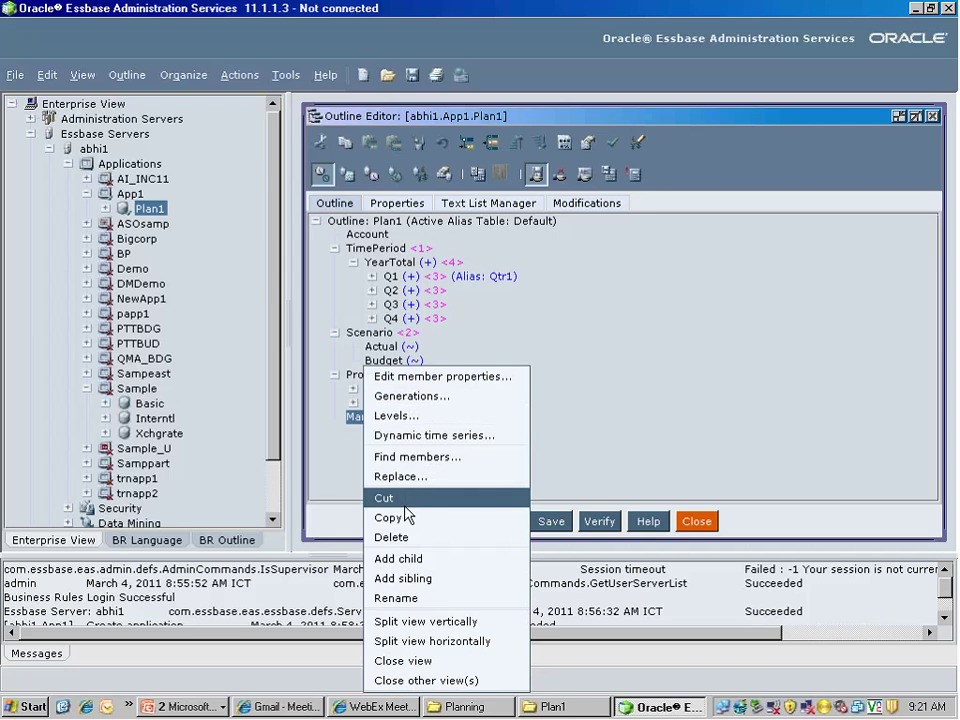
pyautogui.click(398, 560)
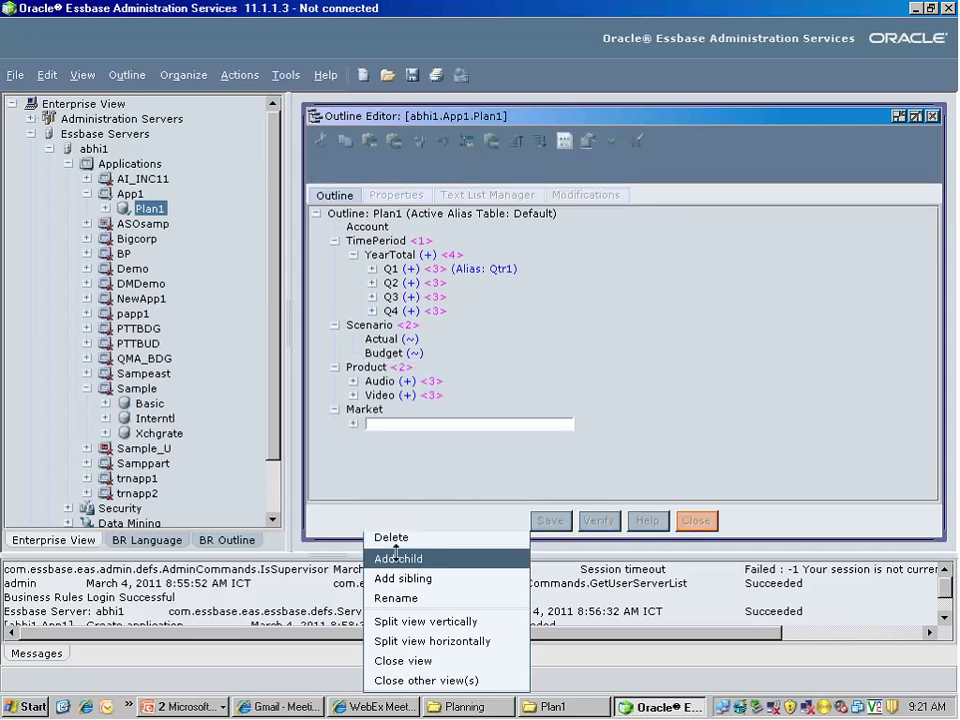
pyautogui.write('East')
pyautogui.press('Return')
pyautogui.write('West')
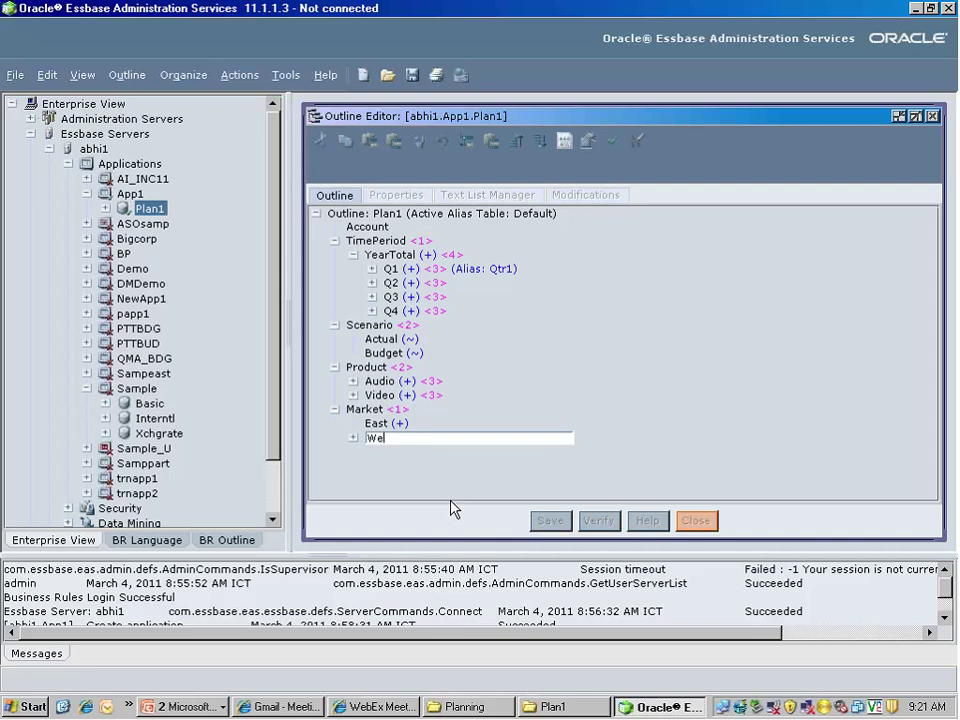
pyautogui.press('Return')
pyautogui.write('South')
pyautogui.press('Return')
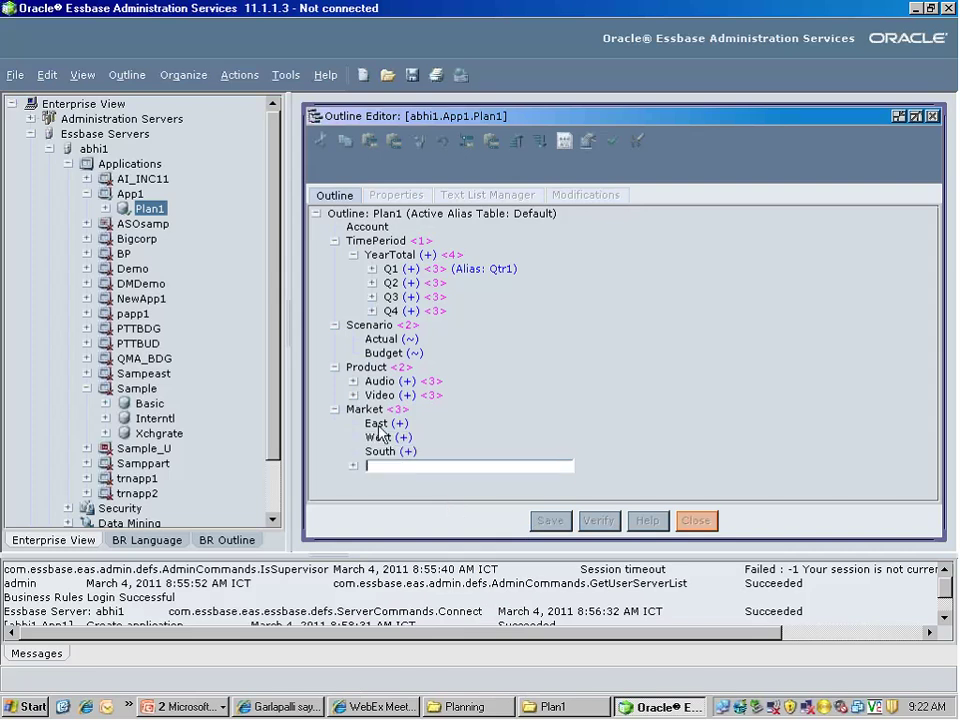
# Add NewYork and Boston under East, then collapse East
pyautogui.click(378, 424)
pyautogui.click(441, 141)
pyautogui.write('NewYork')
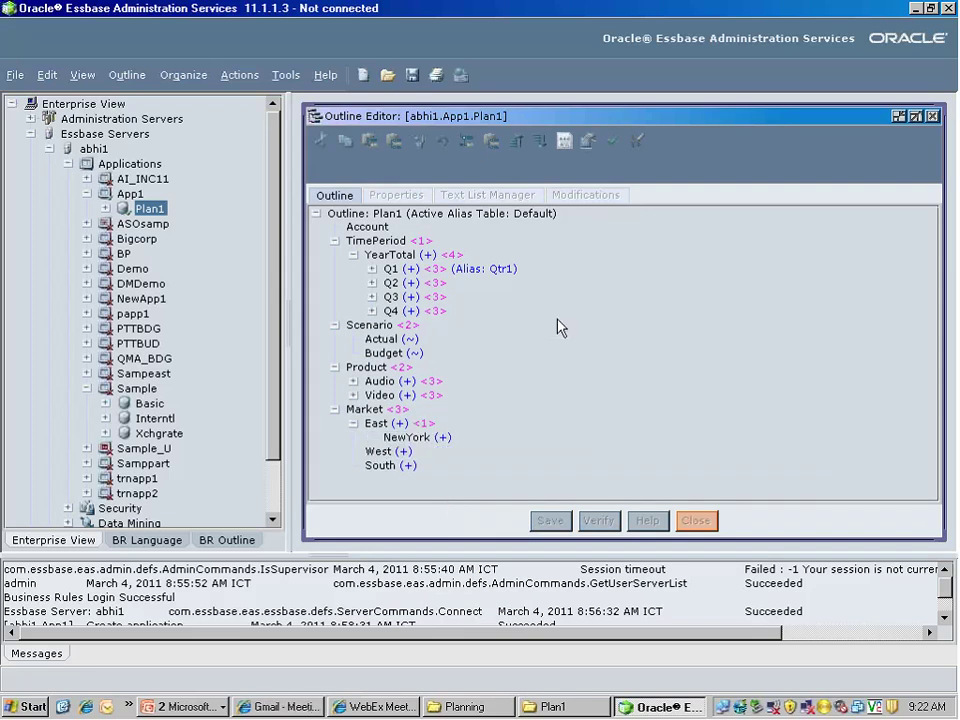
pyautogui.press('Return')
pyautogui.write('Boston')
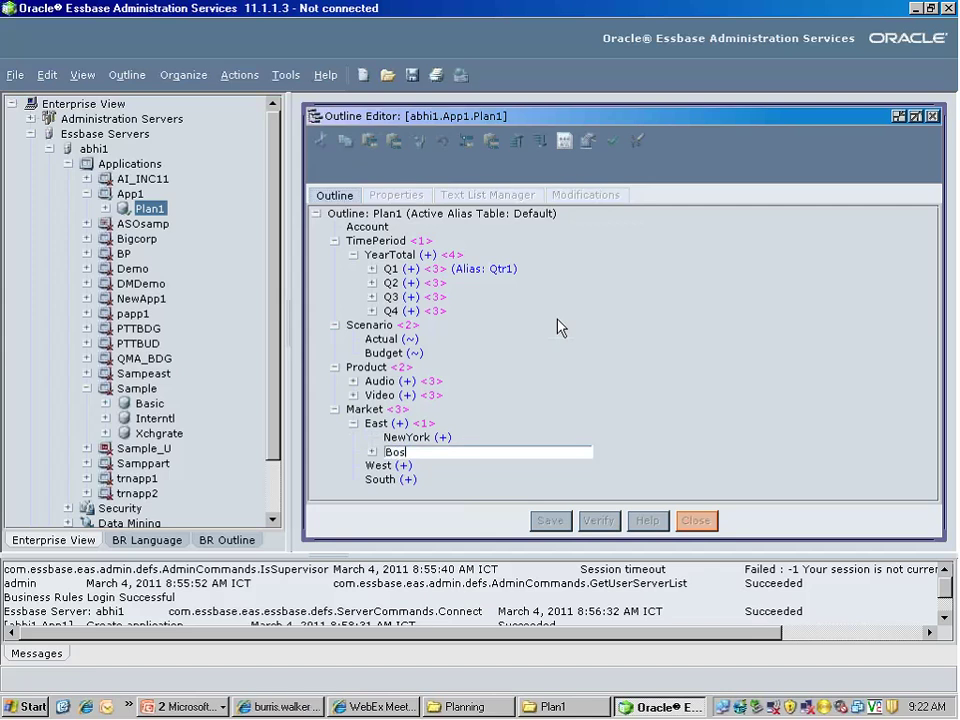
pyautogui.press('Return')
pyautogui.press('Escape')
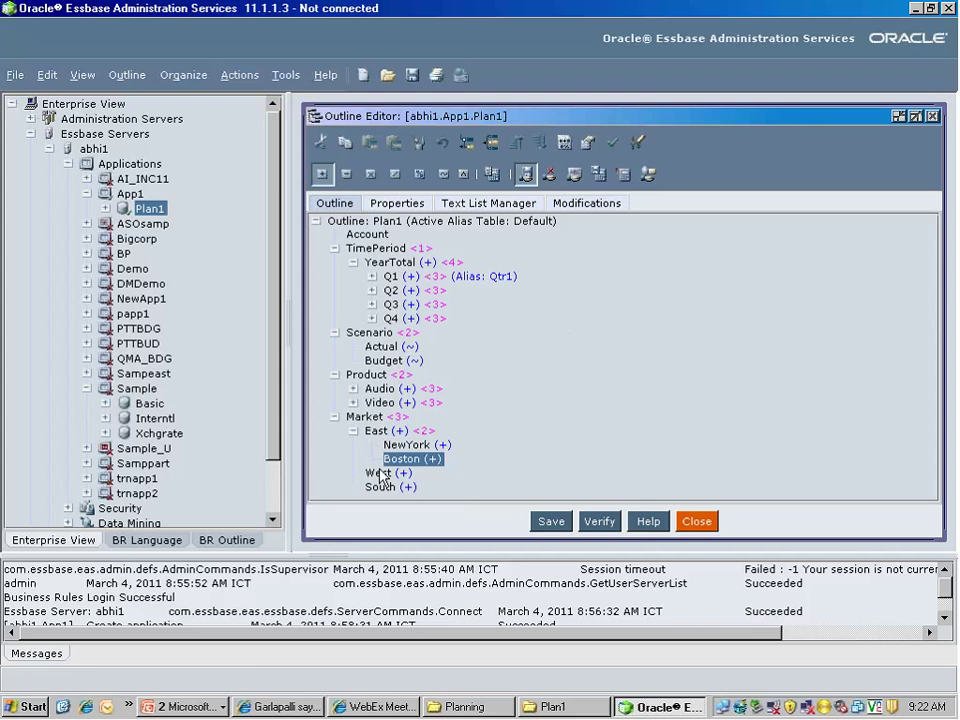
pyautogui.click(352, 431)
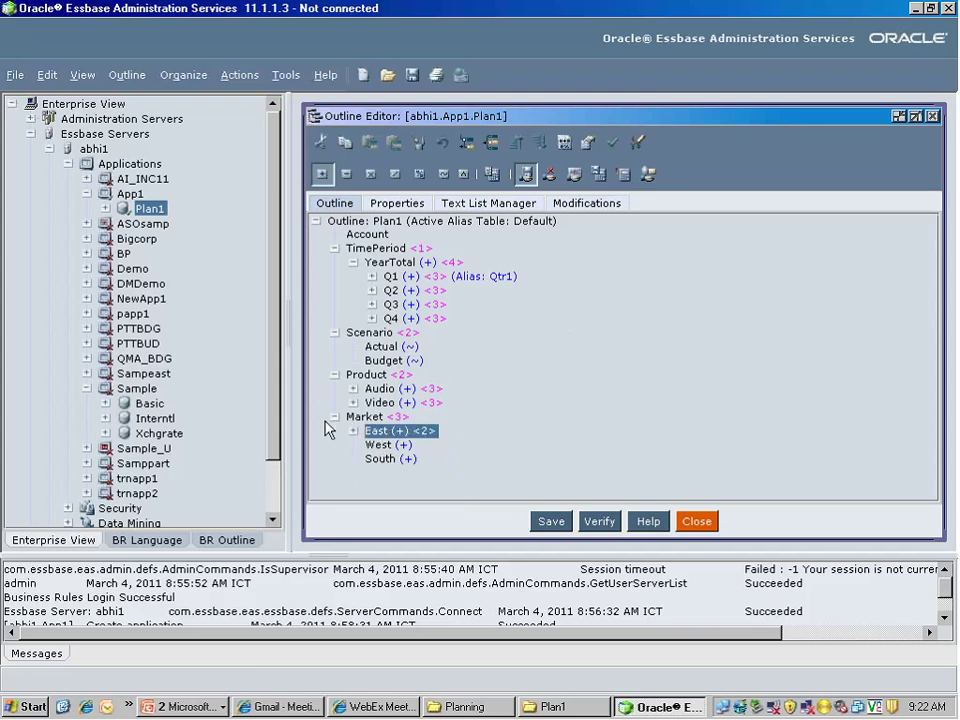
# Collapse the Market, TimePeriod, Scenario and Product branches and add Profit under Account
pyautogui.click(335, 417)
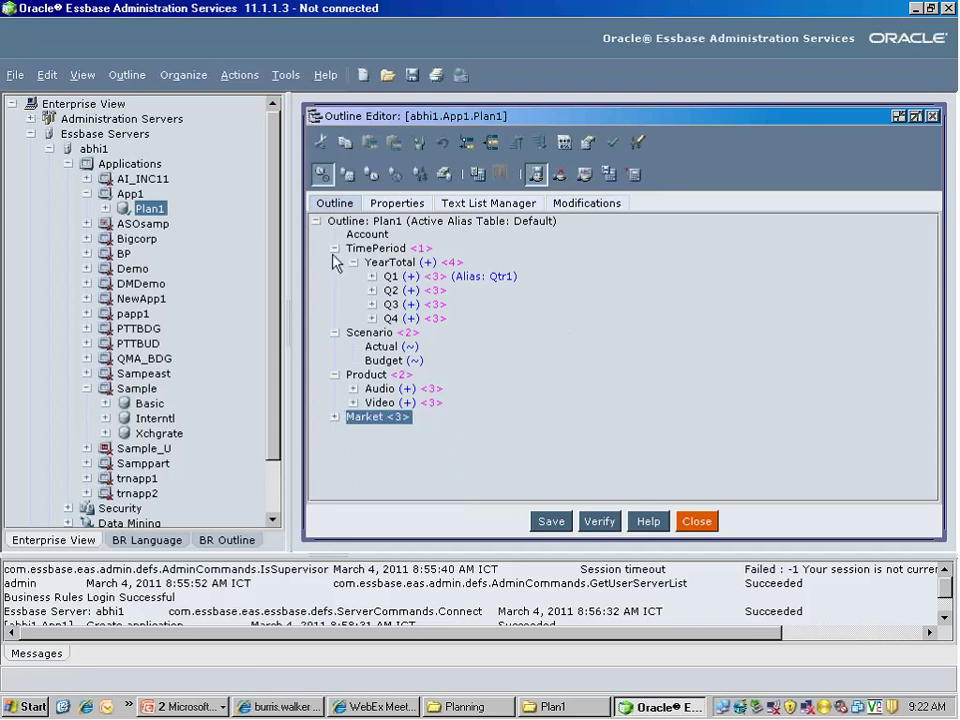
pyautogui.click(366, 236)
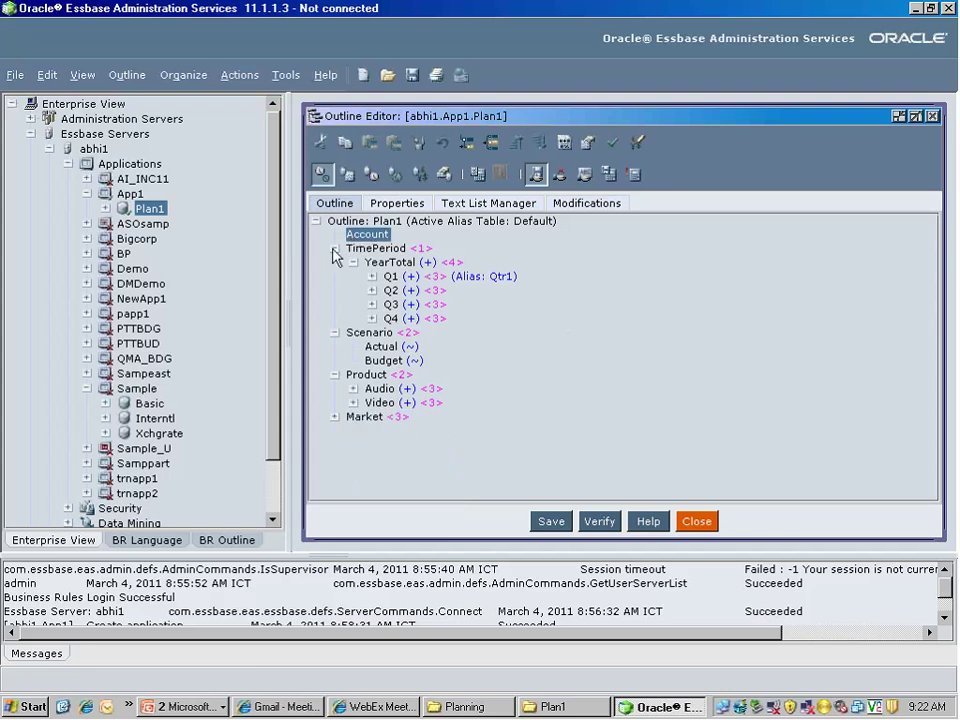
pyautogui.click(335, 248)
pyautogui.click(335, 262)
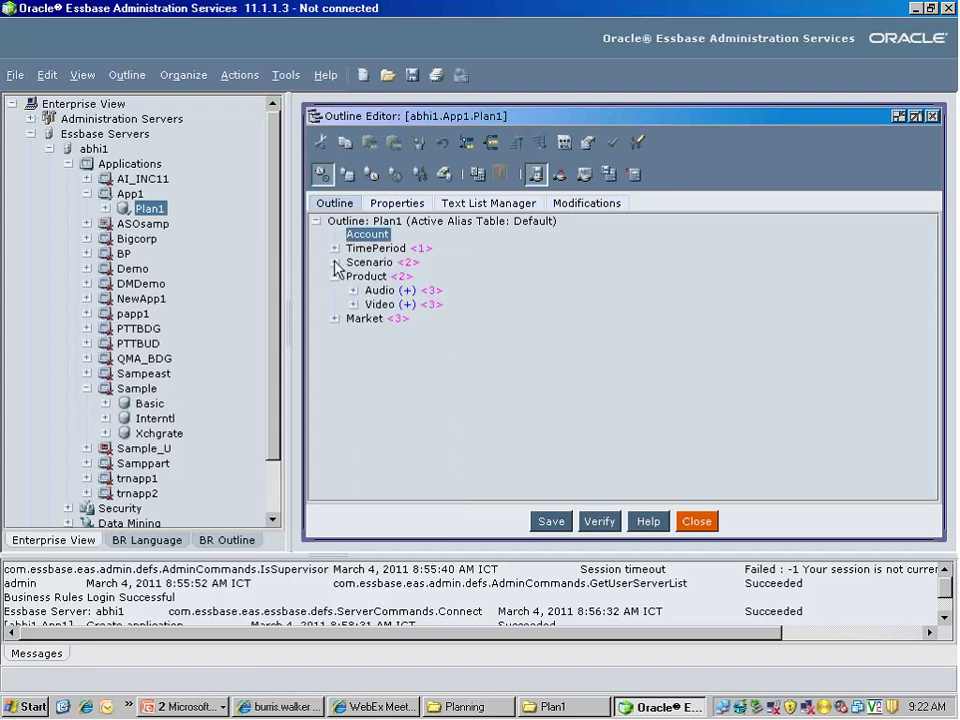
pyautogui.click(335, 276)
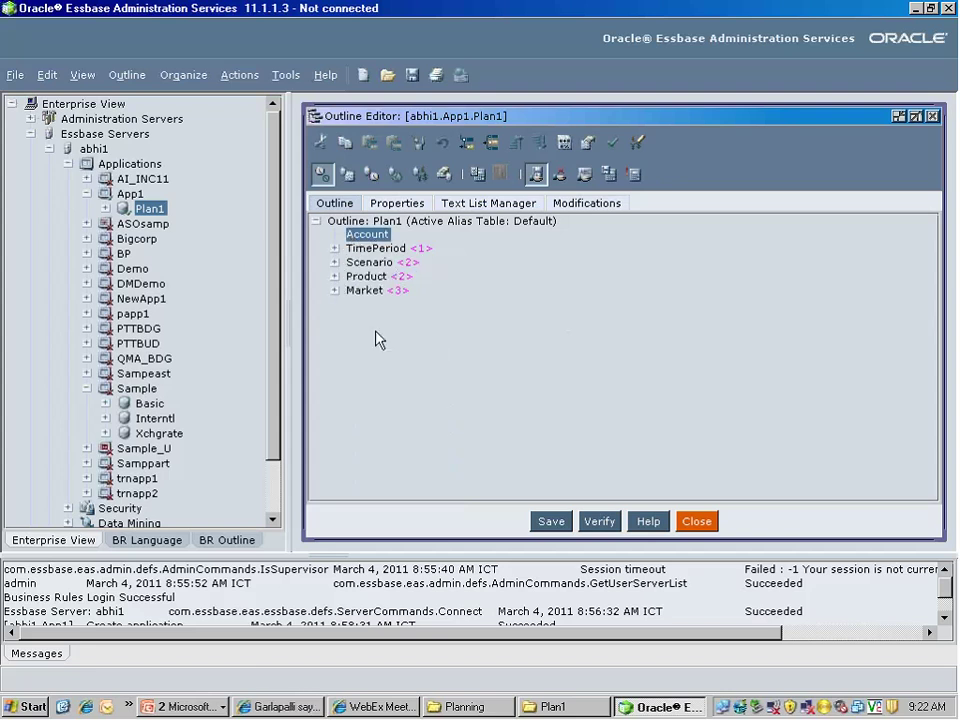
pyautogui.rightClick(367, 235)
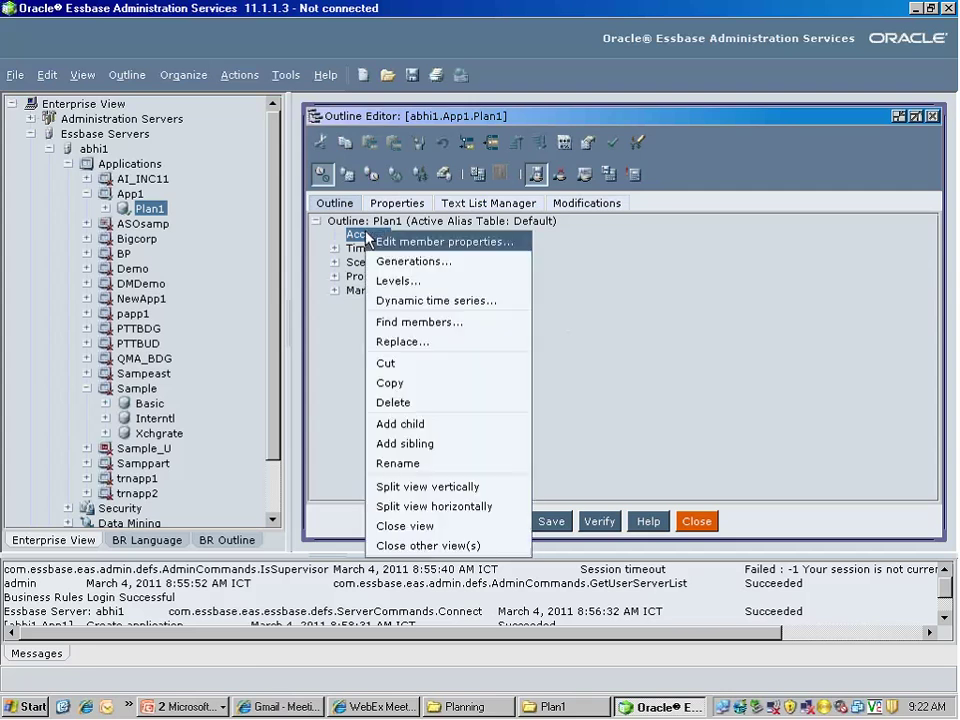
pyautogui.click(389, 425)
pyautogui.write('Prof')
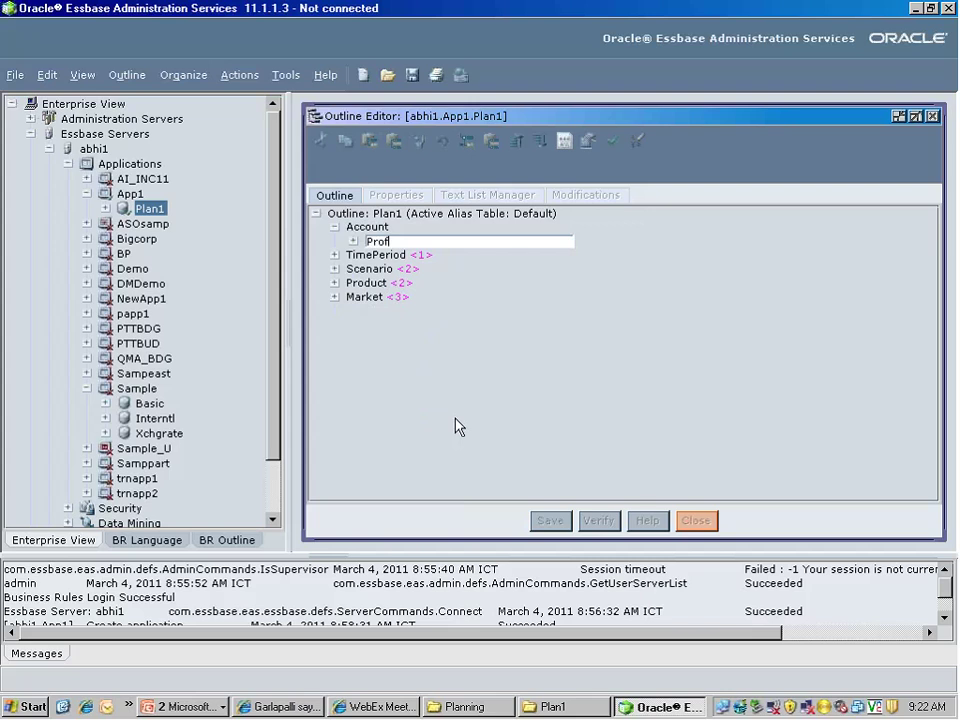
pyautogui.write('it')
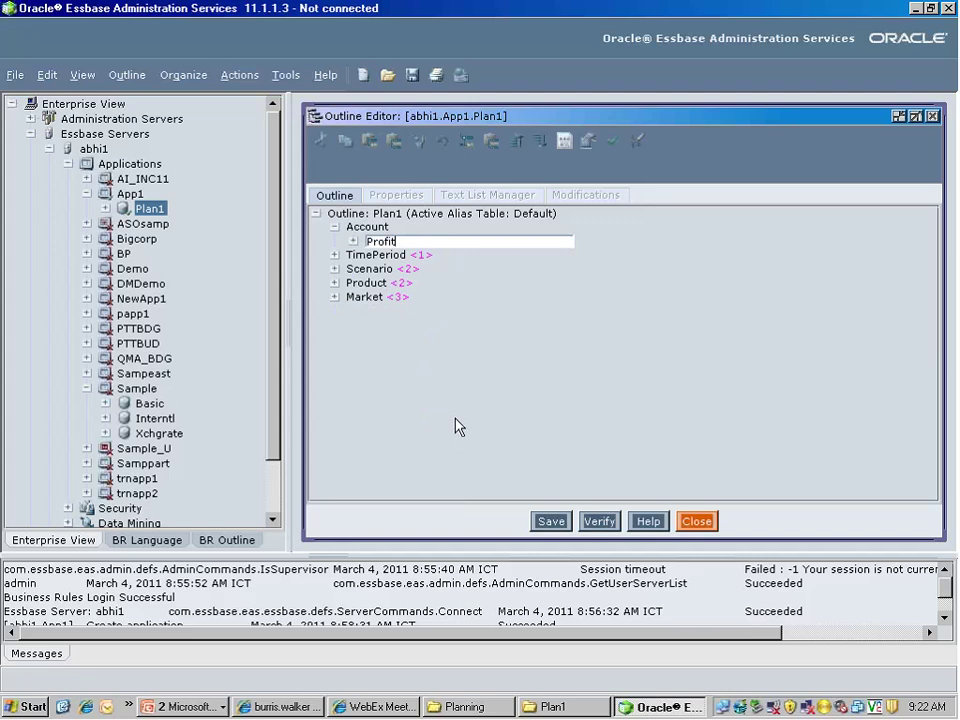
pyautogui.press('Return')
# Add Margin and Expenses under Profit, with Expenses set to subtract (-)
pyautogui.click(385, 242)
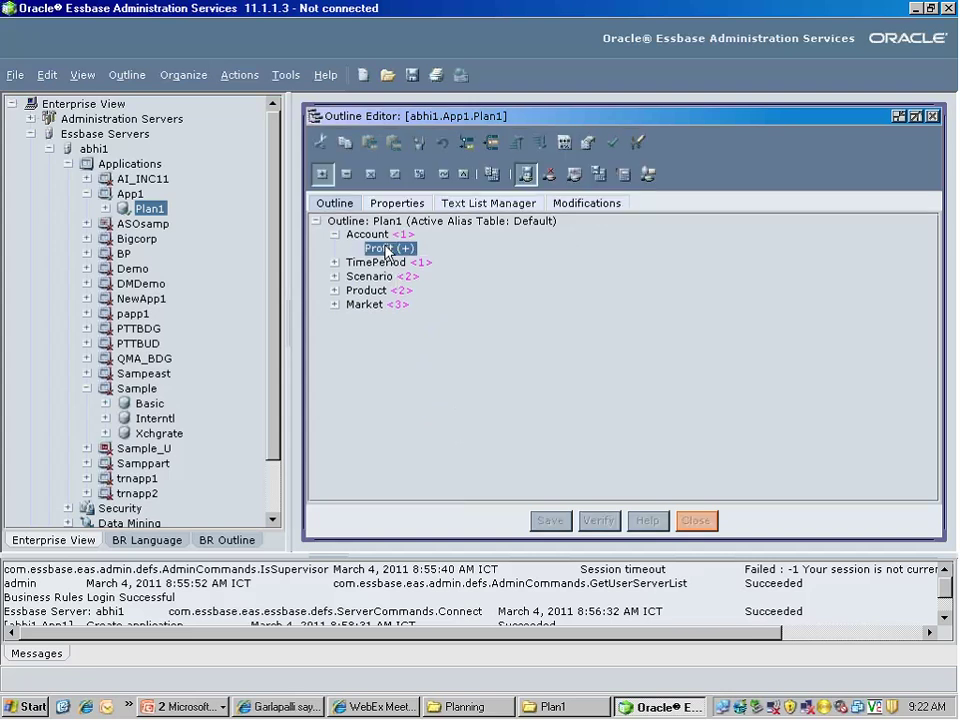
pyautogui.click(466, 143)
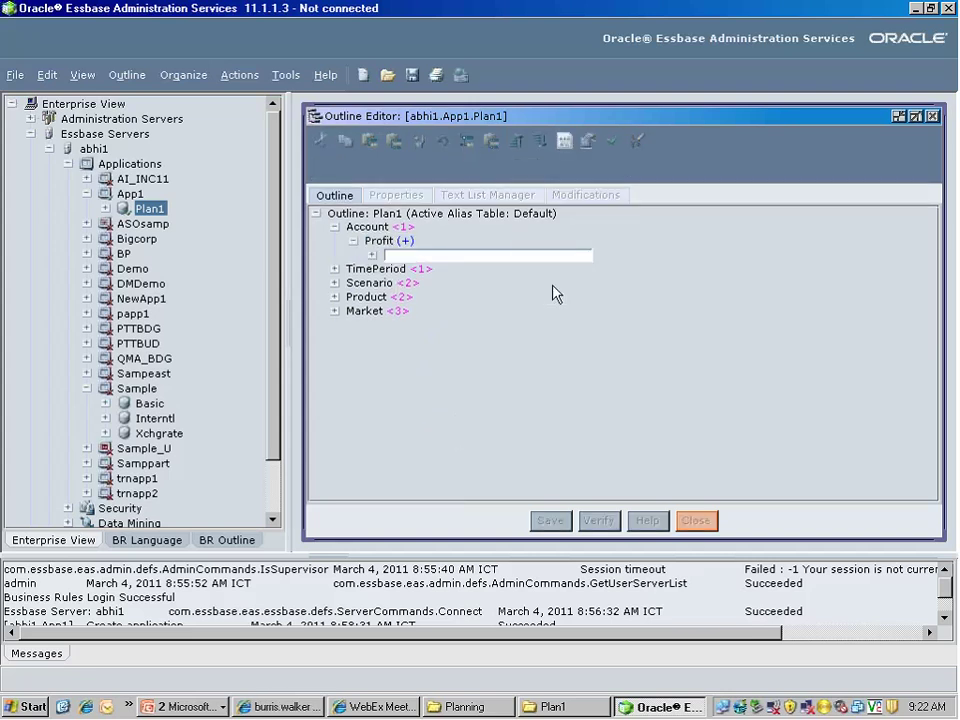
pyautogui.write('Margin')
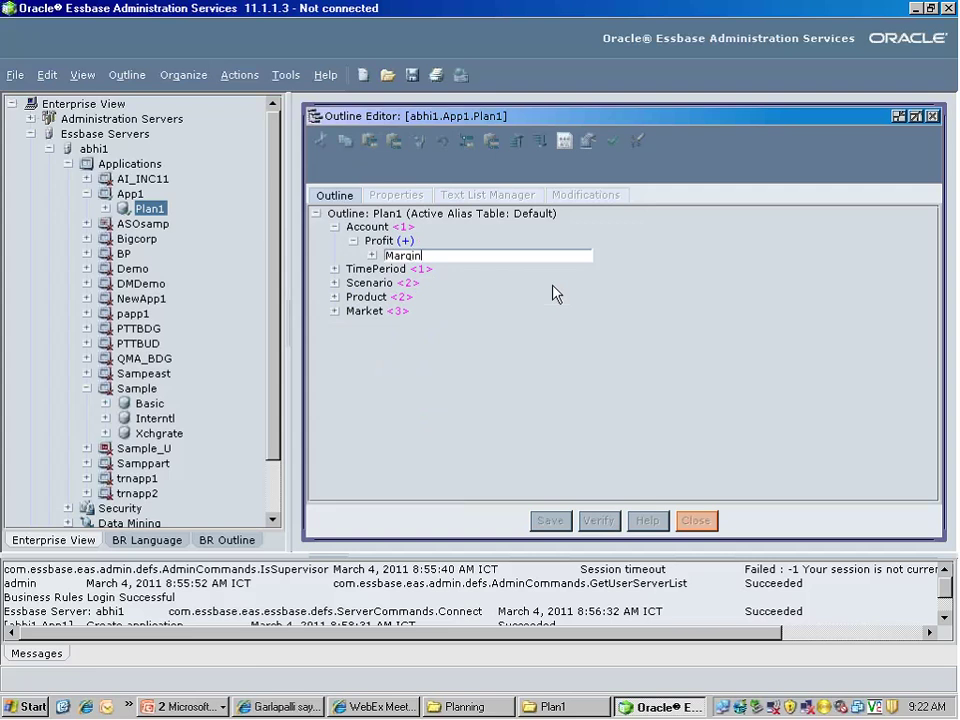
pyautogui.press('Return')
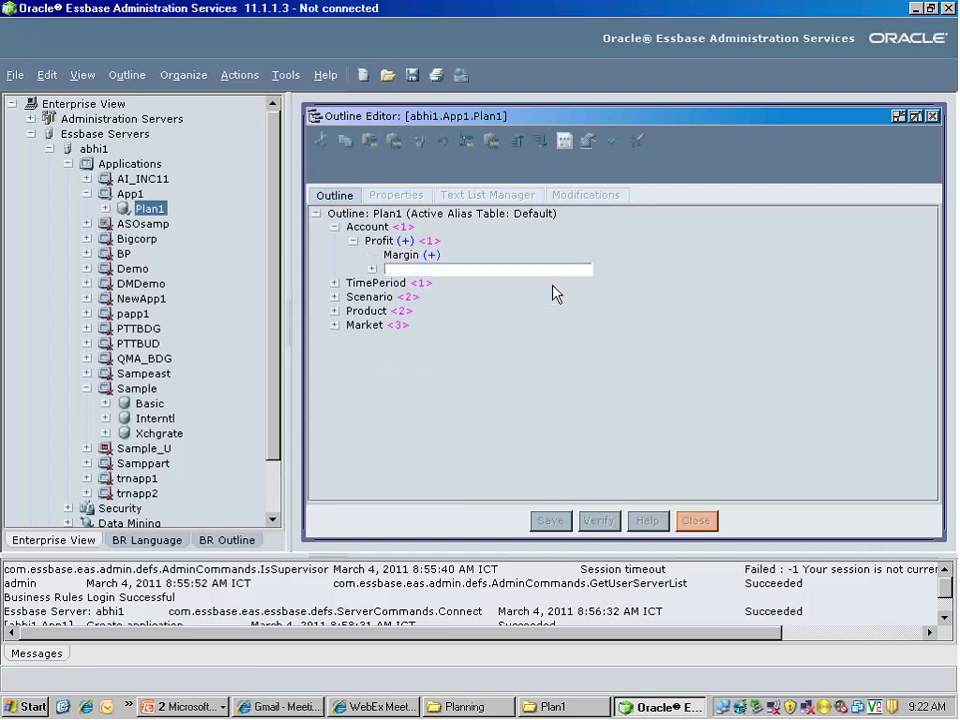
pyautogui.write('Expenses')
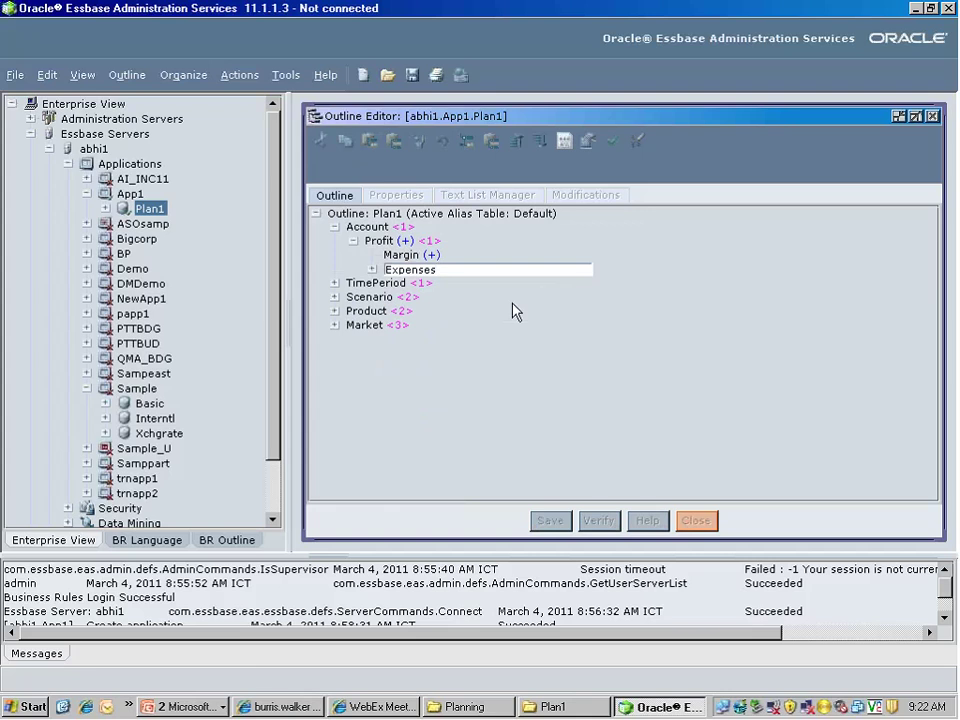
pyautogui.press('Return')
pyautogui.press('Escape')
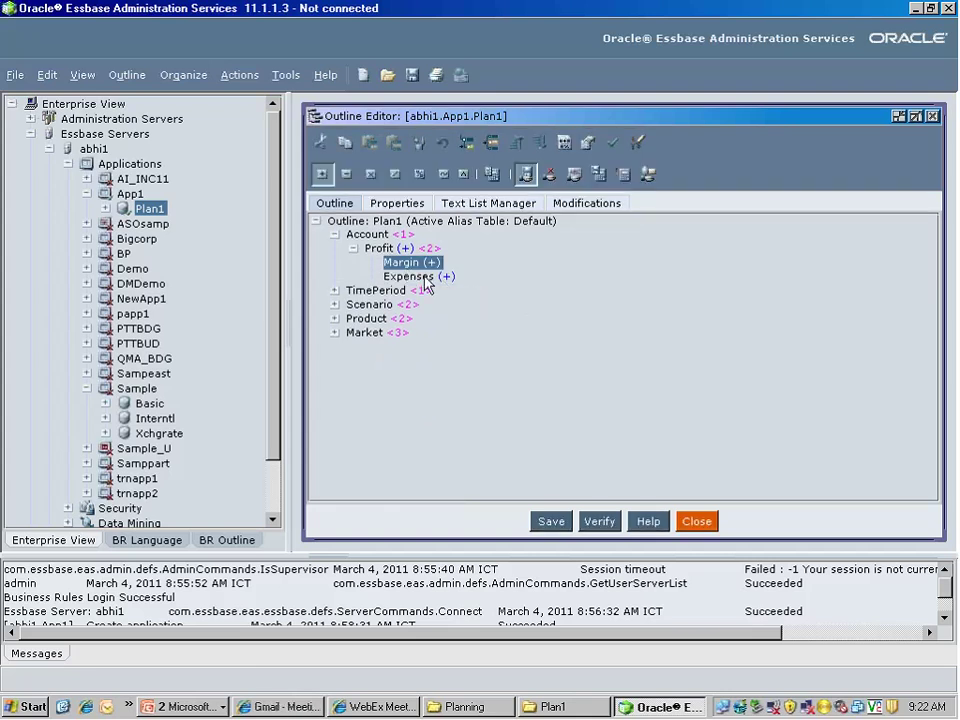
pyautogui.click(440, 278)
pyautogui.click(347, 175)
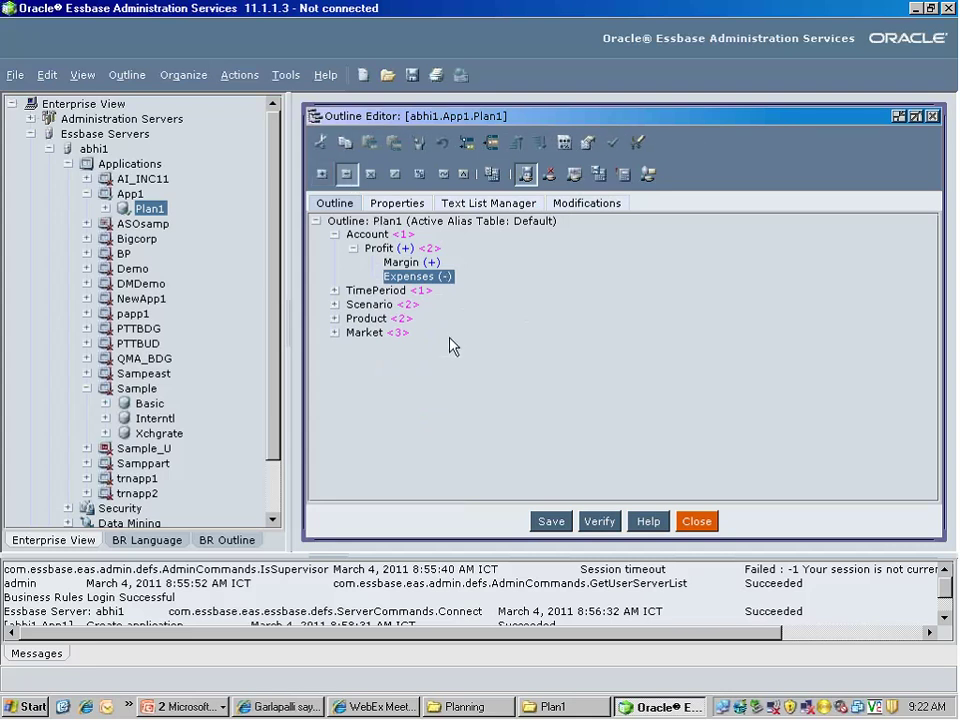
# Add Sales and COGS under Margin, with COGS set to subtract (-)
pyautogui.click(430, 262)
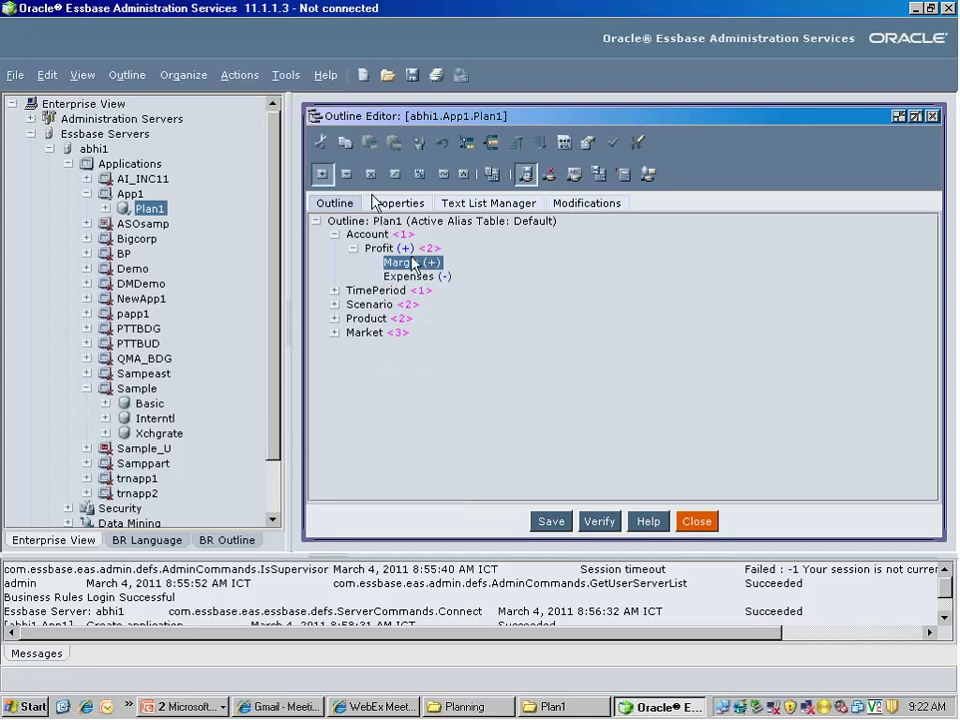
pyautogui.click(466, 144)
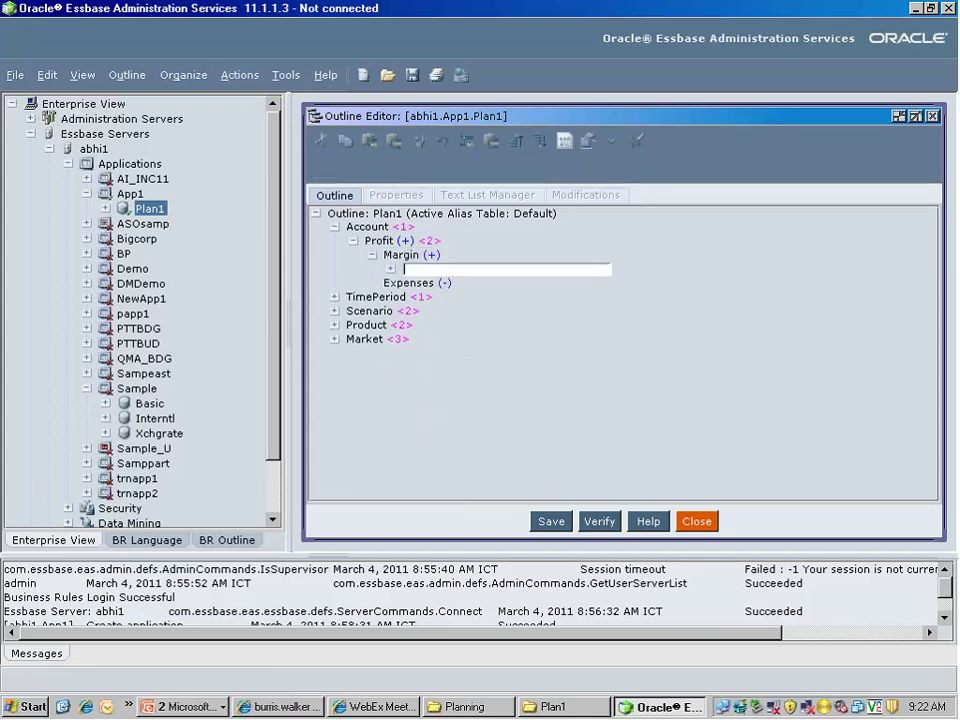
pyautogui.write('Sales')
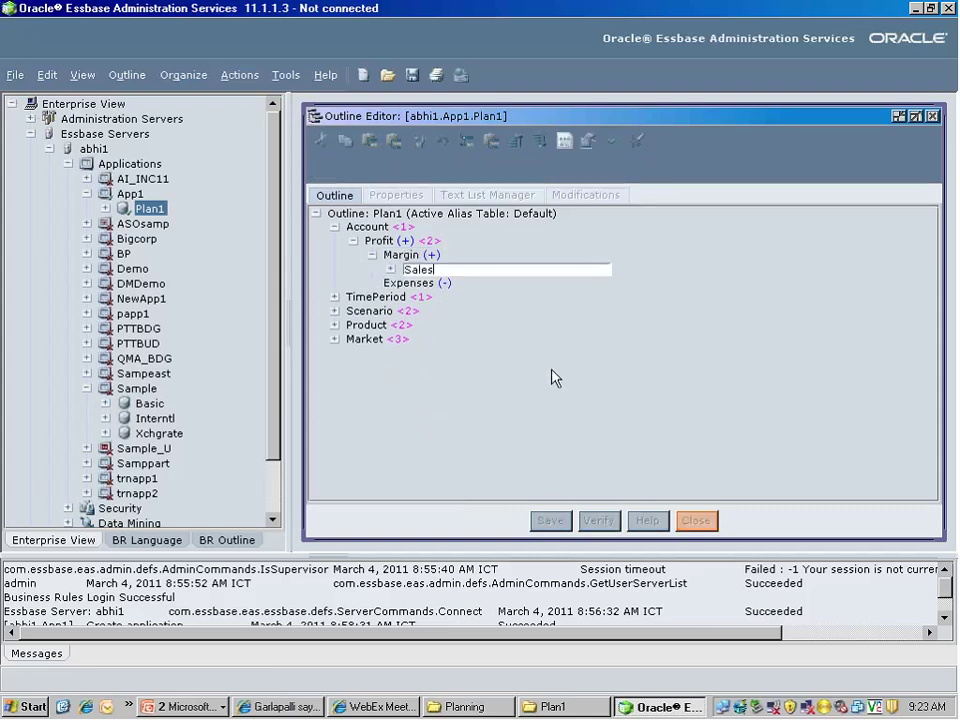
pyautogui.press('Return')
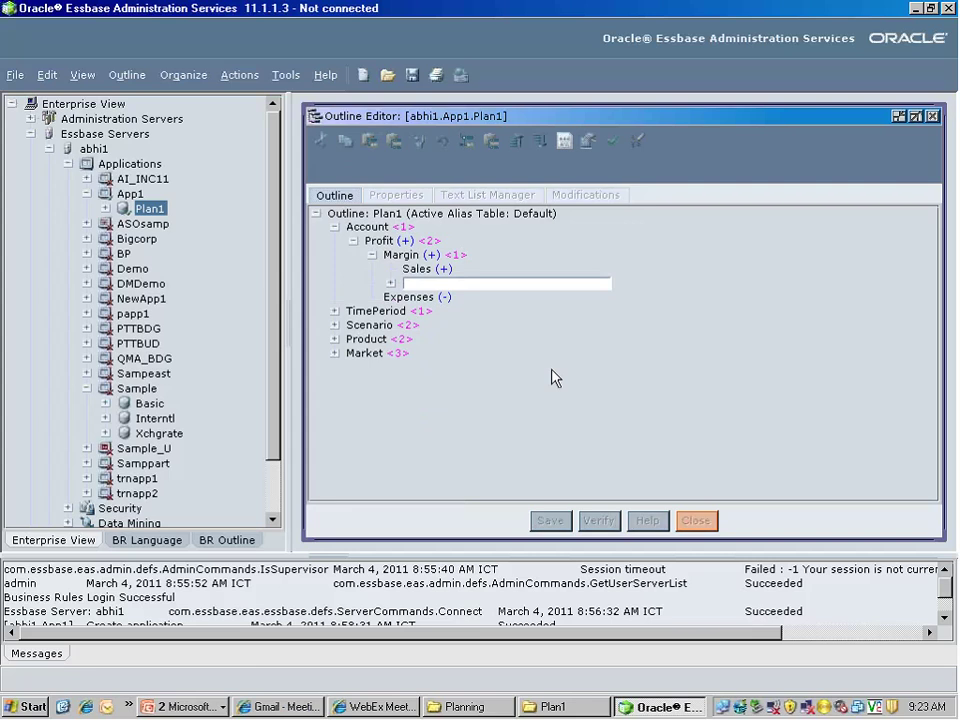
pyautogui.write('COGS')
pyautogui.press('Return')
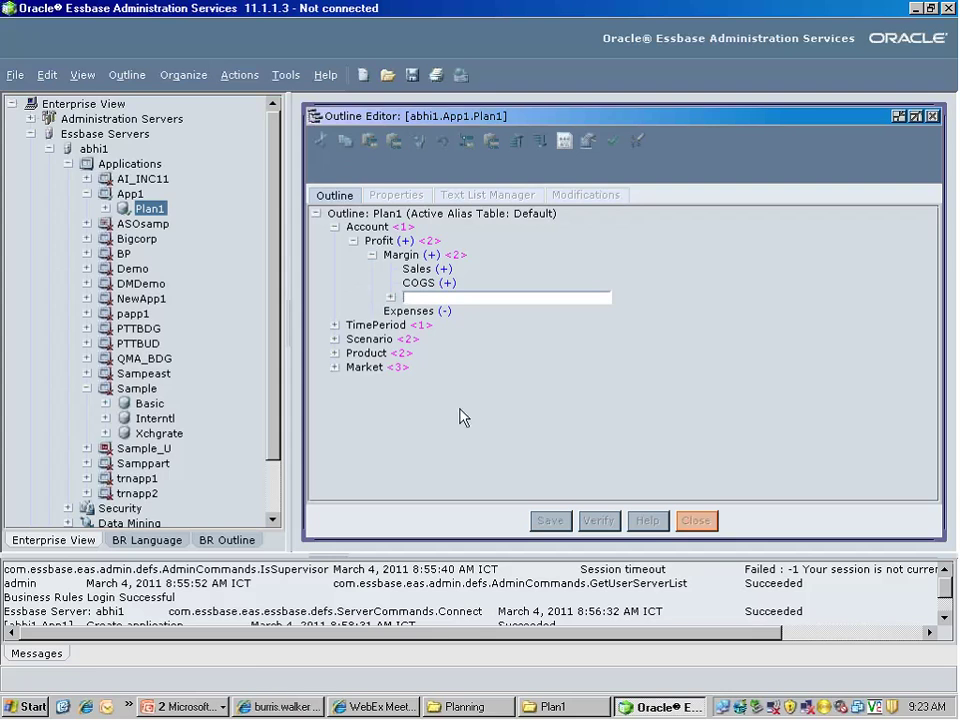
pyautogui.press('Escape')
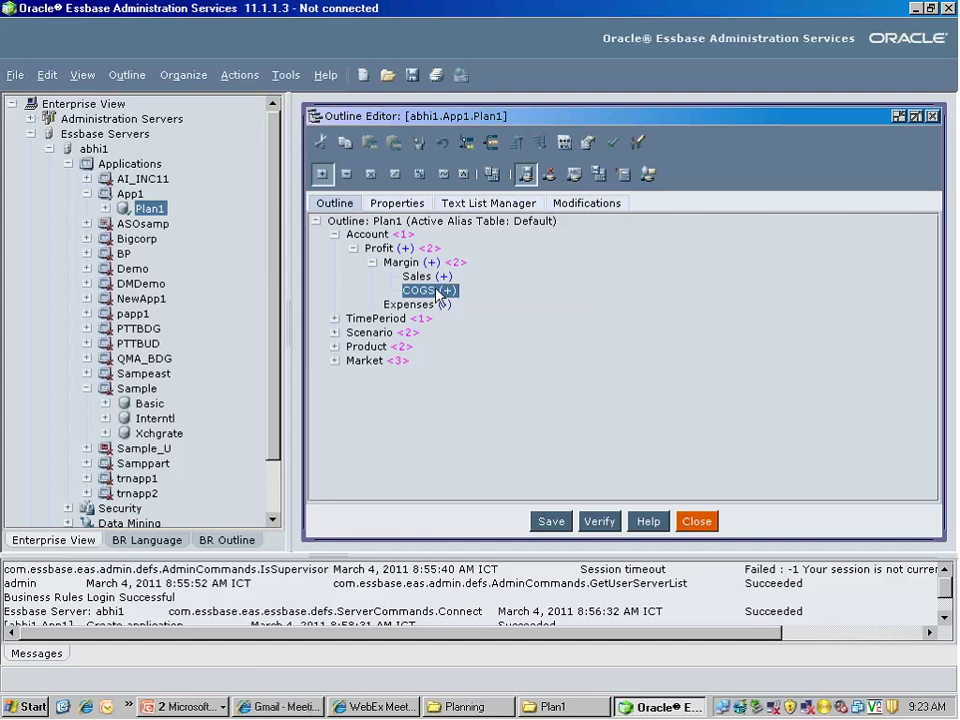
pyautogui.click(346, 174)
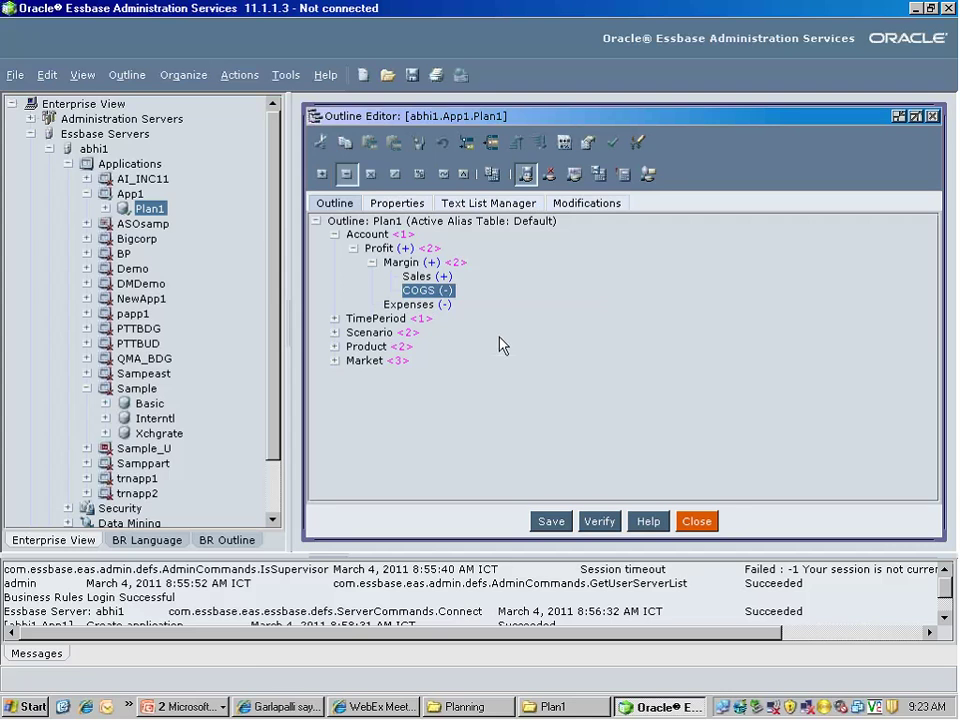
pyautogui.click(403, 305)
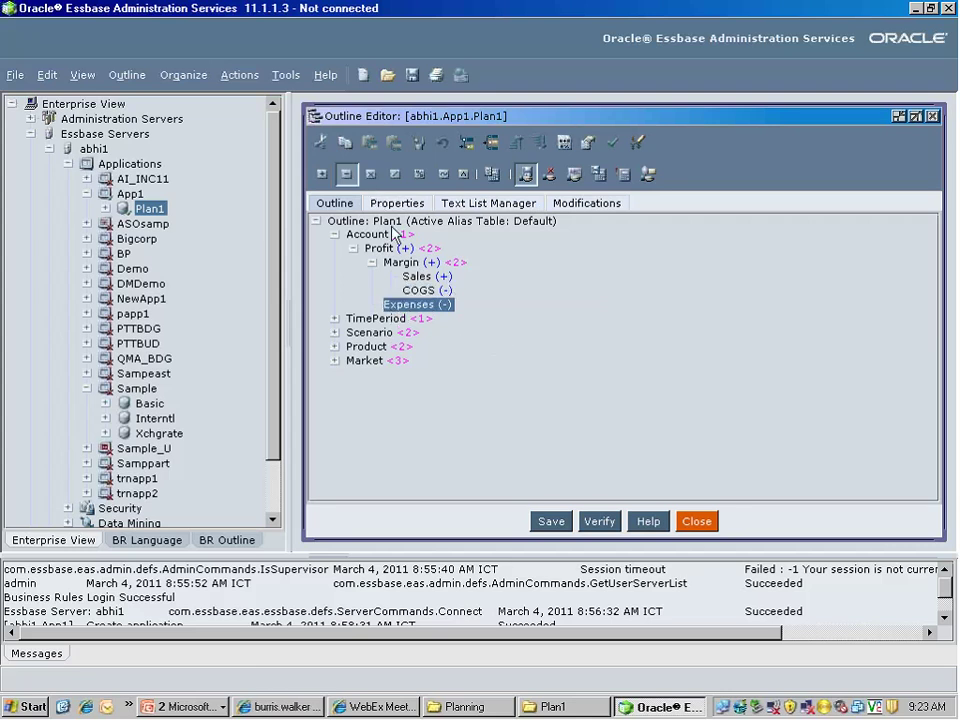
# Enter AdminExp, MarketingExp and MiscExp as additive children under Expenses
pyautogui.click(491, 141)
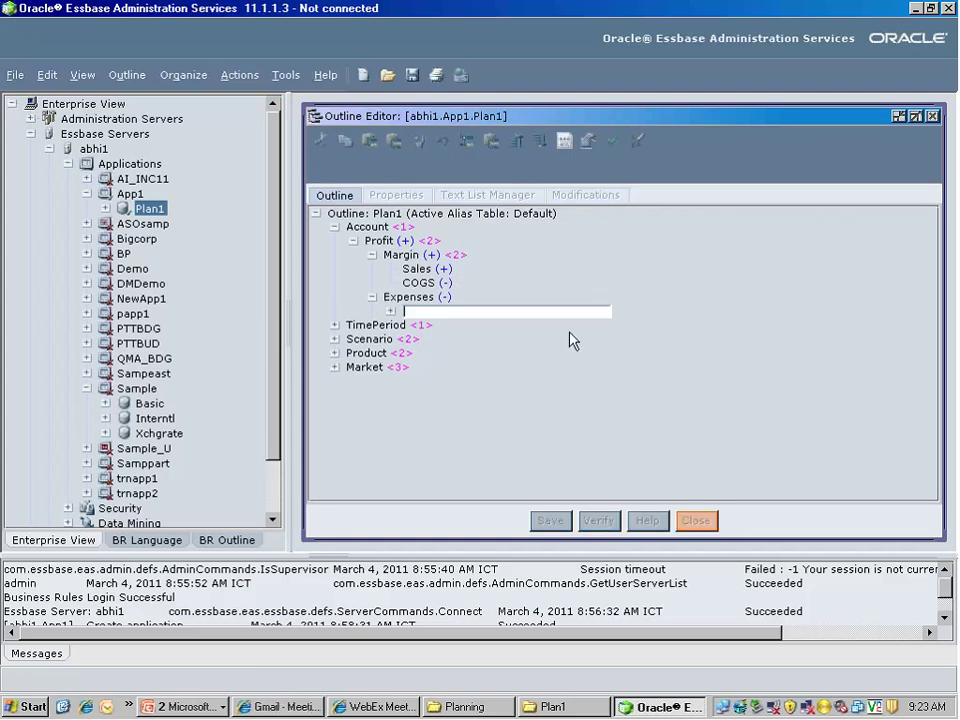
pyautogui.write('AdminExp')
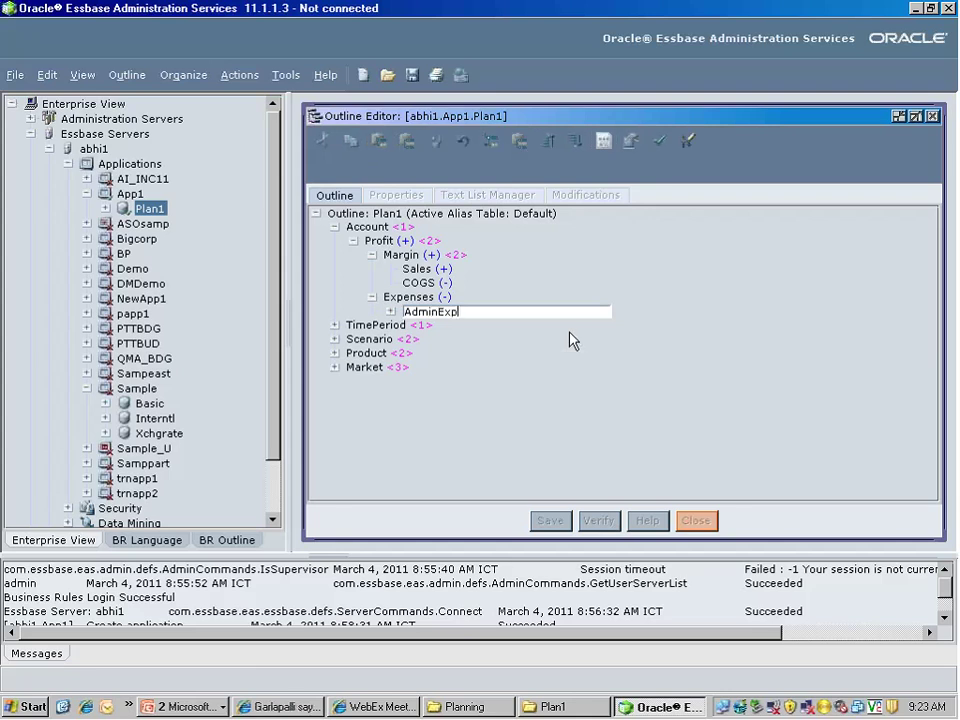
pyautogui.press('Return')
pyautogui.write('Marketing')
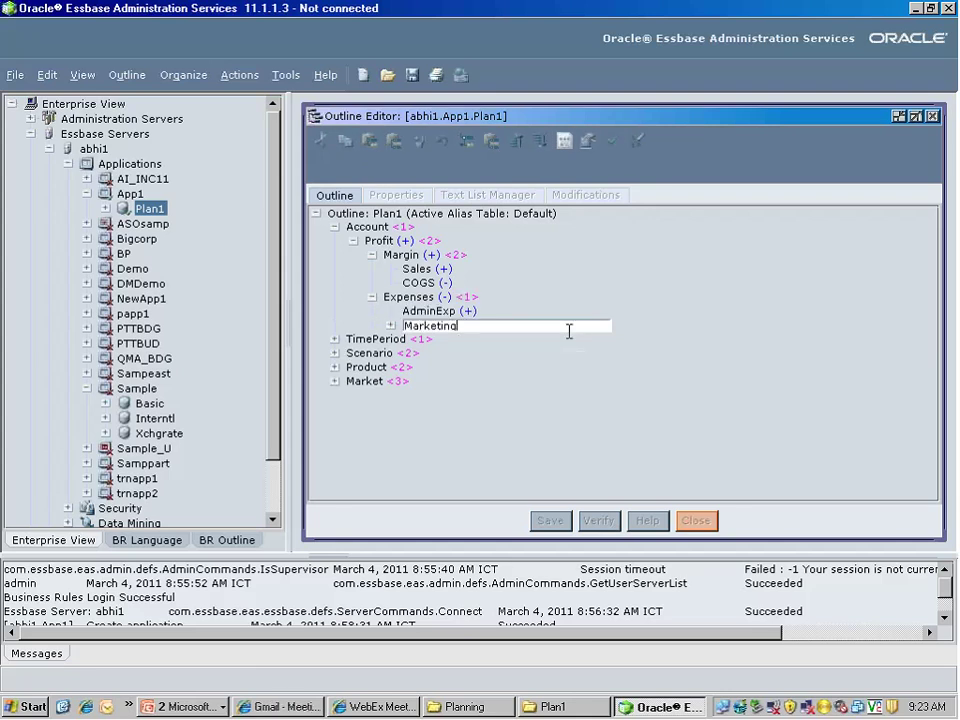
pyautogui.write('Exp')
pyautogui.press('Return')
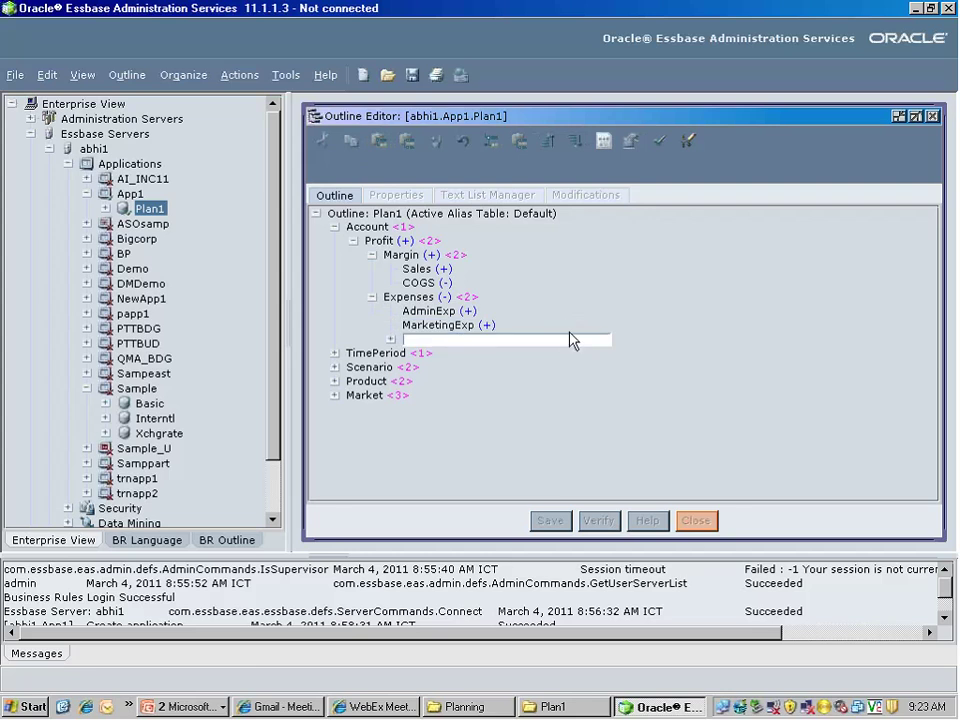
pyautogui.write('M')
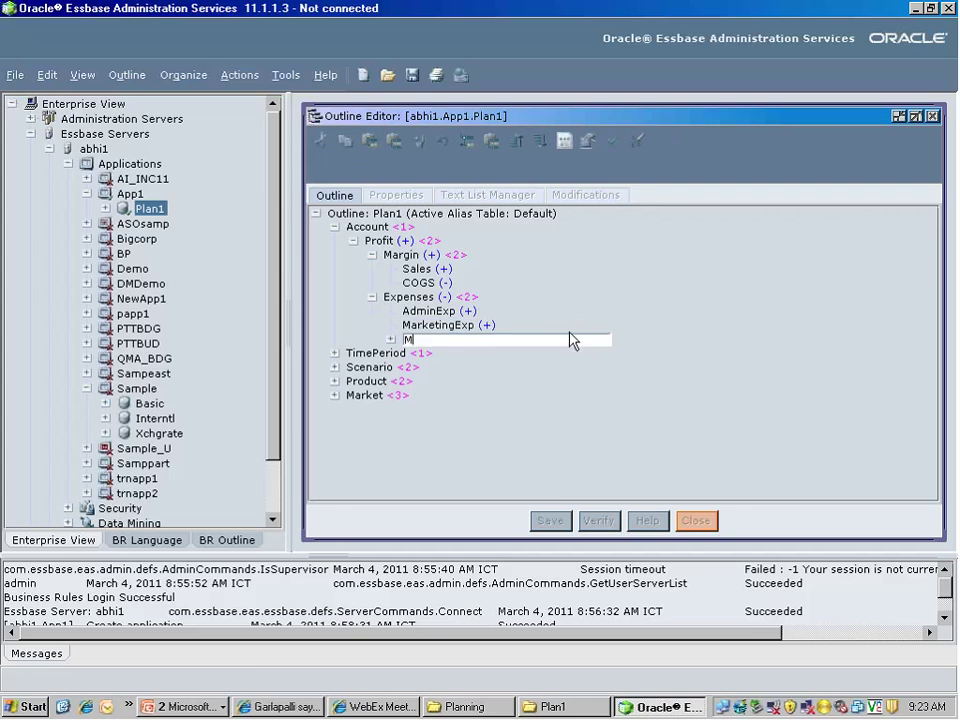
pyautogui.write('iscExp')
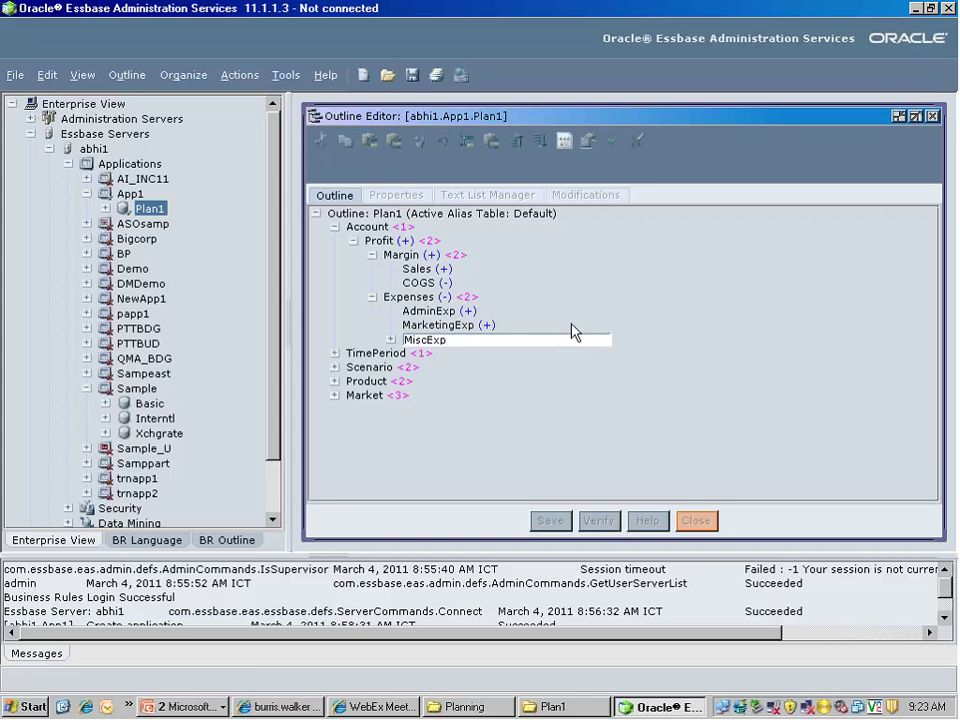
pyautogui.press('Return')
pyautogui.press('Escape')
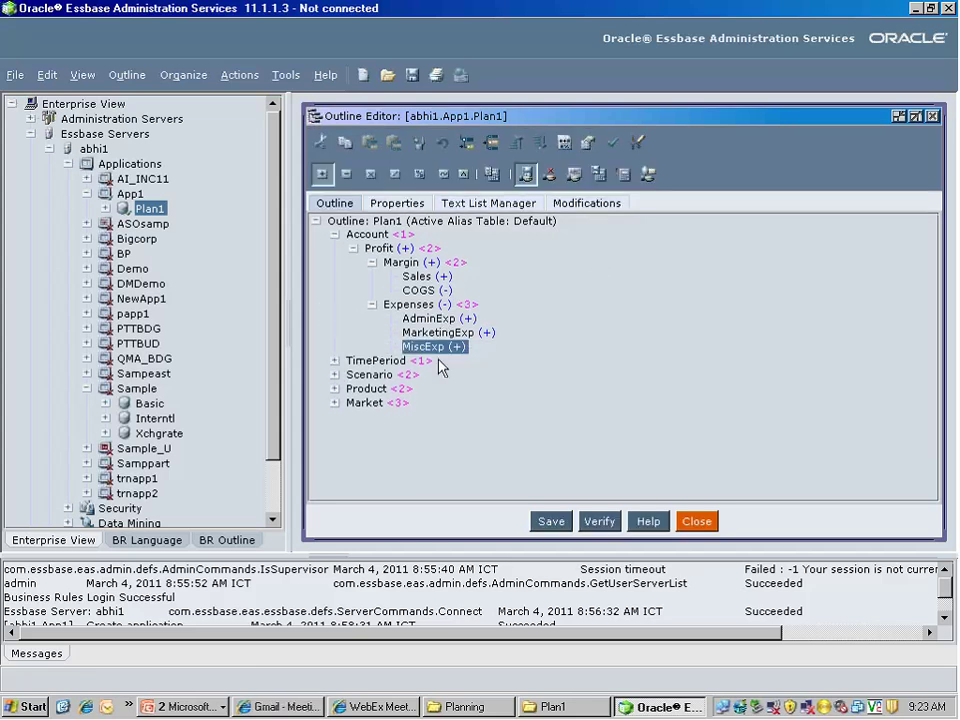
# Collapse Expenses, Margin, Profit and Account, then re-expand Account and Profit
pyautogui.click(418, 306)
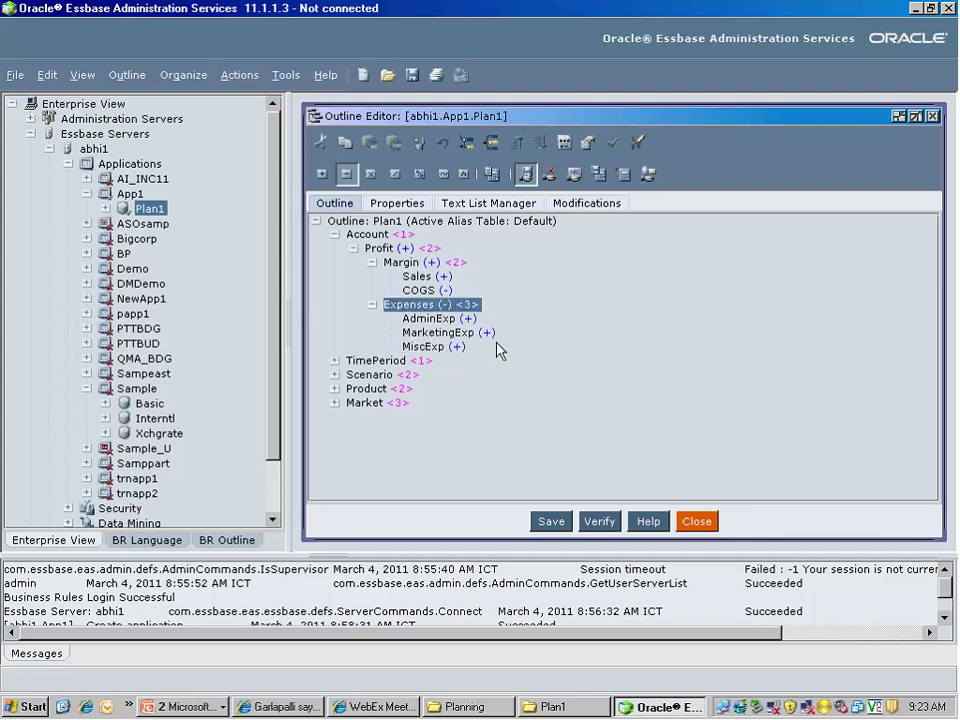
pyautogui.click(372, 305)
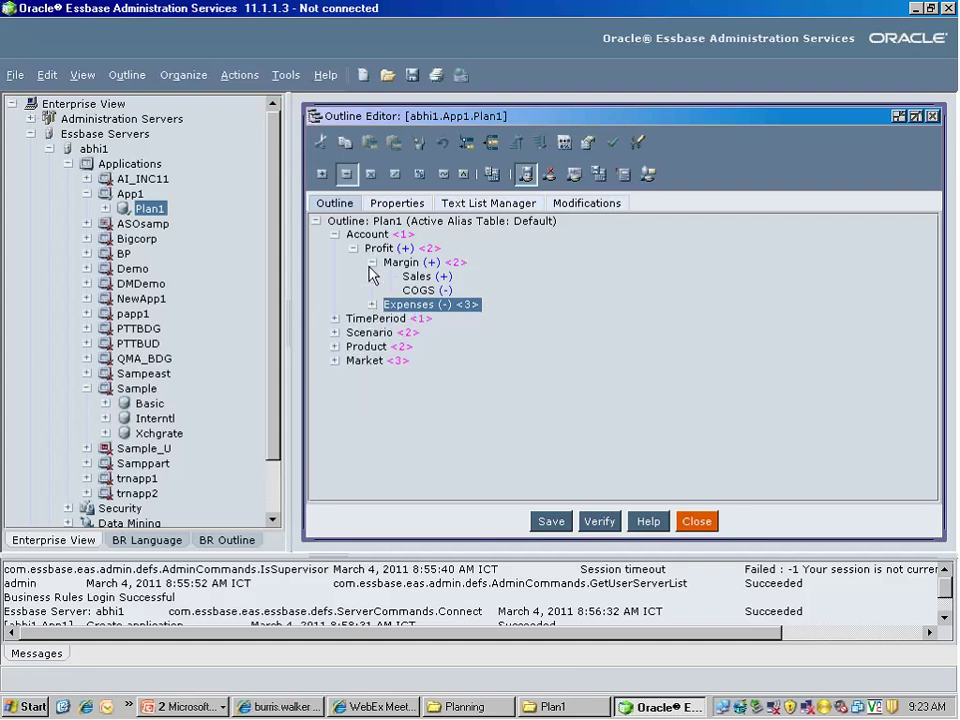
pyautogui.click(371, 264)
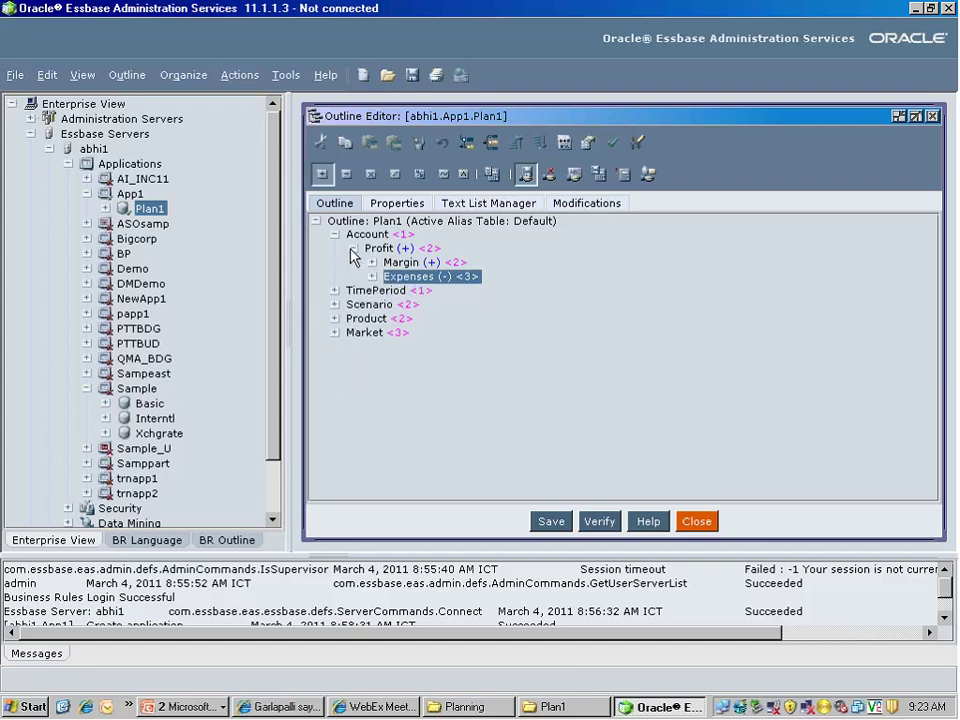
pyautogui.click(352, 248)
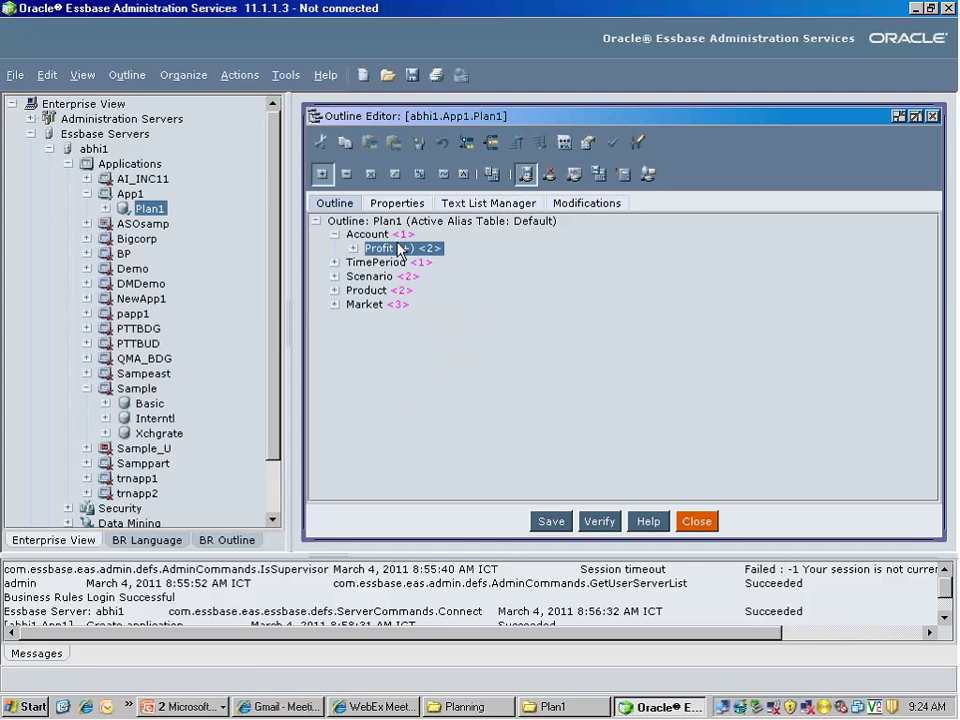
pyautogui.click(335, 236)
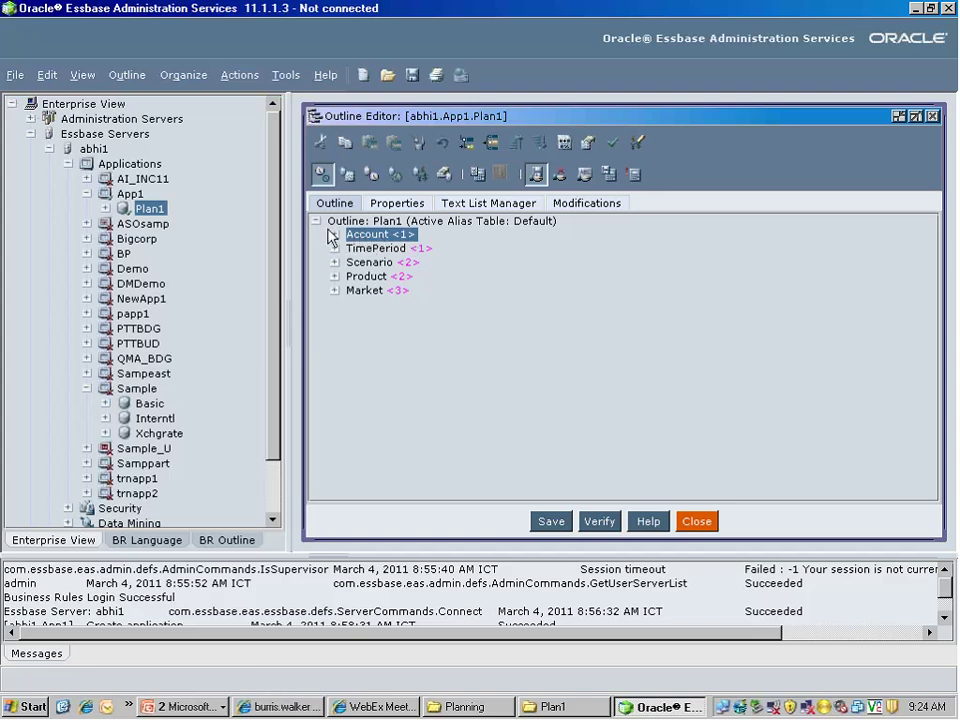
pyautogui.click(335, 235)
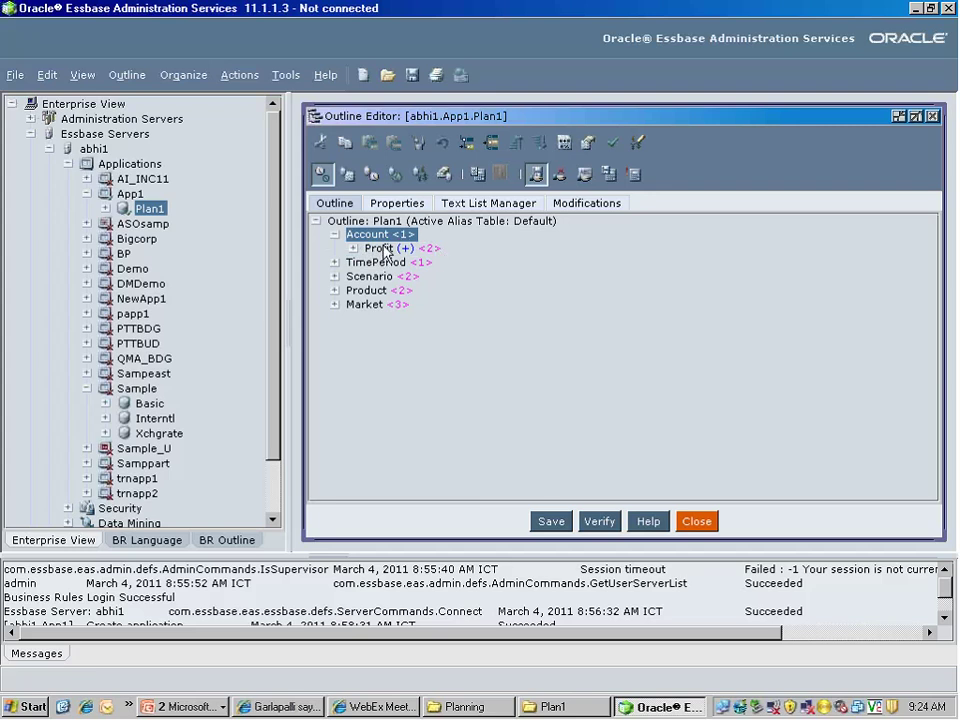
pyautogui.click(355, 248)
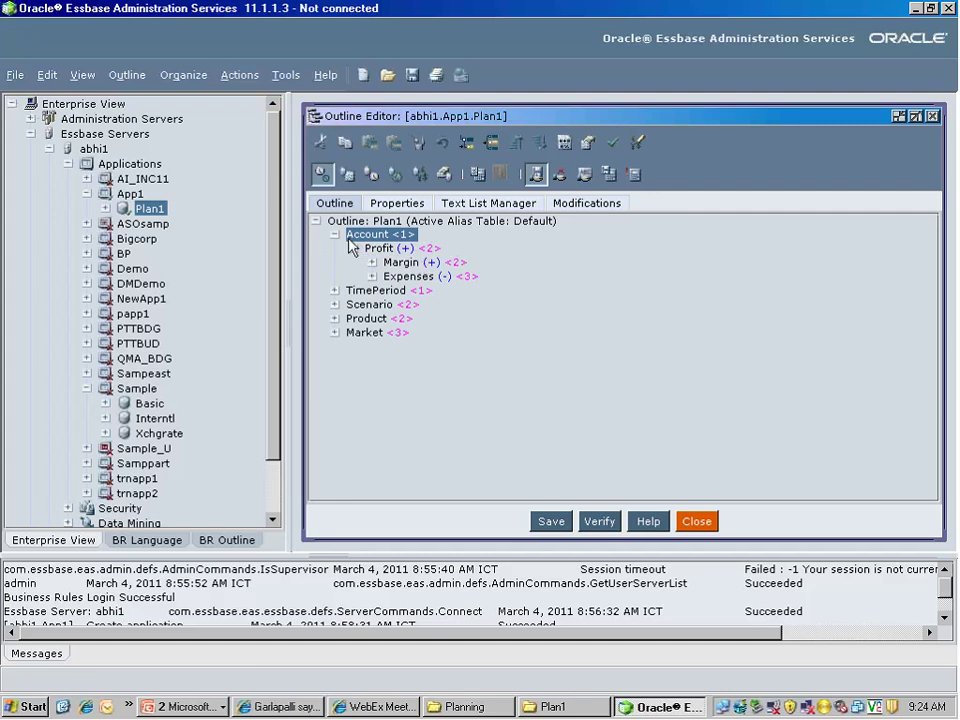
# Verify the Plan1 outline, acknowledge the success message, and save it
pyautogui.click(606, 523)
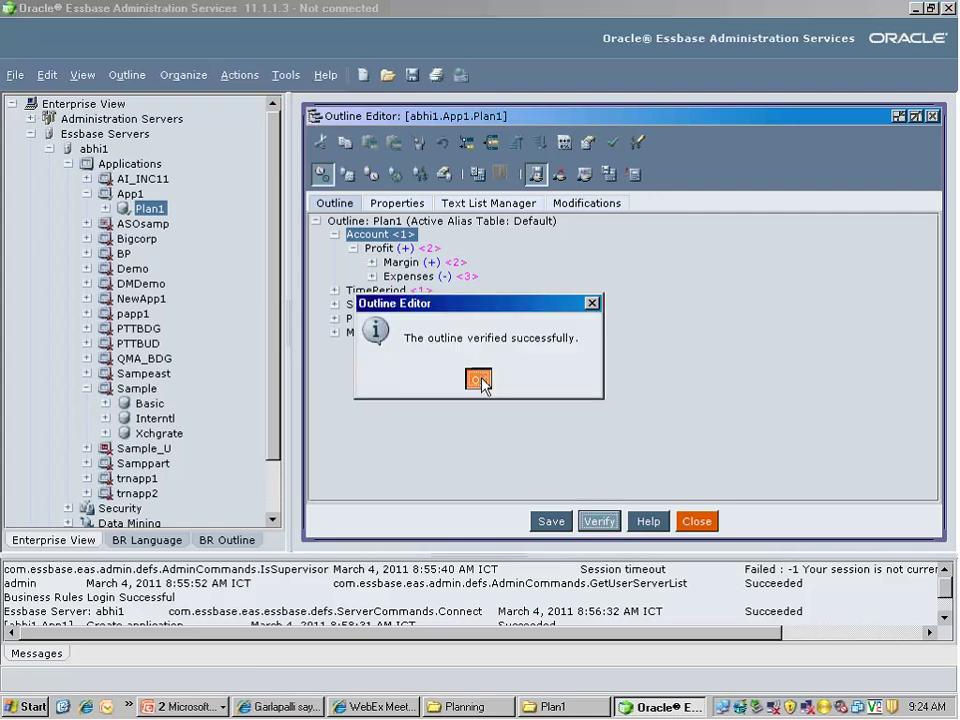
pyautogui.click(482, 383)
pyautogui.click(541, 527)
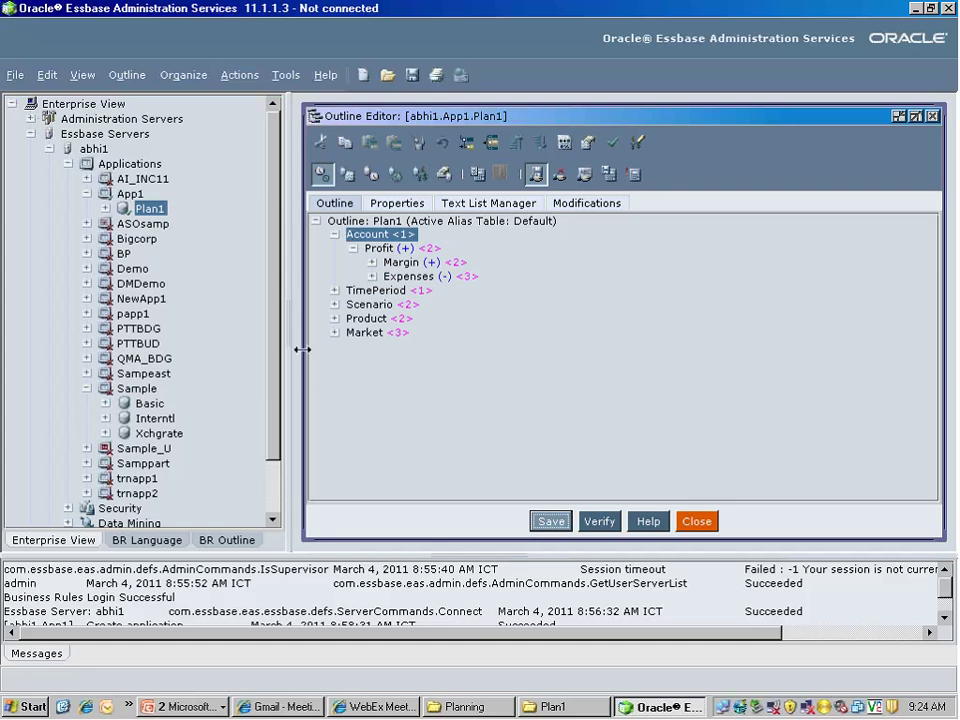
# Collapse Profit and bring up the Windows Run prompt
pyautogui.click(353, 249)
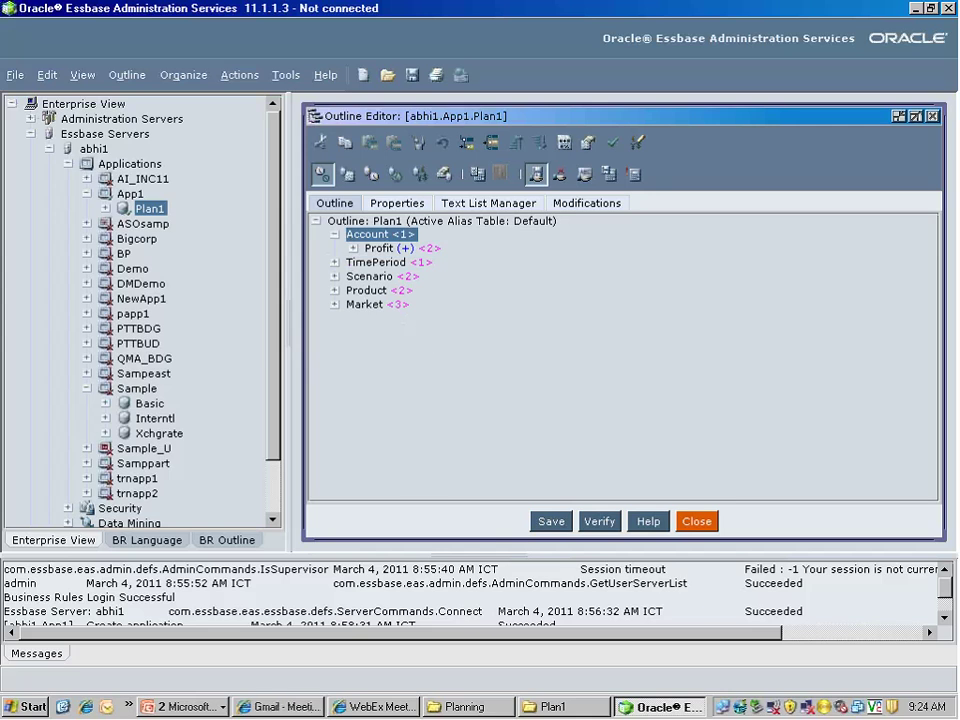
pyautogui.click(30, 706)
pyautogui.click(208, 596)
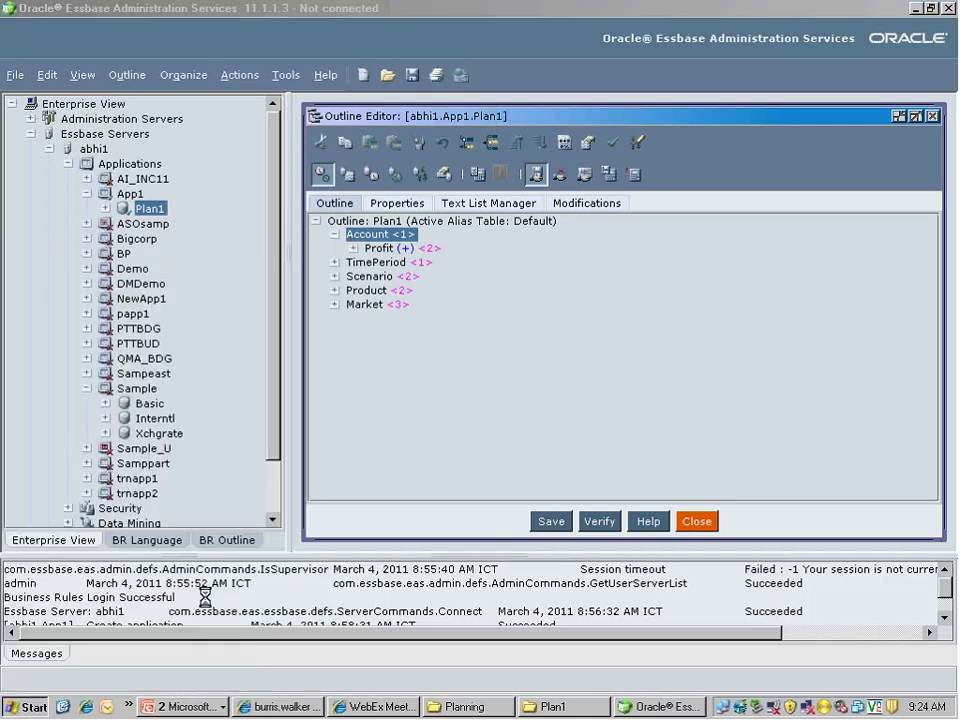
# Launch Excel from Run, maximize it, and discard the Document Recovery files
pyautogui.press('Return')
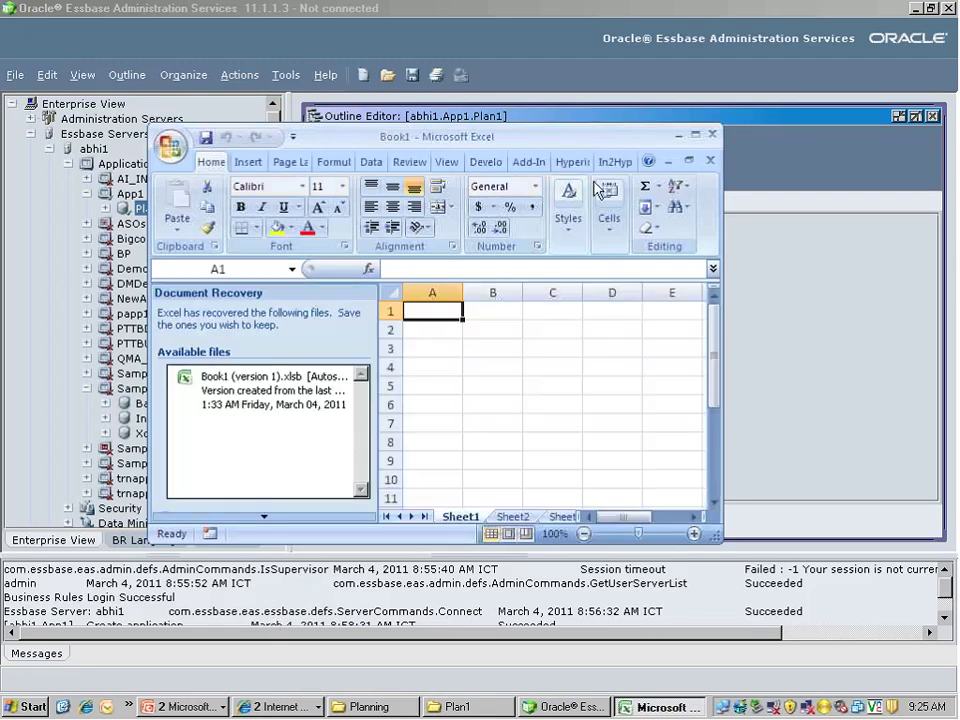
pyautogui.click(697, 140)
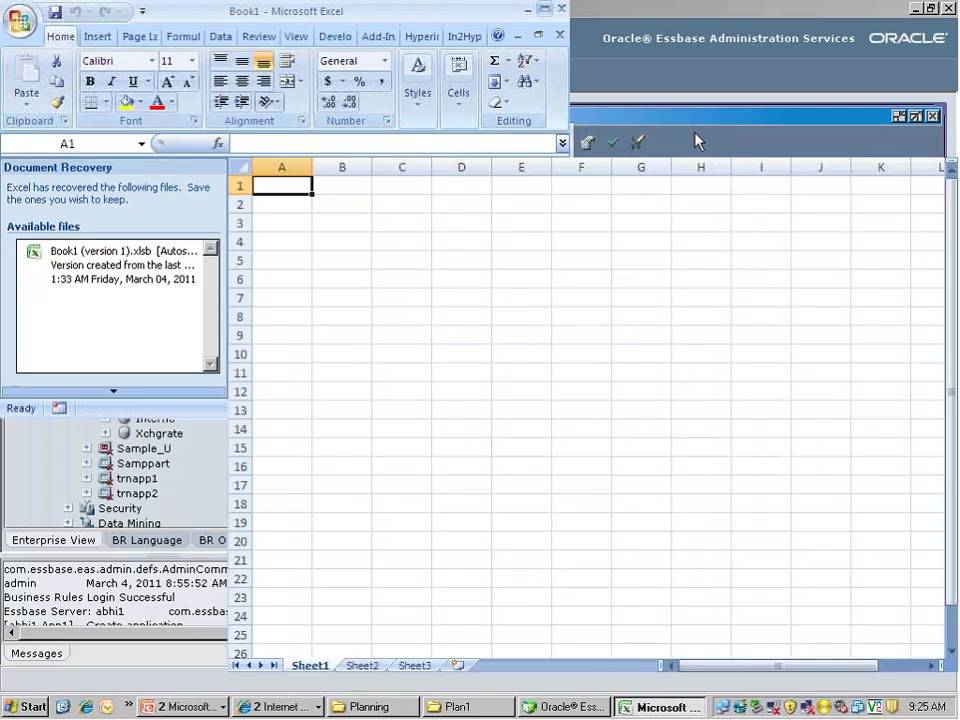
pyautogui.click(190, 653)
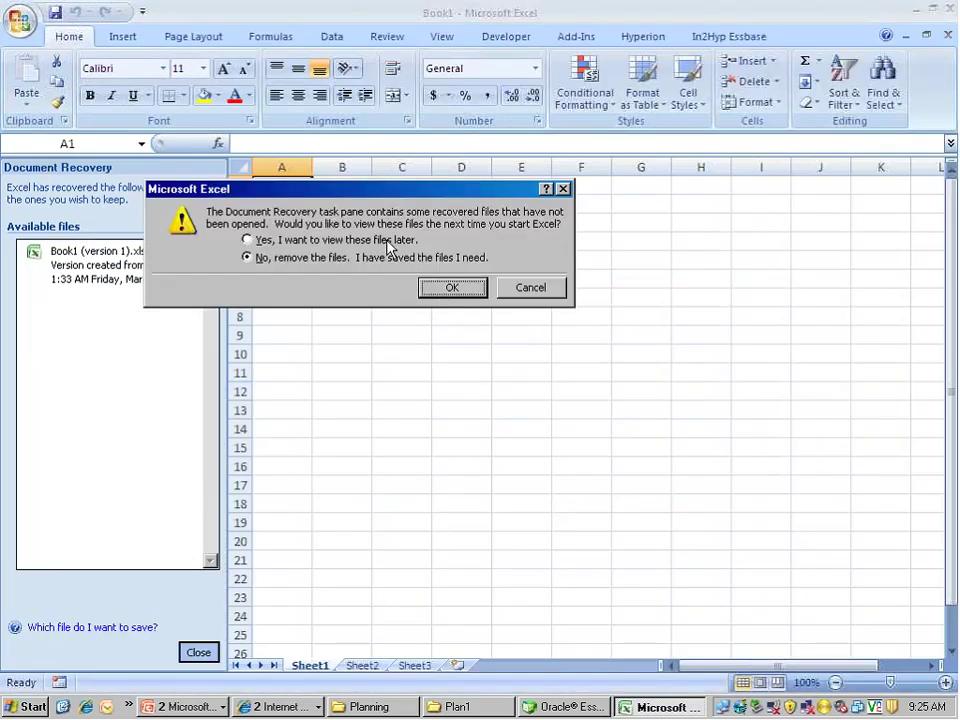
pyautogui.click(442, 287)
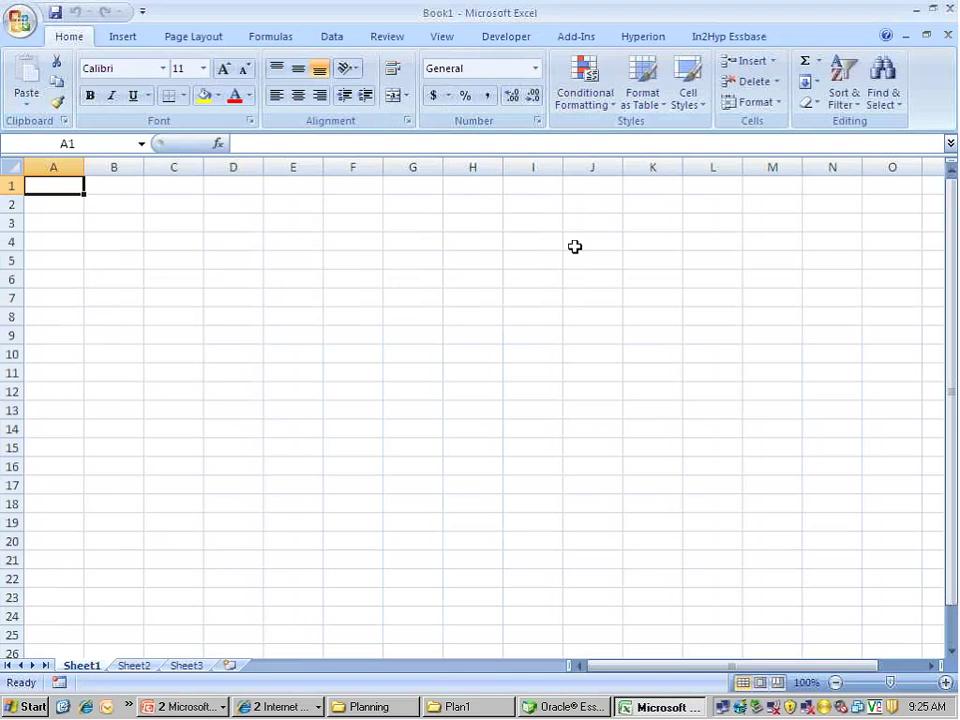
# Switch Excel's ribbon to Add-Ins, showing the Essbase and Hyperion menus
pyautogui.click(561, 42)
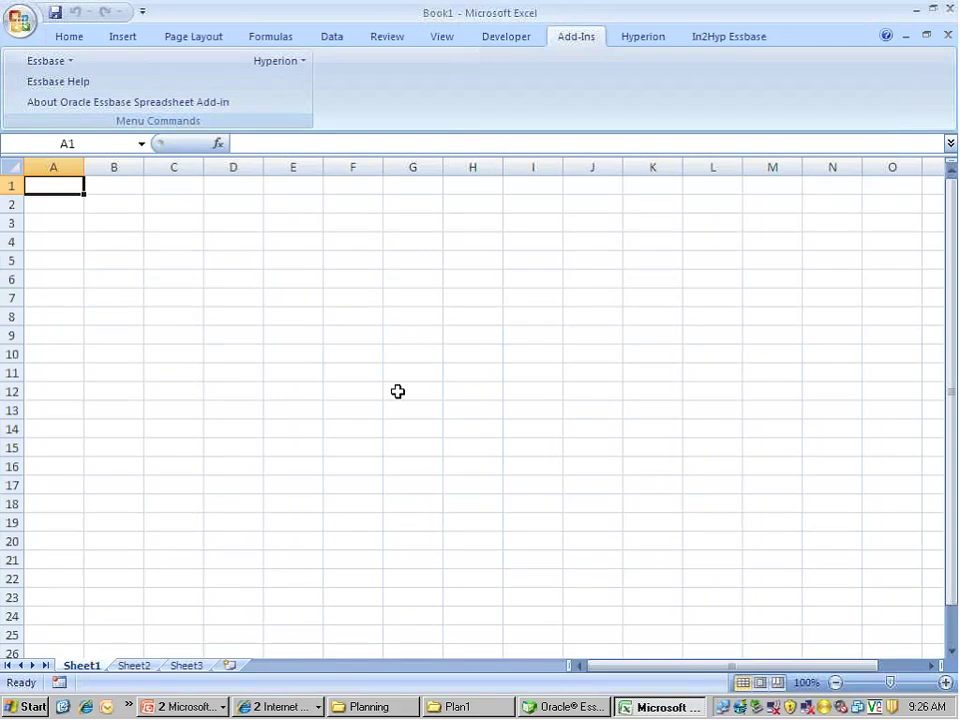
# Log in to the Localhost Essbase server with the account password and connect to App1 / Plan1
pyautogui.click(52, 63)
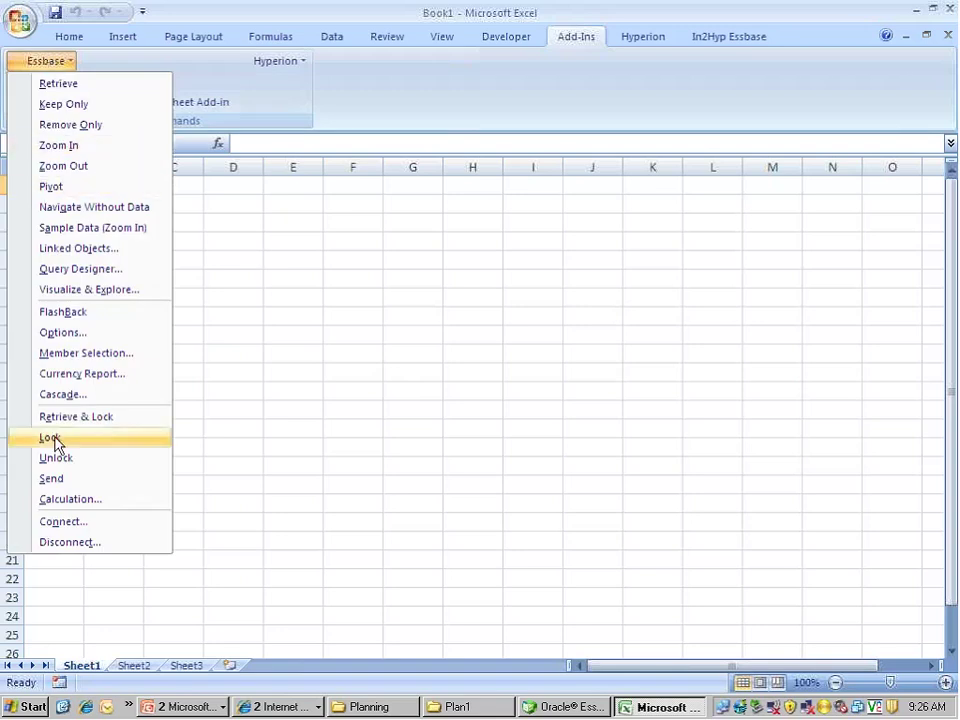
pyautogui.click(56, 523)
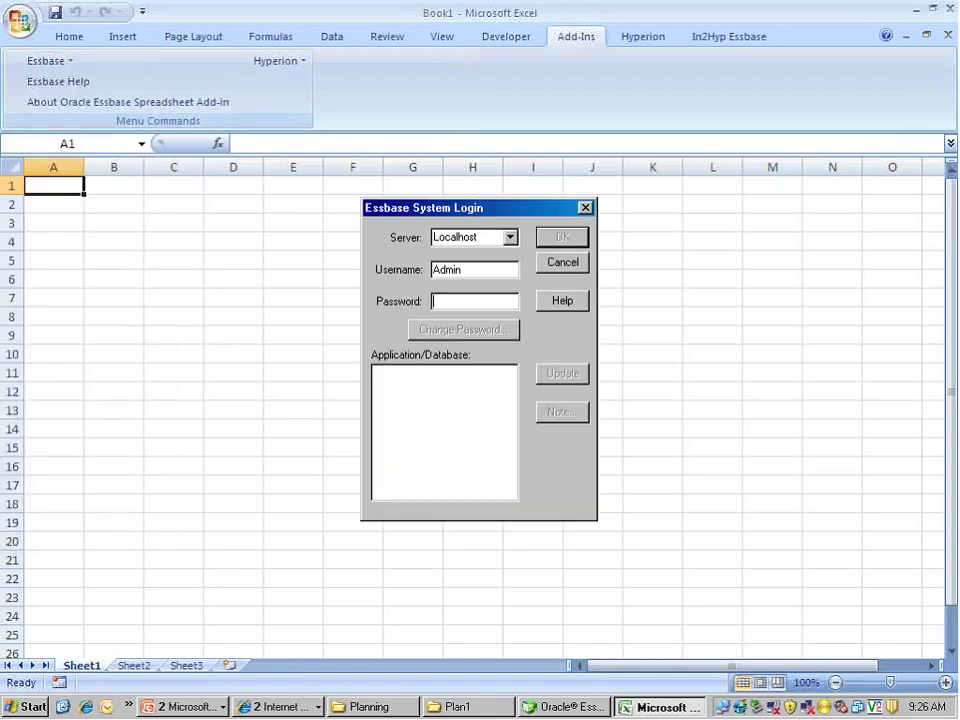
pyautogui.write('******')
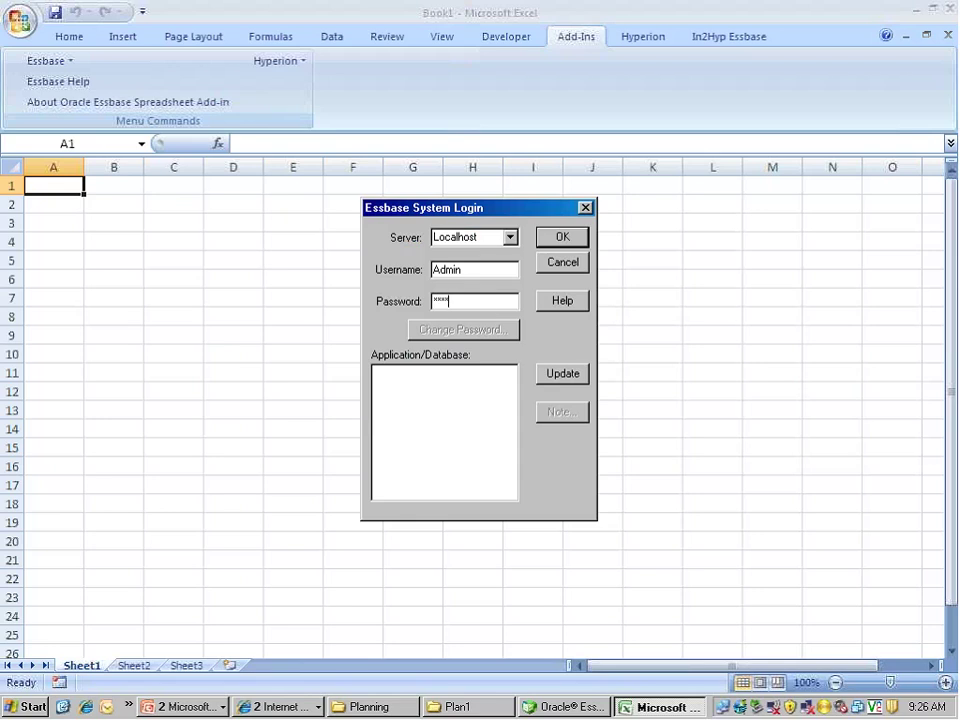
pyautogui.write('**')
pyautogui.press('Return')
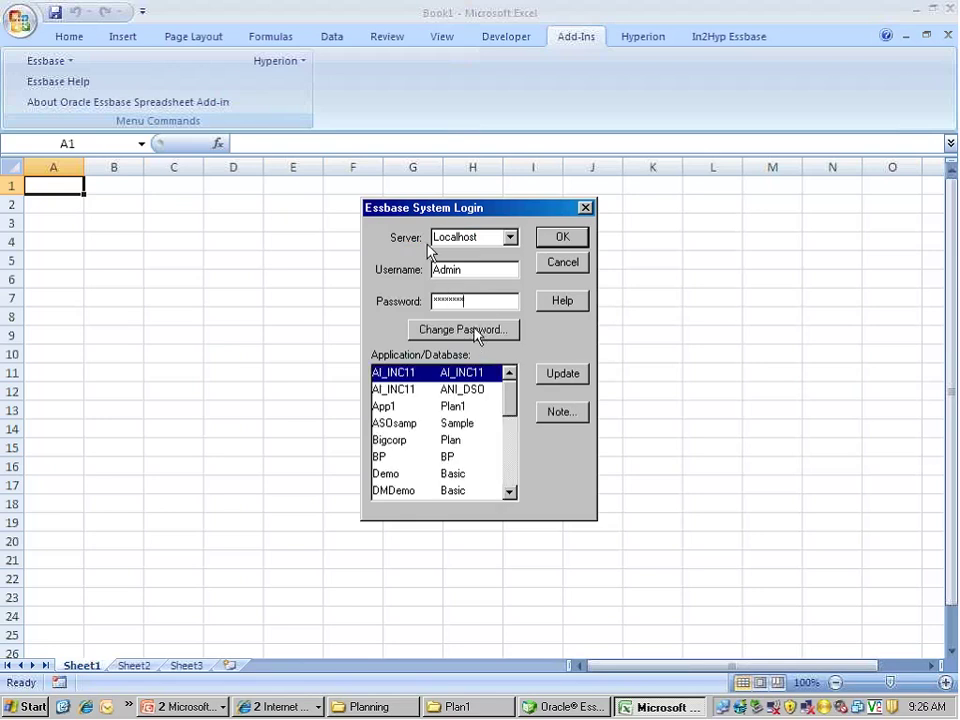
pyautogui.moveTo(512, 398)
pyautogui.mouseDown()
pyautogui.moveTo(512, 428)
pyautogui.moveTo(510, 395)
pyautogui.mouseUp()
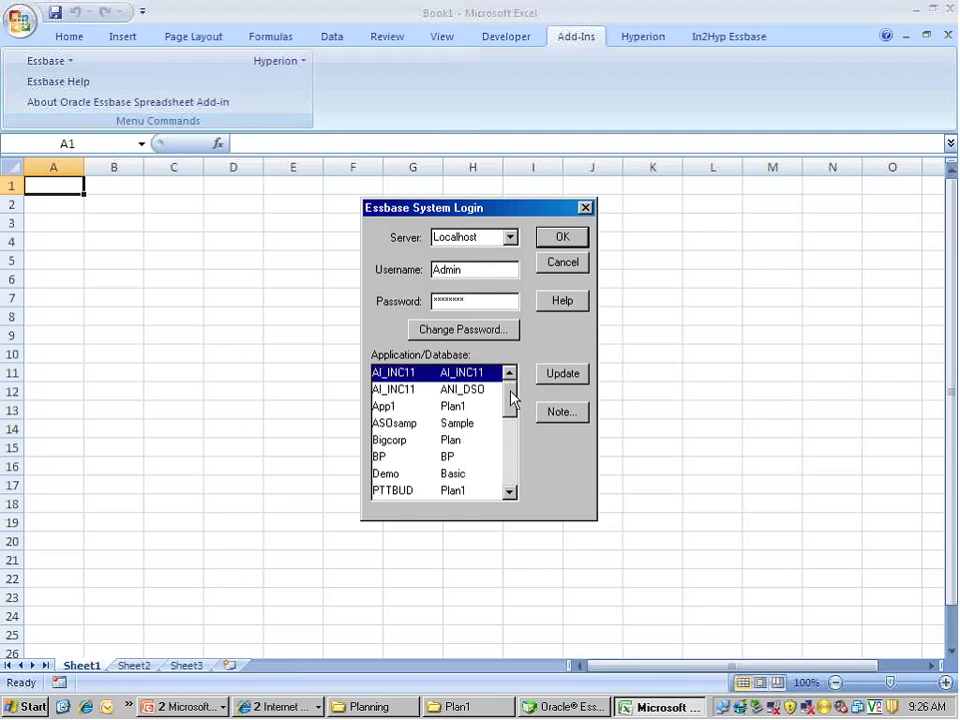
pyautogui.click(400, 407)
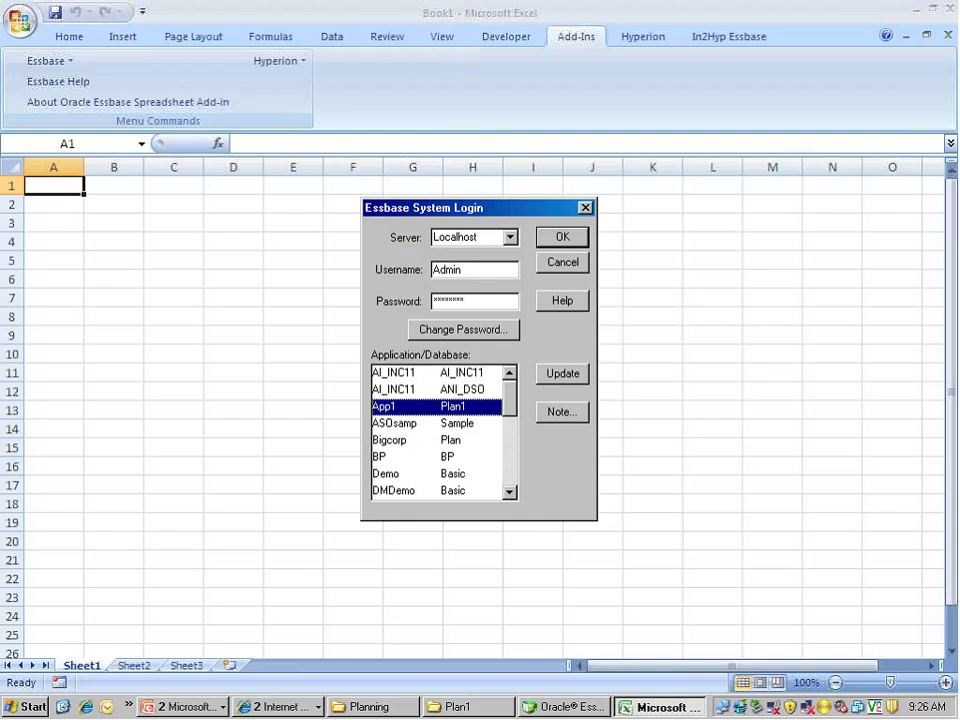
pyautogui.click(556, 239)
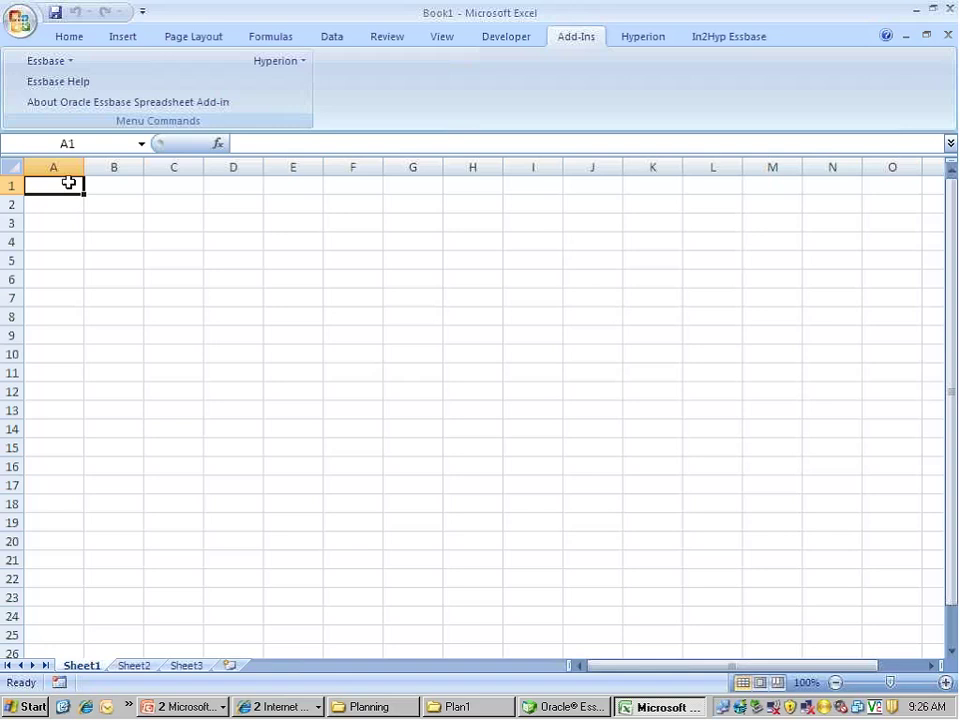
# Retrieve the default Plan1 grid into A1 and widen columns B, C and D to fit
pyautogui.doubleClick(68, 182)
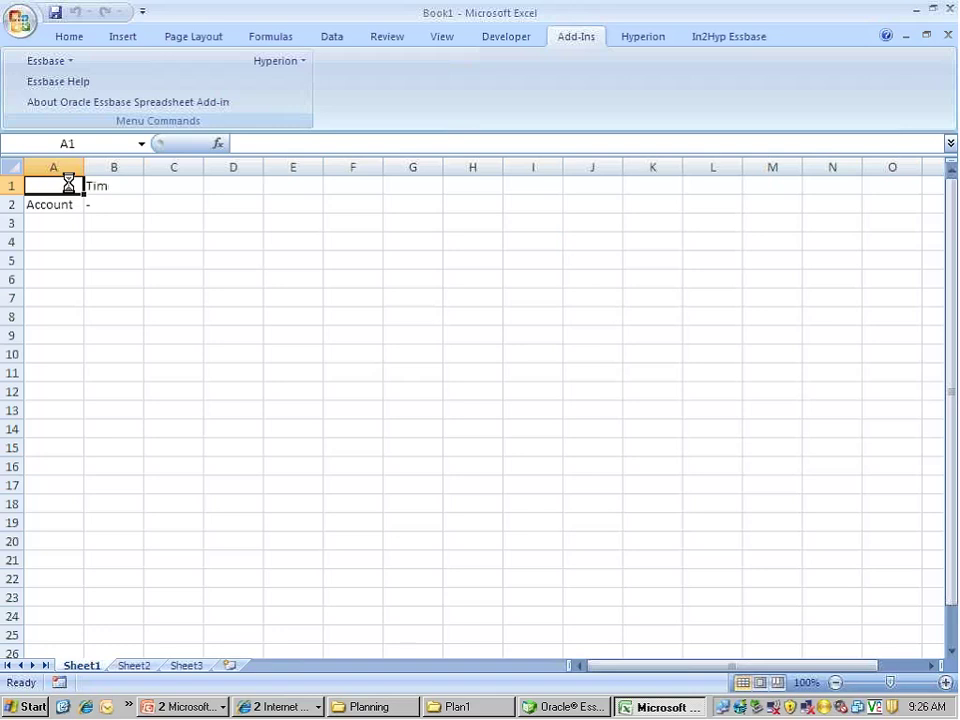
pyautogui.moveTo(144, 167); pyautogui.dragTo(157, 165)
pyautogui.moveTo(216, 161); pyautogui.dragTo(227, 161)
pyautogui.moveTo(287, 161); pyautogui.dragTo(293, 161)
pyautogui.click(224, 256)
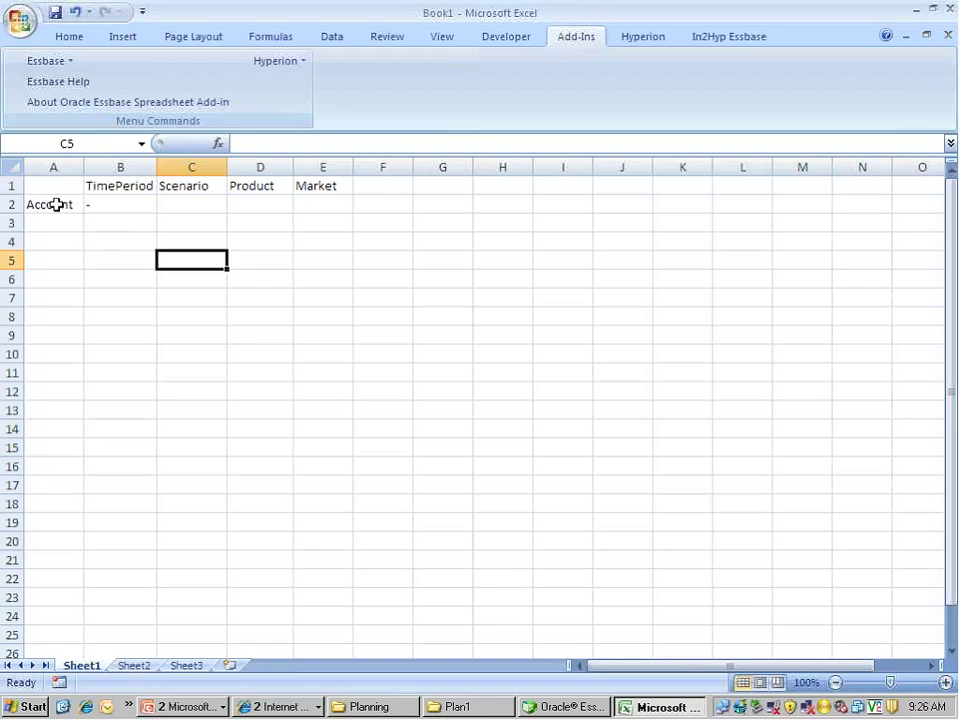
# Drill Account down to Profit, then select A1:E6 and delete the retrieved grid
pyautogui.click(57, 204)
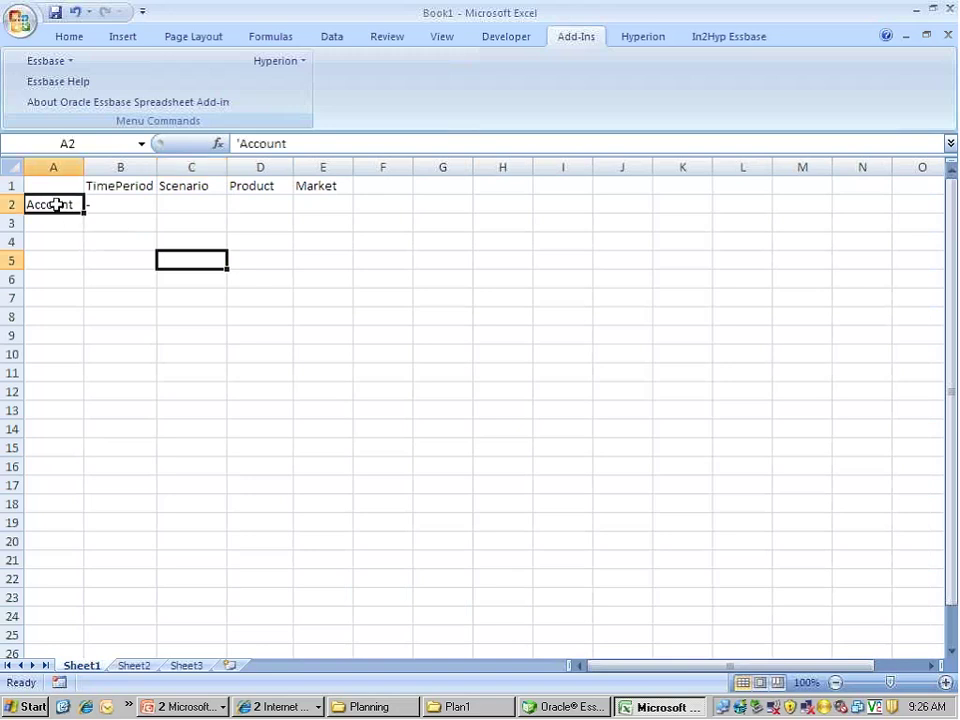
pyautogui.doubleClick(57, 204)
pyautogui.moveTo(54, 202); pyautogui.dragTo(64, 216)
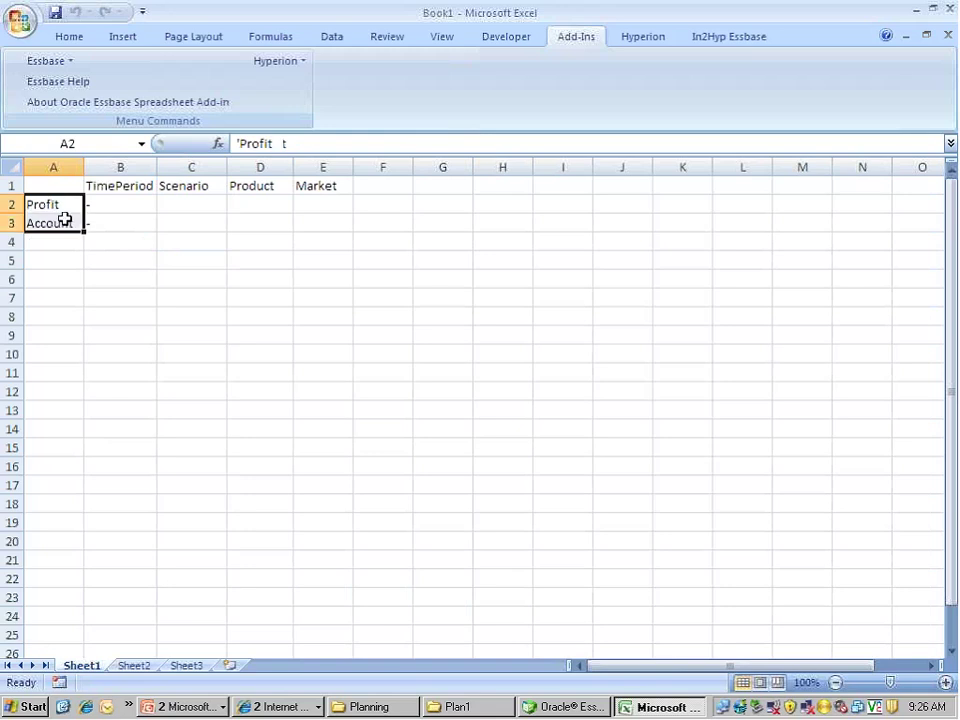
pyautogui.click(57, 204)
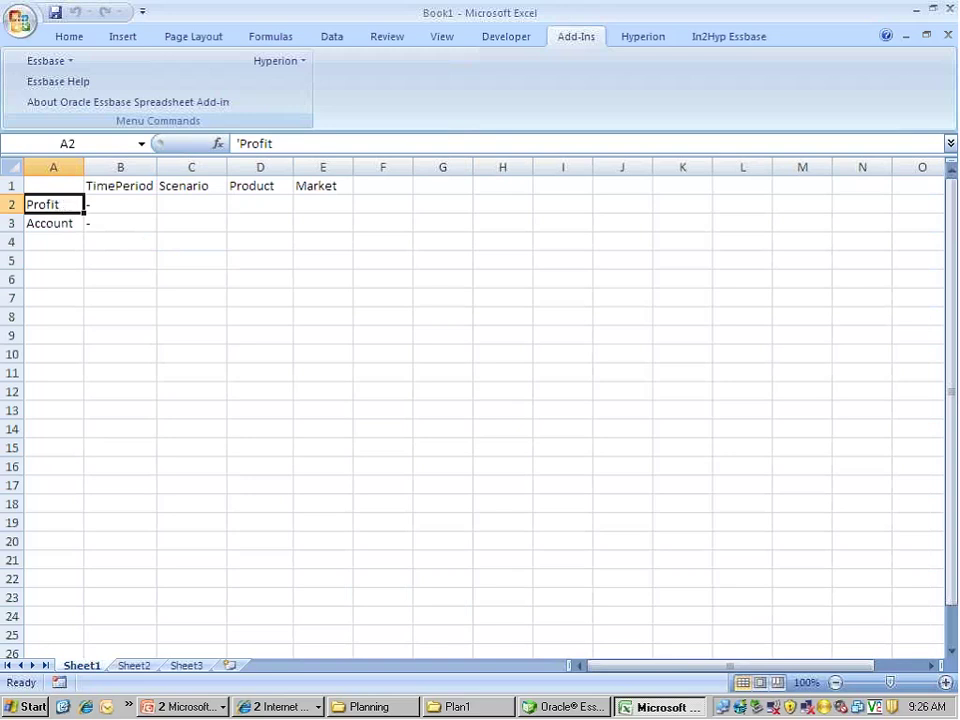
pyautogui.moveTo(44, 182); pyautogui.dragTo(344, 271)
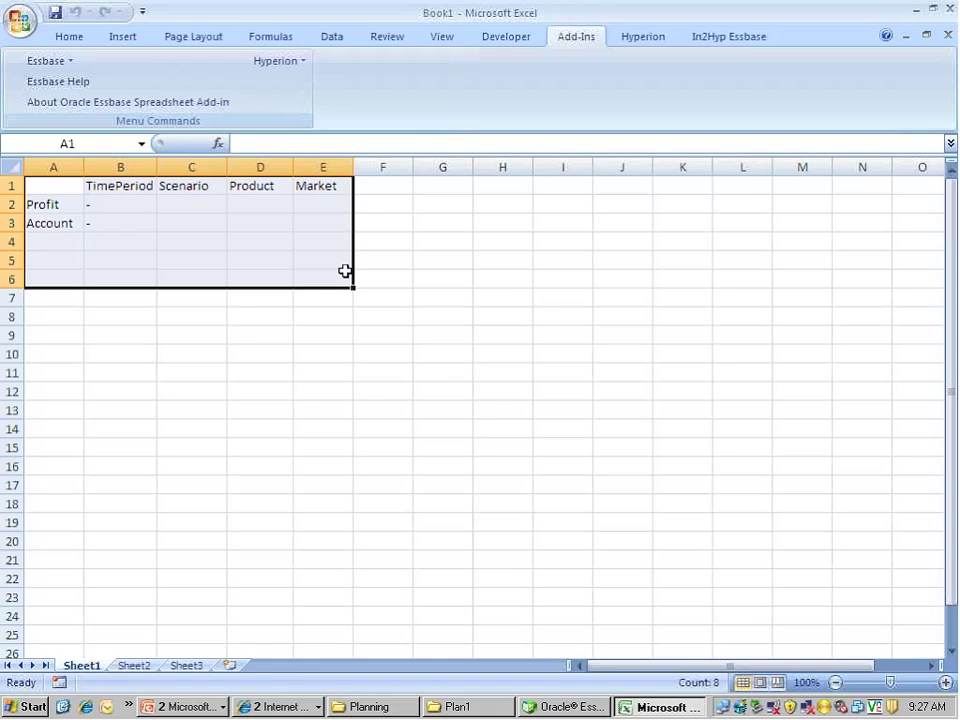
pyautogui.press('Delete')
# Reconnect to Essbase with the account password and choose the App1 / Plan1 database
pyautogui.click(171, 240)
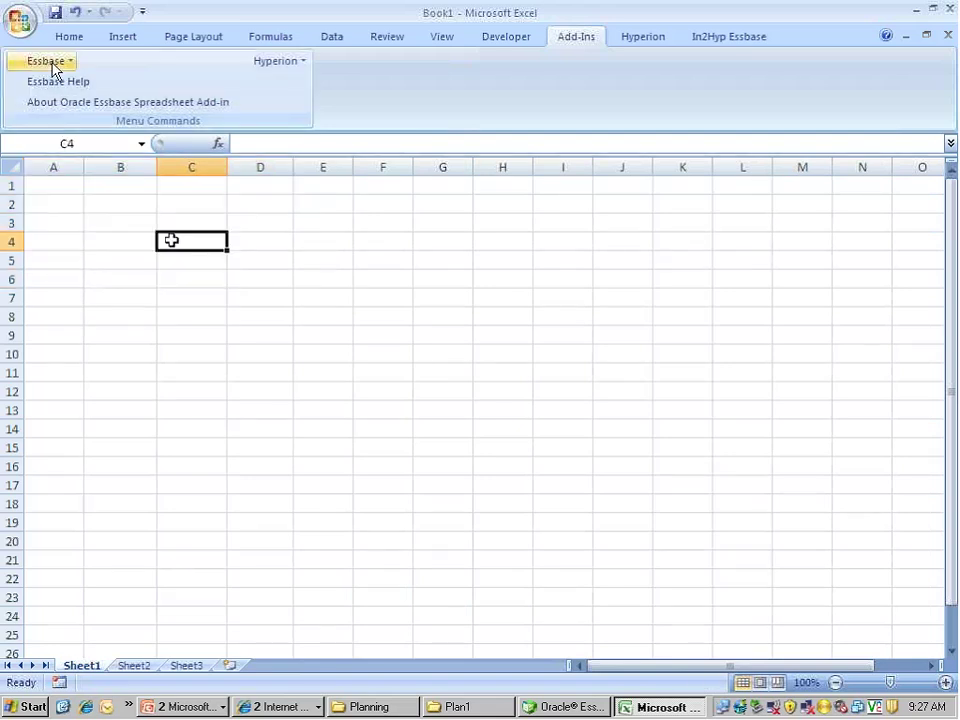
pyautogui.click(30, 62)
pyautogui.click(63, 166)
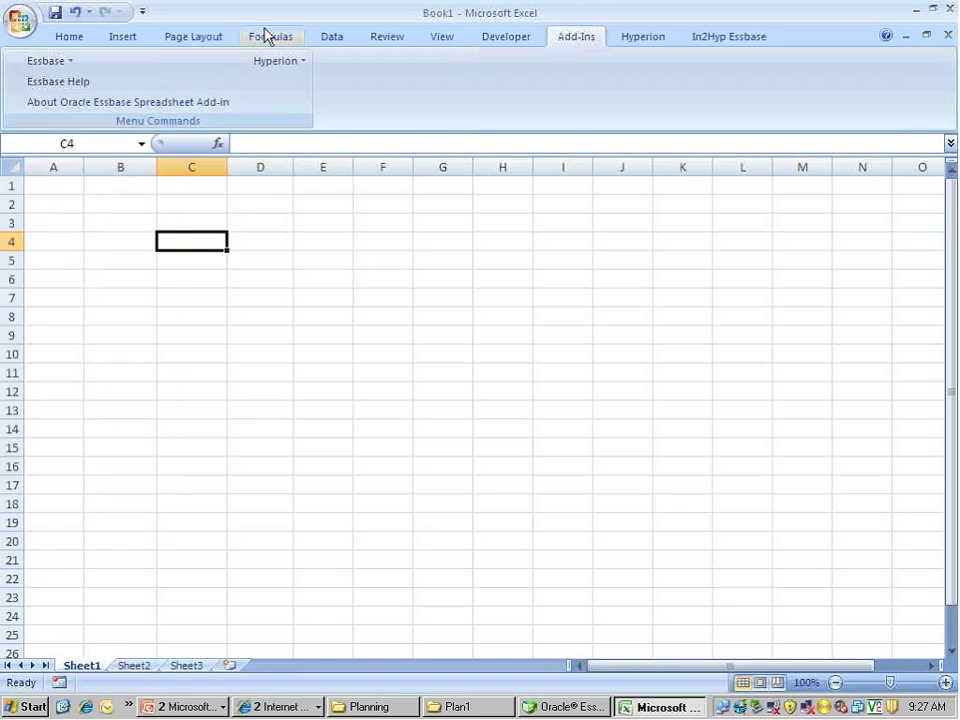
pyautogui.click(50, 63)
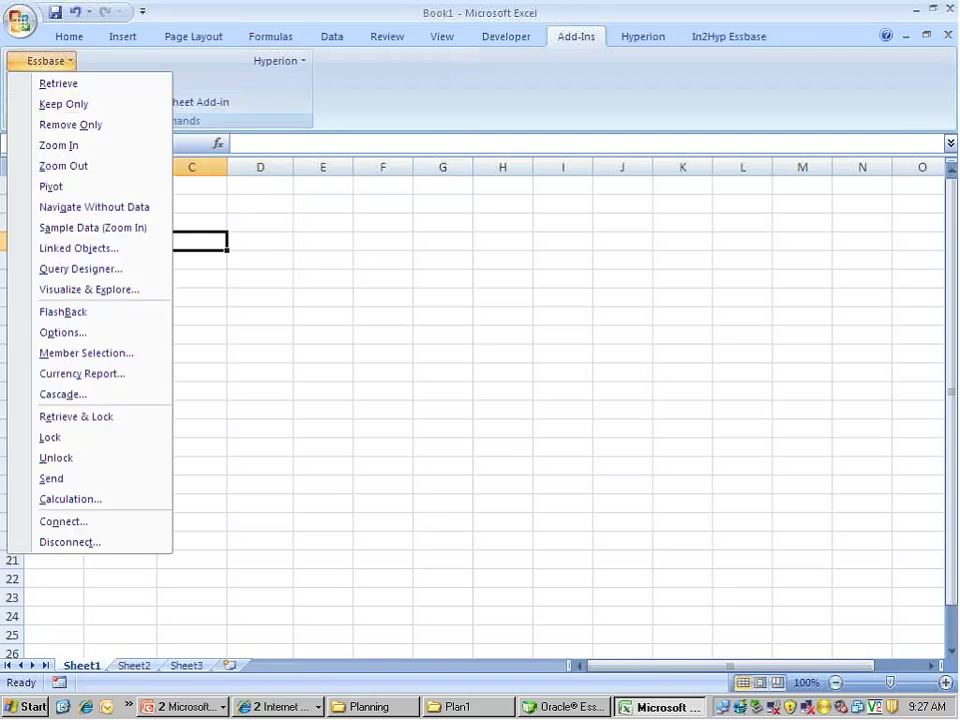
pyautogui.click(42, 523)
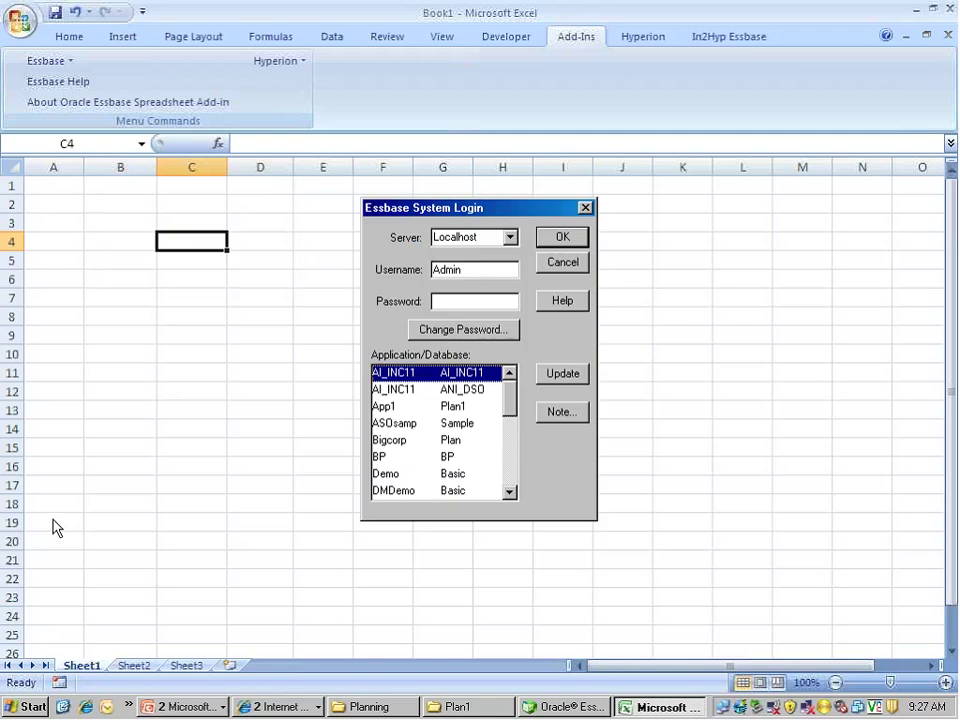
pyautogui.click(435, 301)
pyautogui.write('password')
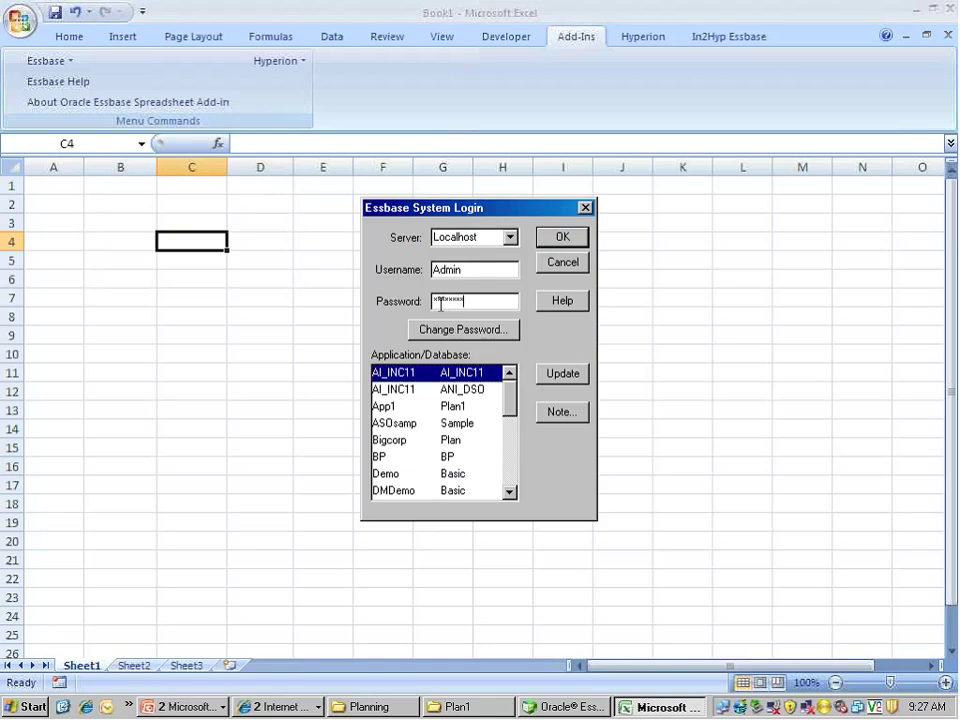
pyautogui.click(414, 407)
pyautogui.click(561, 237)
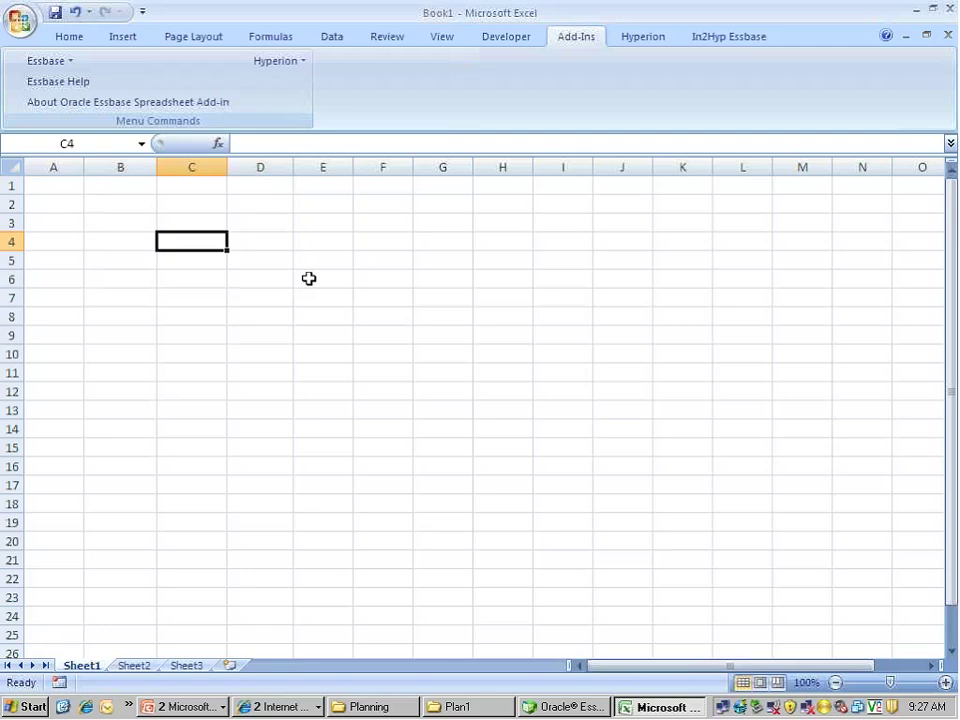
# Retrieve the default grid from A1 and zoom Account so Profit sits in A2 above Account
pyautogui.click(68, 188)
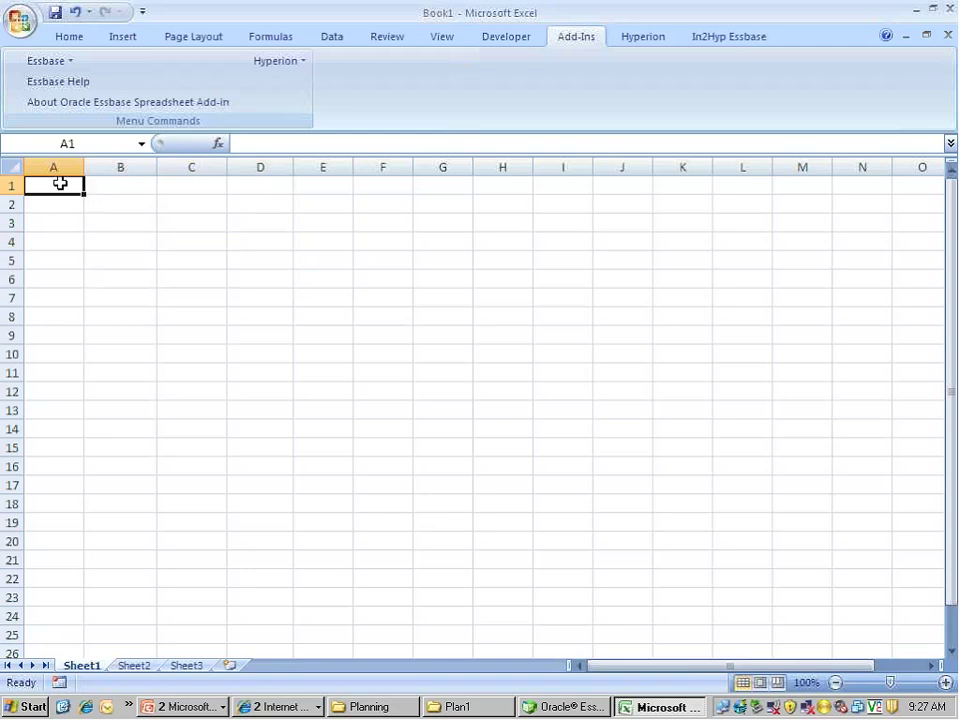
pyautogui.doubleClick(60, 183)
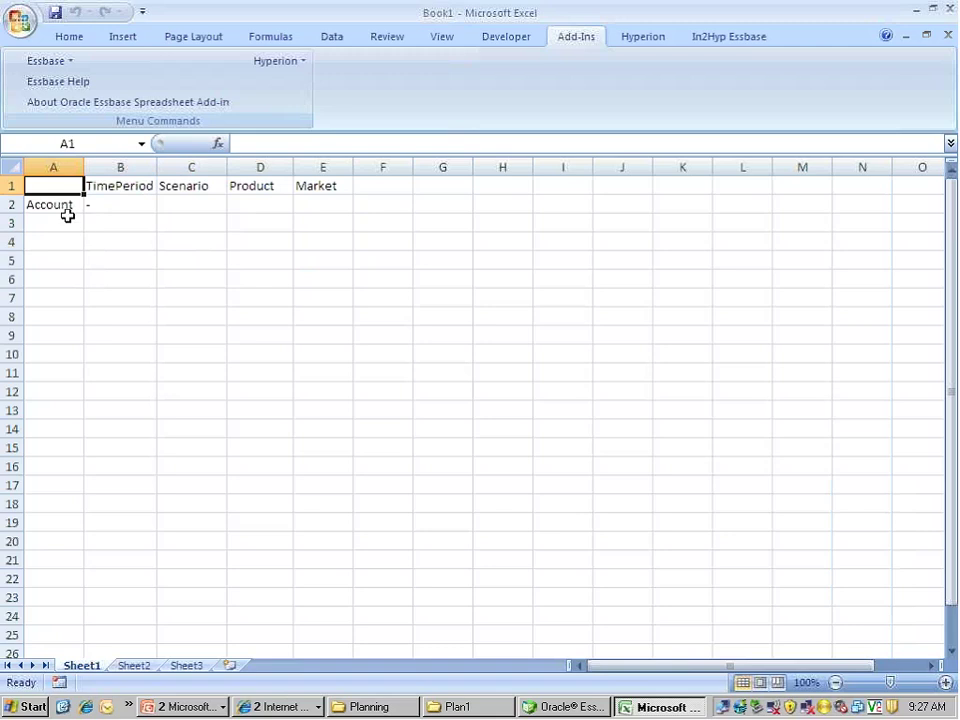
pyautogui.click(62, 204)
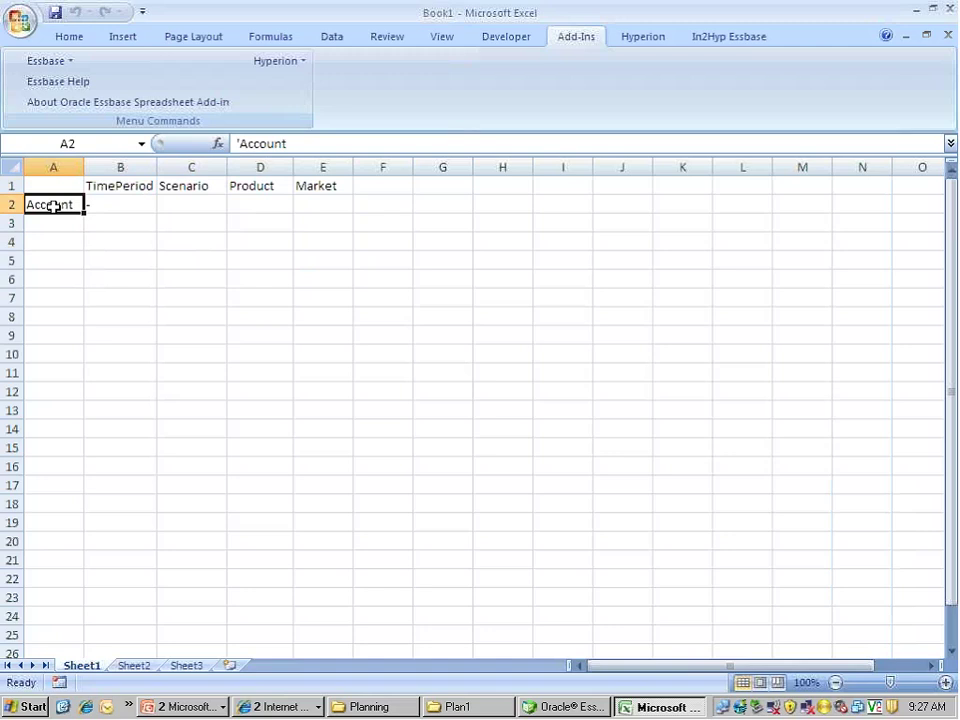
pyautogui.doubleClick(54, 206)
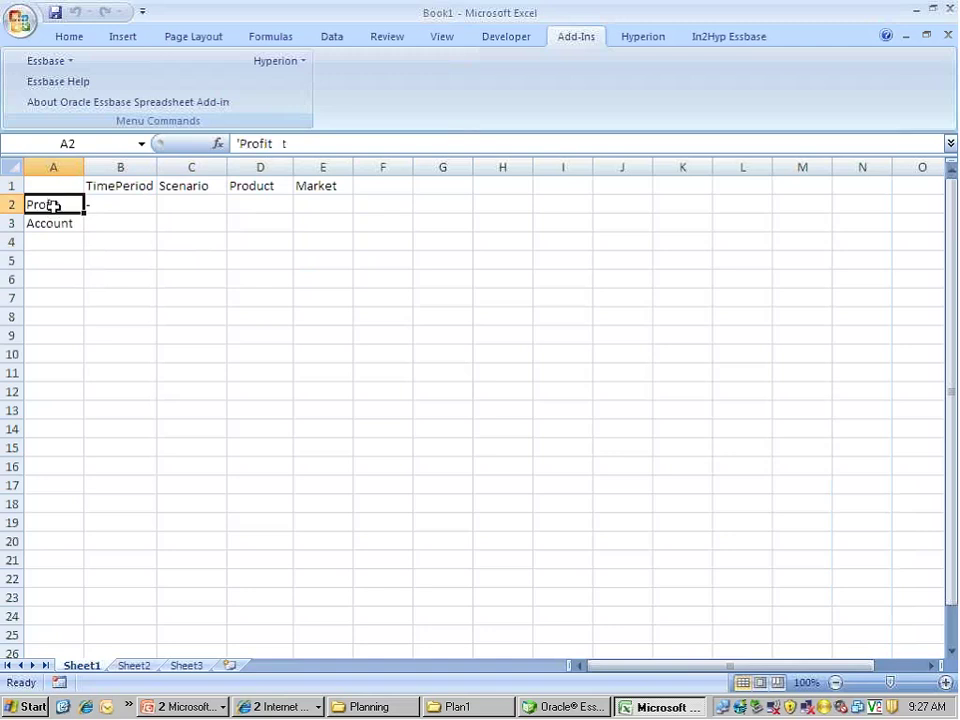
pyautogui.press('Down')
pyautogui.press('Down')
pyautogui.press('Down')
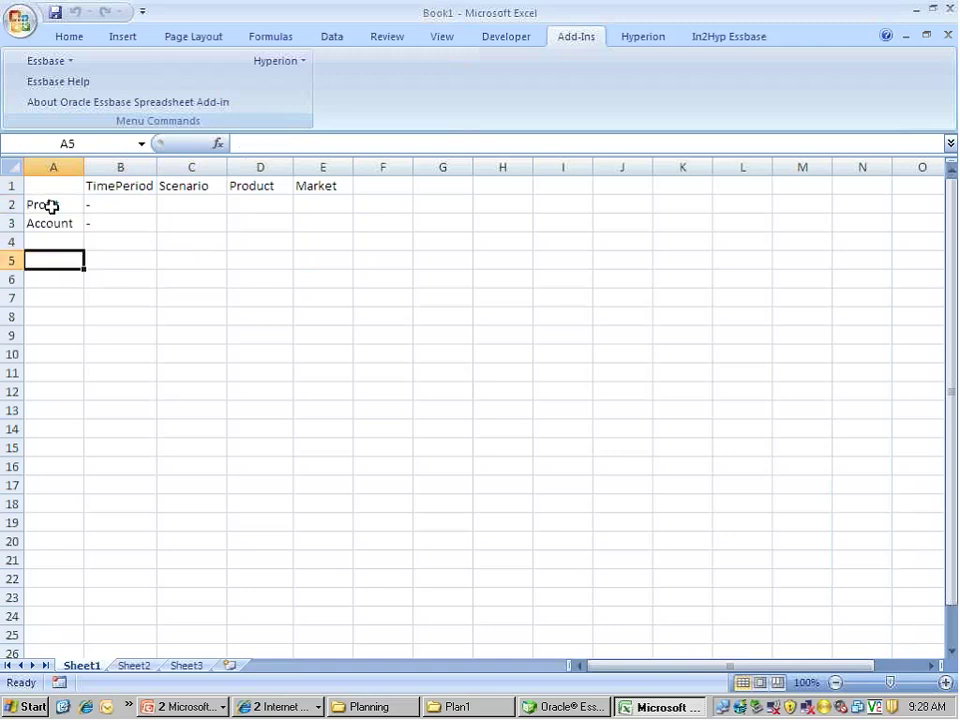
# Expand Profit into Sales, COGS, Margin and Expenses, and pivot Scenario into Actual and Budget row blocks
pyautogui.doubleClick(52, 205)
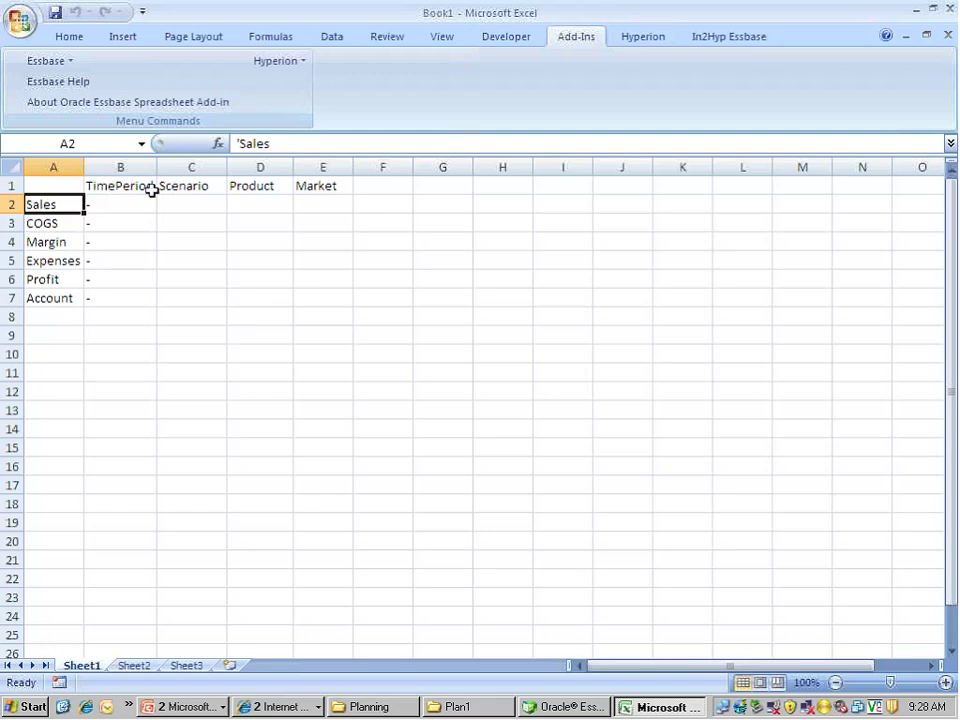
pyautogui.doubleClick(193, 186)
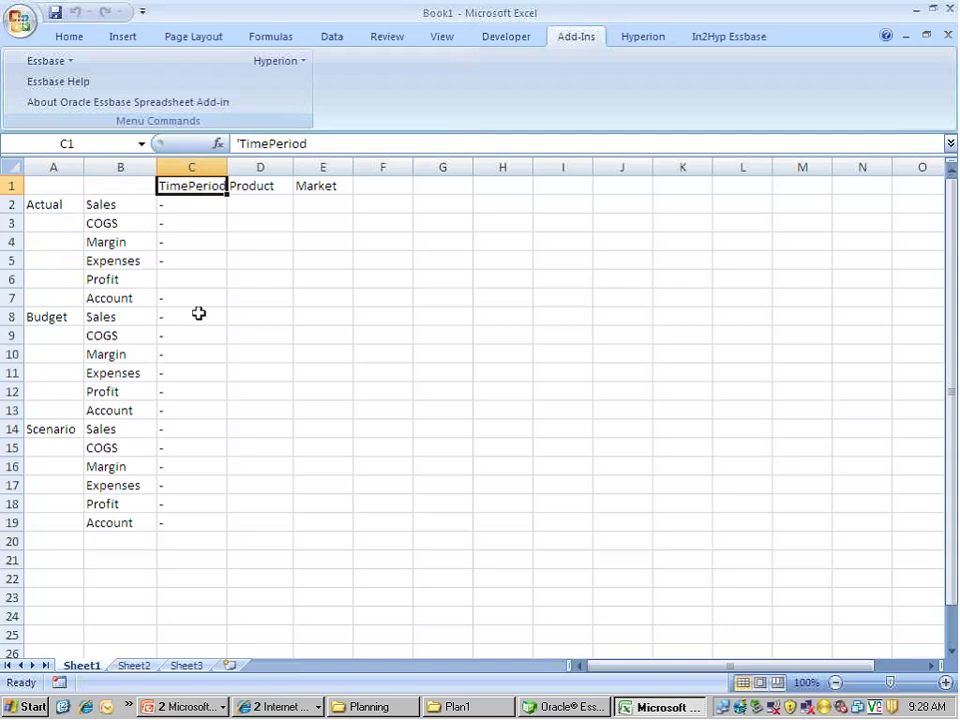
pyautogui.click(35, 318)
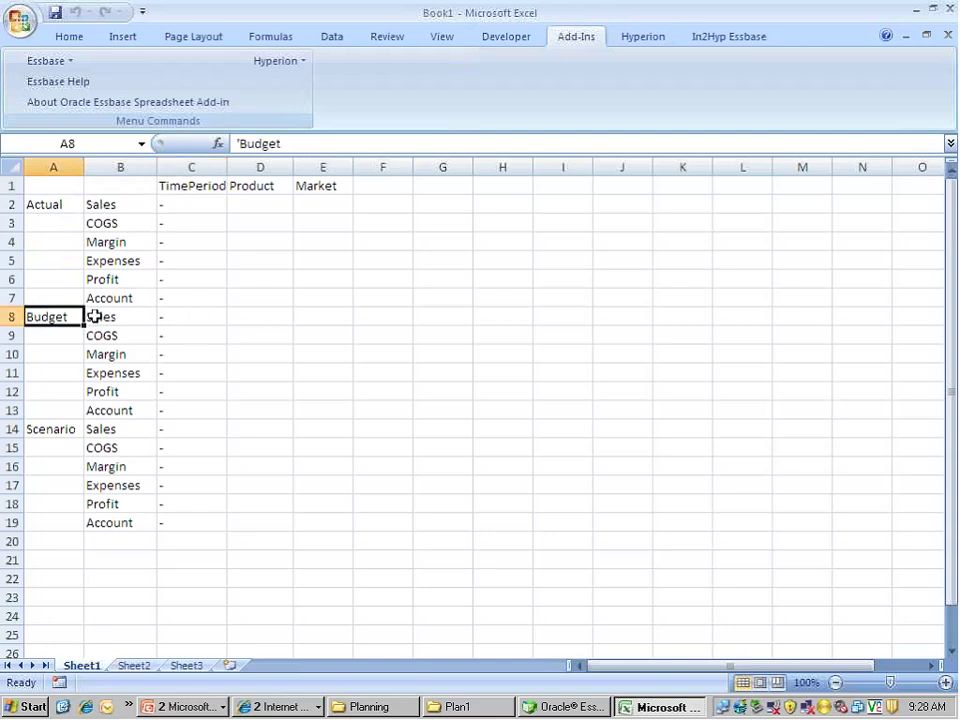
# Keep only Budget, drill Product down through Audio, then keep only the CD rows
pyautogui.click(62, 62)
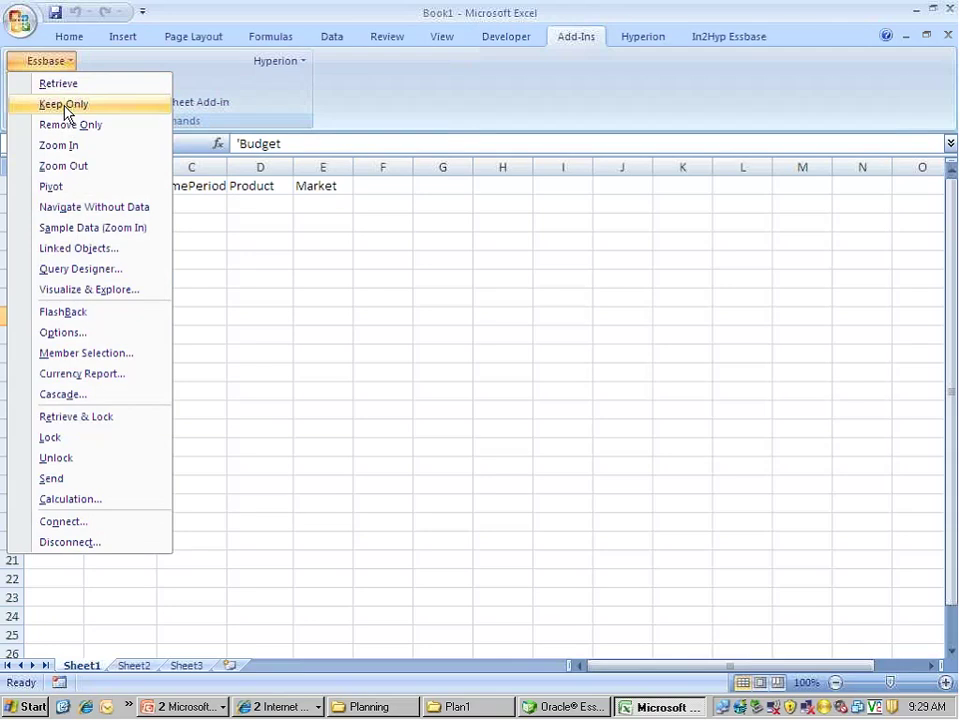
pyautogui.click(64, 106)
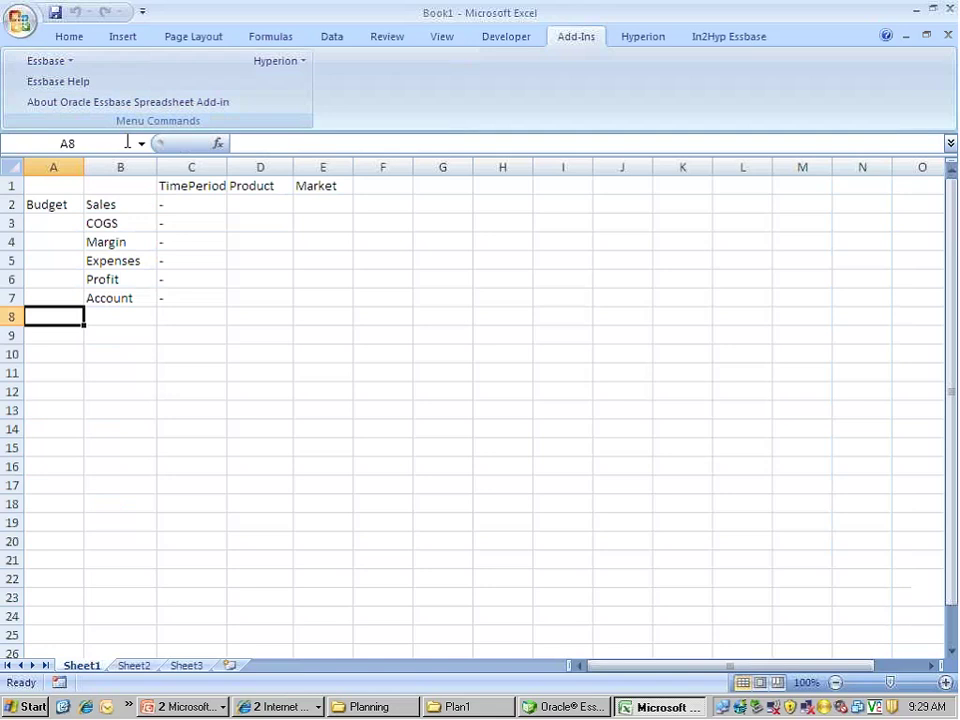
pyautogui.doubleClick(259, 186)
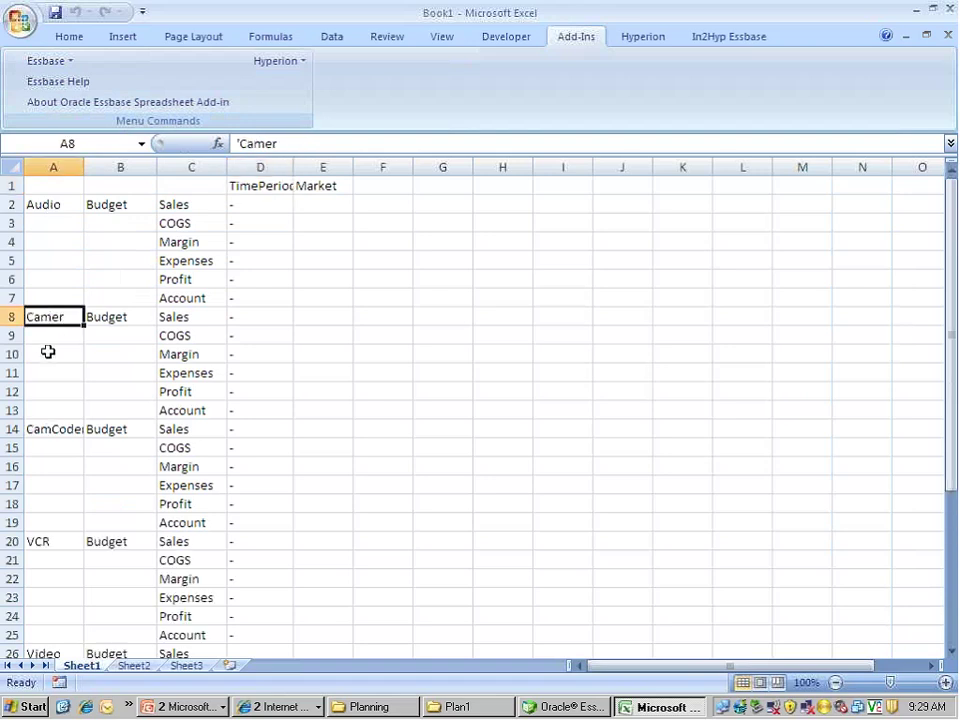
pyautogui.doubleClick(34, 204)
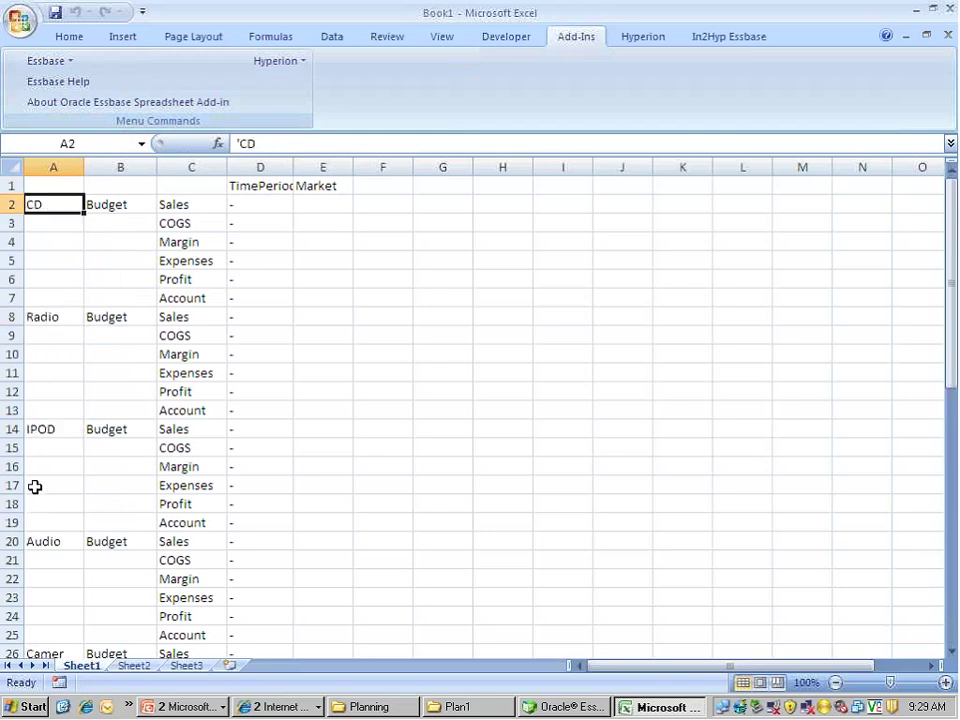
pyautogui.click(49, 246)
pyautogui.click(34, 204)
pyautogui.click(52, 61)
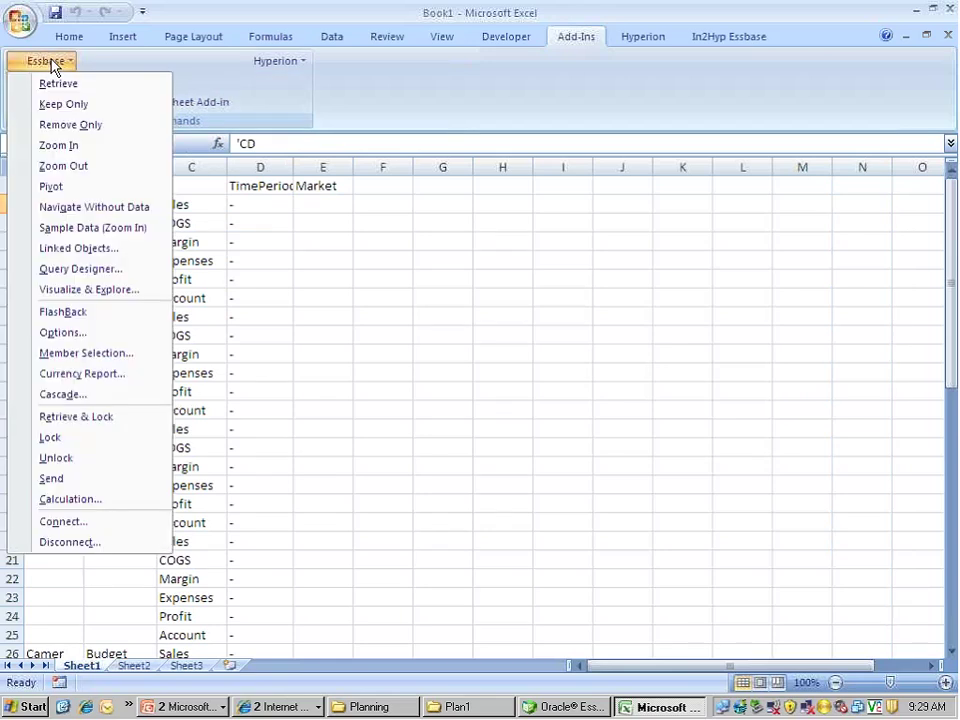
pyautogui.click(30, 104)
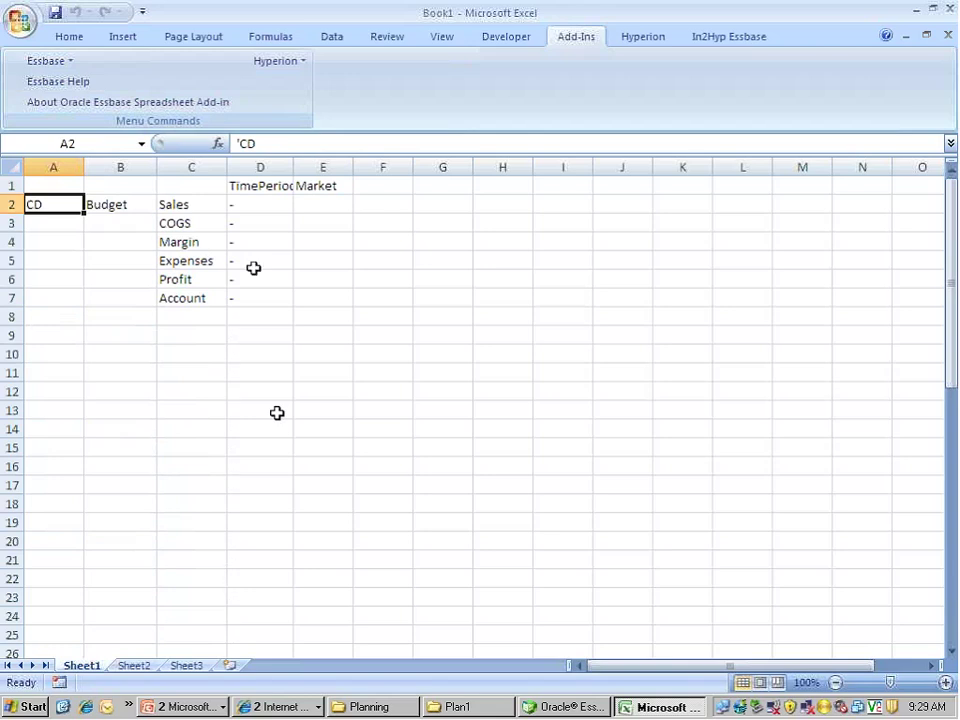
# Drill Market down through East, keep only NewYork, and select the NewYork, CD and Budget cells
pyautogui.click(318, 185)
pyautogui.doubleClick(318, 185)
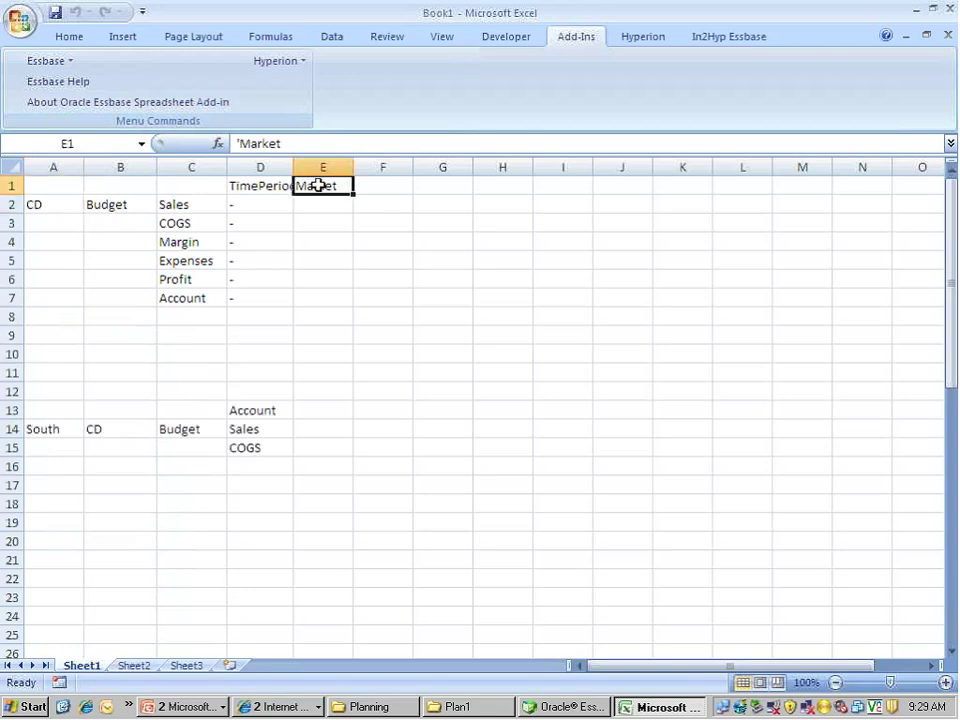
pyautogui.doubleClick(51, 204)
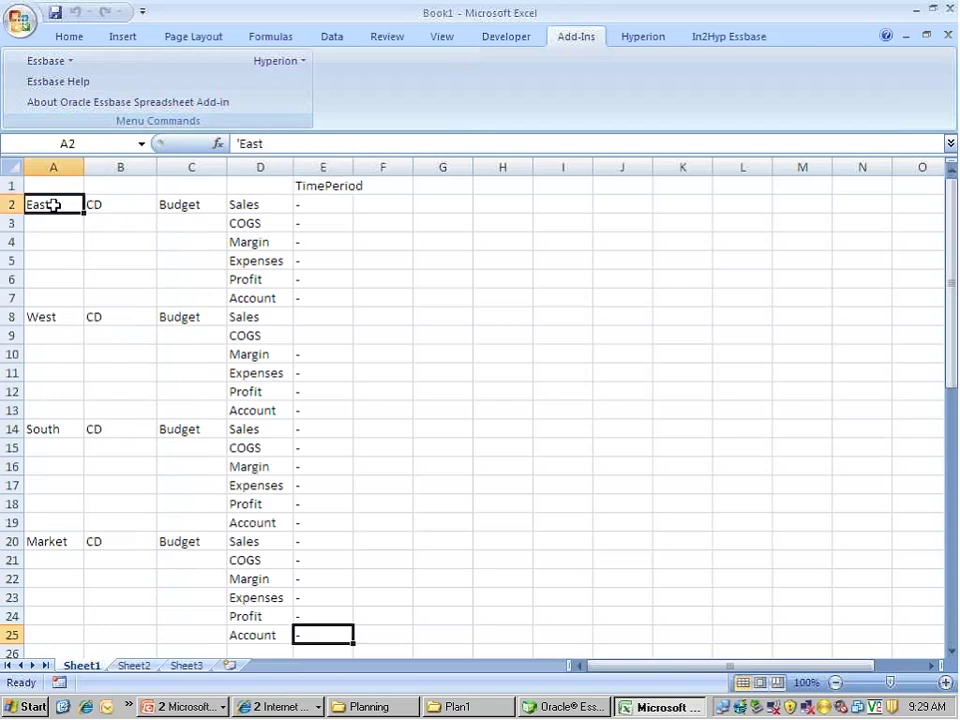
pyautogui.click(30, 62)
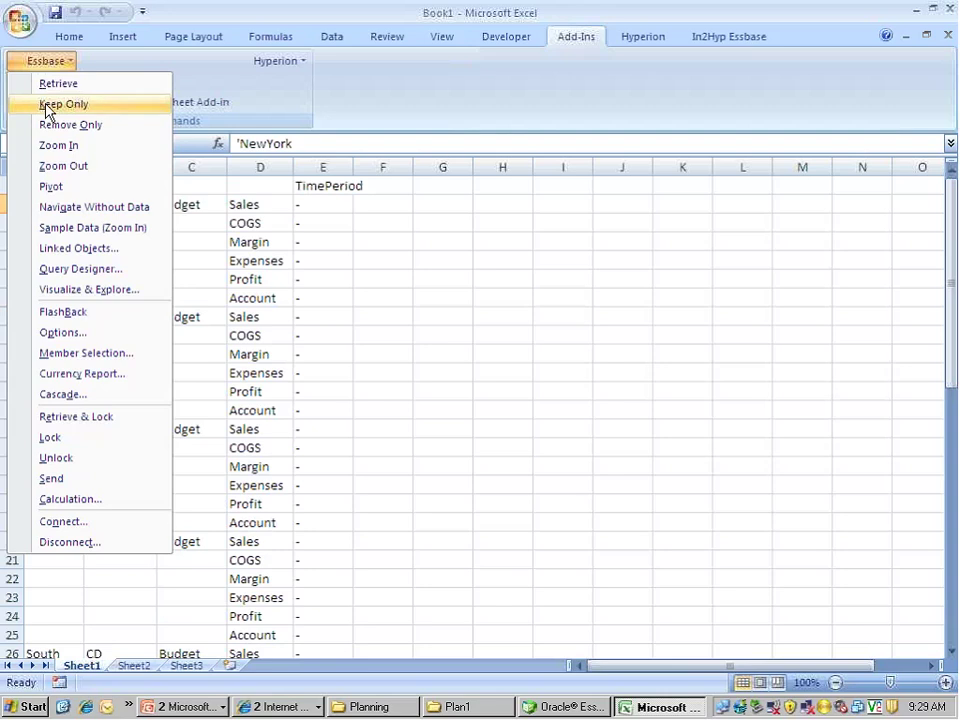
pyautogui.click(44, 106)
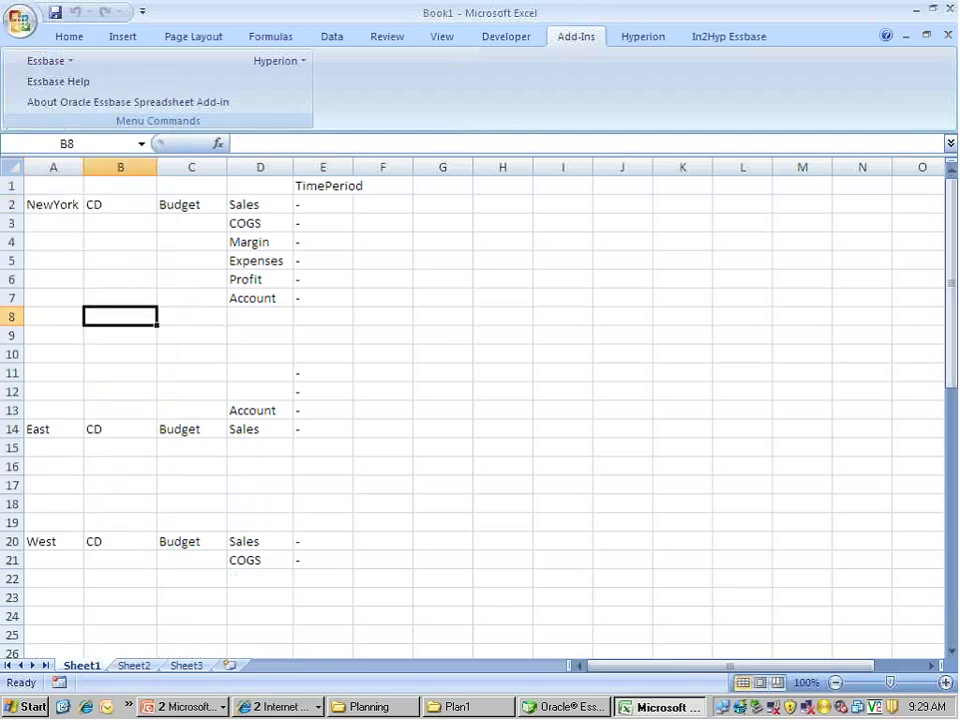
pyautogui.click(57, 205)
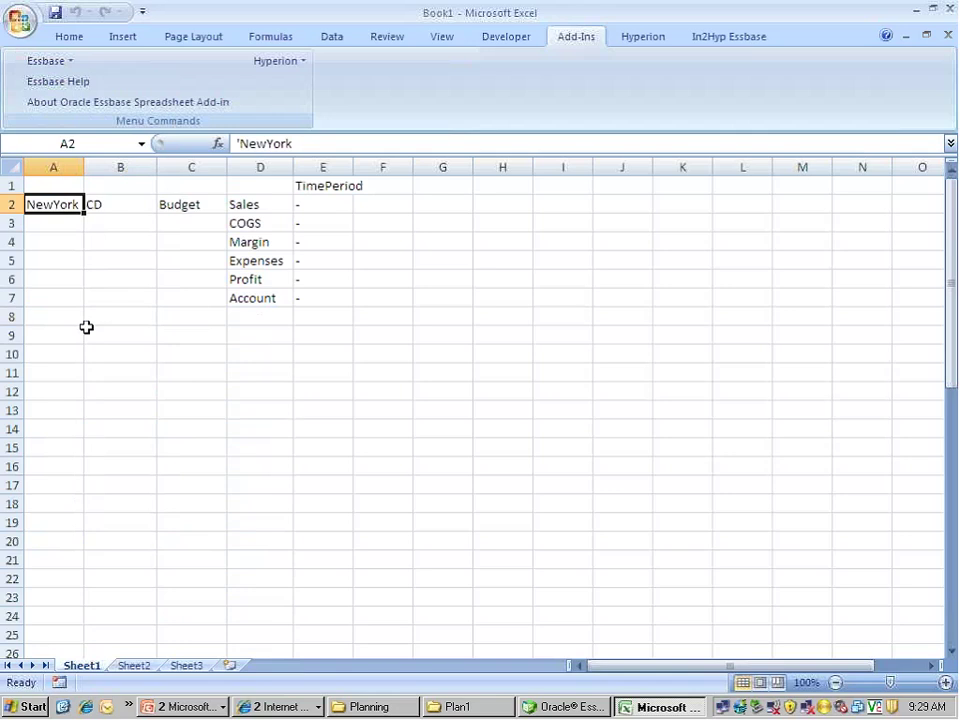
pyautogui.hotkey('shift', 'Right')
pyautogui.hotkey('shift', 'Right')
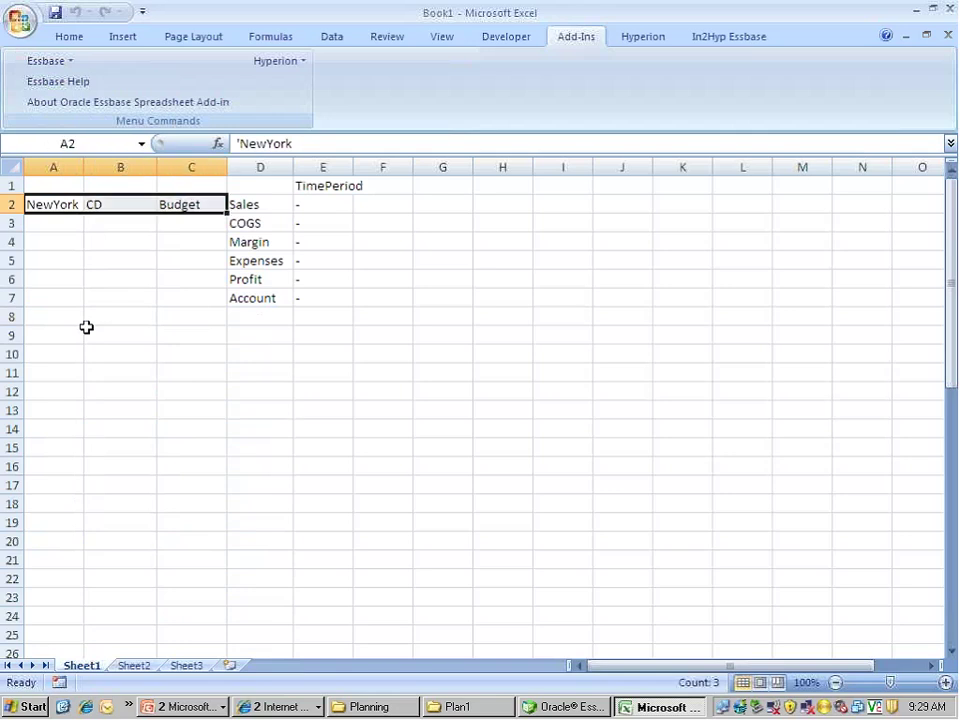
# Pivot NewYork, CD and Budget one by one into the header row
pyautogui.click(38, 62)
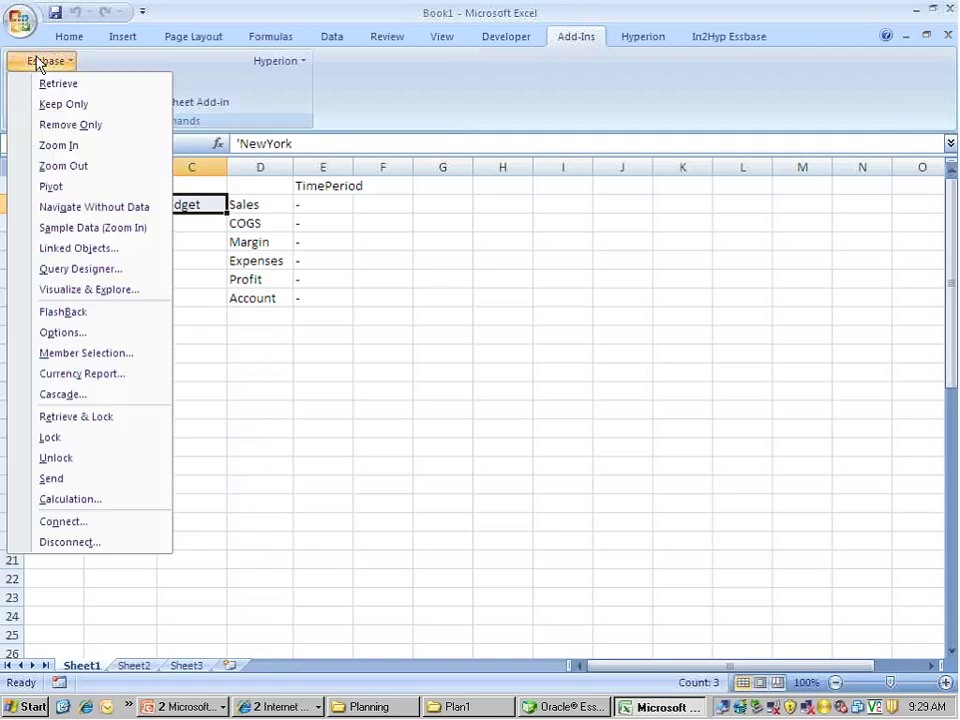
pyautogui.click(46, 187)
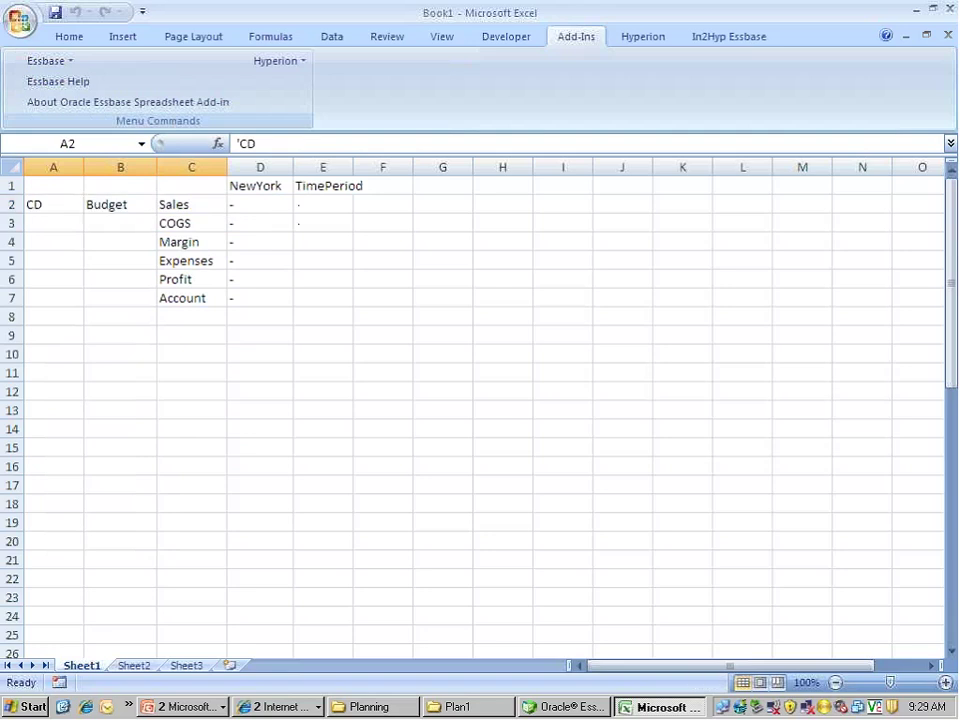
pyautogui.click(40, 62)
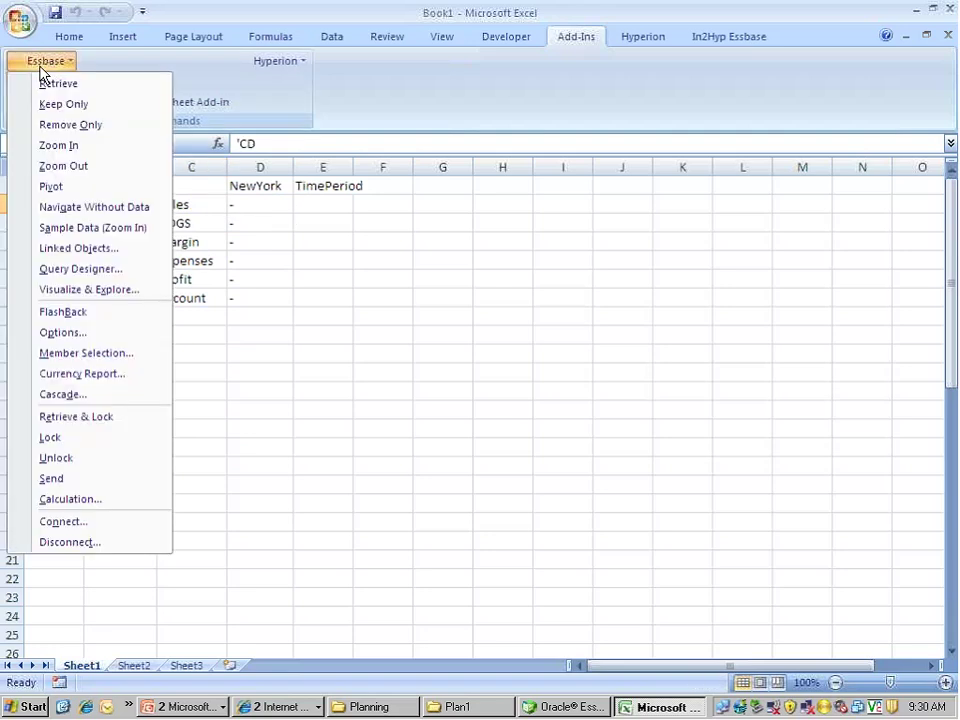
pyautogui.click(41, 187)
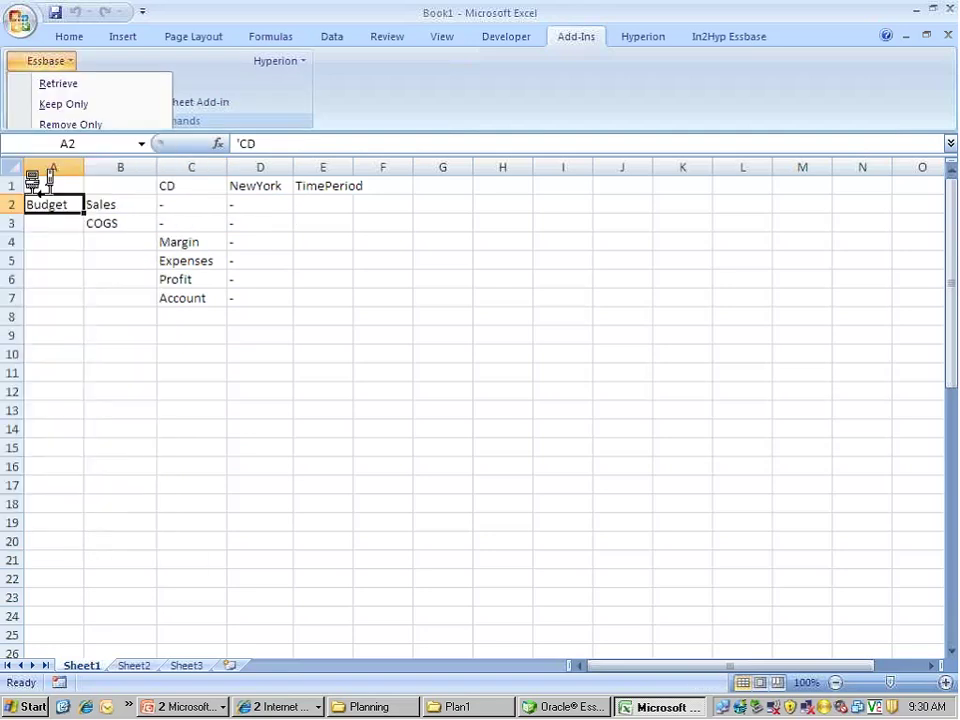
pyautogui.click(47, 64)
pyautogui.click(42, 186)
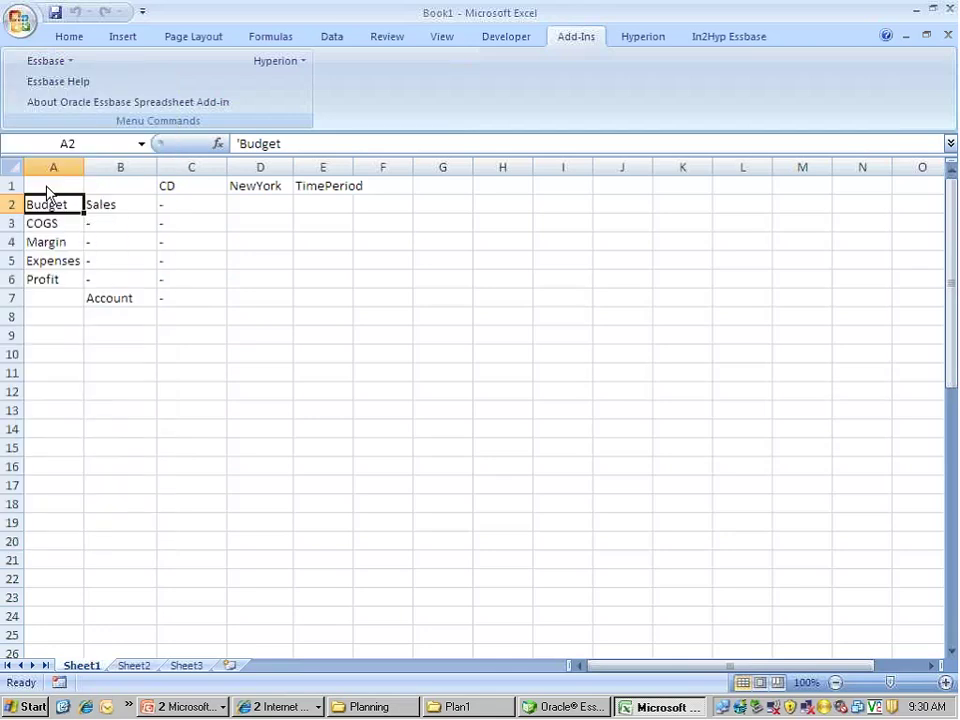
pyautogui.click(120, 318)
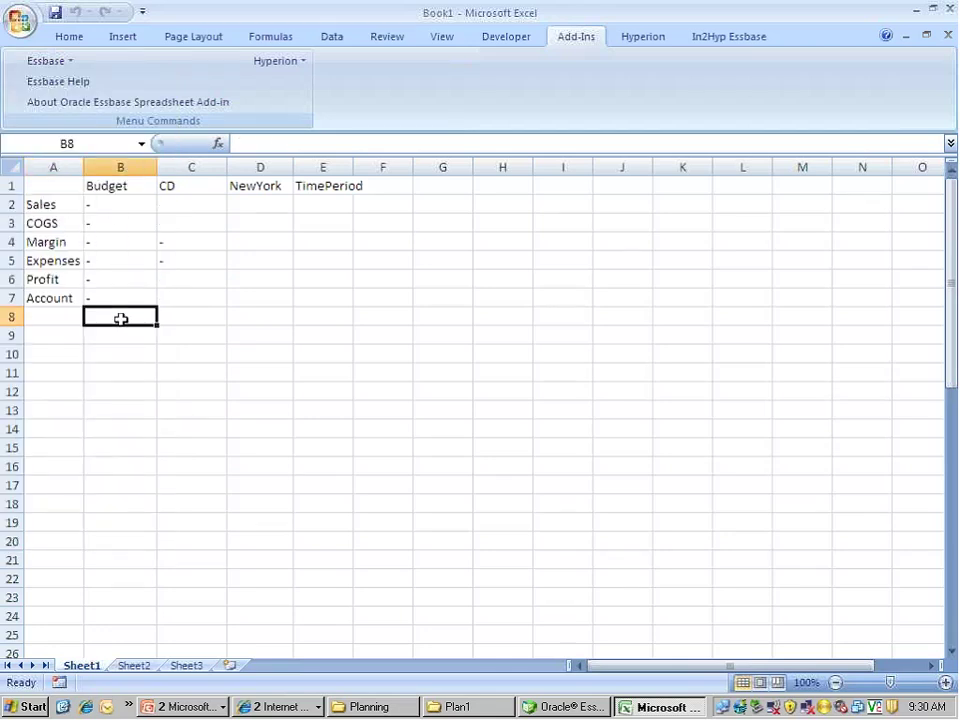
# Zoom into TimePeriod and keep only the Q1 block
pyautogui.doubleClick(316, 188)
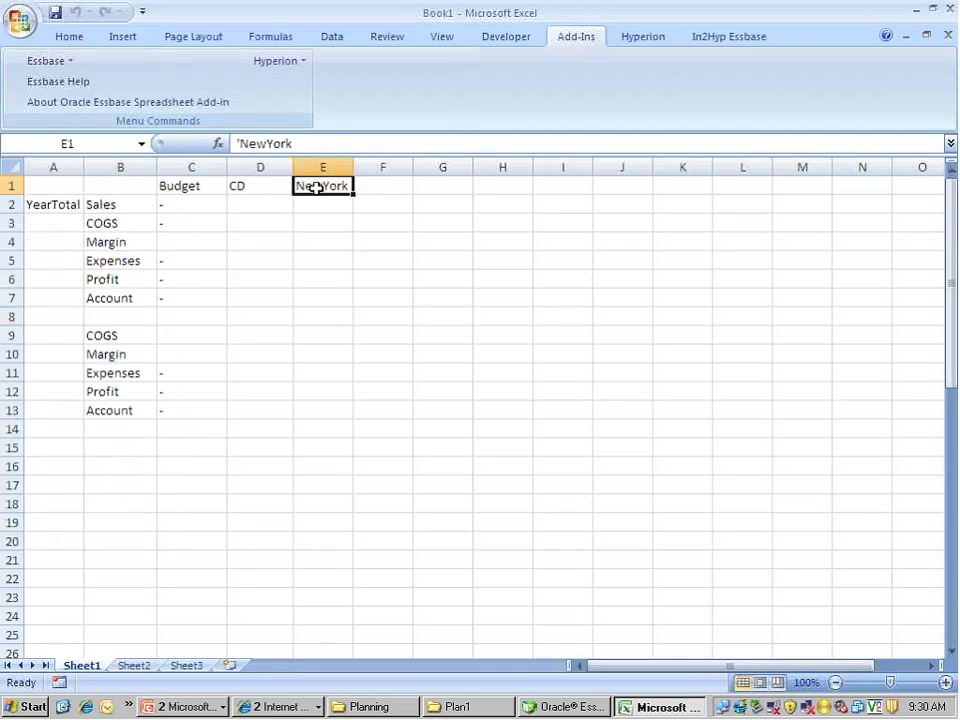
pyautogui.click(45, 202)
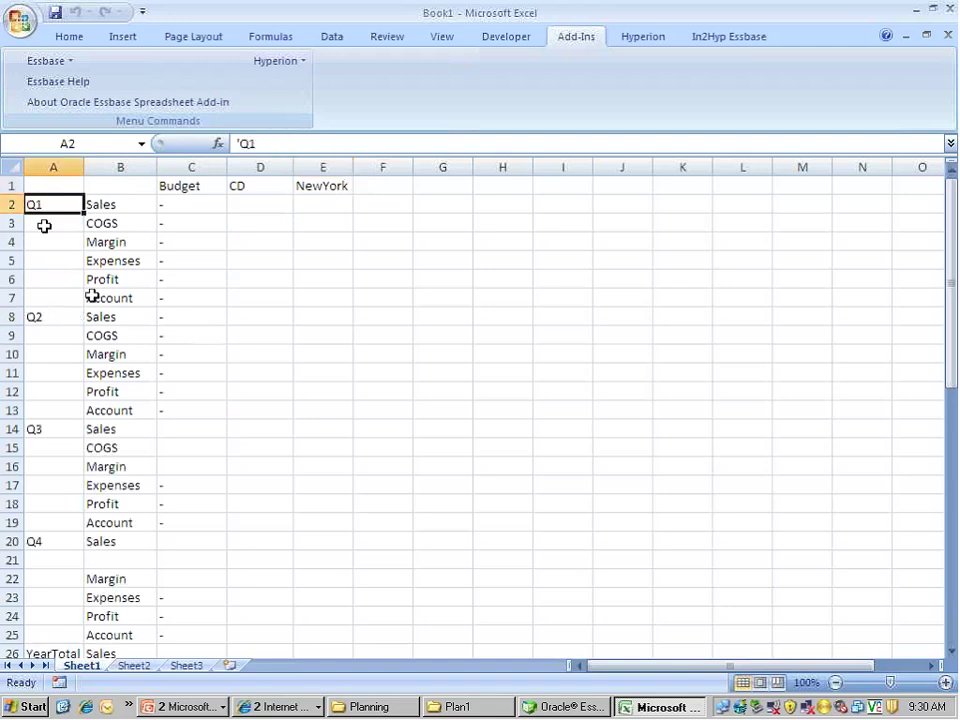
pyautogui.click(36, 62)
pyautogui.click(44, 105)
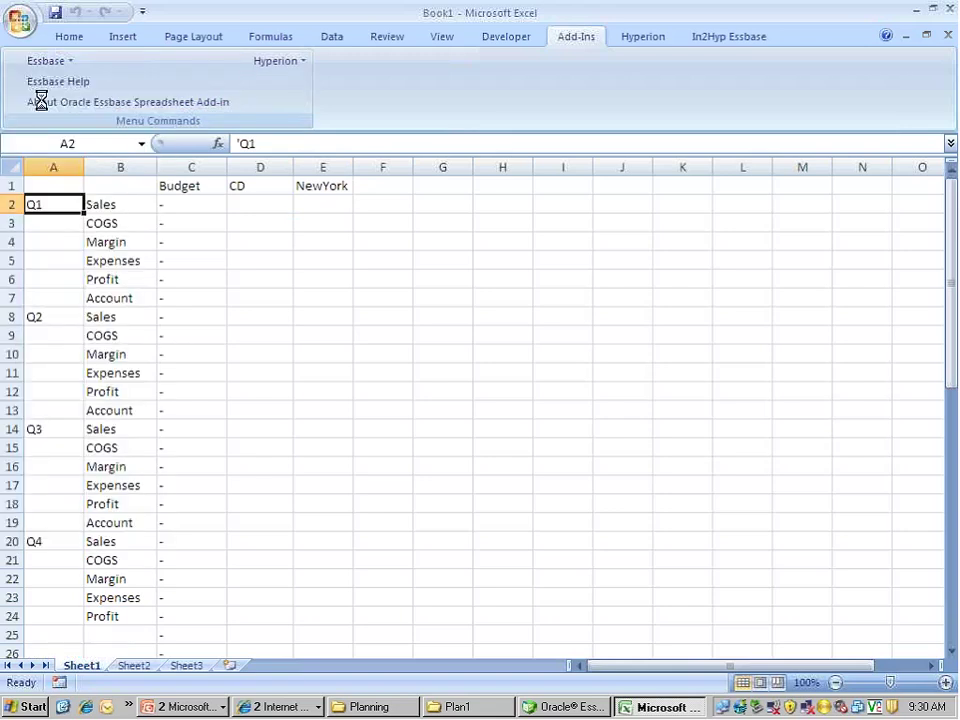
# Zoom Q1 into Jan, Feb and Mar and pivot the months into column headers
pyautogui.doubleClick(34, 204)
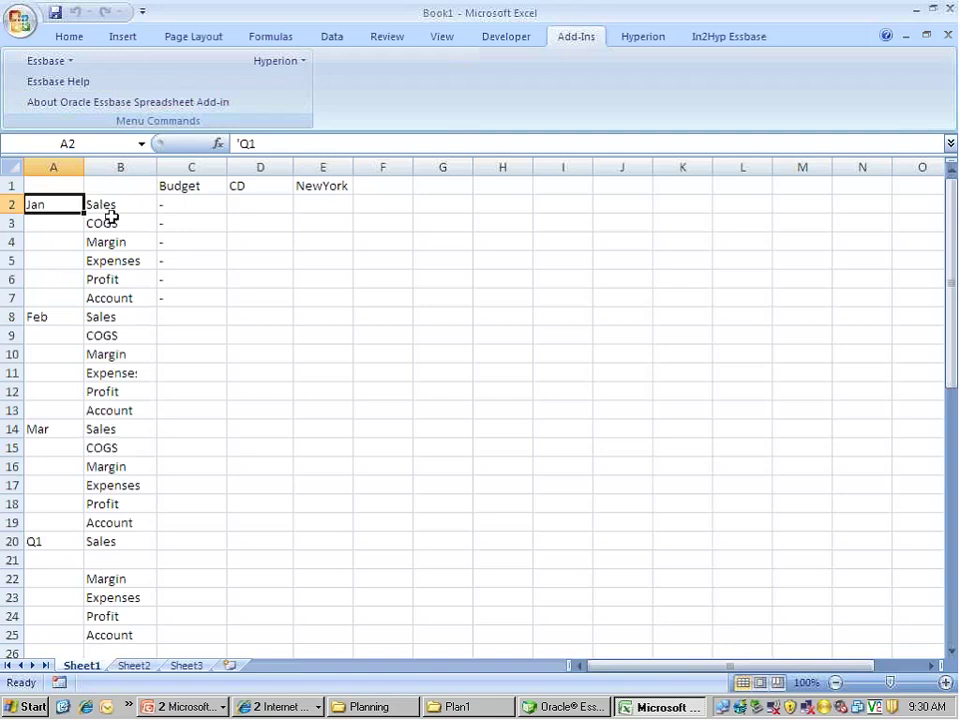
pyautogui.click(40, 62)
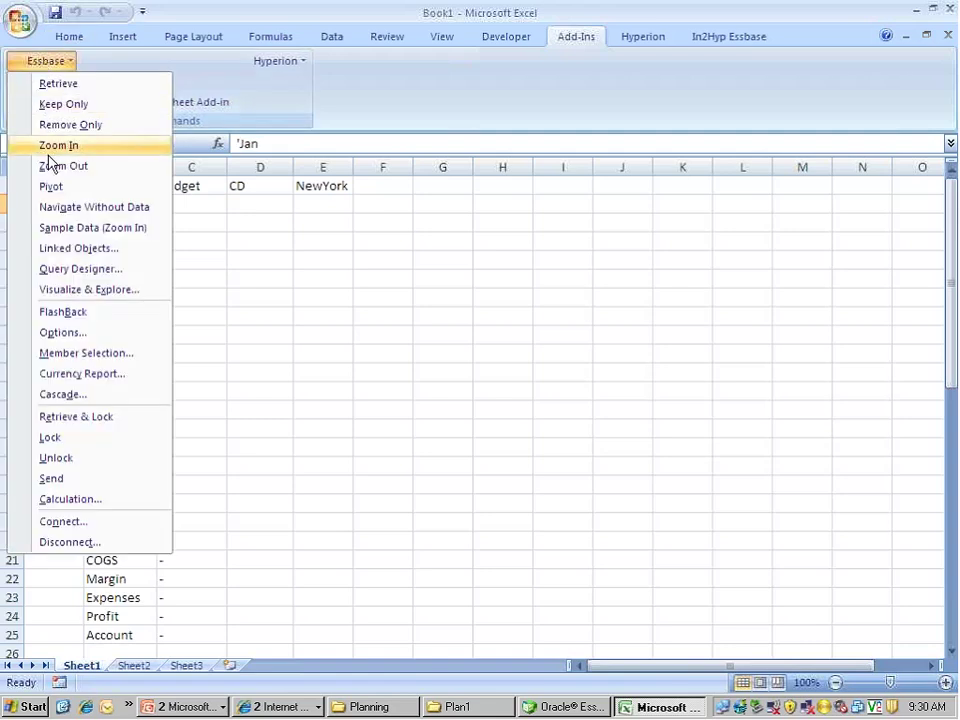
pyautogui.click(45, 145)
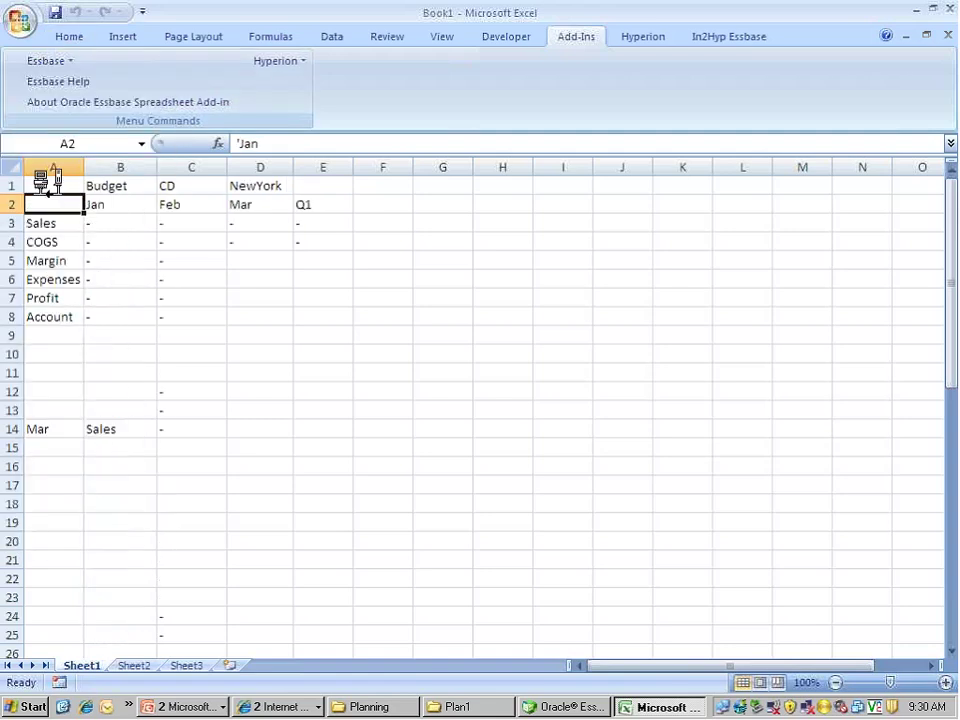
# Select the data range B3:E8 beside the Sales through Account rows
pyautogui.press('Up')
pyautogui.press('Up')
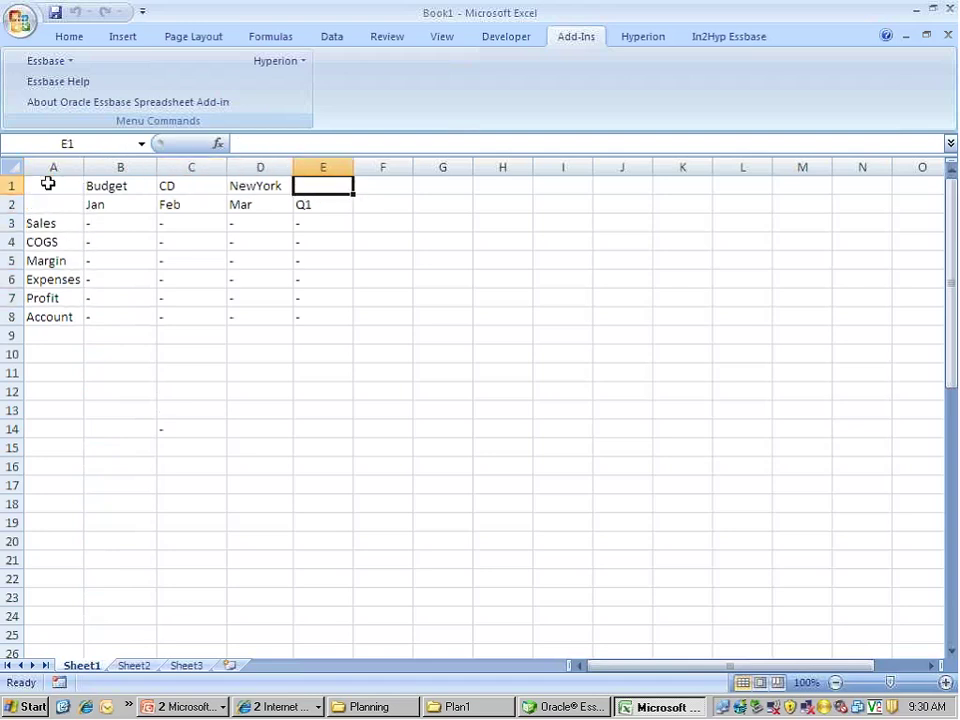
pyautogui.press('Down')
pyautogui.press('Down')
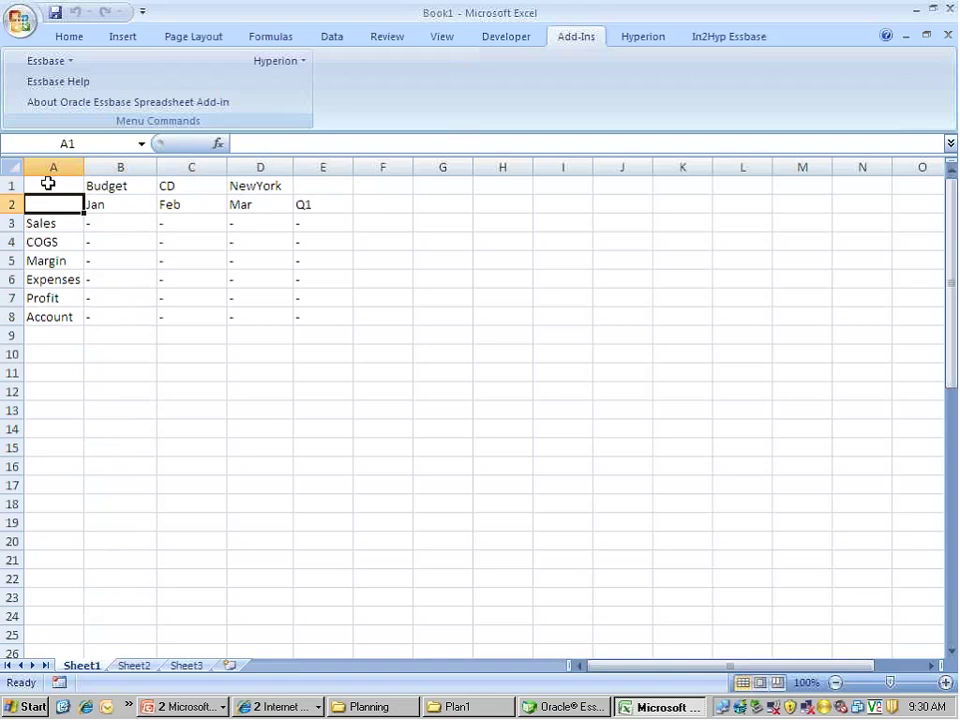
pyautogui.press('Right')
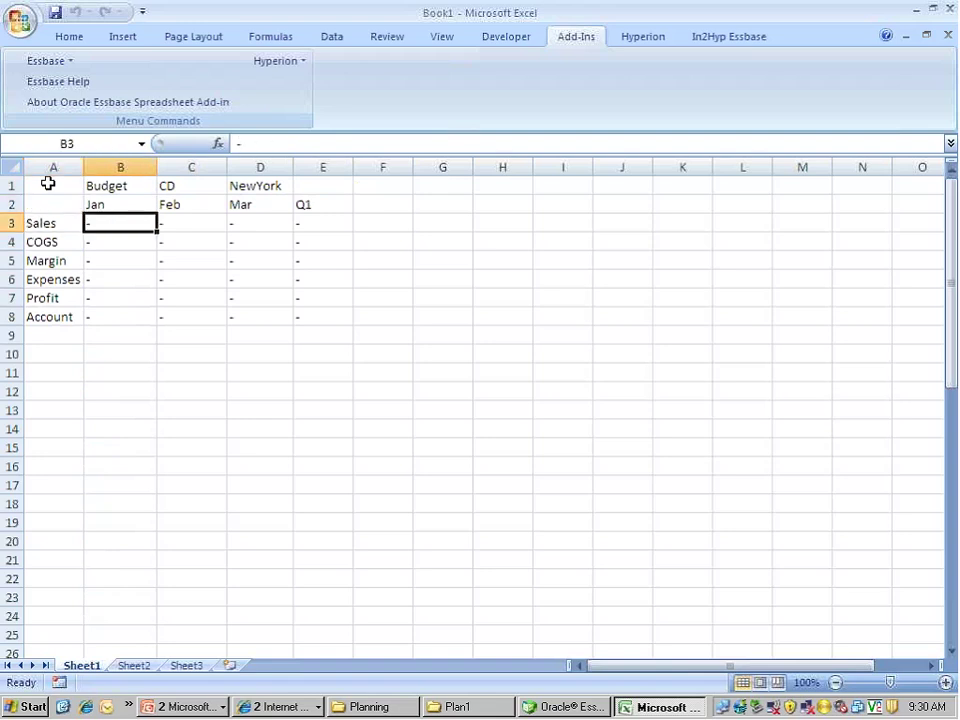
pyautogui.hotkey('shift', 'Down')
pyautogui.hotkey('shift', 'Down')
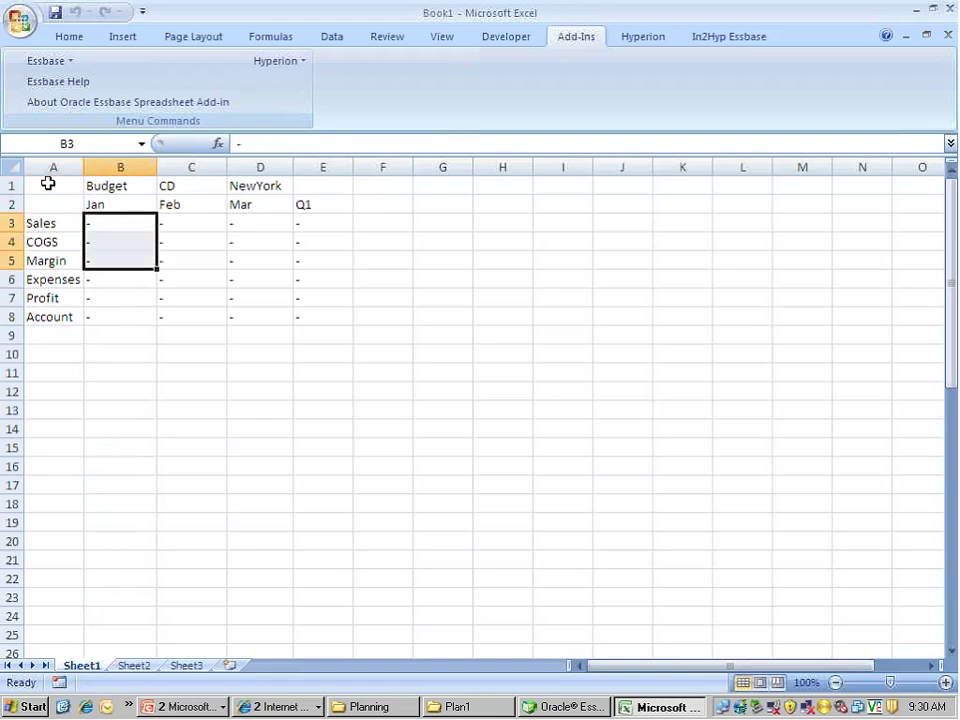
pyautogui.hotkey('shift', 'Down')
pyautogui.hotkey('shift', 'Down')
pyautogui.hotkey('shift', 'Right')
pyautogui.hotkey('shift', 'Right')
pyautogui.hotkey('shift', 'Right')
pyautogui.hotkey('shift', 'Down')
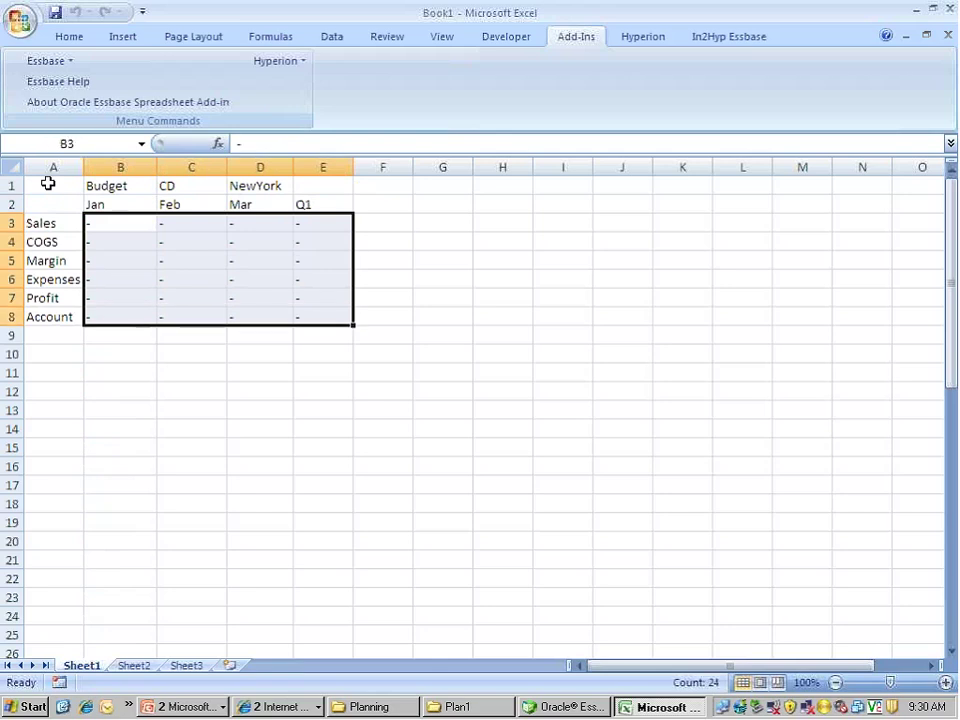
pyautogui.press('Left')
pyautogui.press('Right')
pyautogui.hotkey('shift', 'Down')
pyautogui.hotkey('shift', 'Down')
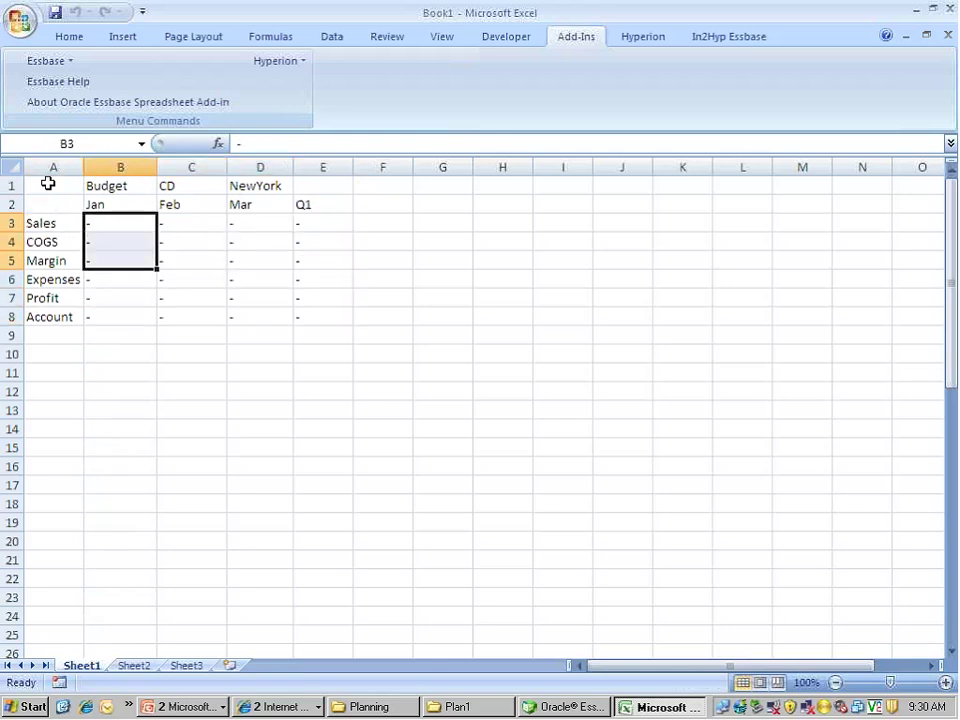
pyautogui.hotkey('shift', 'Down')
pyautogui.hotkey('shift', 'Down')
pyautogui.hotkey('shift', 'Down')
pyautogui.hotkey('shift', 'Right')
pyautogui.hotkey('shift', 'Right')
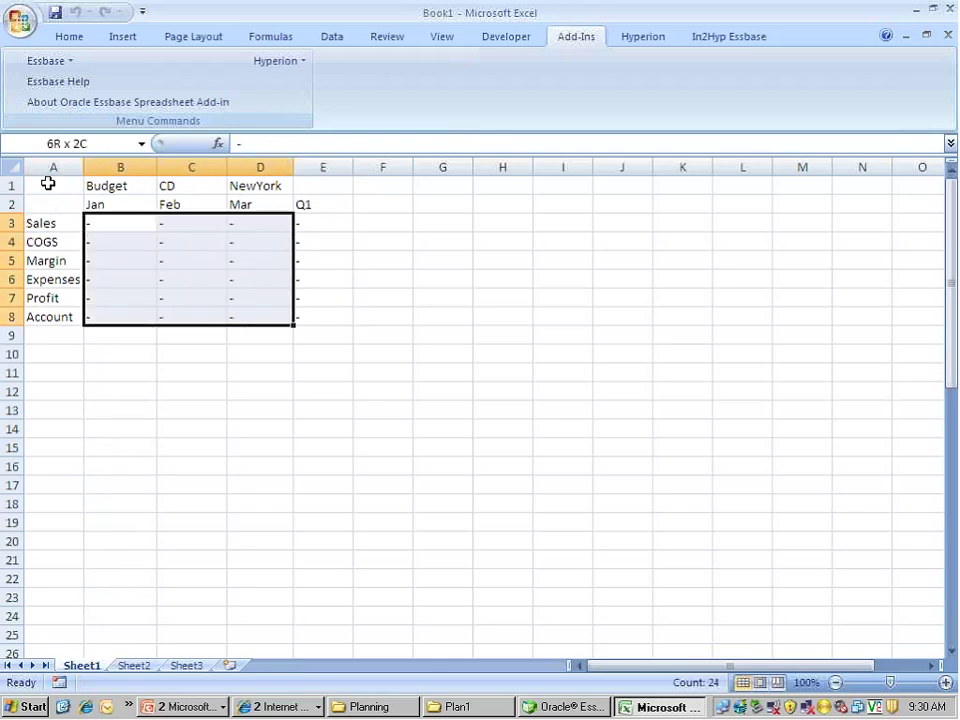
pyautogui.hotkey('shift', 'Right')
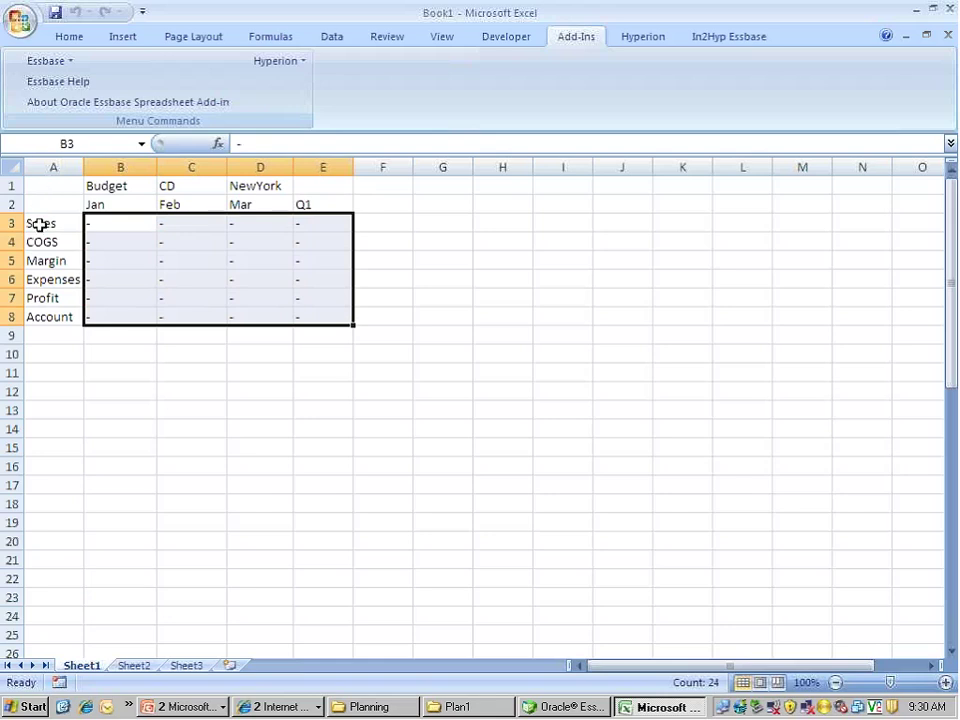
# Keep only the Sales row in the grid and go to cell B3
pyautogui.click(39, 223)
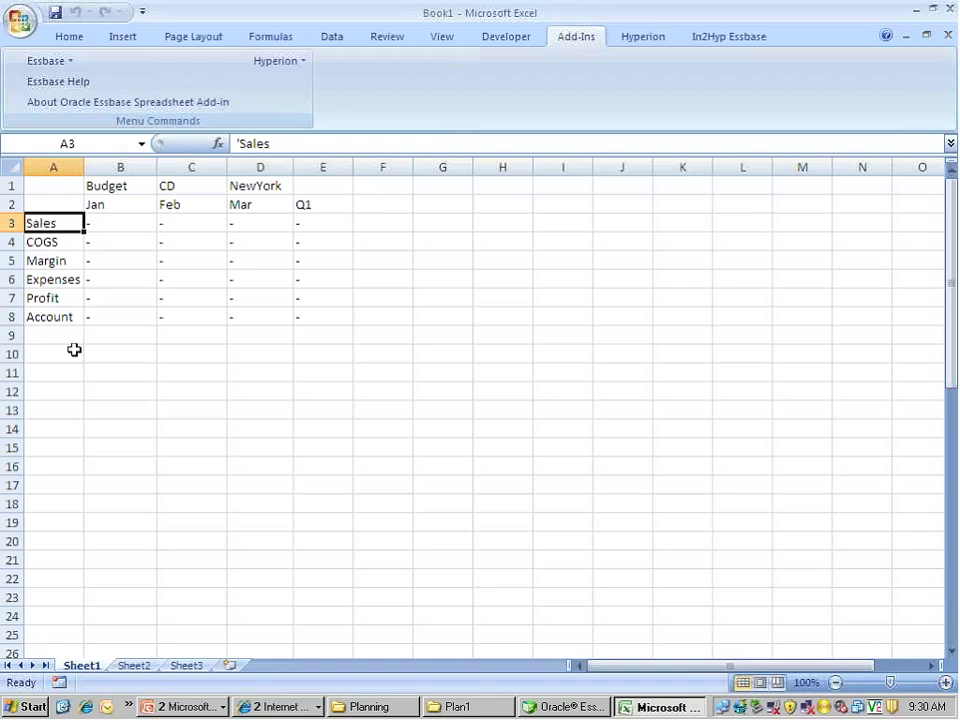
pyautogui.click(44, 60)
pyautogui.click(52, 104)
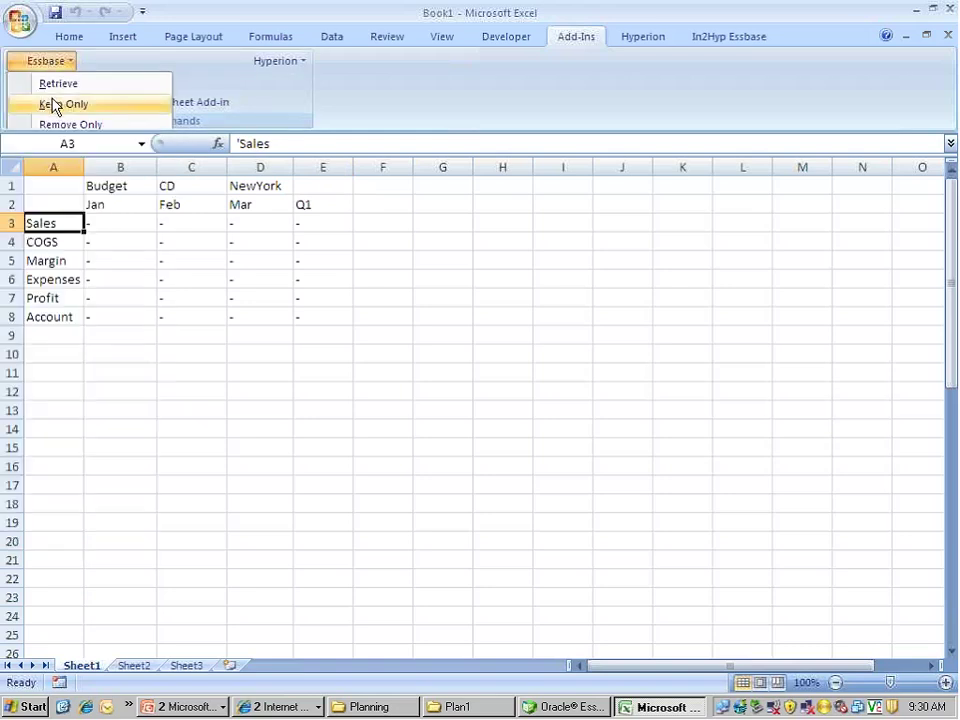
pyautogui.click(95, 227)
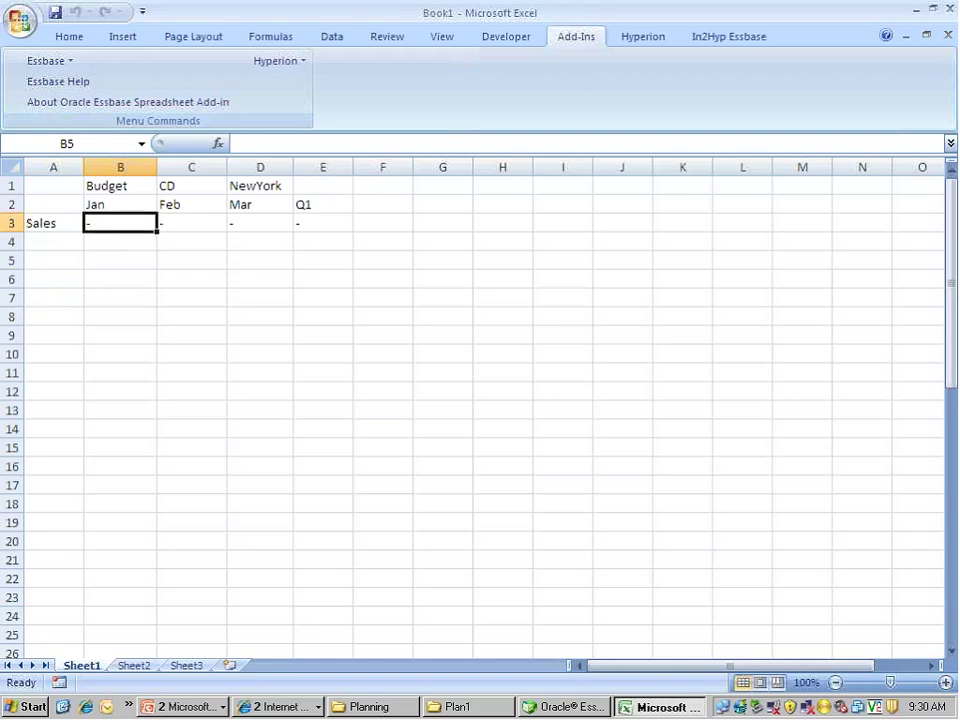
pyautogui.press('Left')
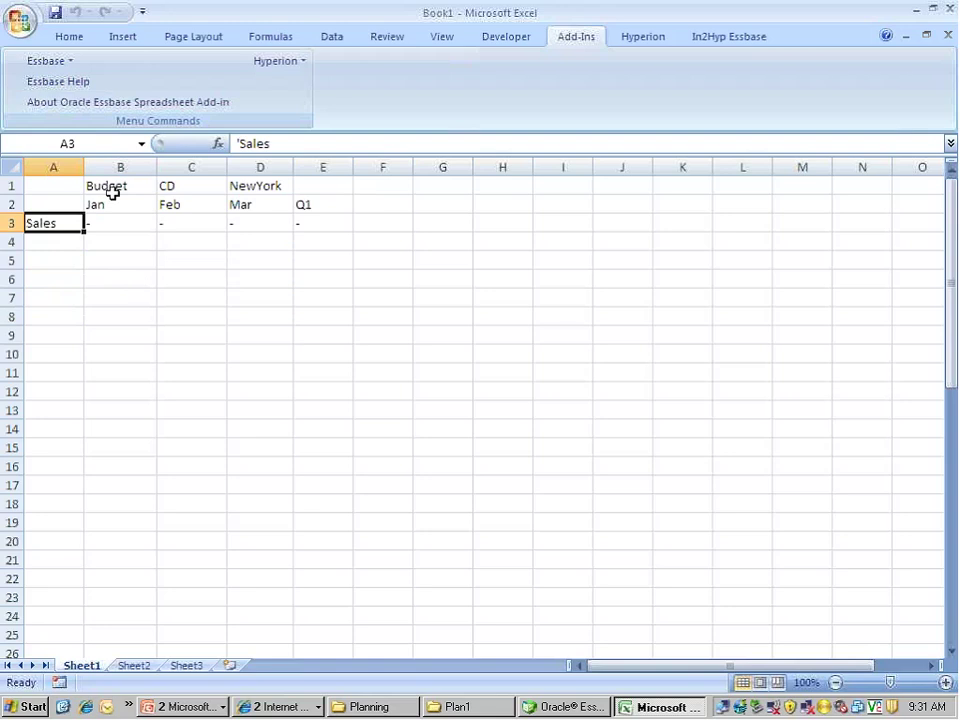
pyautogui.click(135, 234)
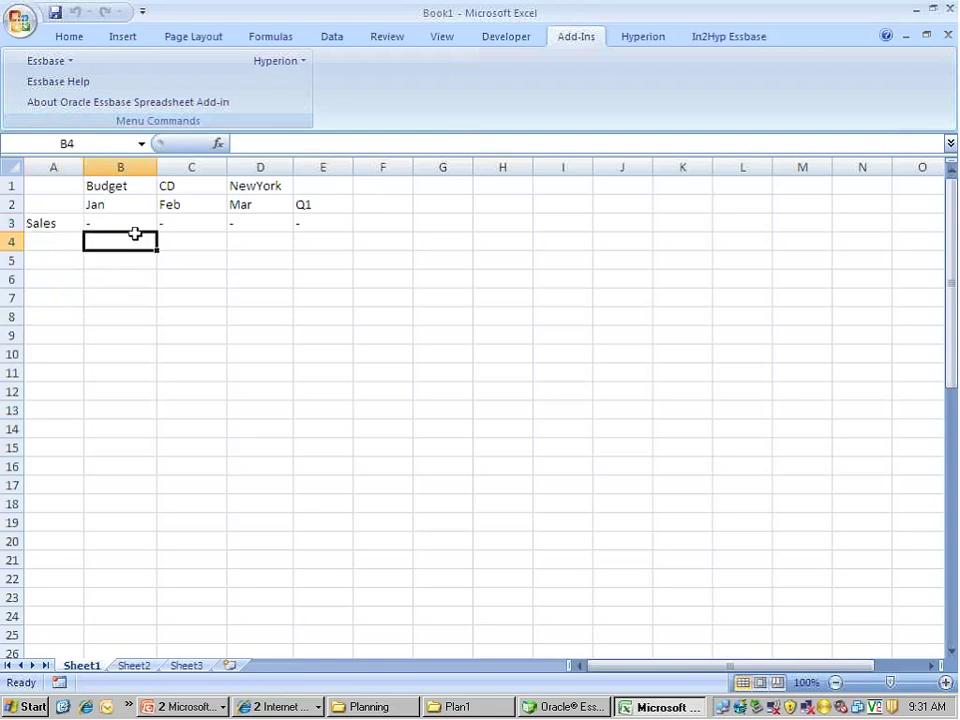
pyautogui.press('Up')
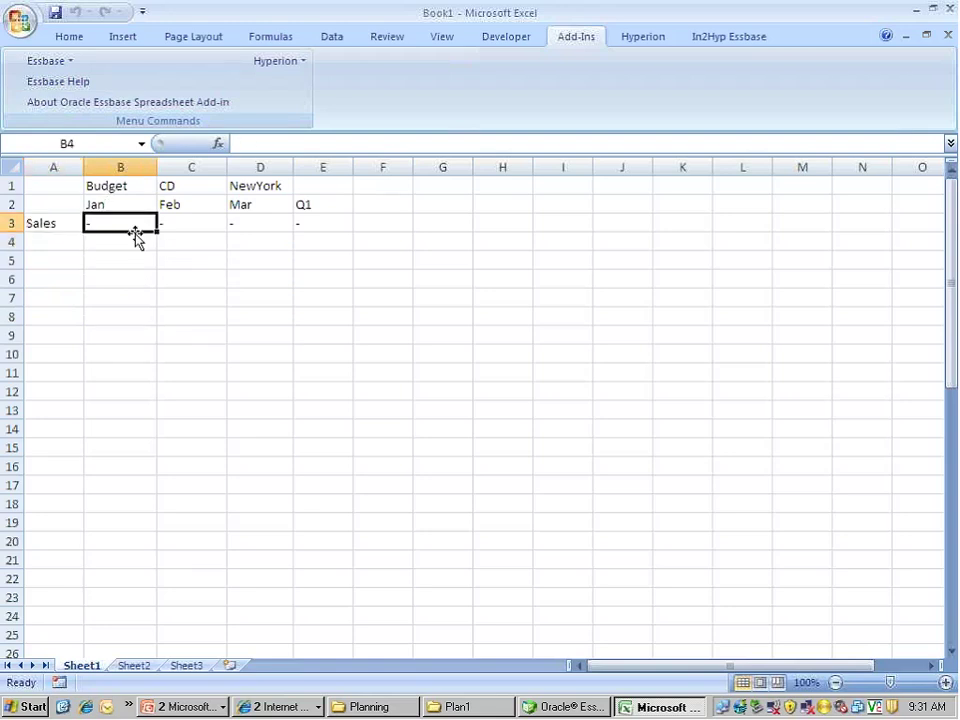
# Enter 1000 in B3, 1200 in C3 and 1500 in D3, then return to B3
pyautogui.write('1000')
pyautogui.press('Return')
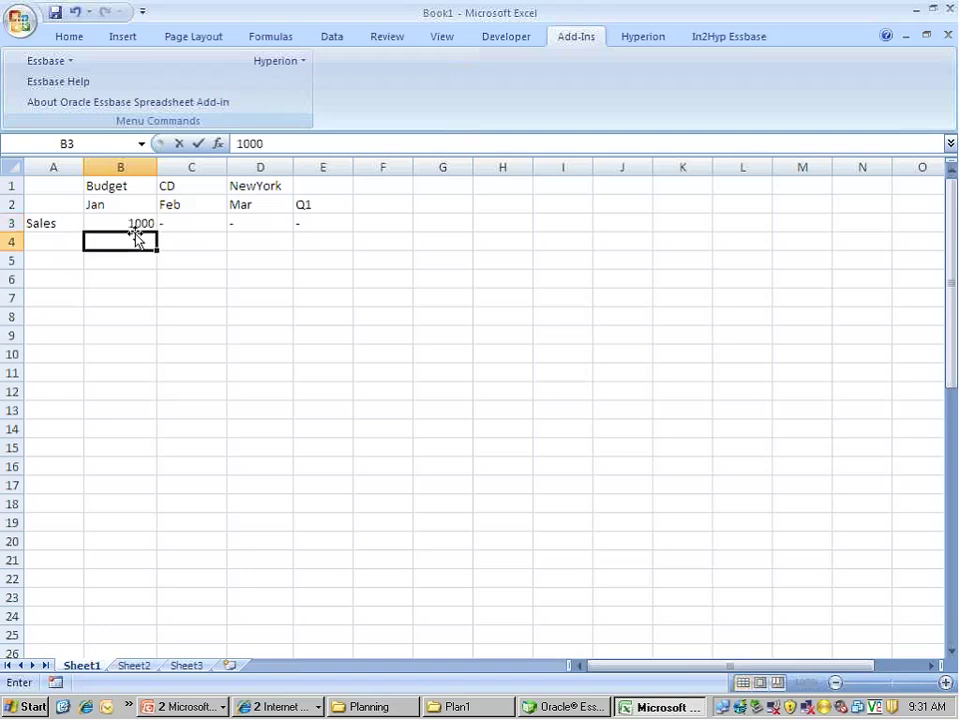
pyautogui.press('Up')
pyautogui.press('Right')
pyautogui.write('1200')
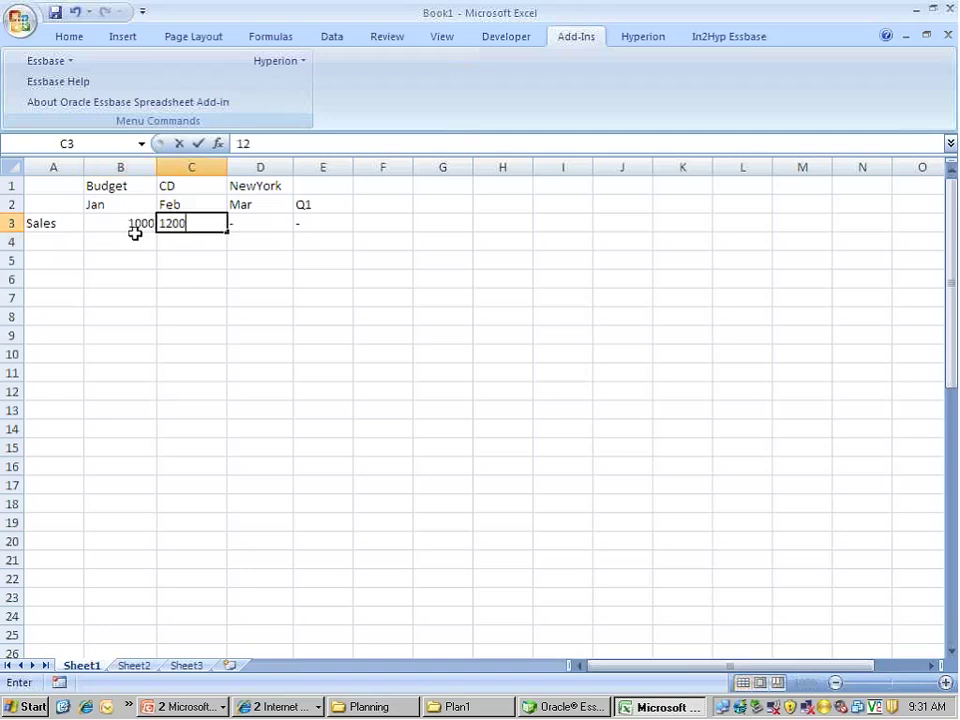
pyautogui.press('Return')
pyautogui.press('Up')
pyautogui.press('Right')
pyautogui.write('1')
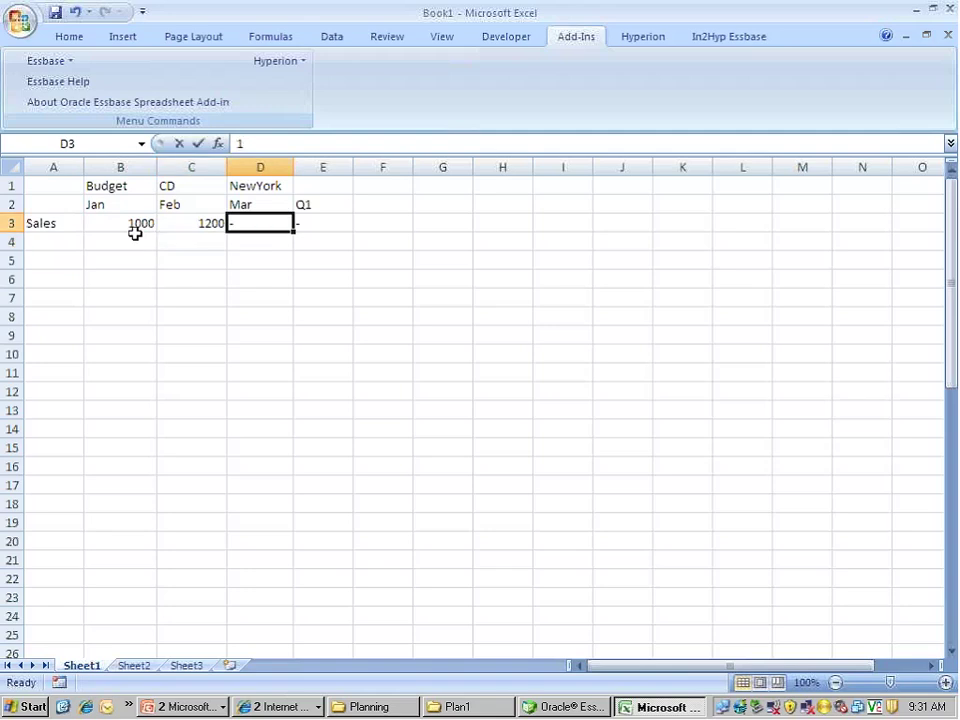
pyautogui.write('500')
pyautogui.press('Return')
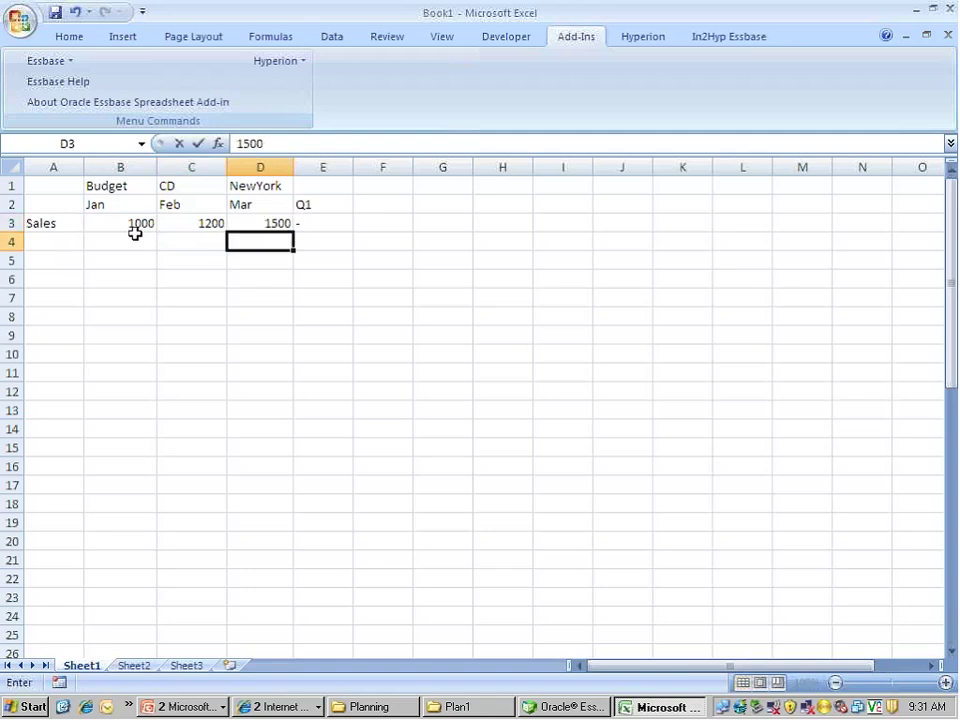
pyautogui.press('Up')
pyautogui.press('Left')
pyautogui.press('Left')
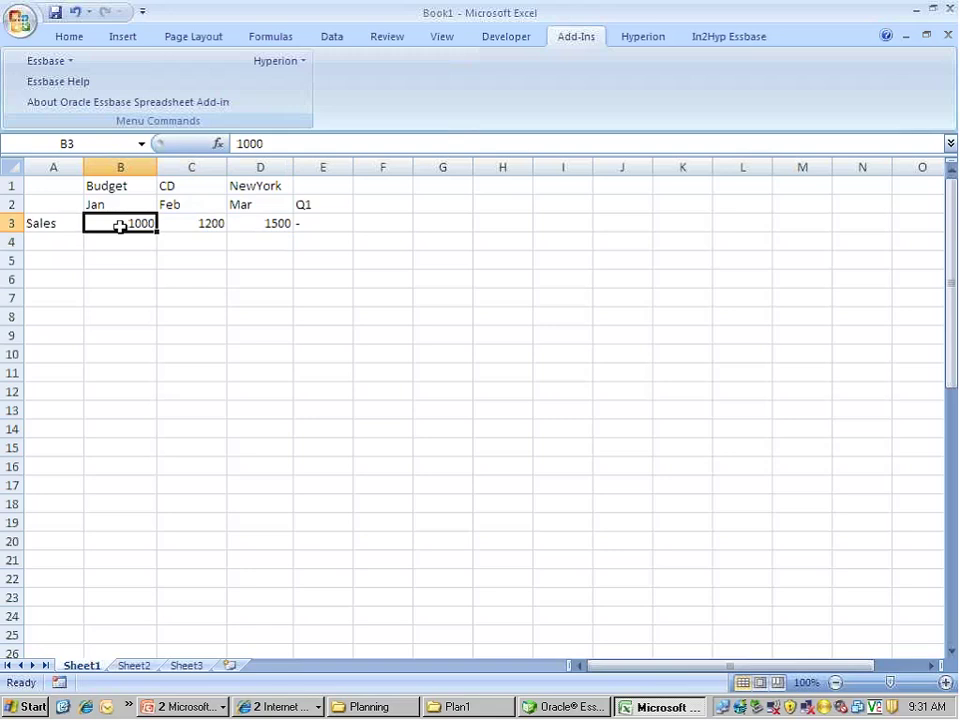
# Check the Budget, CD, NewYork headers, Jan header and Jan/Feb Sales values on the grid
pyautogui.click(184, 297)
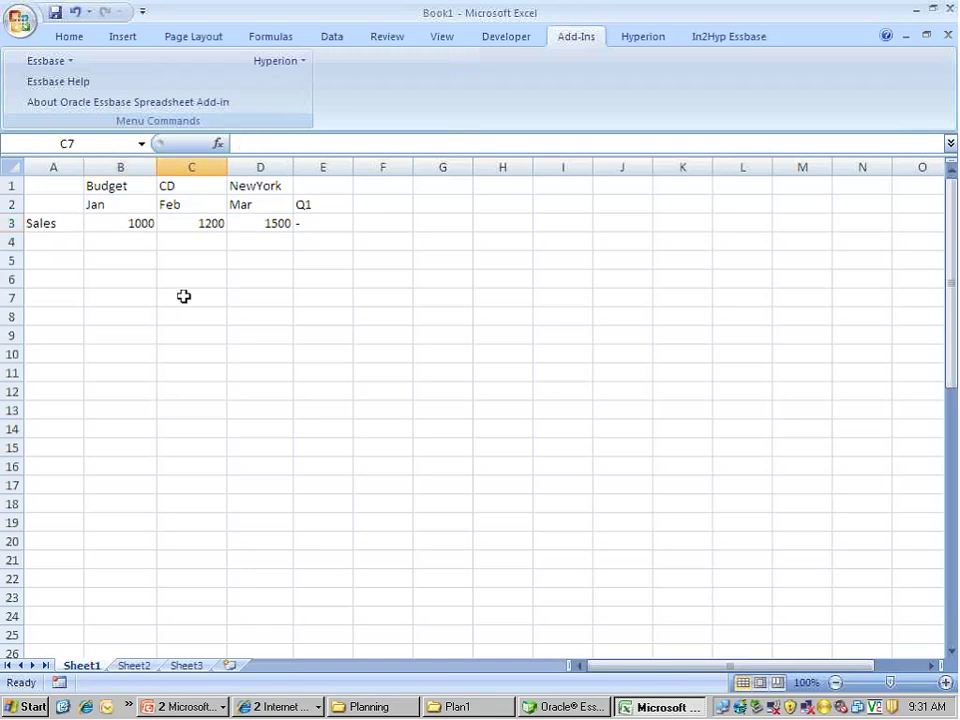
pyautogui.click(133, 223)
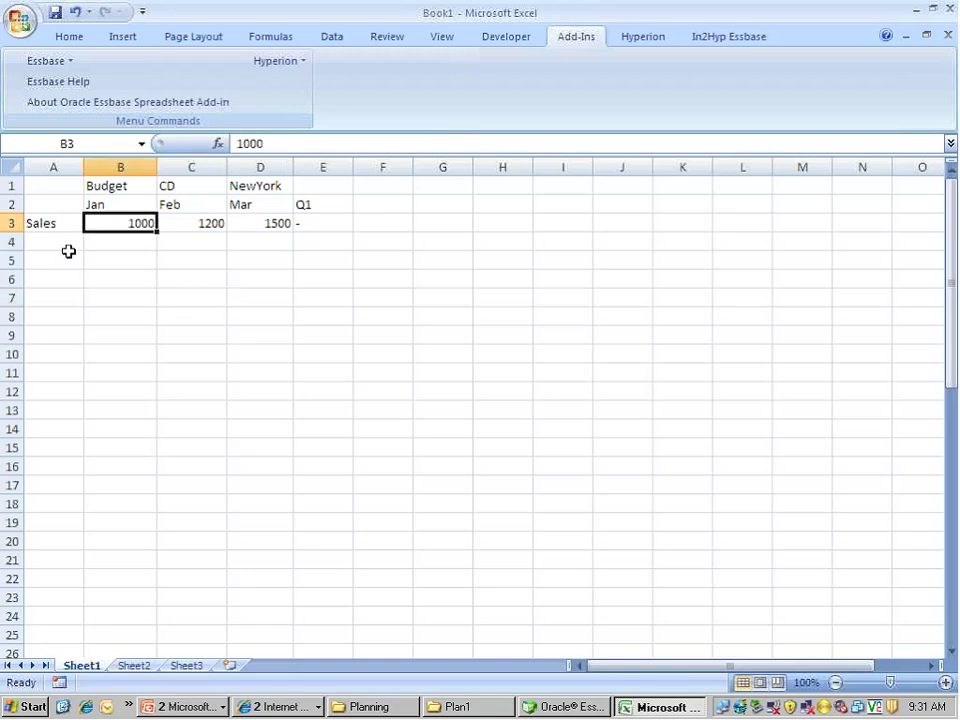
pyautogui.click(49, 224)
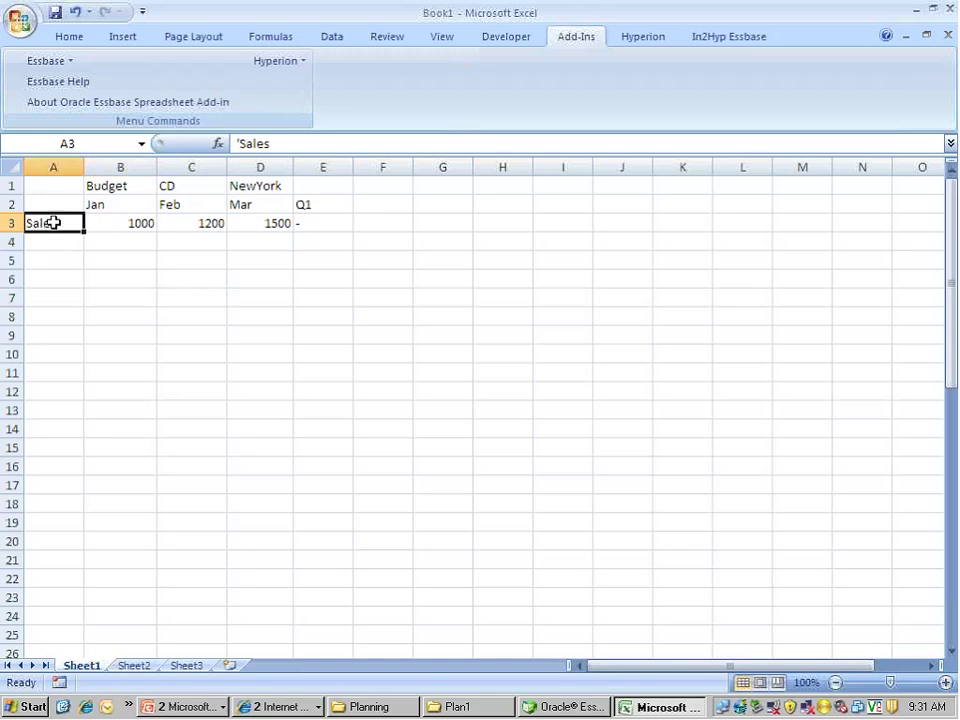
pyautogui.click(88, 185)
pyautogui.click(66, 224)
pyautogui.click(108, 206)
pyautogui.click(168, 184)
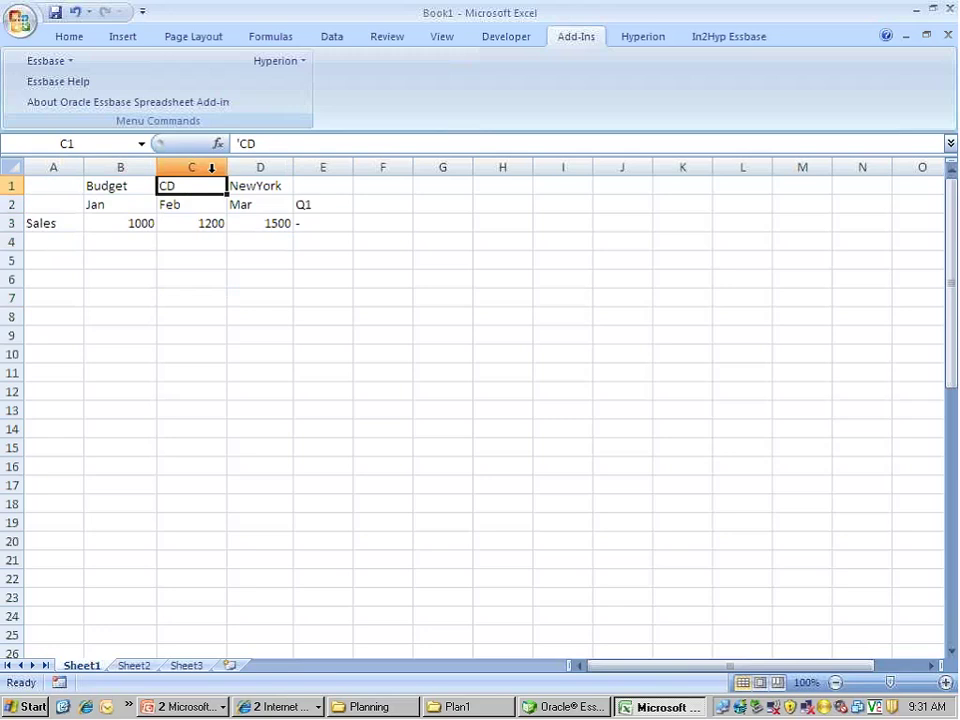
pyautogui.click(249, 185)
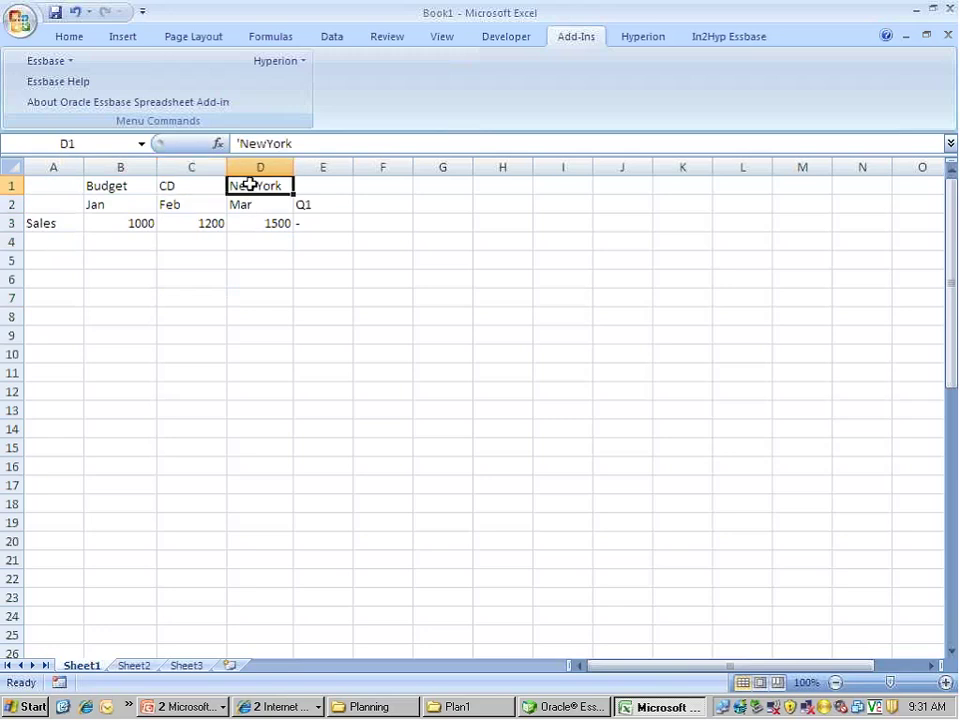
pyautogui.click(206, 225)
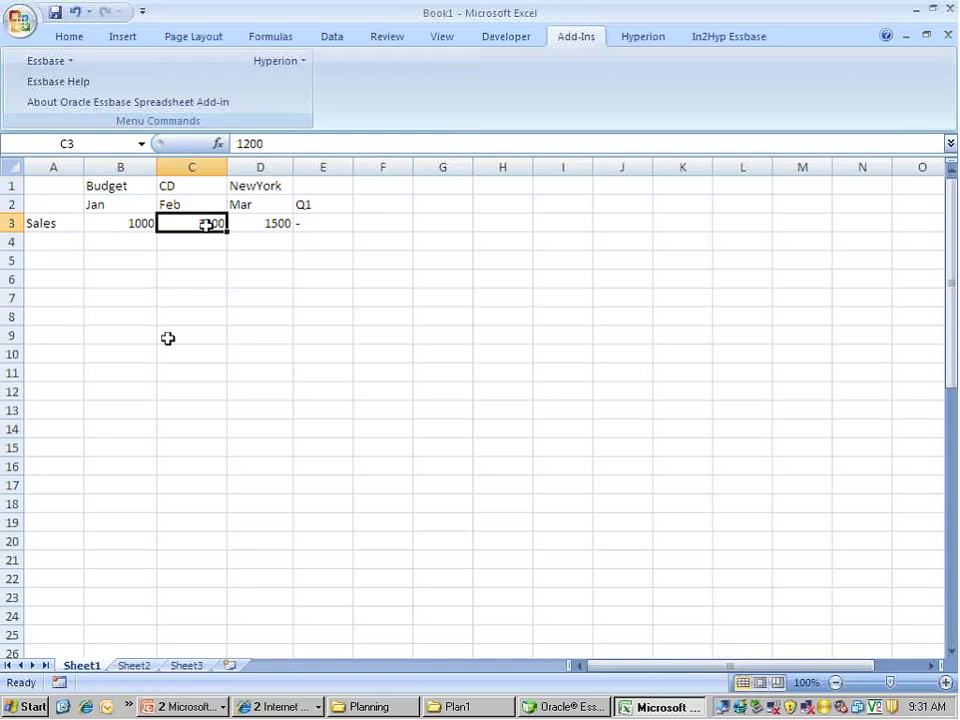
pyautogui.click(150, 304)
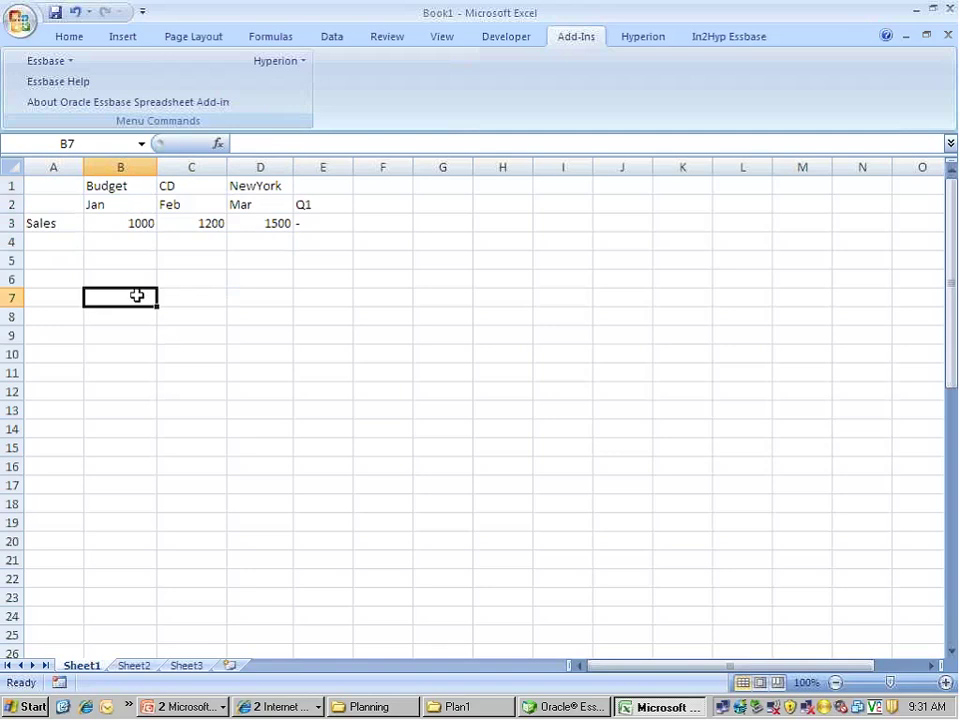
# Lock the sheet's data, then send the Jan–Mar Sales values 1000, 1200, 1500 to Essbase
pyautogui.click(58, 62)
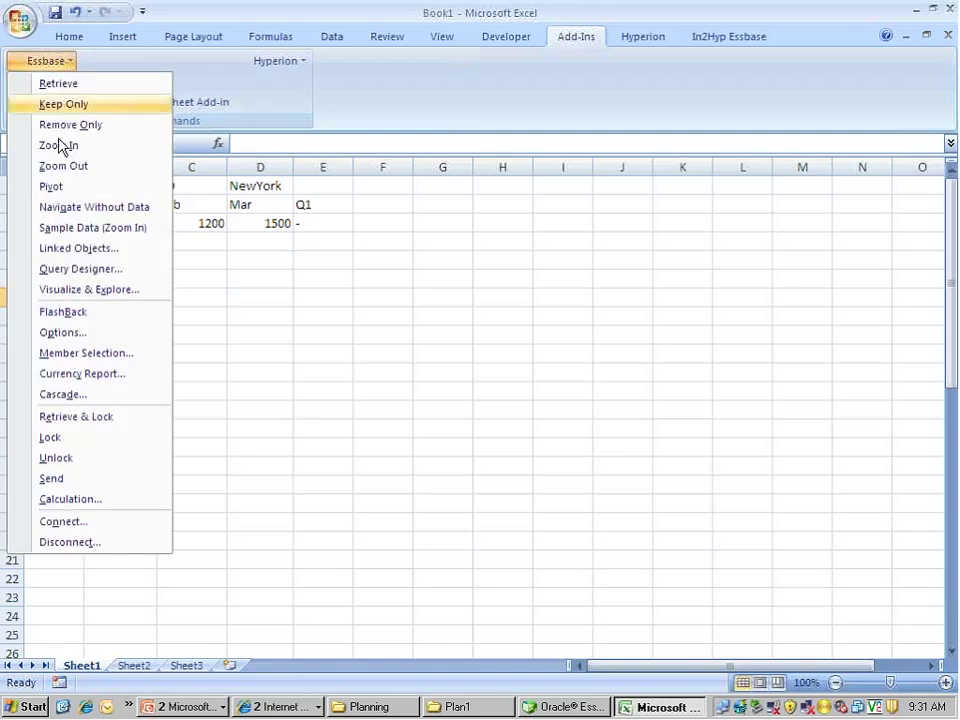
pyautogui.click(74, 441)
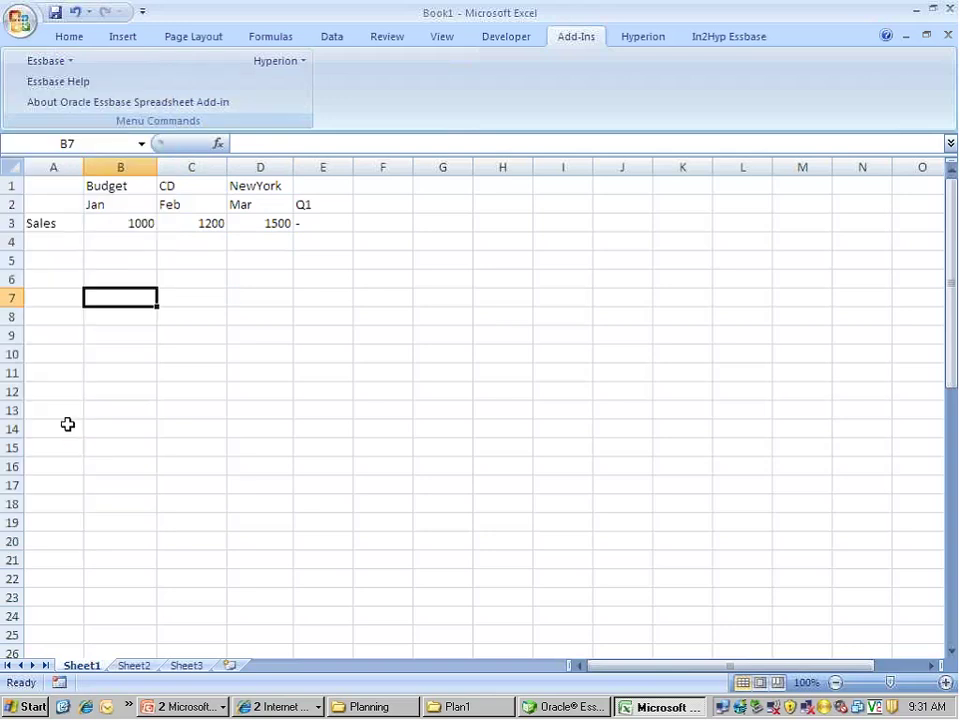
pyautogui.click(56, 62)
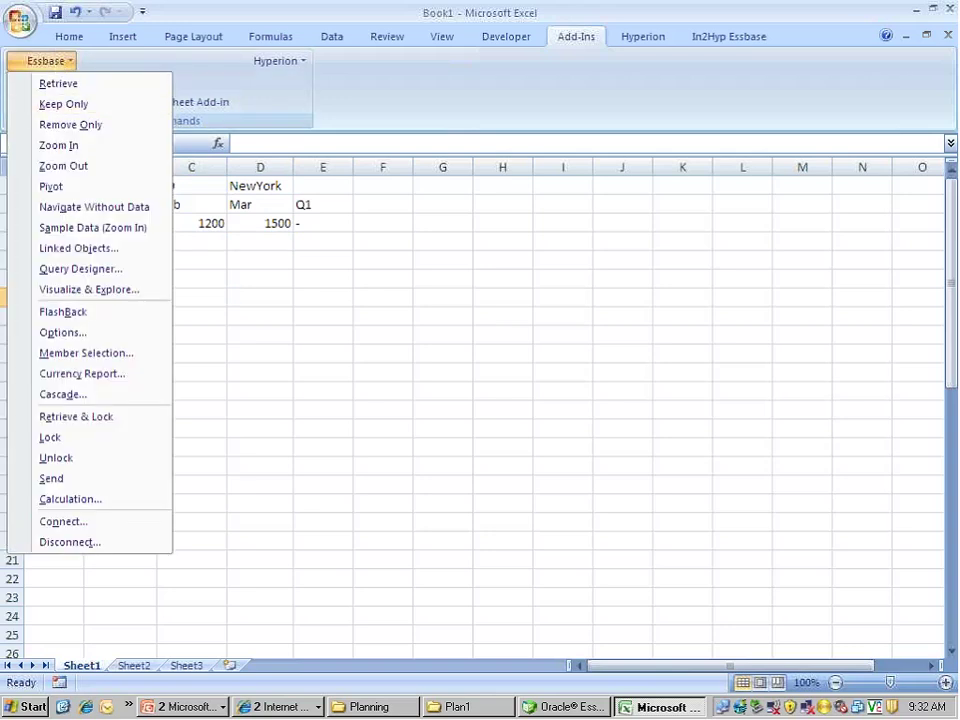
pyautogui.click(52, 482)
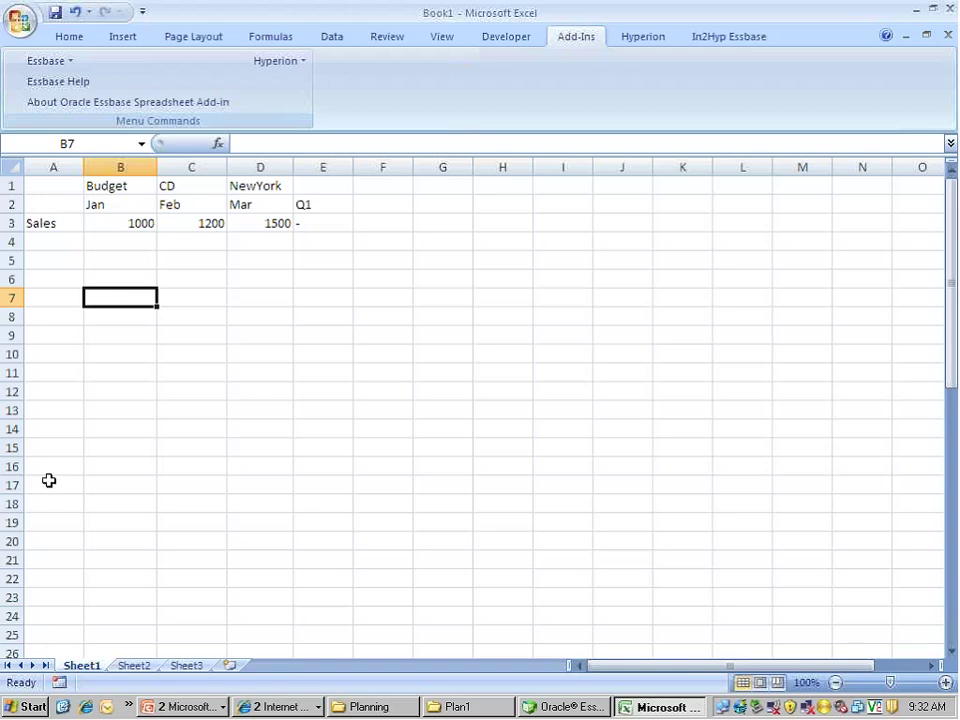
# Clear the Sales values in B3:E4 from the sheet
pyautogui.click(122, 386)
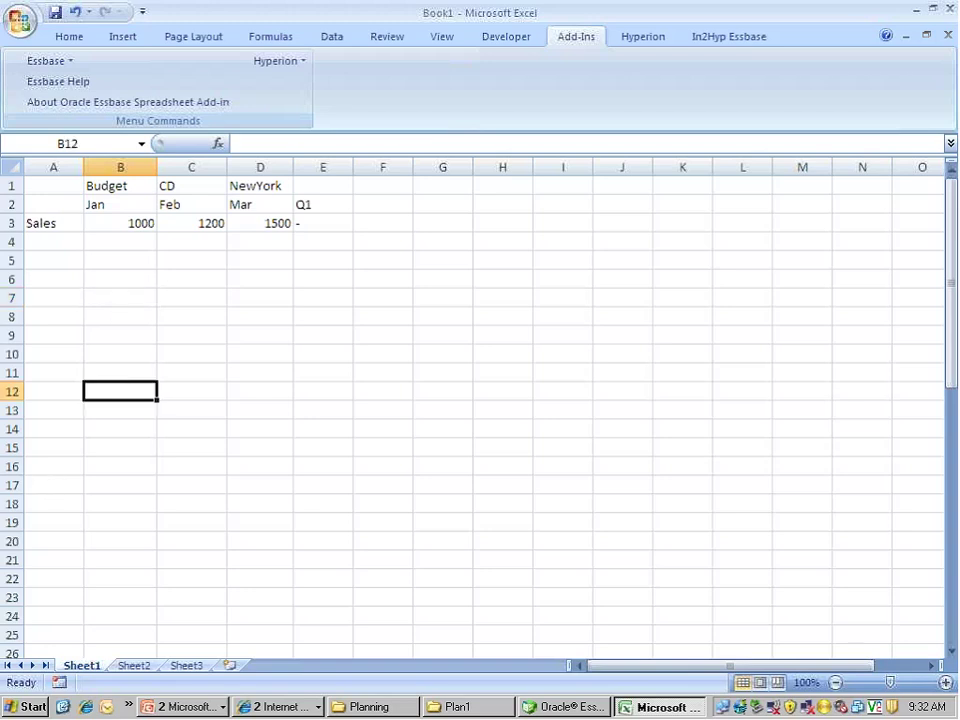
pyautogui.moveTo(112, 224); pyautogui.dragTo(330, 242)
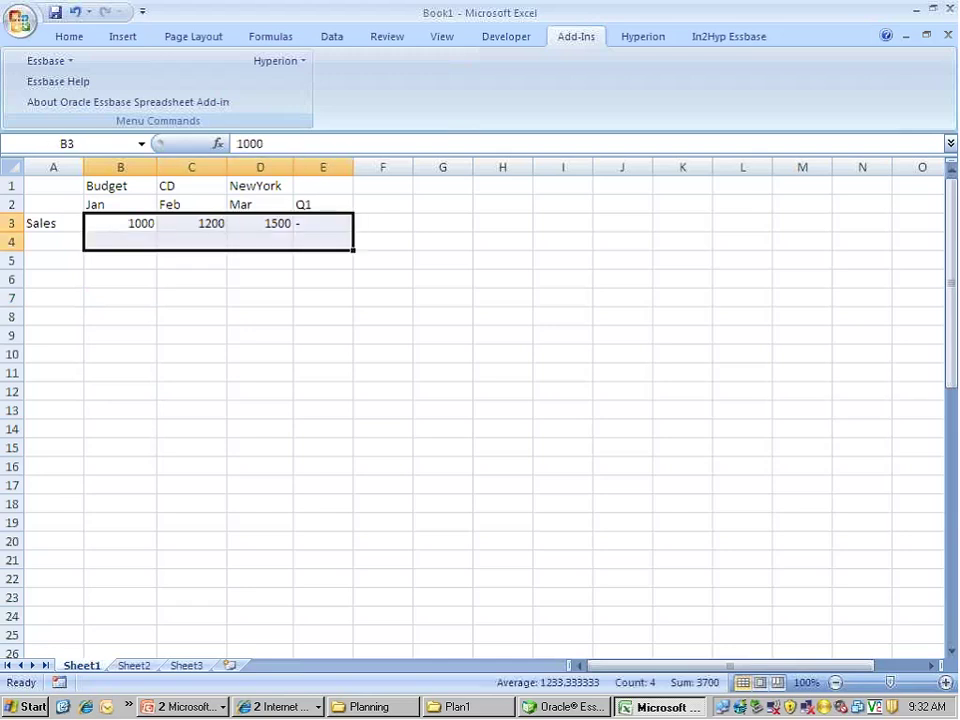
pyautogui.press('Delete')
pyautogui.press('Left')
pyautogui.press('Down')
pyautogui.press('Right')
pyautogui.press('Right')
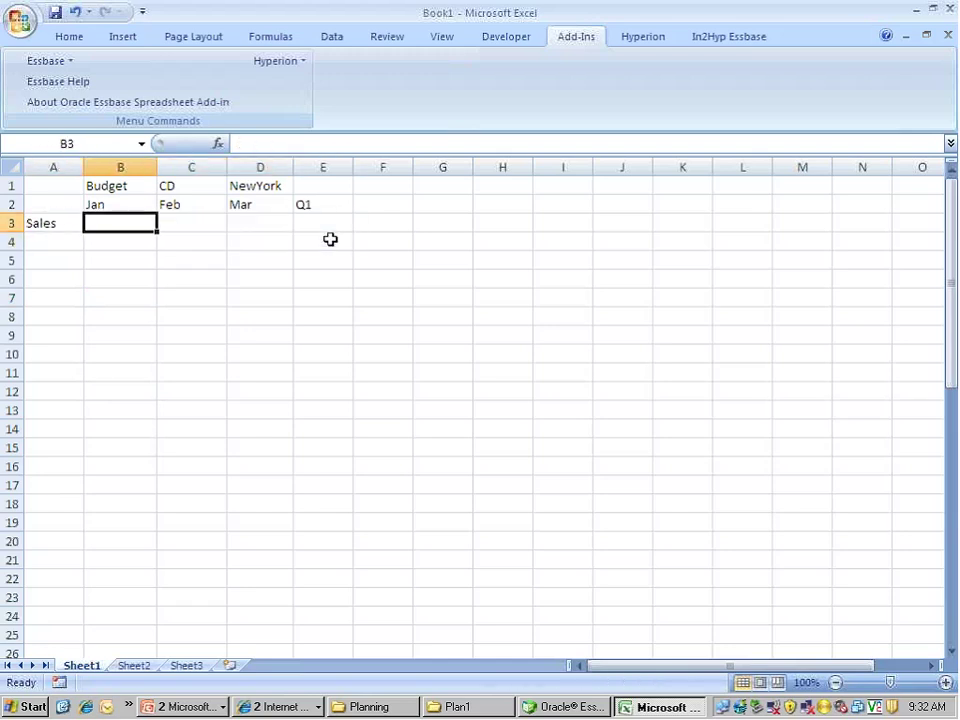
pyautogui.click(210, 316)
# Retrieve from Essbase to restore Sales 1000, 1200, 1500, check Q1, then bring up Administration Services
pyautogui.click(72, 60)
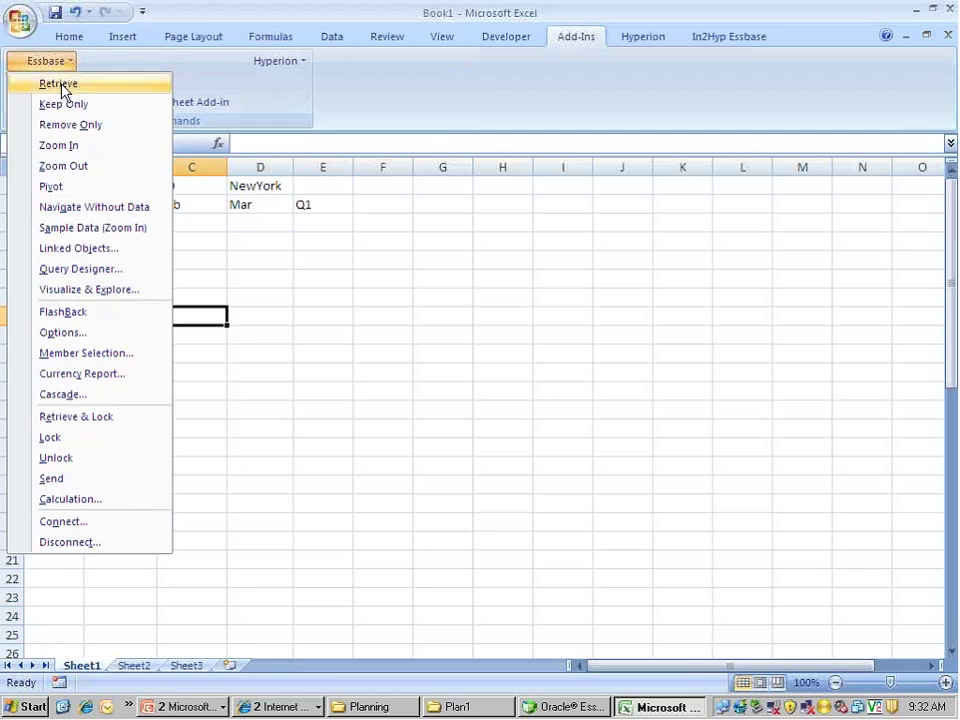
pyautogui.click(62, 85)
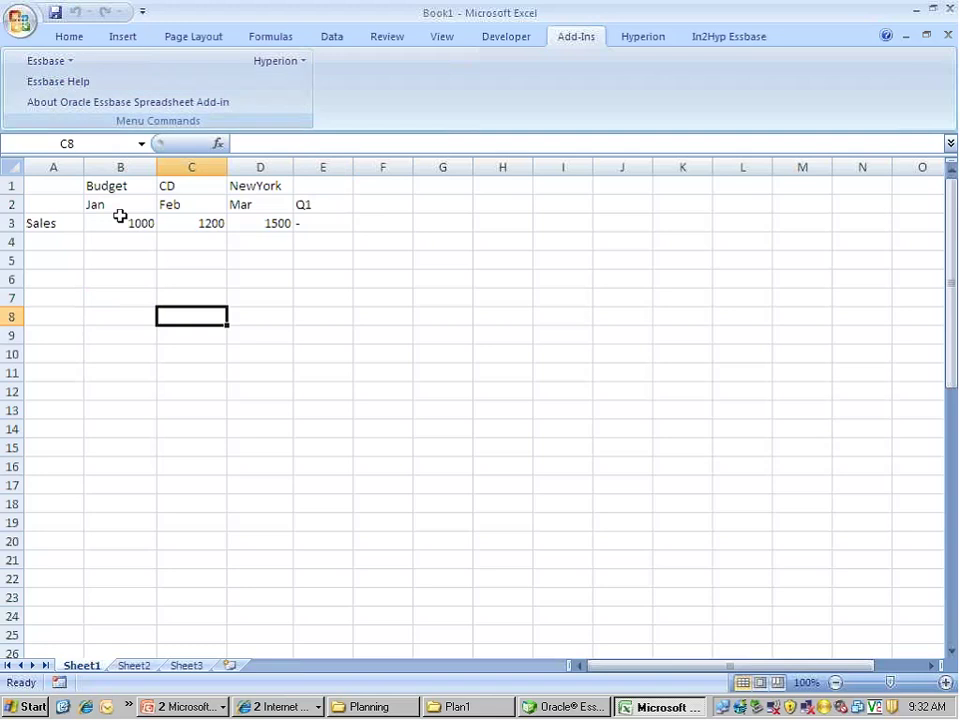
pyautogui.click(146, 273)
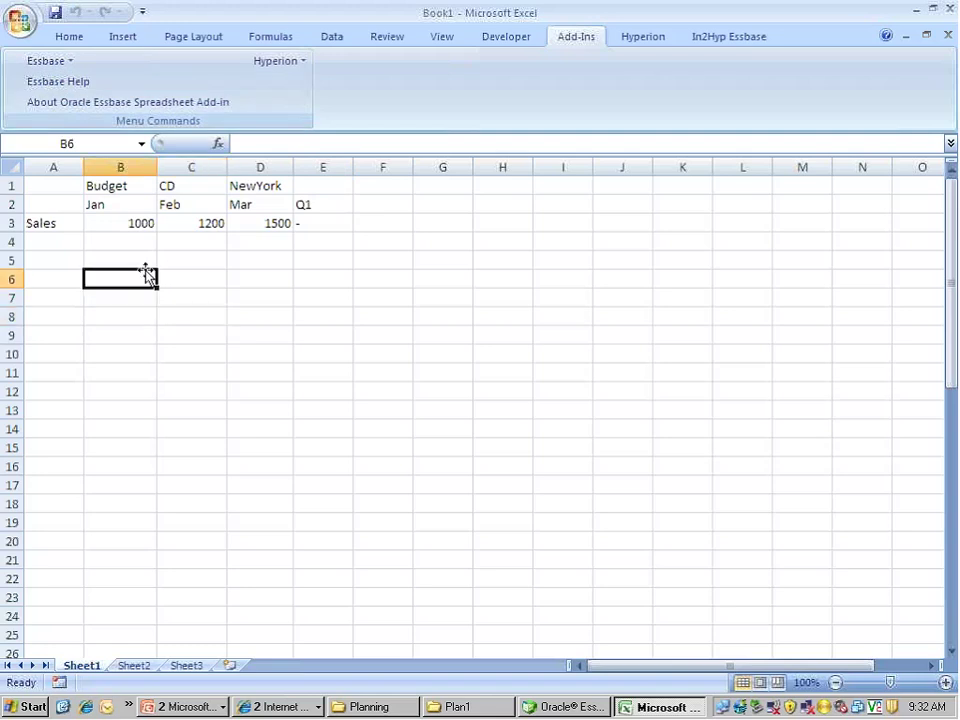
pyautogui.click(323, 216)
pyautogui.click(328, 202)
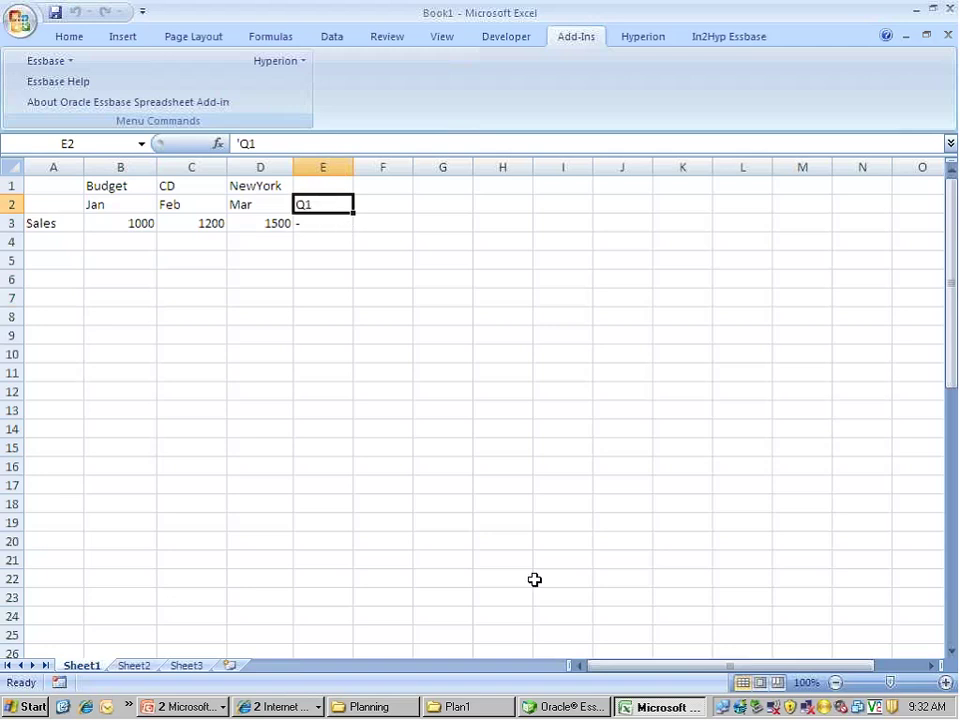
pyautogui.click(585, 708)
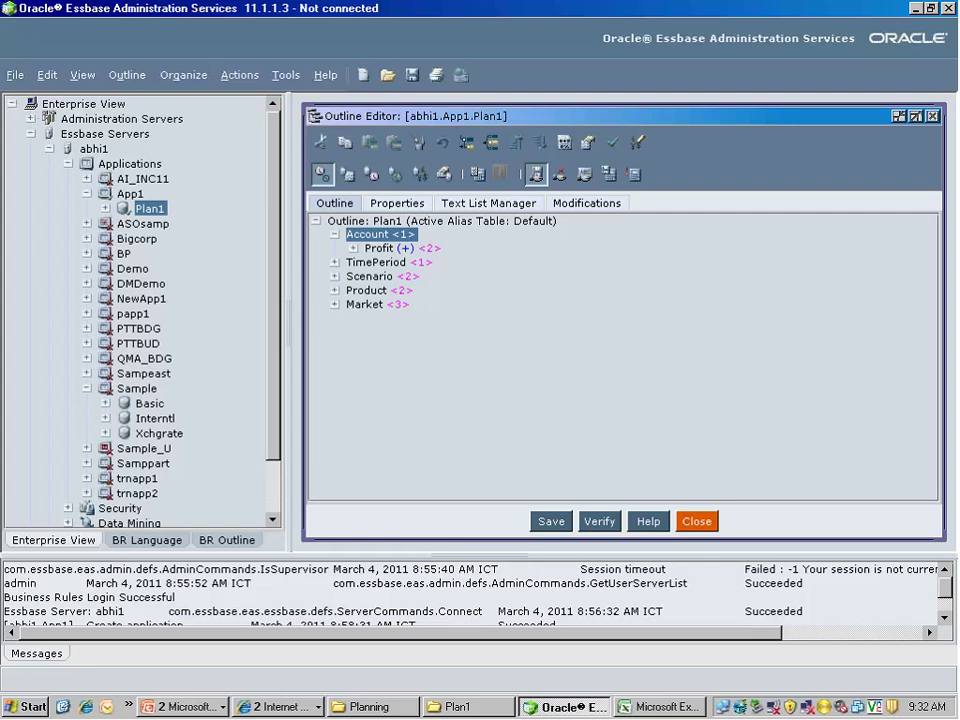
# Expand TimePeriod and Q1 in the Plan1 outline to show Jan, Feb, Mar, then return to Excel
pyautogui.click(334, 263)
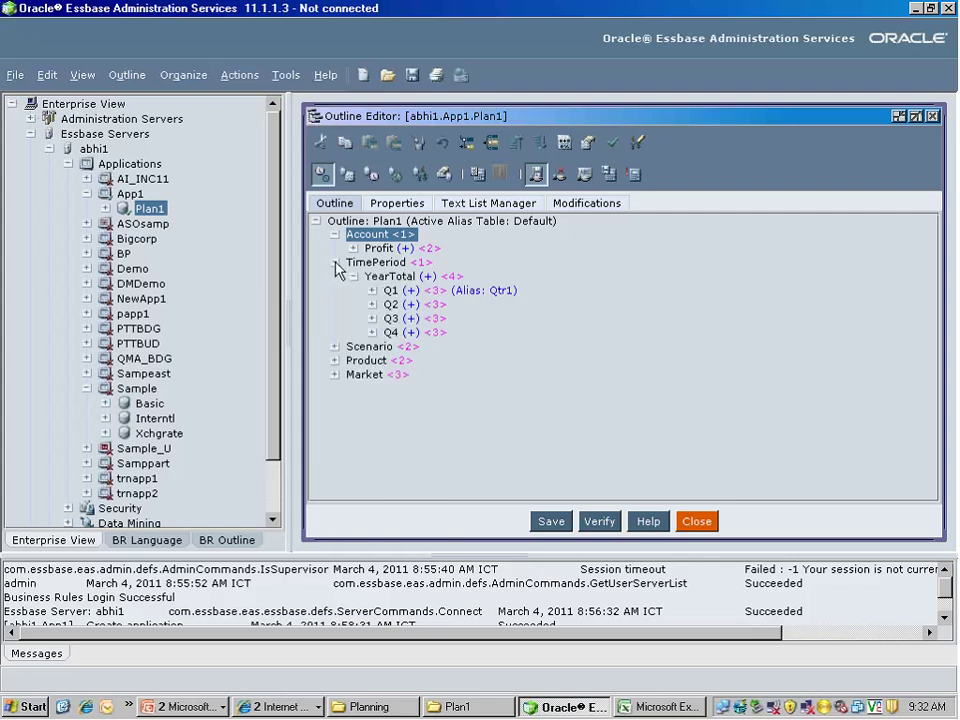
pyautogui.click(372, 290)
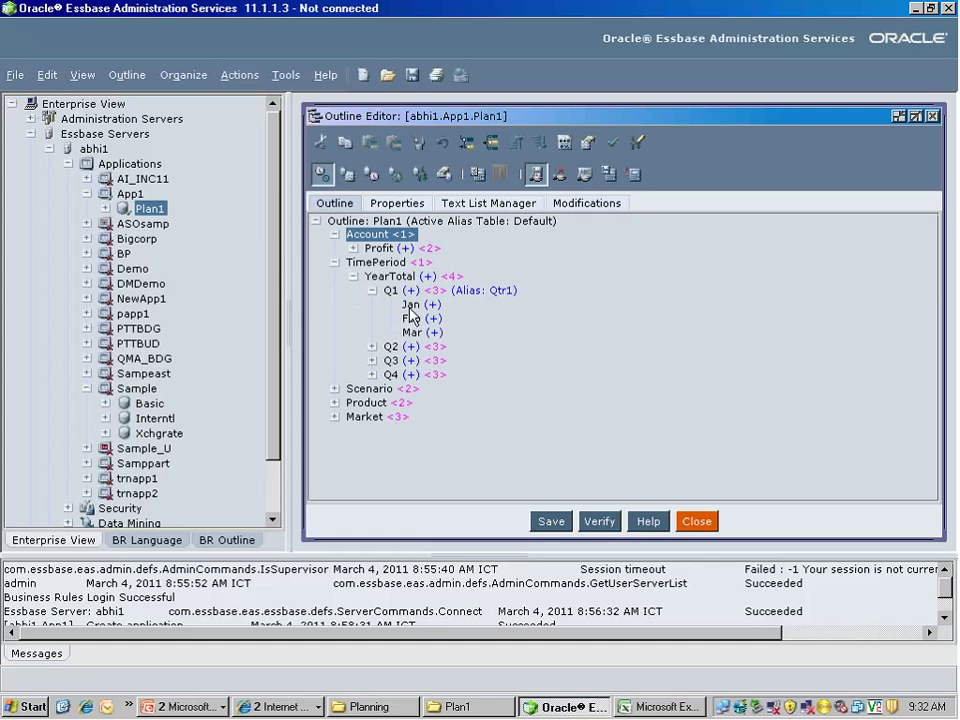
pyautogui.click(667, 708)
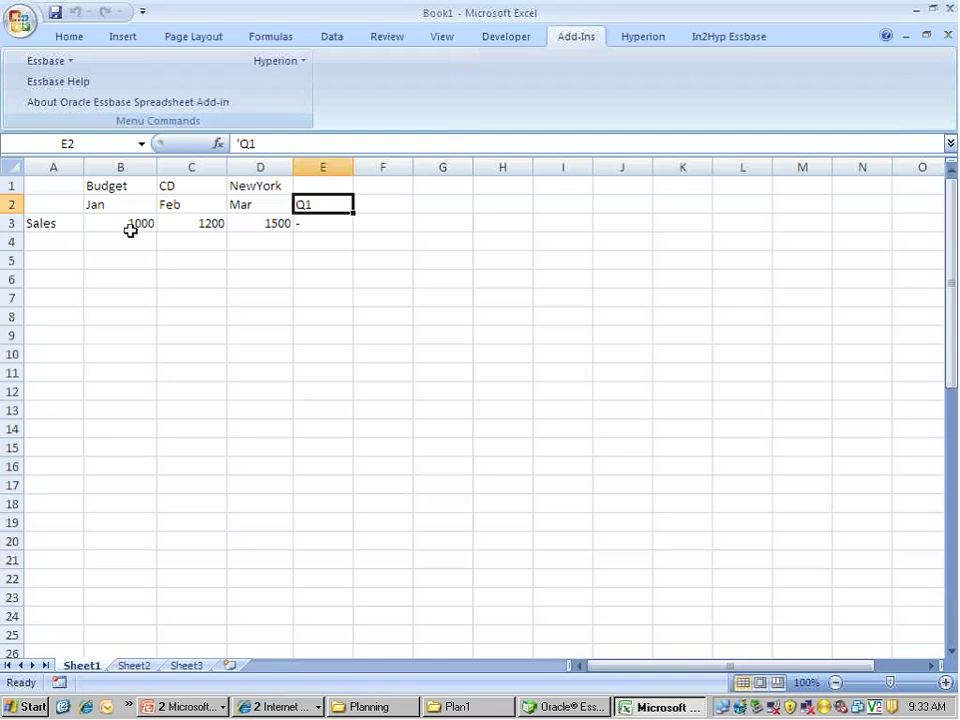
# Select the Jan–Mar Sales cells B3:D3 to check their sum, then move to E4
pyautogui.click(260, 223)
pyautogui.moveTo(120, 223)
pyautogui.mouseDown()
pyautogui.moveTo(260, 223)
pyautogui.moveTo(133, 236)
pyautogui.mouseUp()
pyautogui.press('Right')
pyautogui.press('Right')
pyautogui.press('Right')
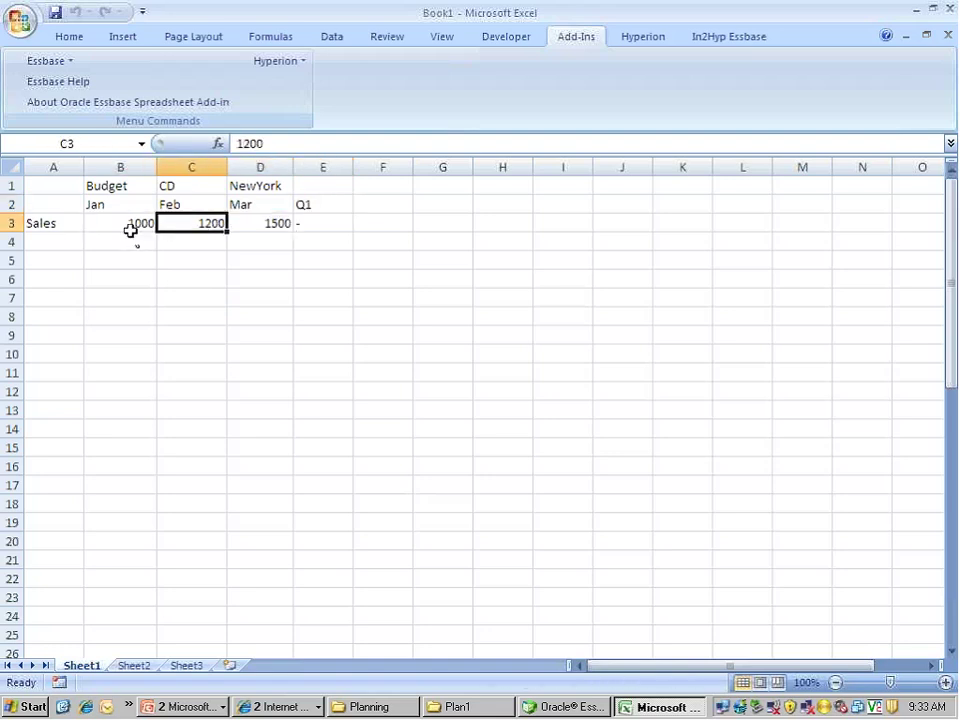
pyautogui.press('Down')
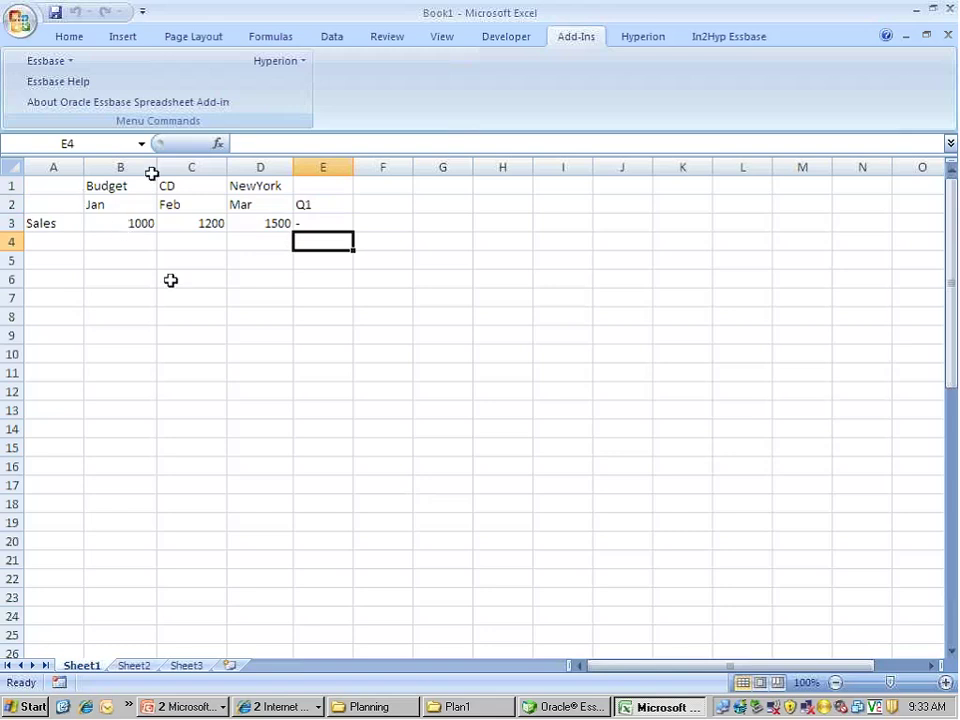
# Apply Essbase Keep Only to the grid and reopen the Essbase command list
pyautogui.click(67, 66)
pyautogui.click(67, 66)
pyautogui.click(67, 66)
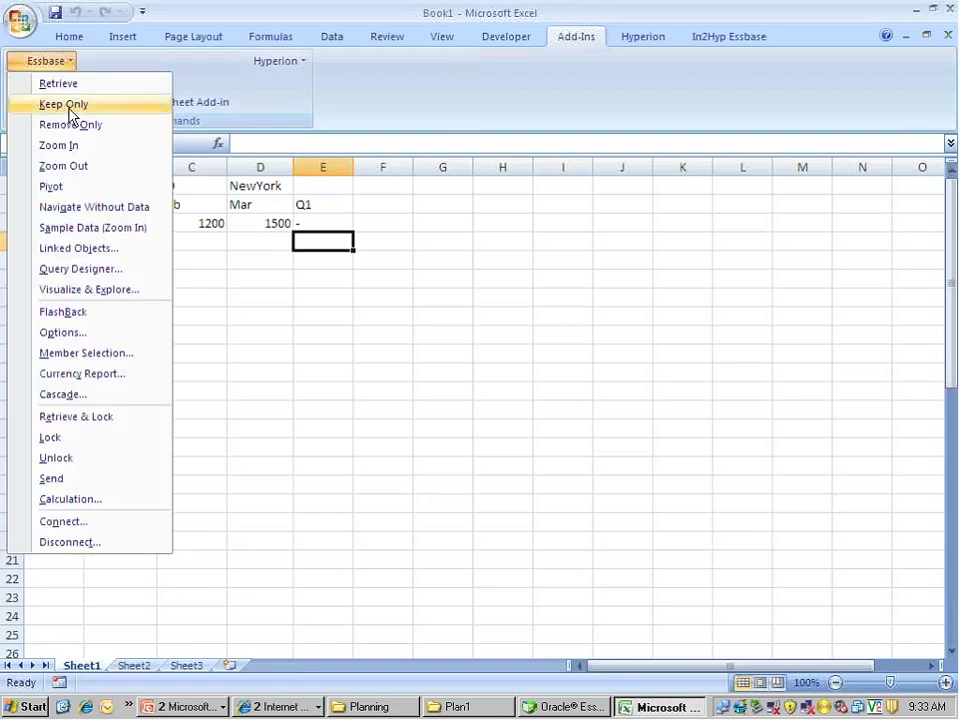
pyautogui.click(66, 105)
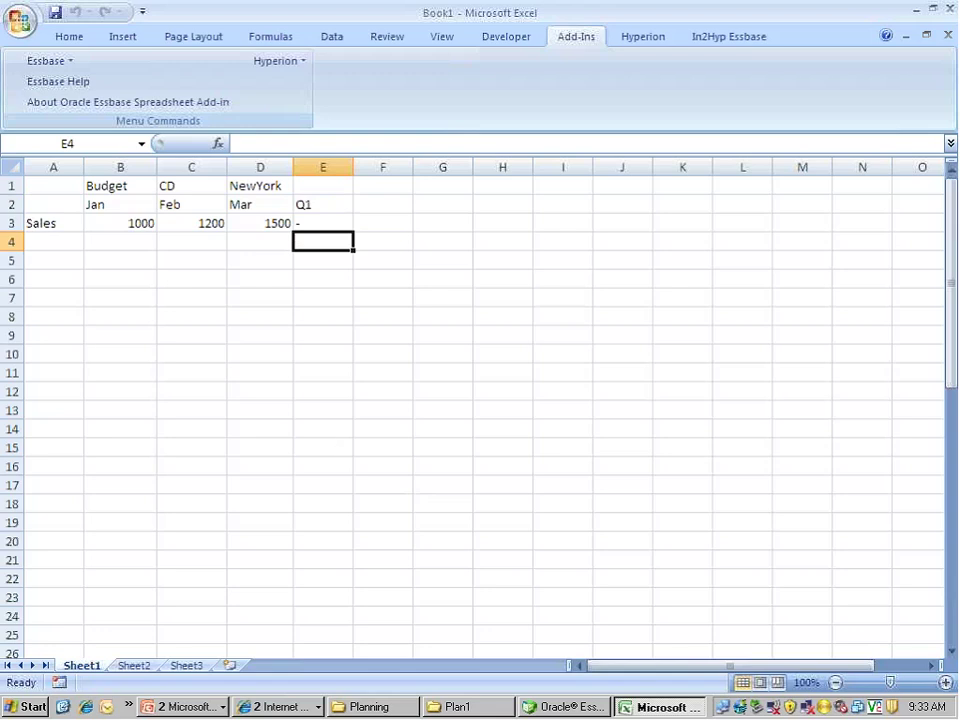
pyautogui.click(66, 64)
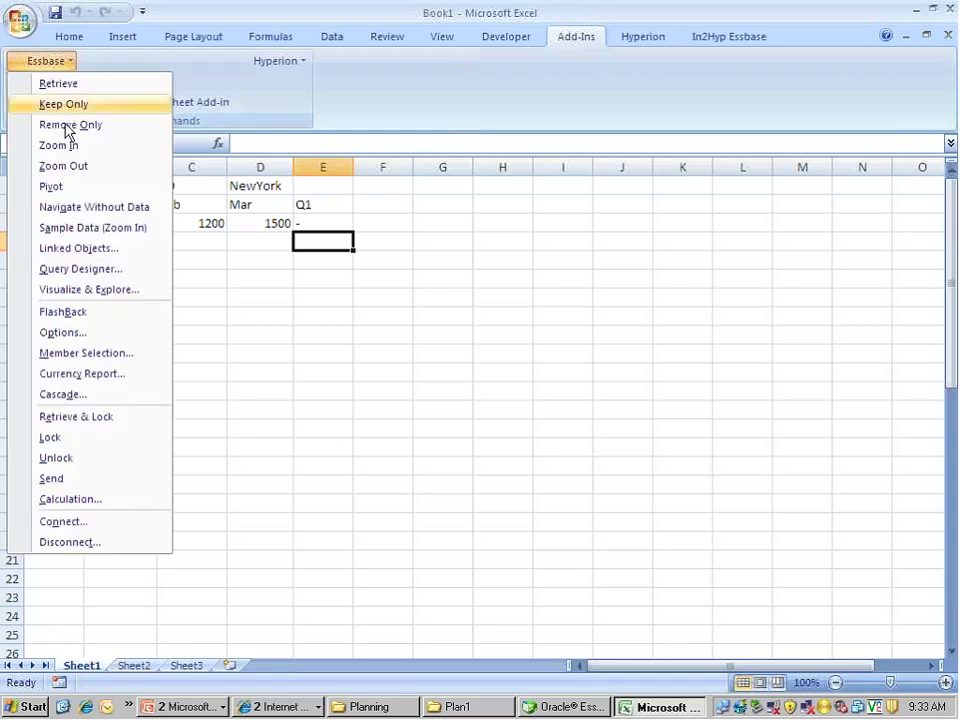
# Run the [Default] calculation on App1 Plan1 and acknowledge the calculation-finished message
pyautogui.click(107, 499)
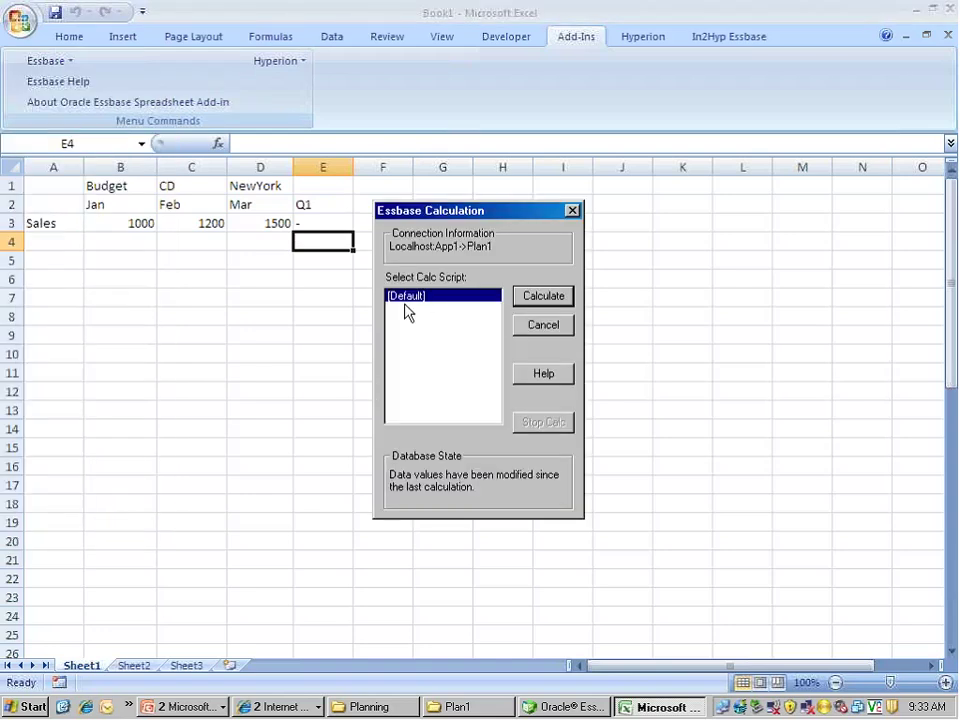
pyautogui.click(543, 296)
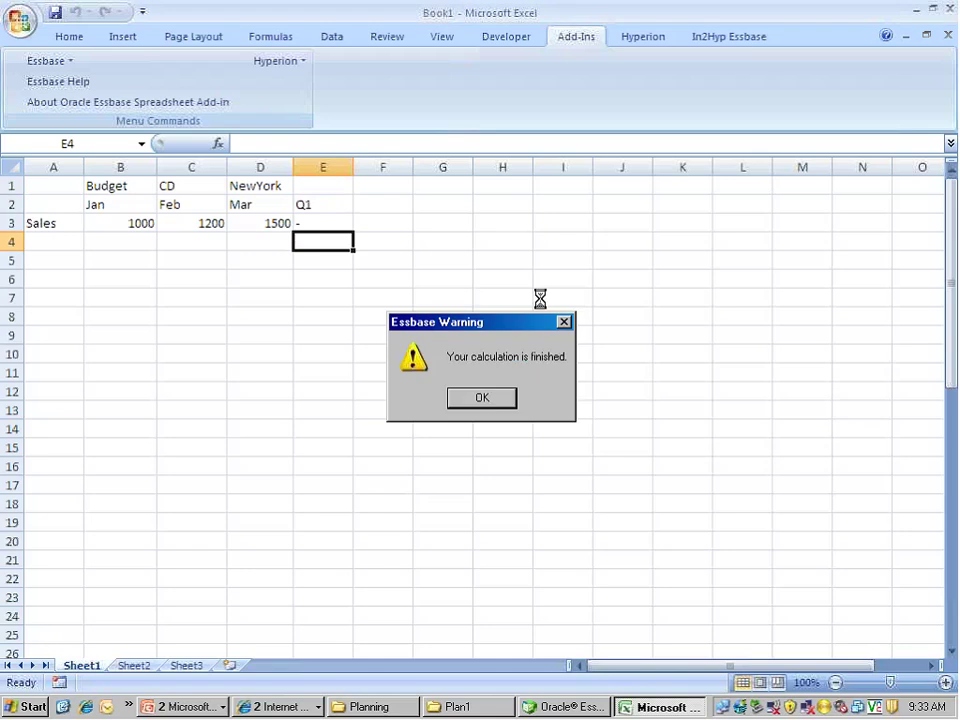
pyautogui.click(482, 398)
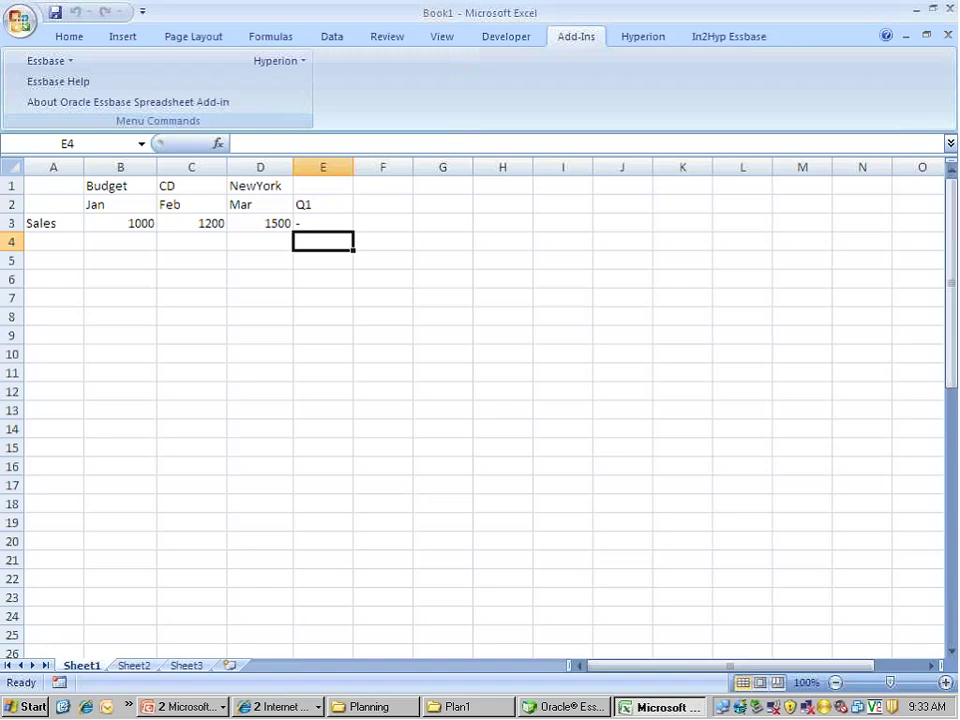
pyautogui.click(34, 63)
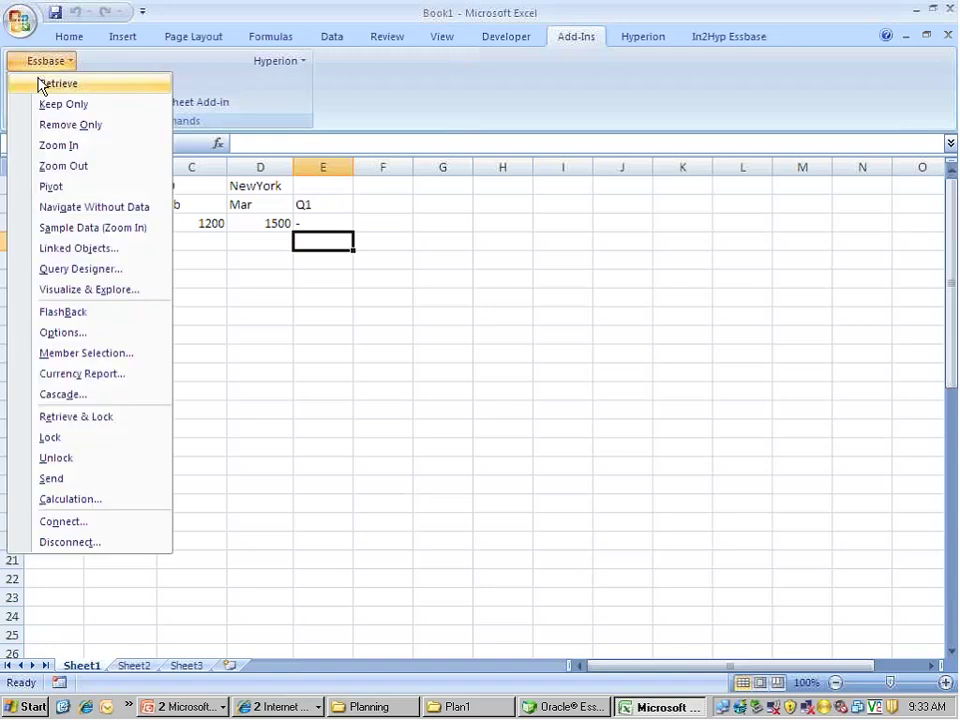
# Retrieve the grid so Q1 Sales in E3 reads 3700, then pick A4 for a new row
pyautogui.click(42, 88)
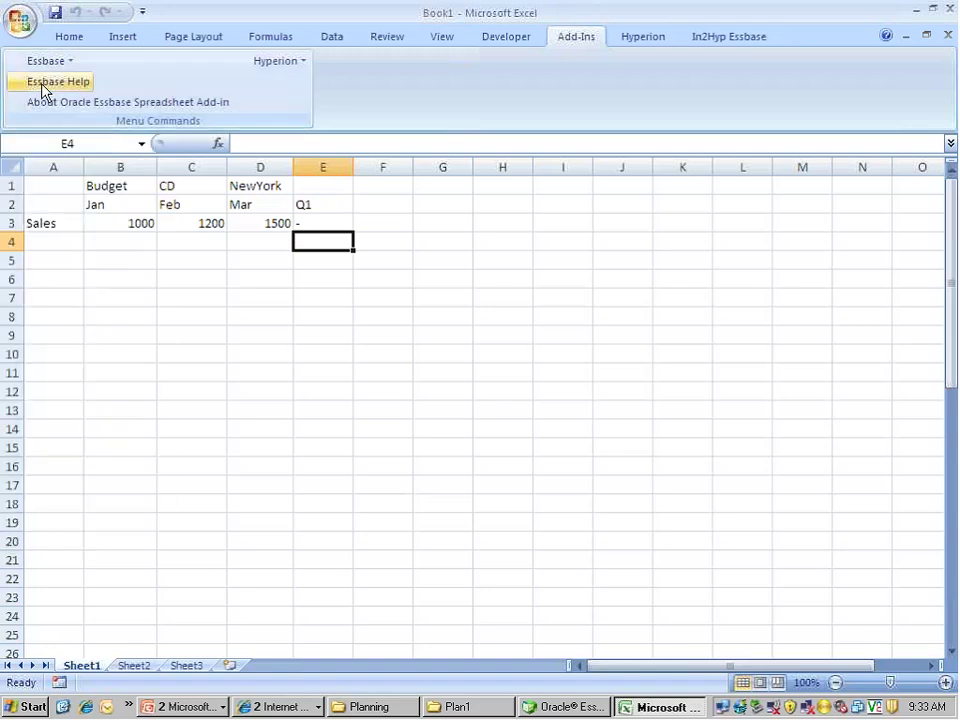
pyautogui.click(339, 224)
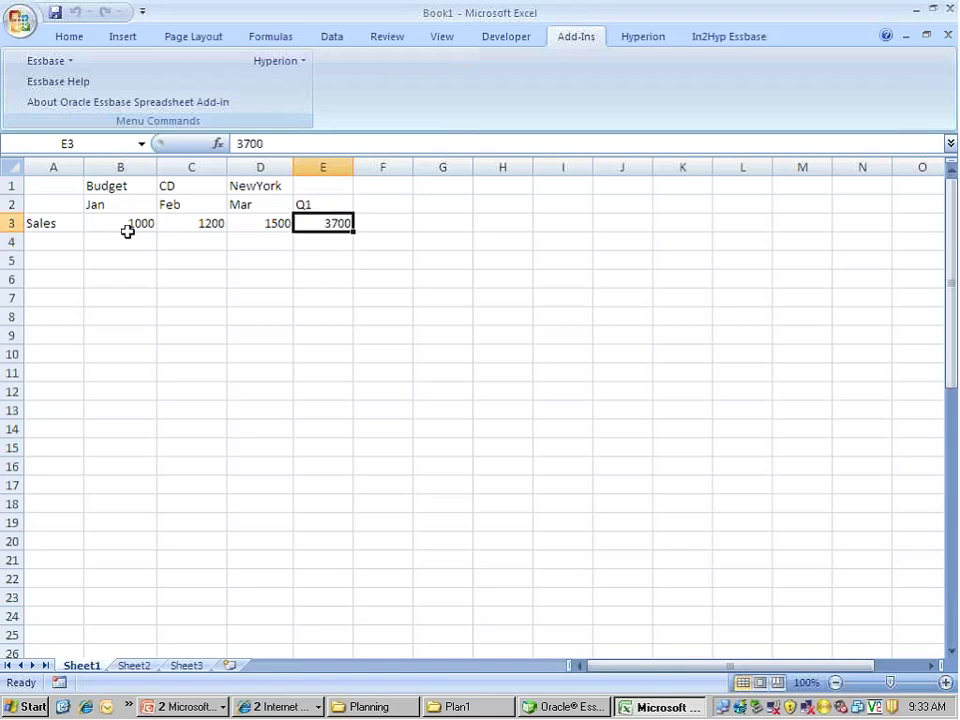
pyautogui.moveTo(107, 204); pyautogui.dragTo(230, 203)
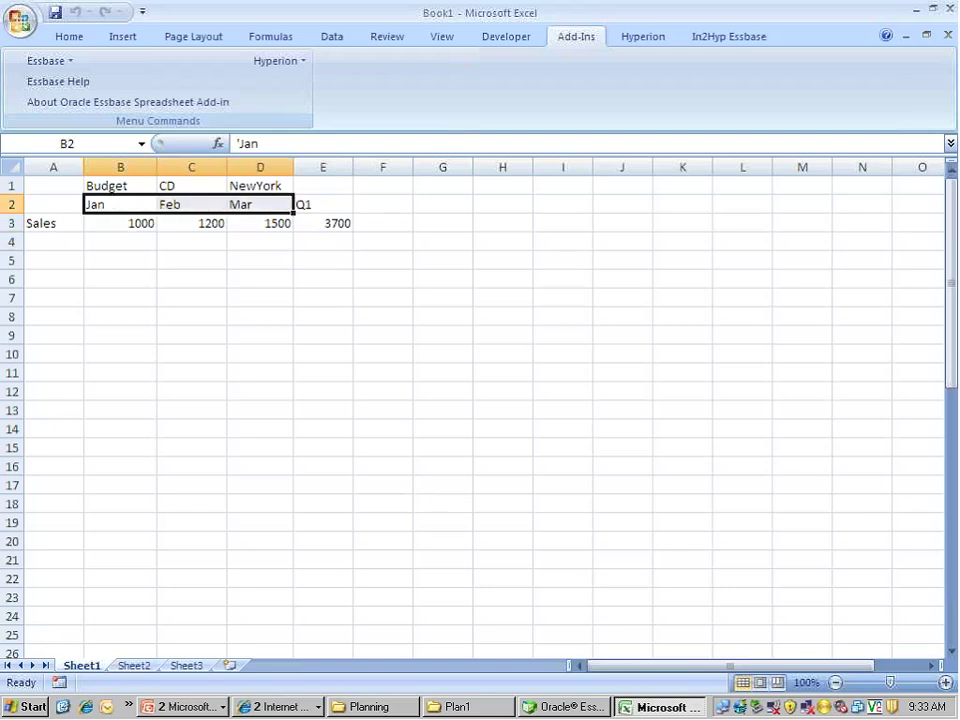
pyautogui.click(373, 299)
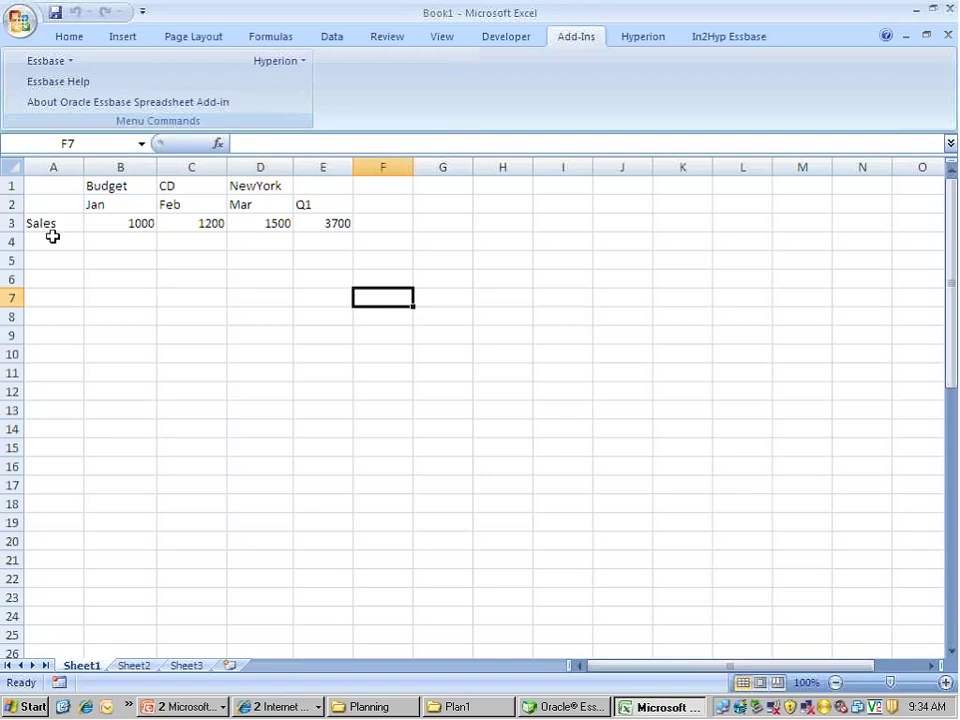
pyautogui.click(52, 240)
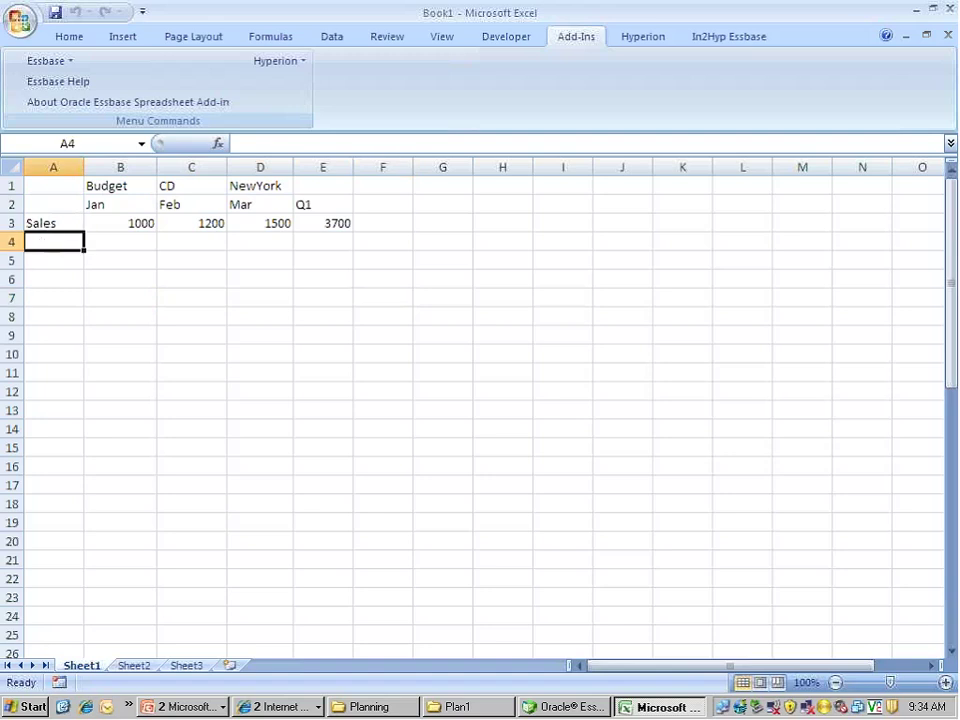
pyautogui.click(66, 66)
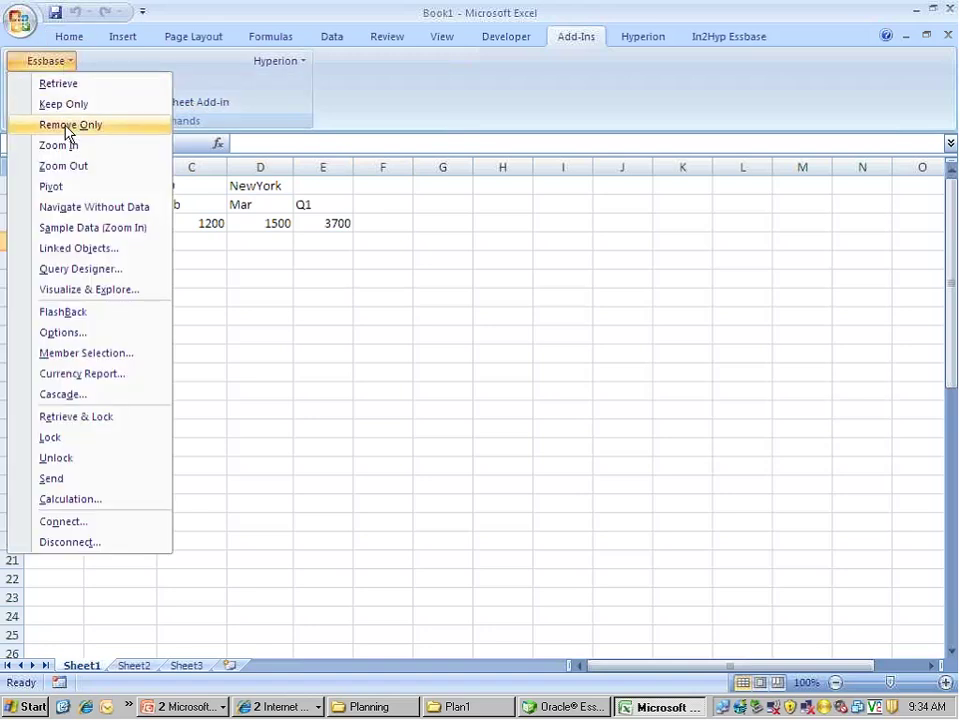
# Use Member Selection to place COGS from Profit > Margin in A4 beneath Sales
pyautogui.click(79, 353)
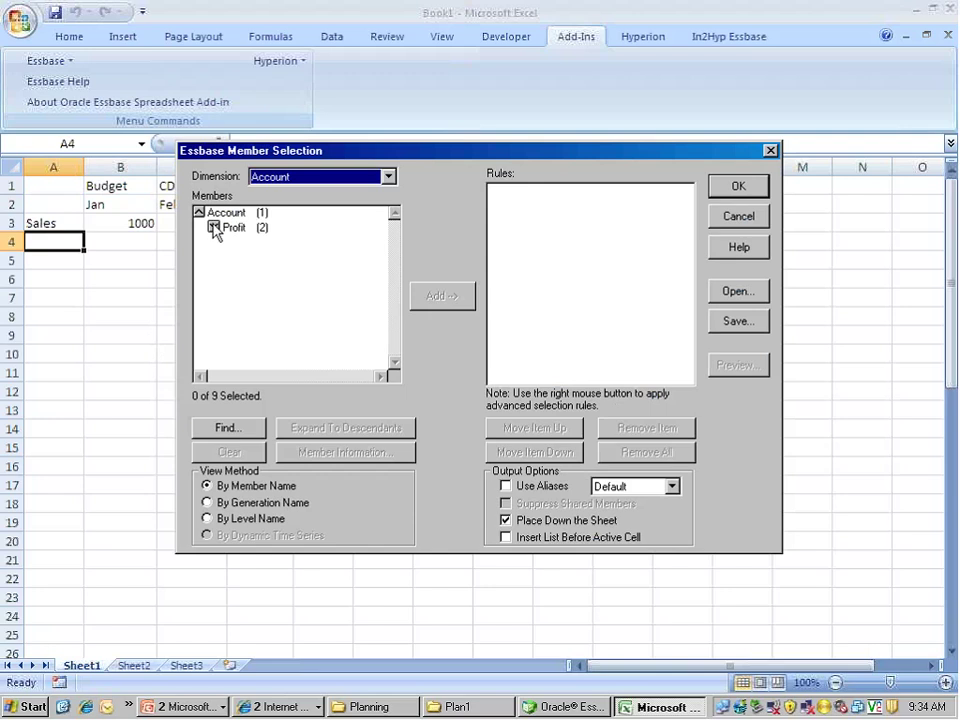
pyautogui.click(214, 227)
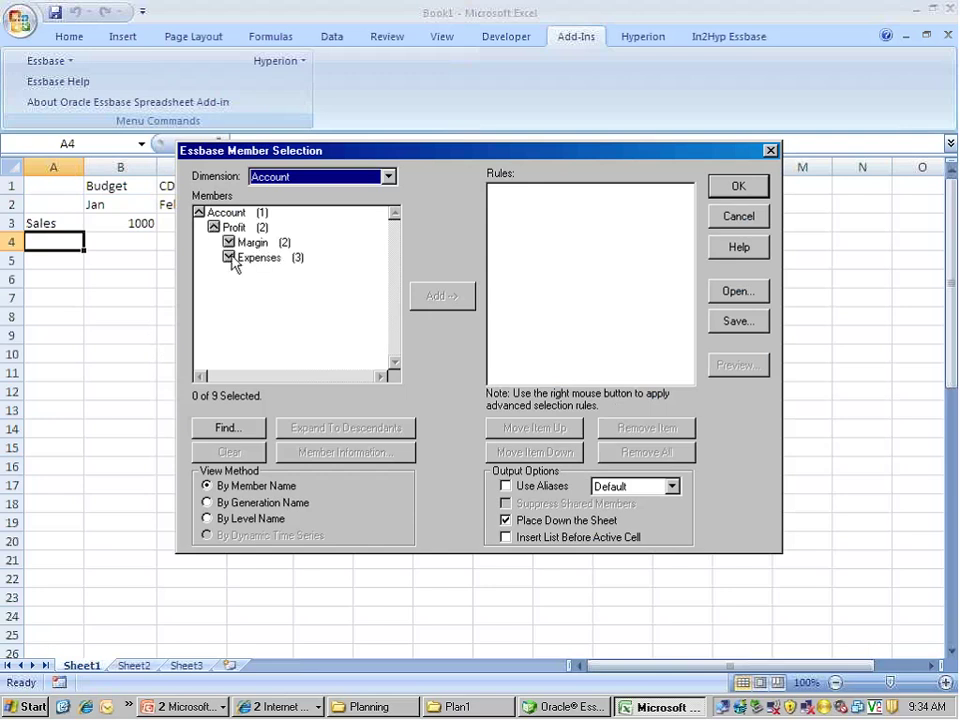
pyautogui.click(228, 243)
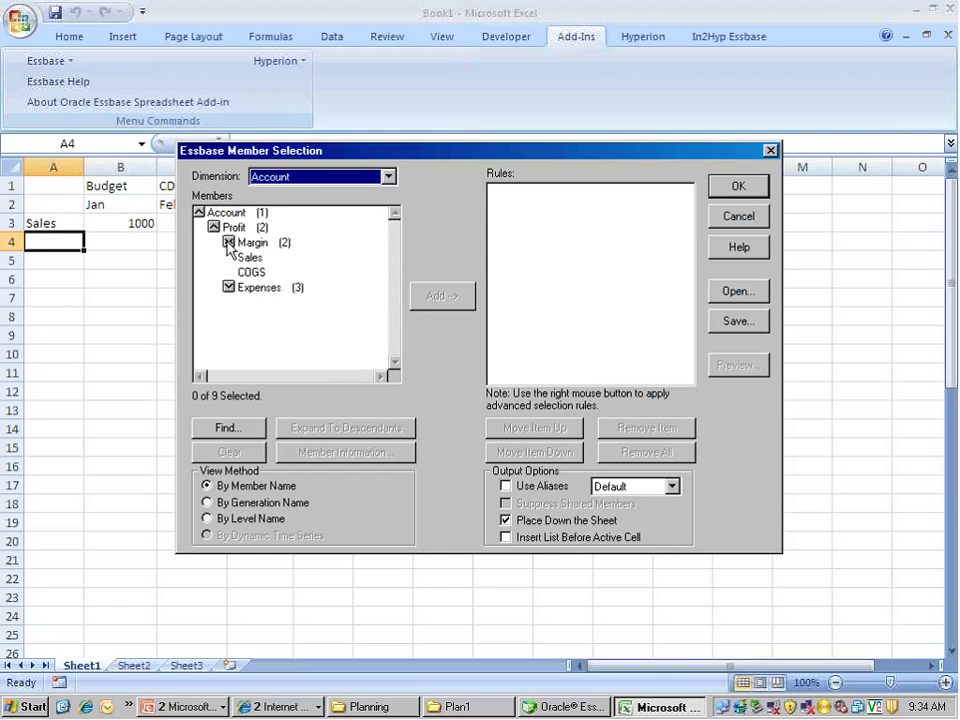
pyautogui.click(251, 272)
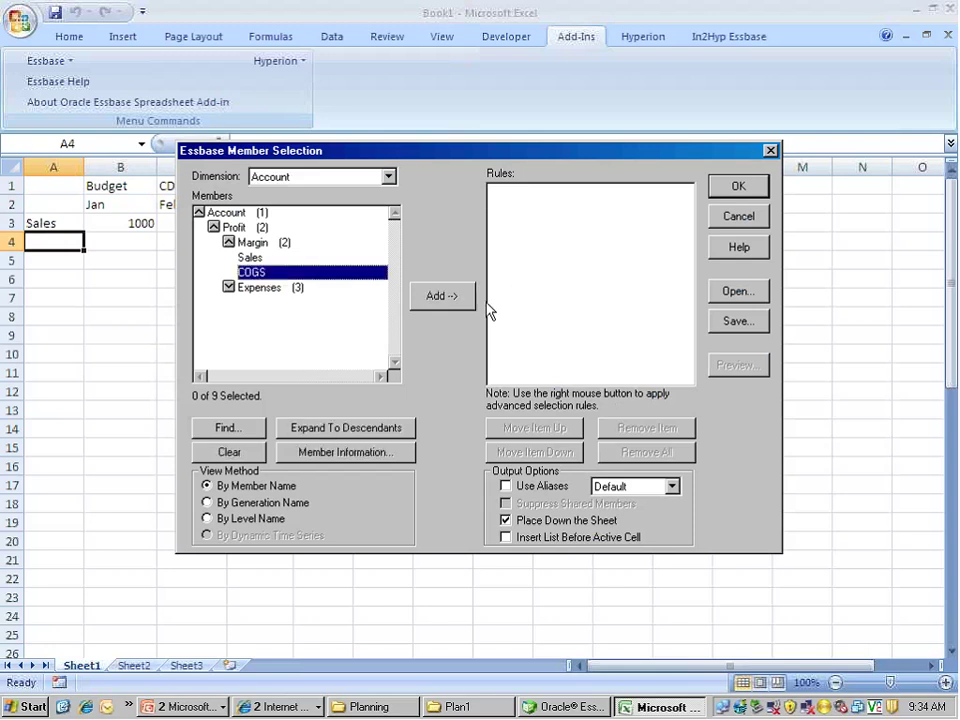
pyautogui.click(442, 308)
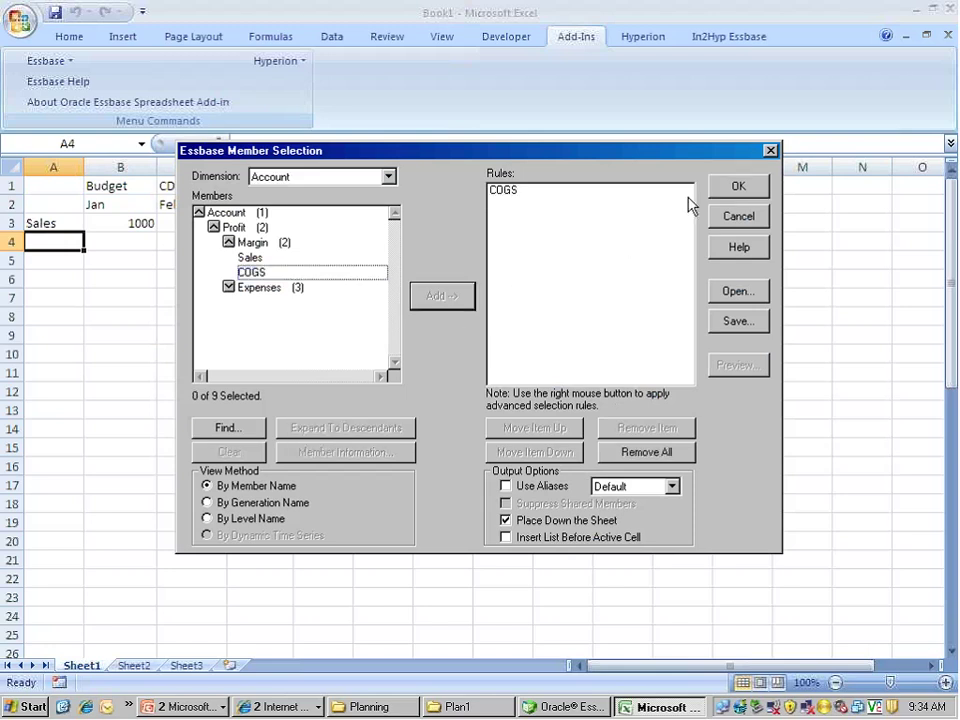
pyautogui.click(718, 188)
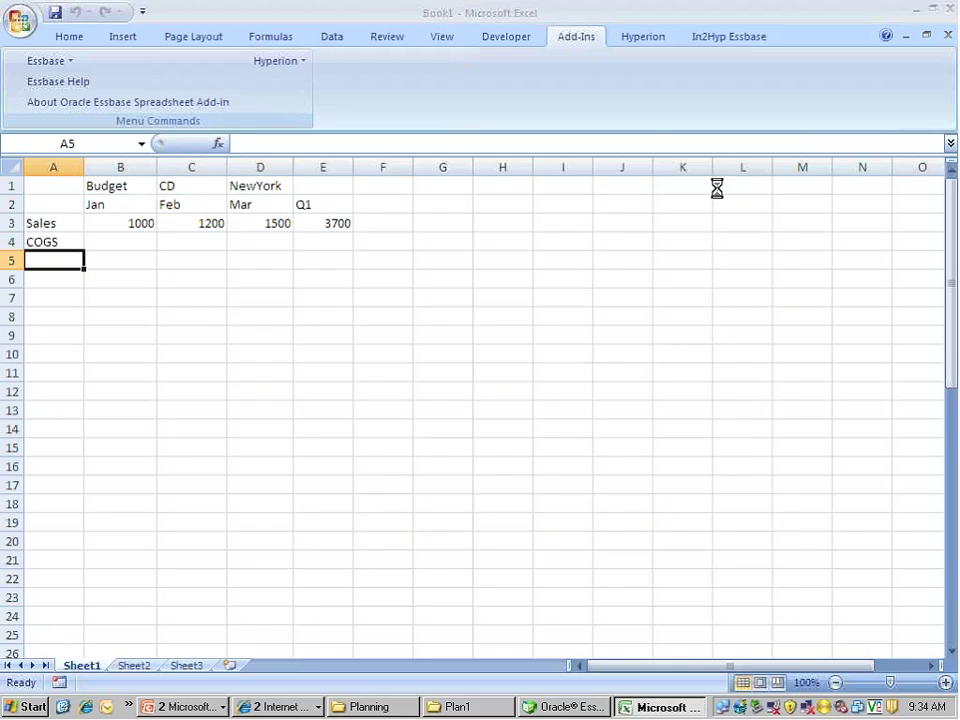
pyautogui.click(60, 240)
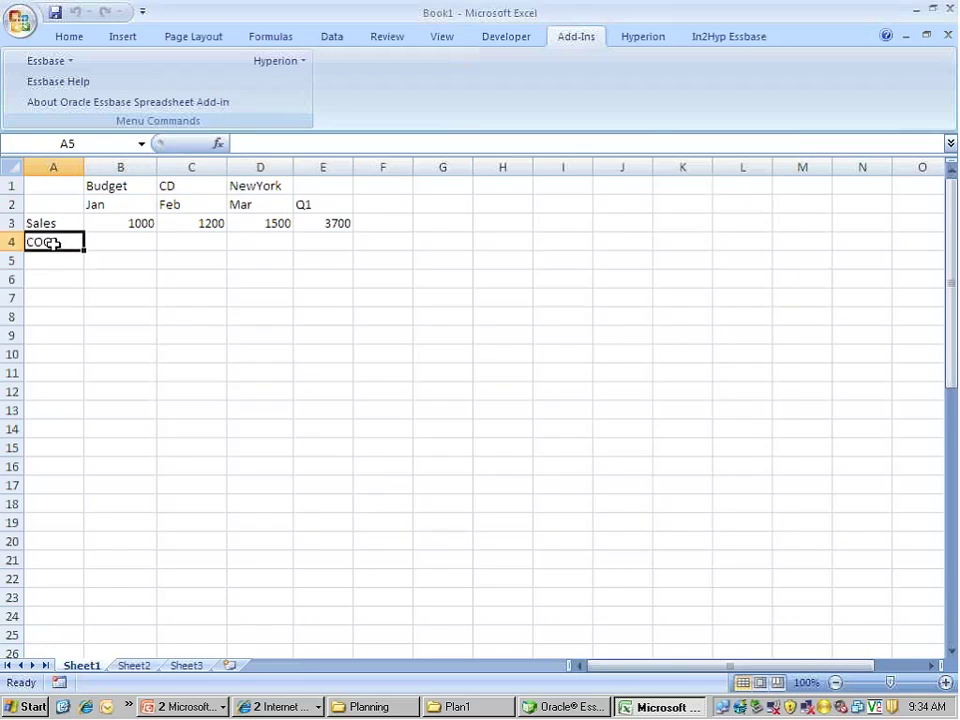
pyautogui.click(110, 298)
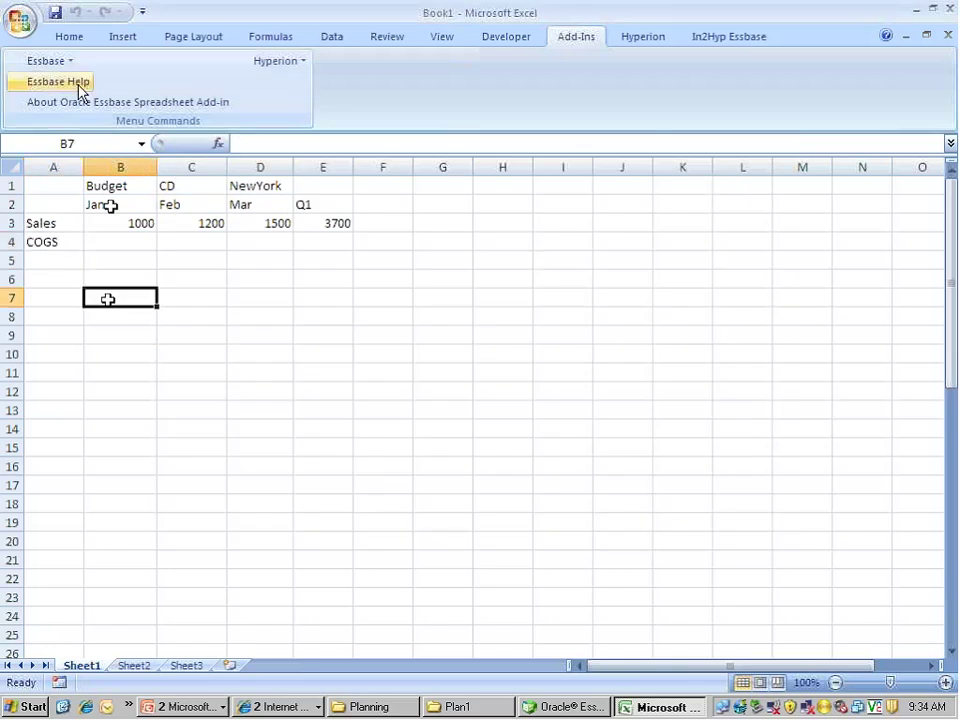
# Retrieve the grid, leaving the COGS row showing '-' for every period
pyautogui.click(50, 61)
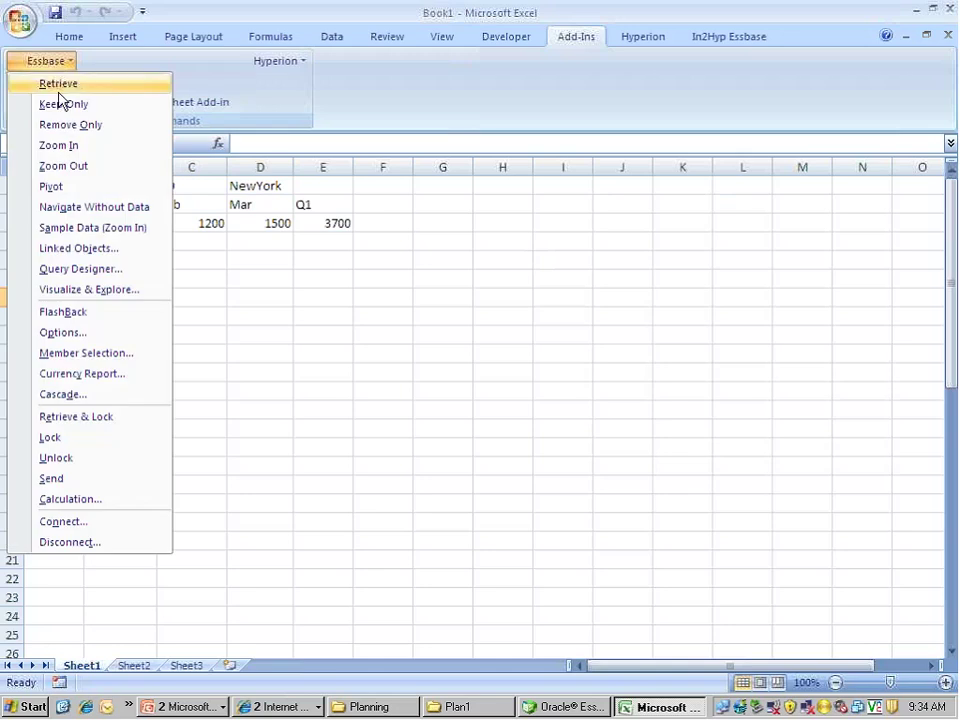
pyautogui.click(57, 88)
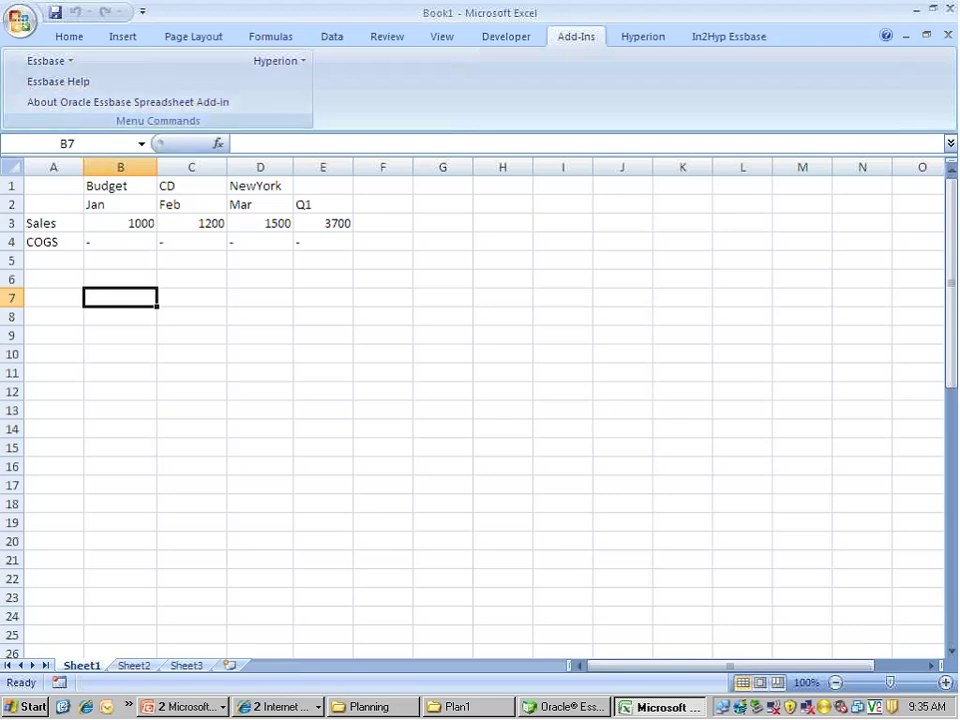
pyautogui.click(113, 246)
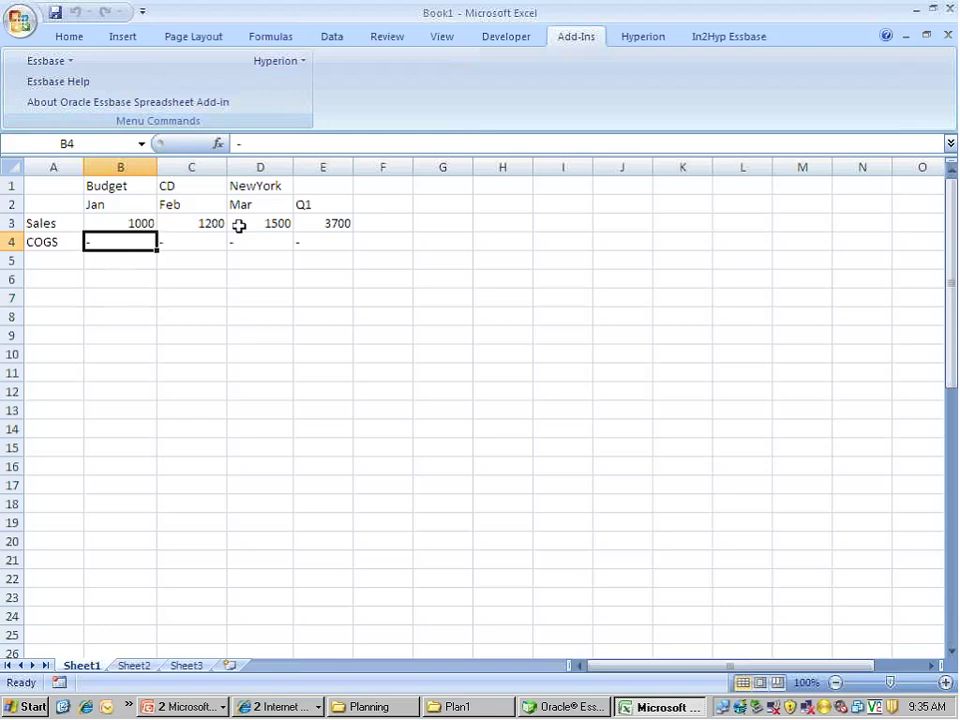
pyautogui.click(213, 308)
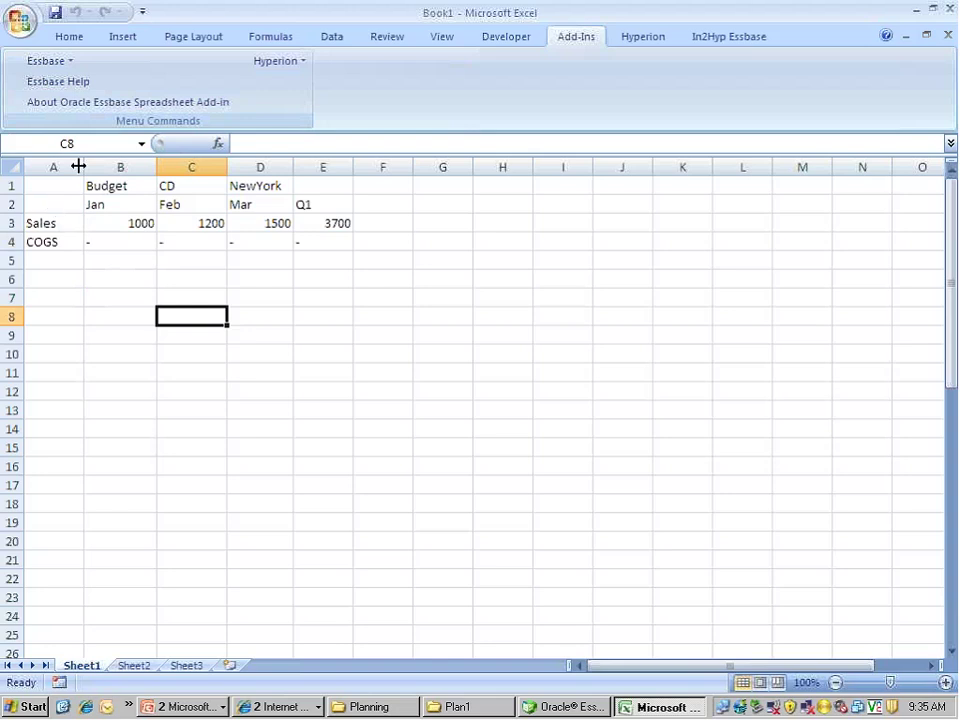
pyautogui.click(118, 221)
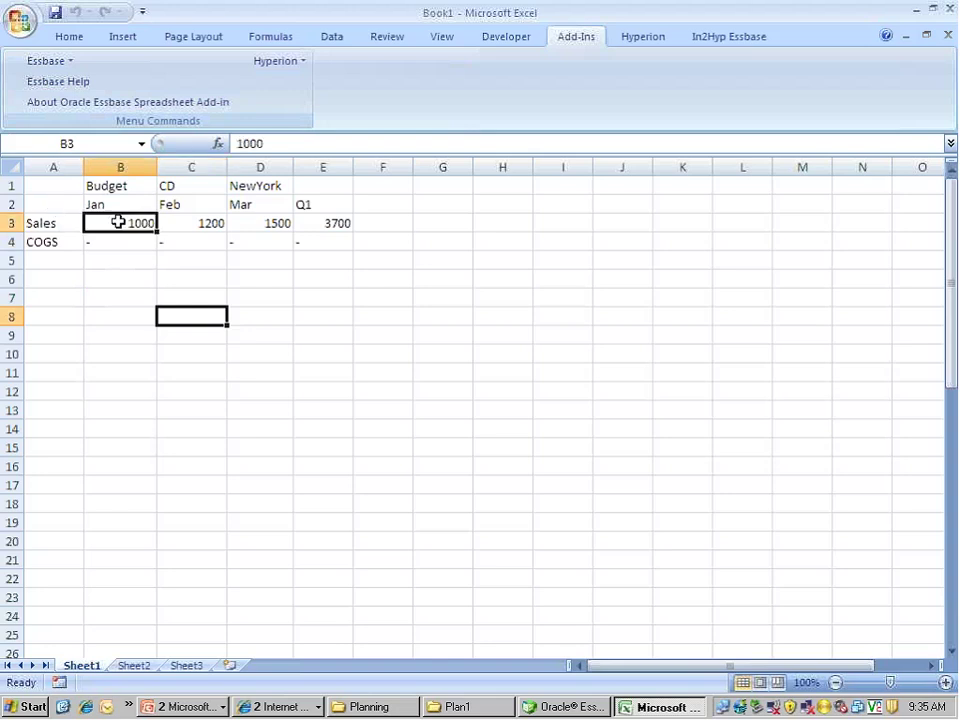
pyautogui.click(132, 257)
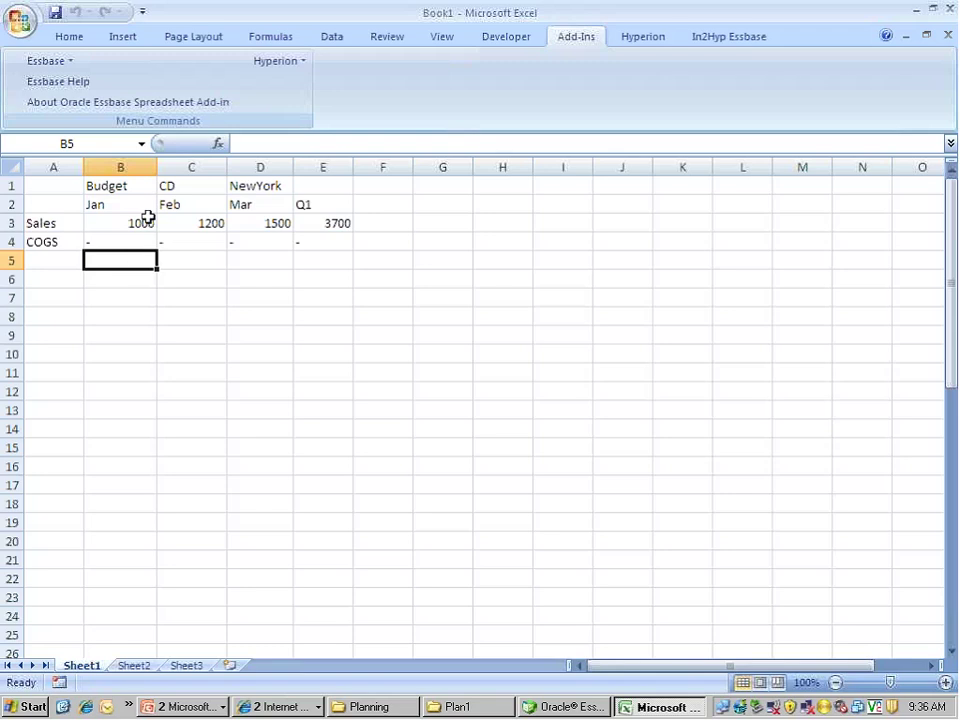
pyautogui.click(147, 222)
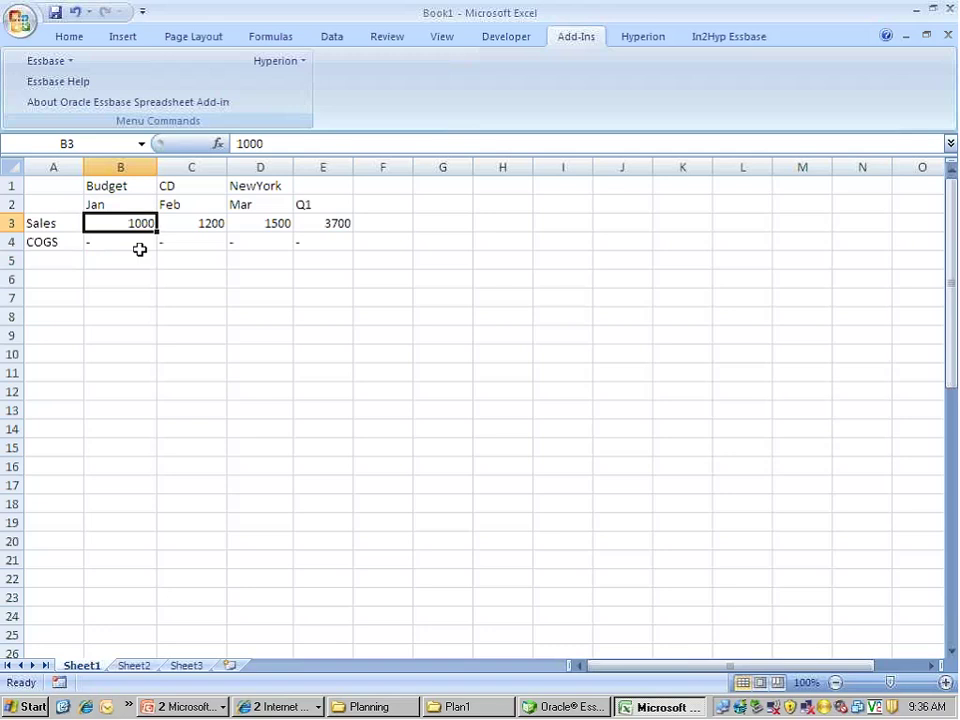
# Enter 500 as the Budget NewYork Jan Sales value in cell B3
pyautogui.write('500')
pyautogui.press('Return')
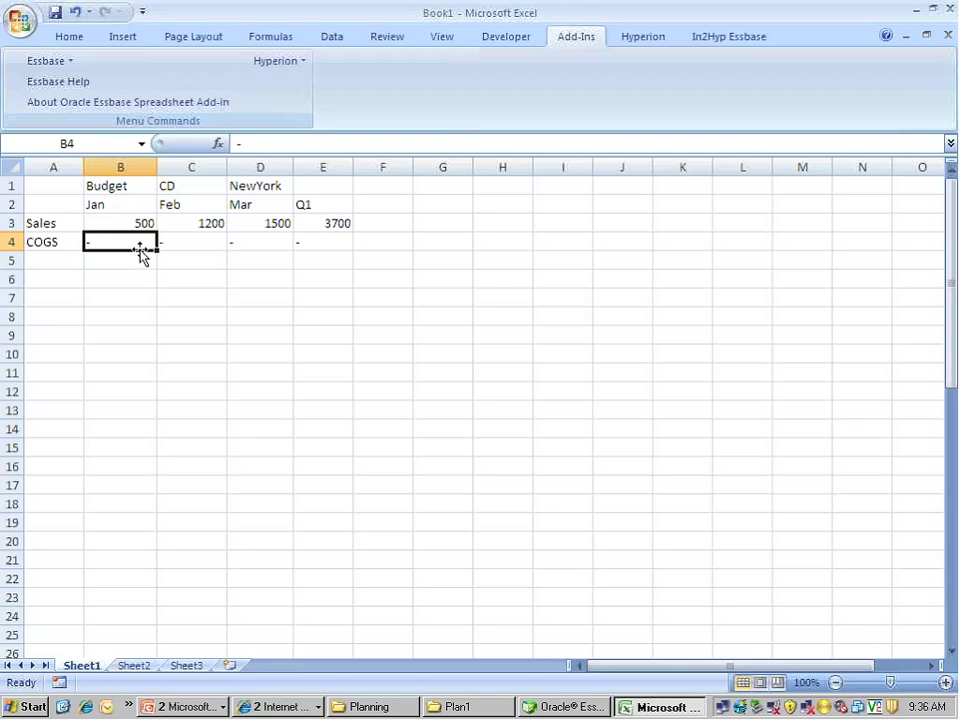
pyautogui.click(274, 406)
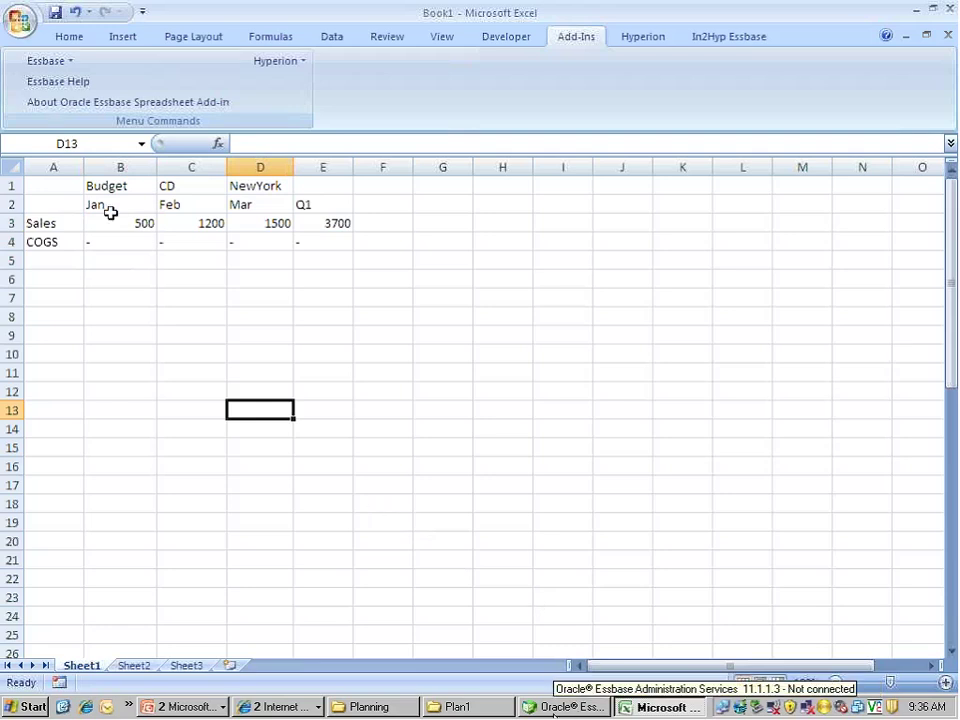
# Add an Inventory member as a sibling after Profit in the Plan1 outline
pyautogui.click(553, 707)
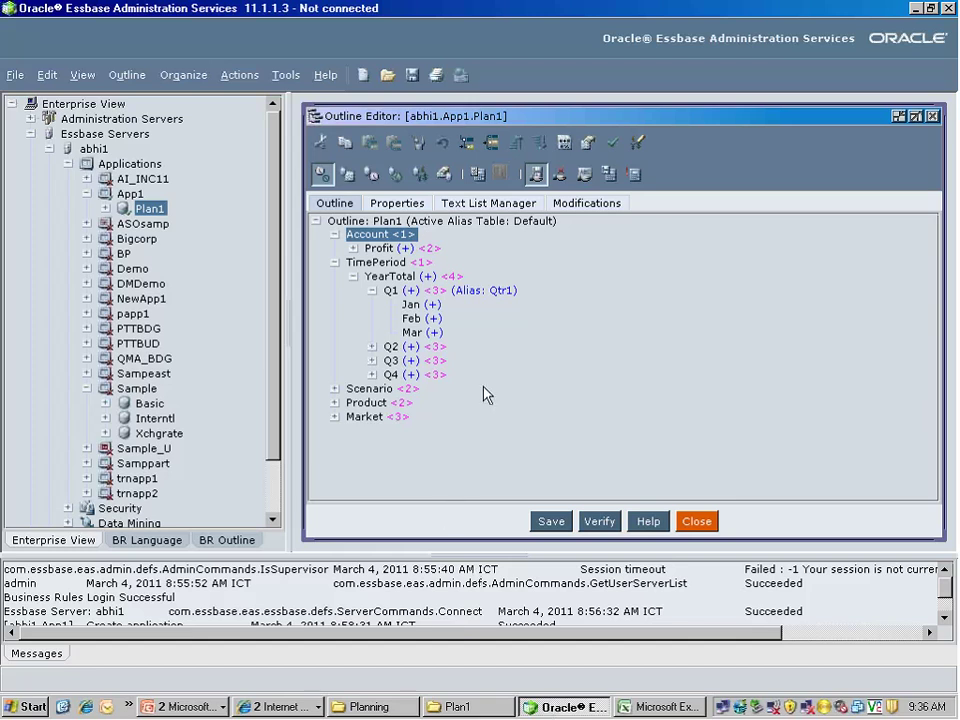
pyautogui.click(385, 248)
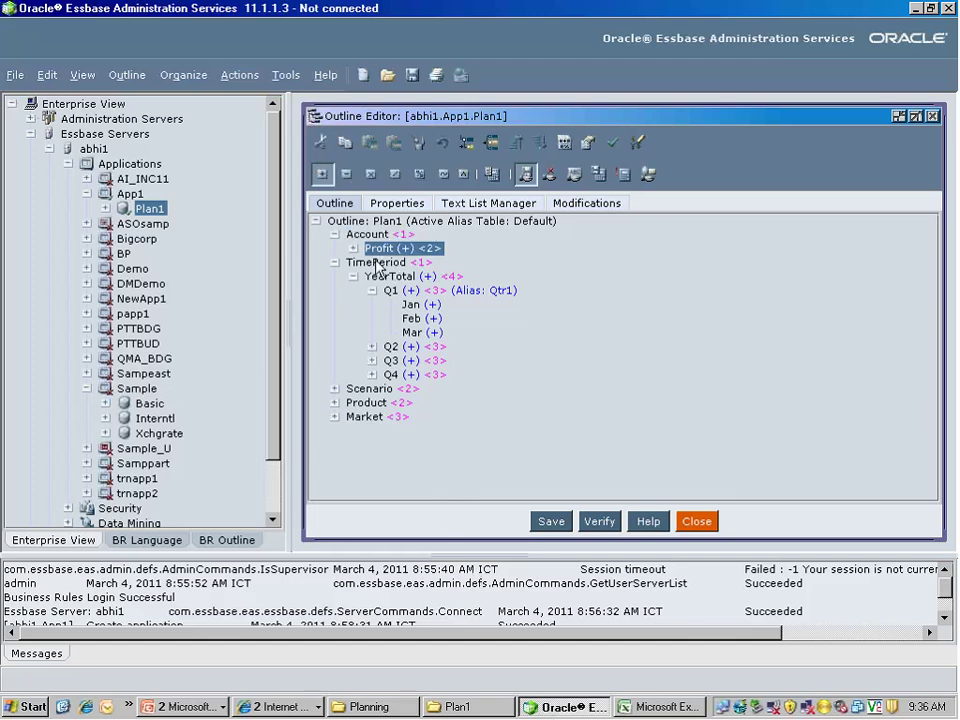
pyautogui.click(489, 146)
pyautogui.write('Invento')
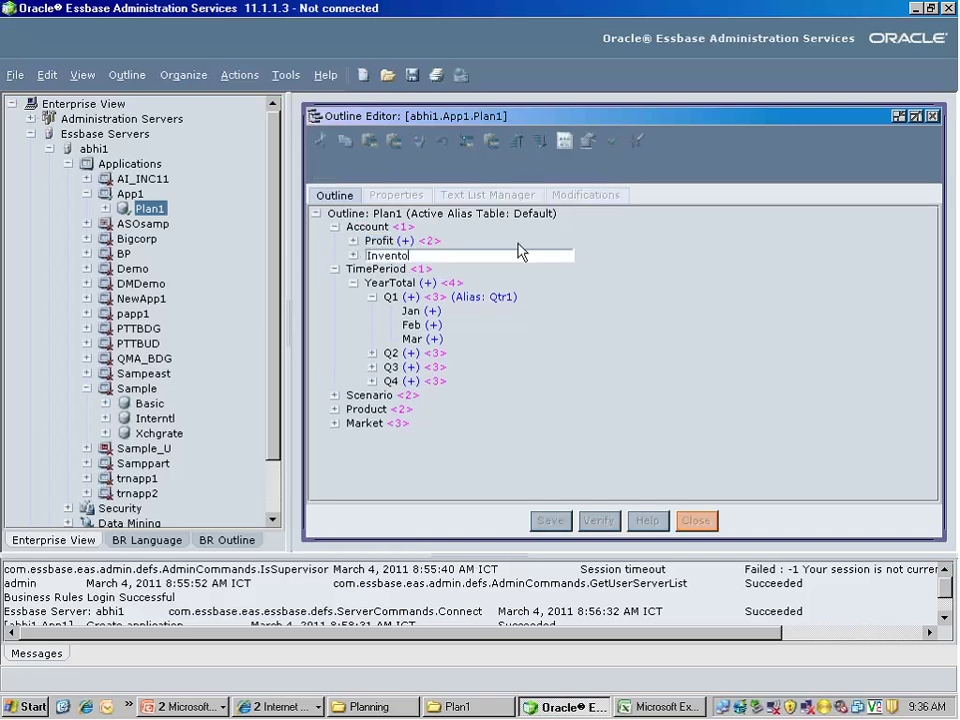
pyautogui.write('ry')
pyautogui.press('Return')
pyautogui.click(445, 264)
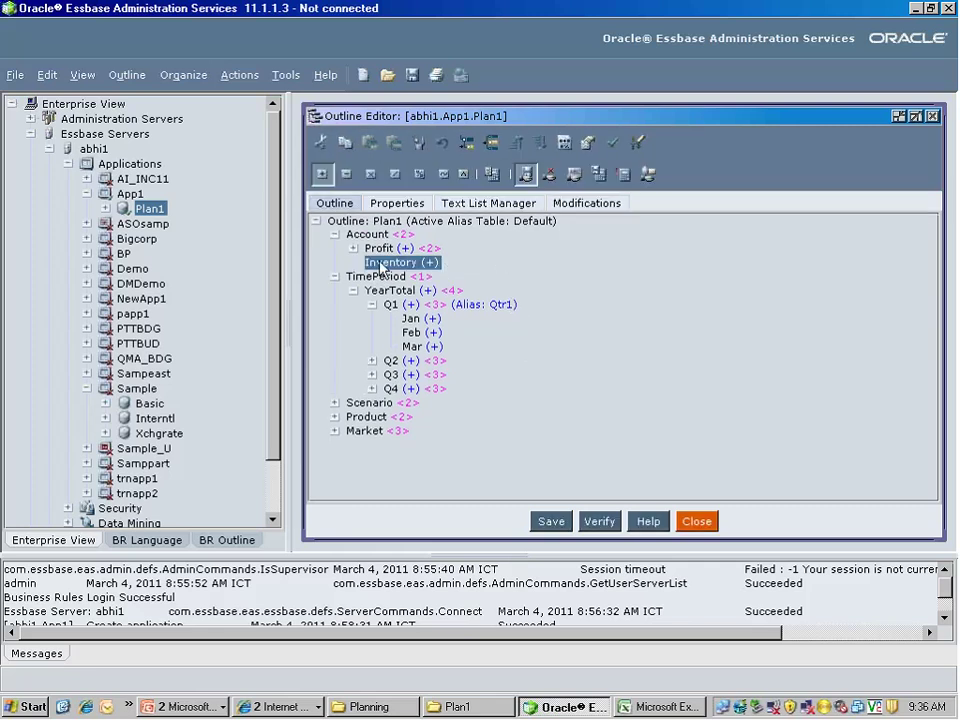
# Set Inventory to ~ (no consolidation), save the Plan1 outline, and return to Excel
pyautogui.click(446, 176)
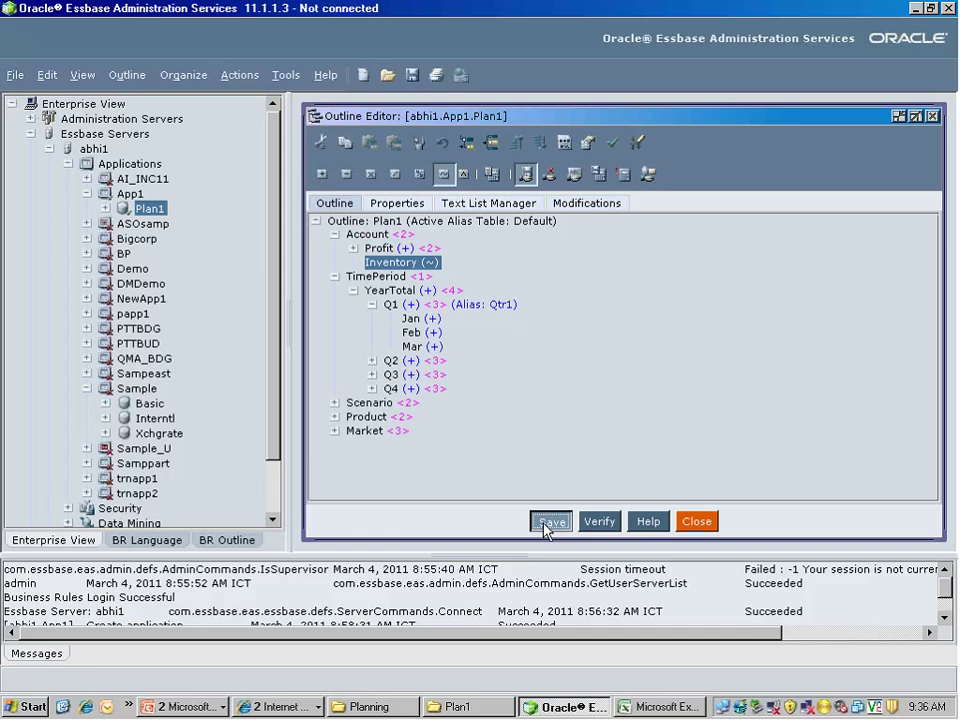
pyautogui.click(546, 524)
pyautogui.click(472, 427)
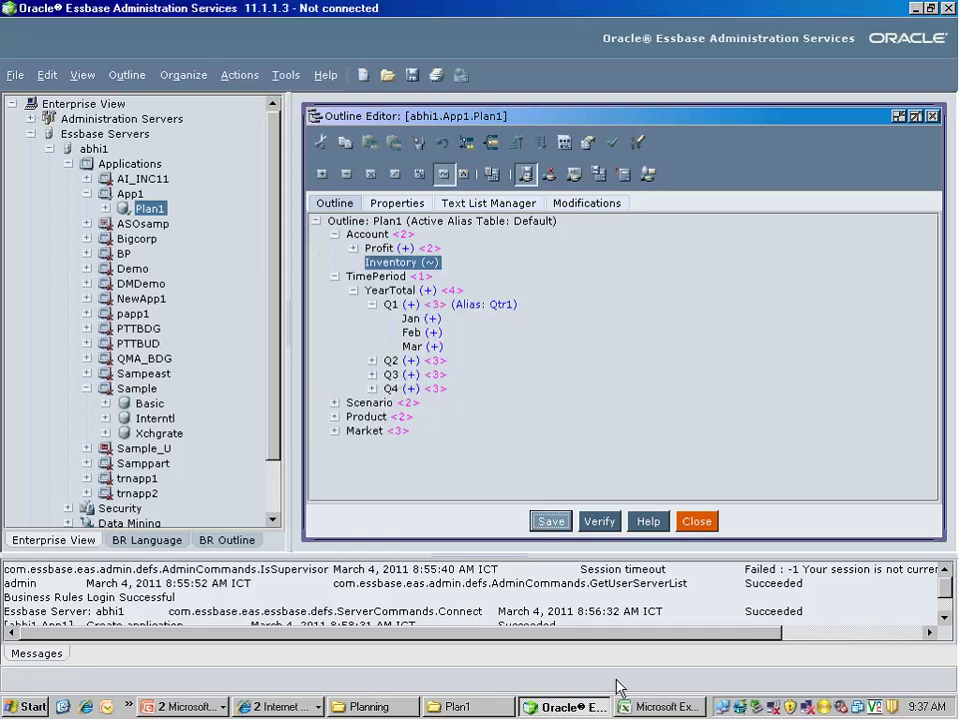
pyautogui.click(642, 707)
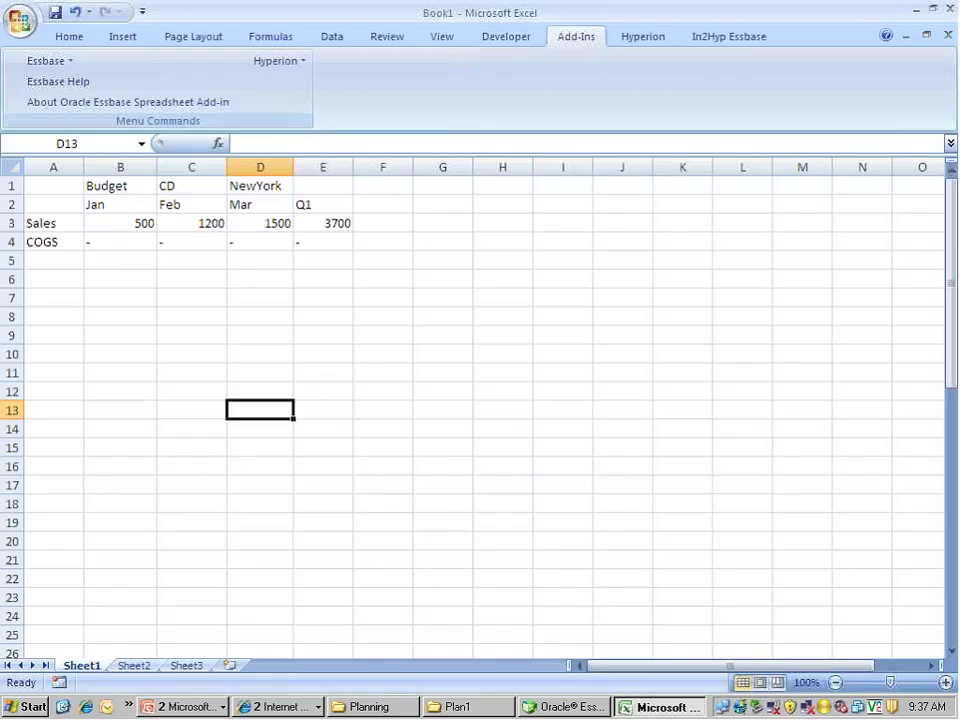
# Place the Inventory member in cell A5 below COGS via Essbase Member Selection
pyautogui.click(37, 256)
pyautogui.click(48, 62)
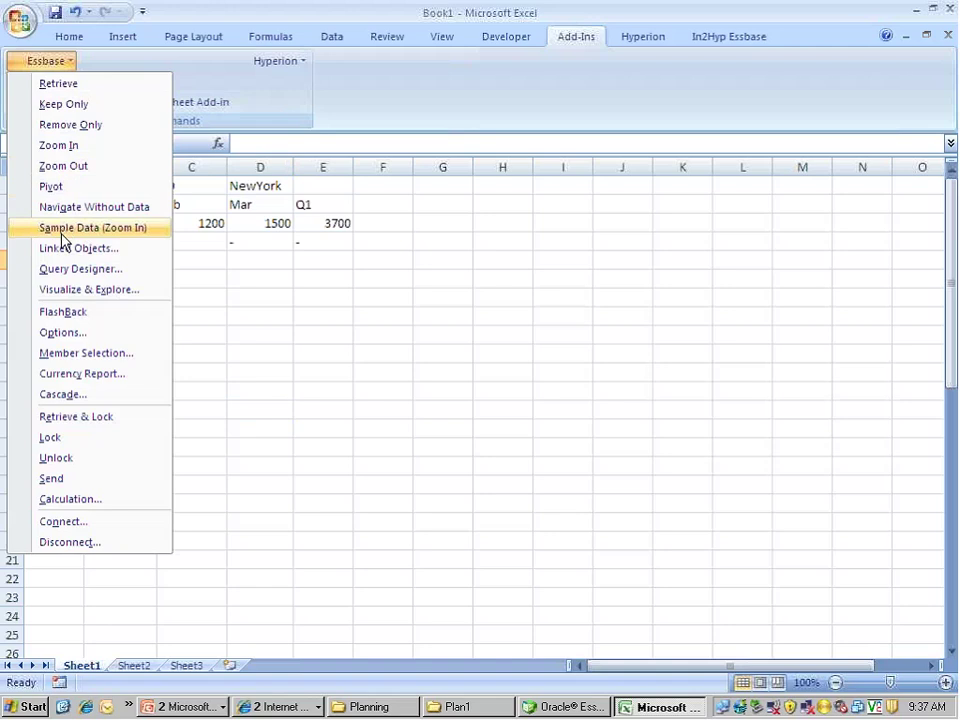
pyautogui.click(62, 355)
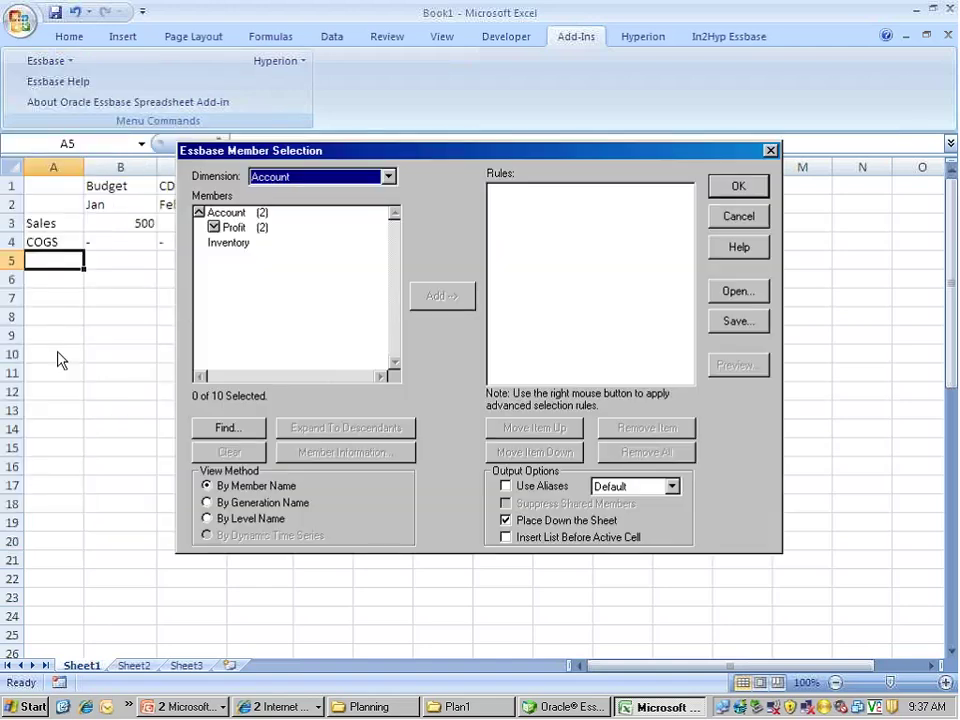
pyautogui.click(223, 248)
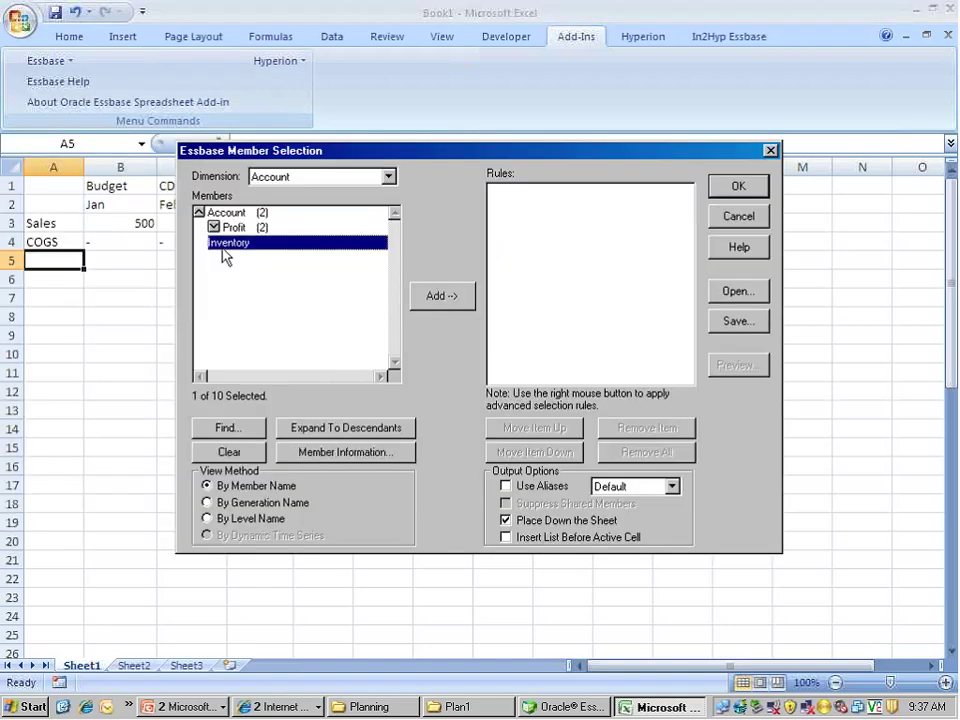
pyautogui.click(434, 305)
pyautogui.click(733, 187)
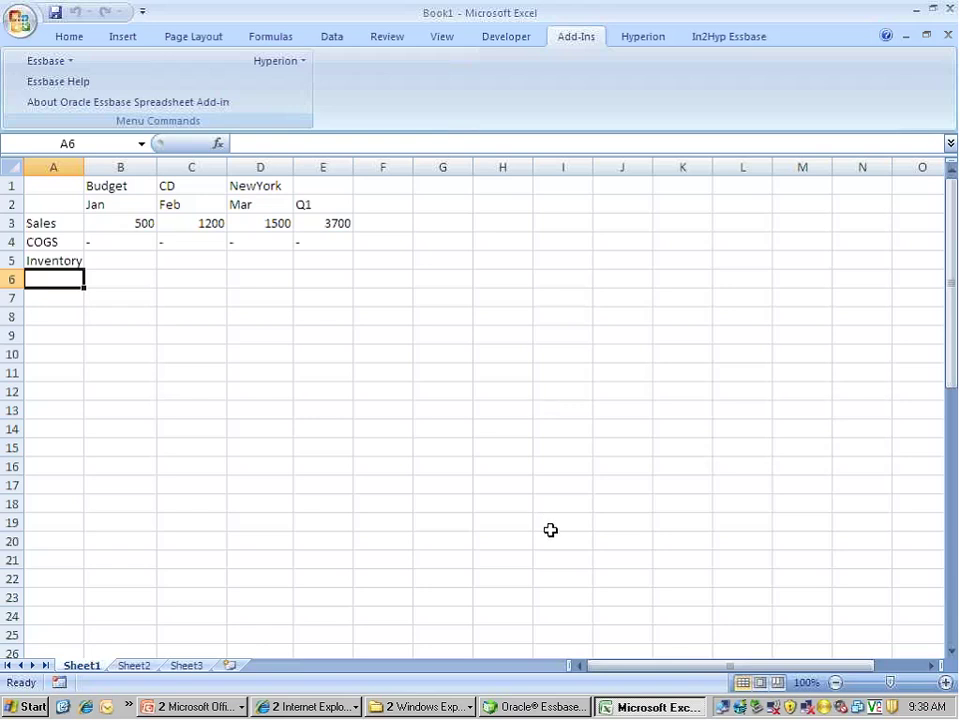
# In the Plan1 outline, drag Jan onto Feb, then decline the move so Q1 stays Jan, Feb, Mar
pyautogui.click(555, 706)
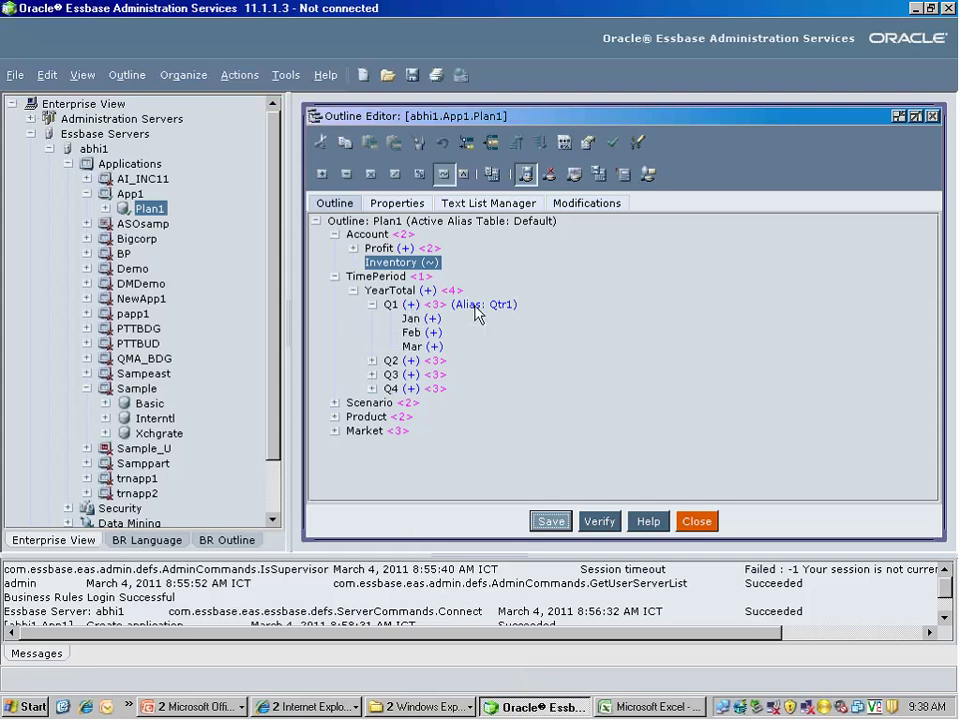
pyautogui.click(410, 322)
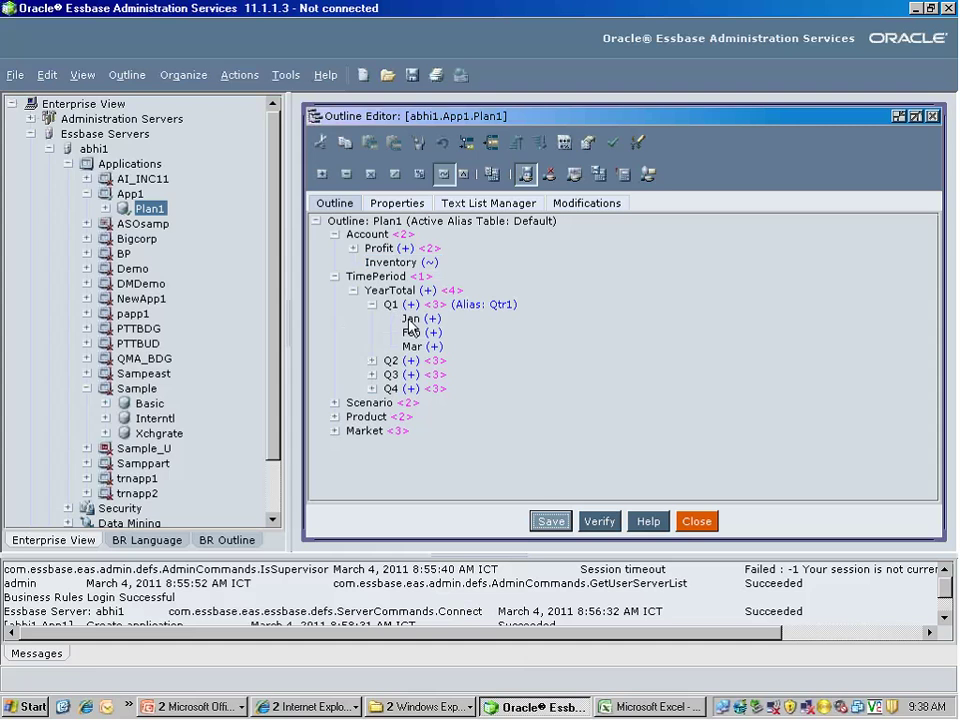
pyautogui.click(410, 320)
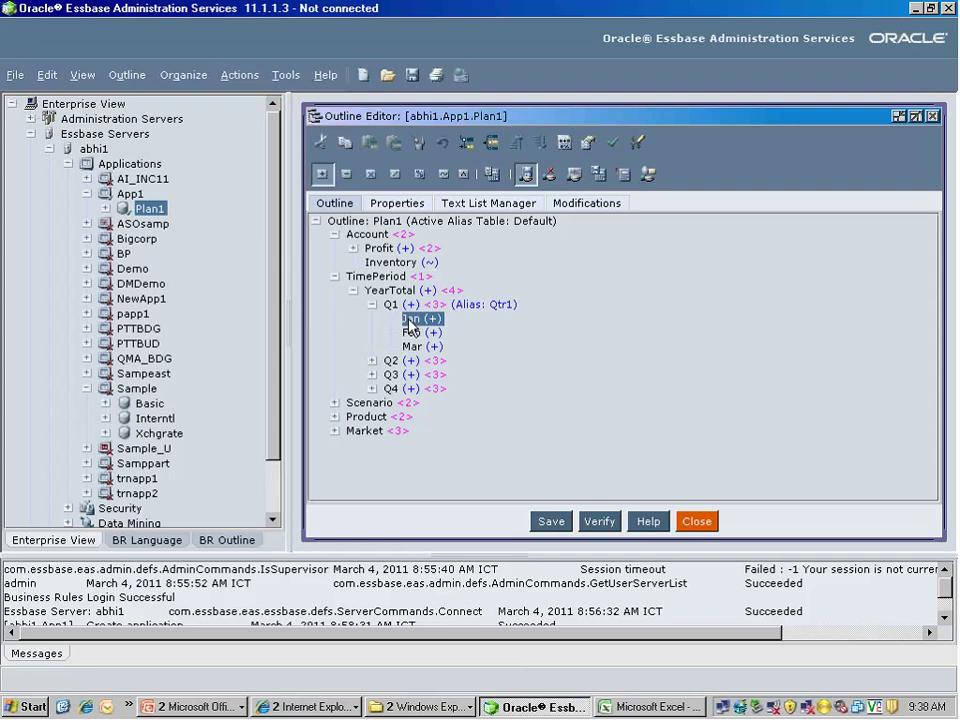
pyautogui.moveTo(408, 325); pyautogui.dragTo(422, 334)
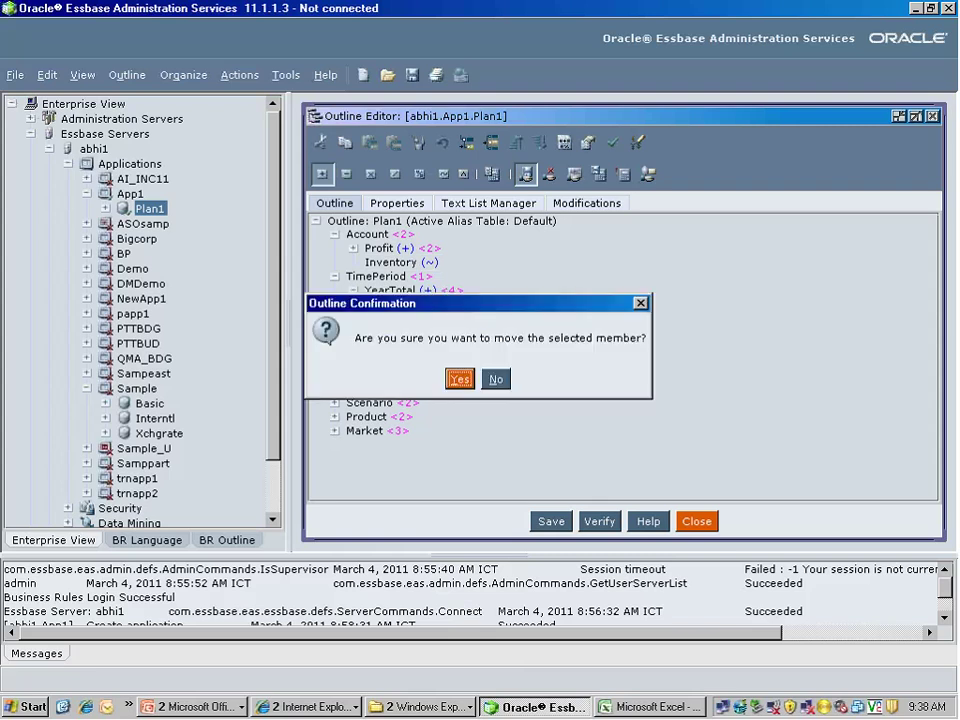
pyautogui.click(497, 381)
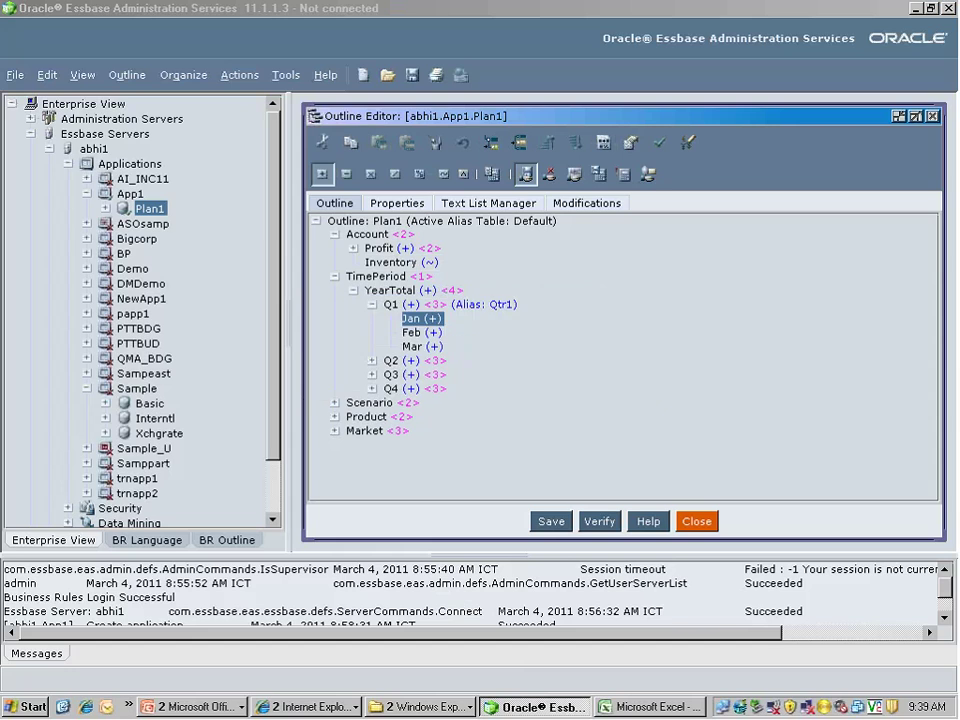
pyautogui.click(430, 710)
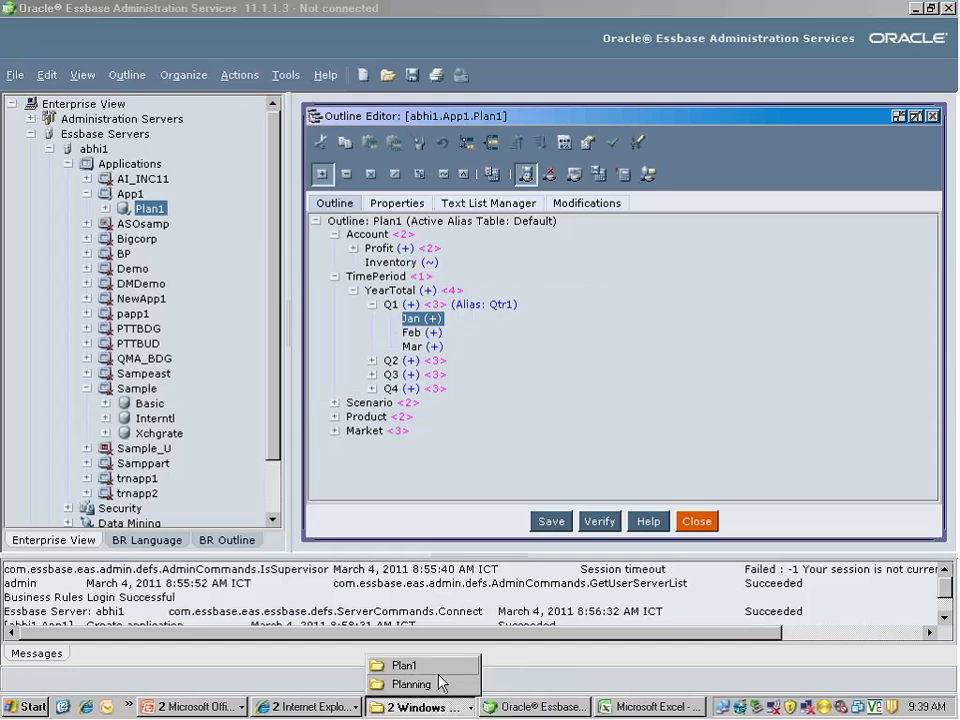
pyautogui.click(437, 668)
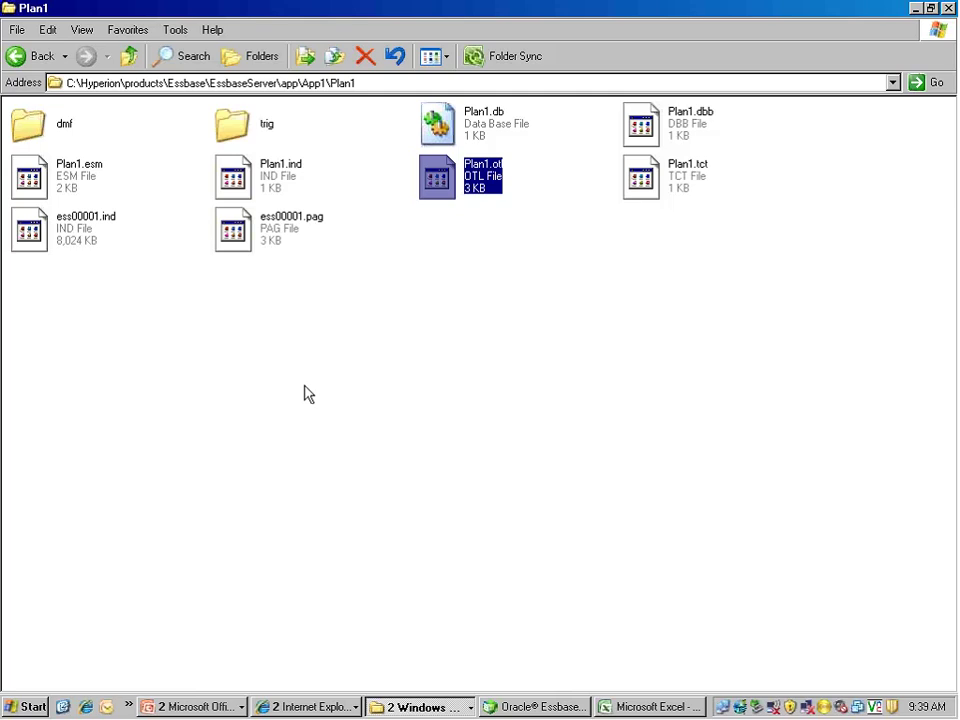
pyautogui.click(446, 388)
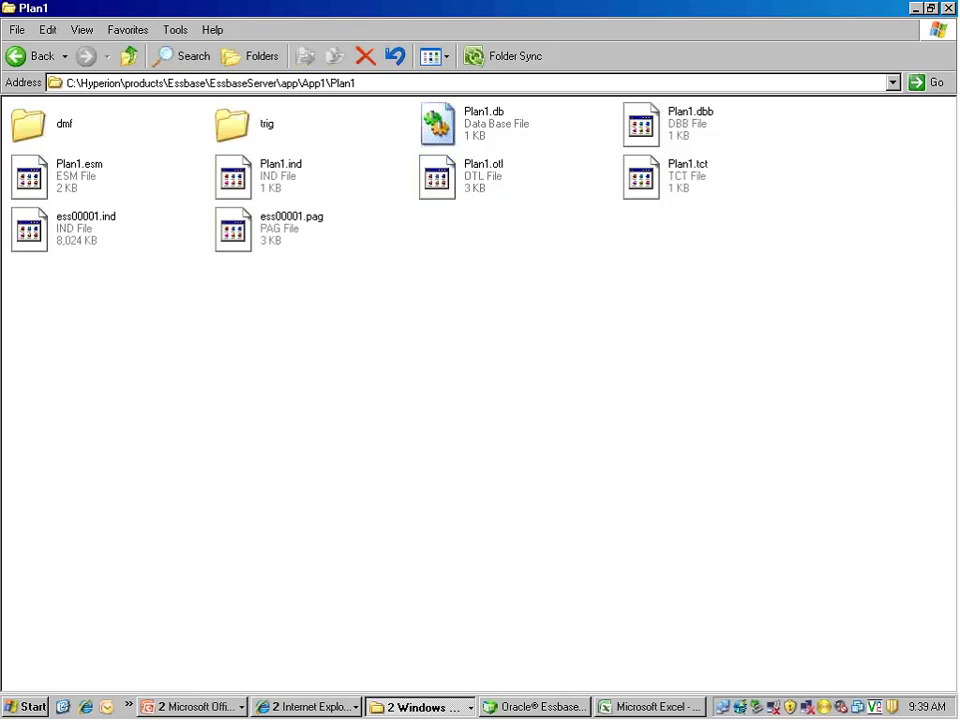
pyautogui.click(466, 186)
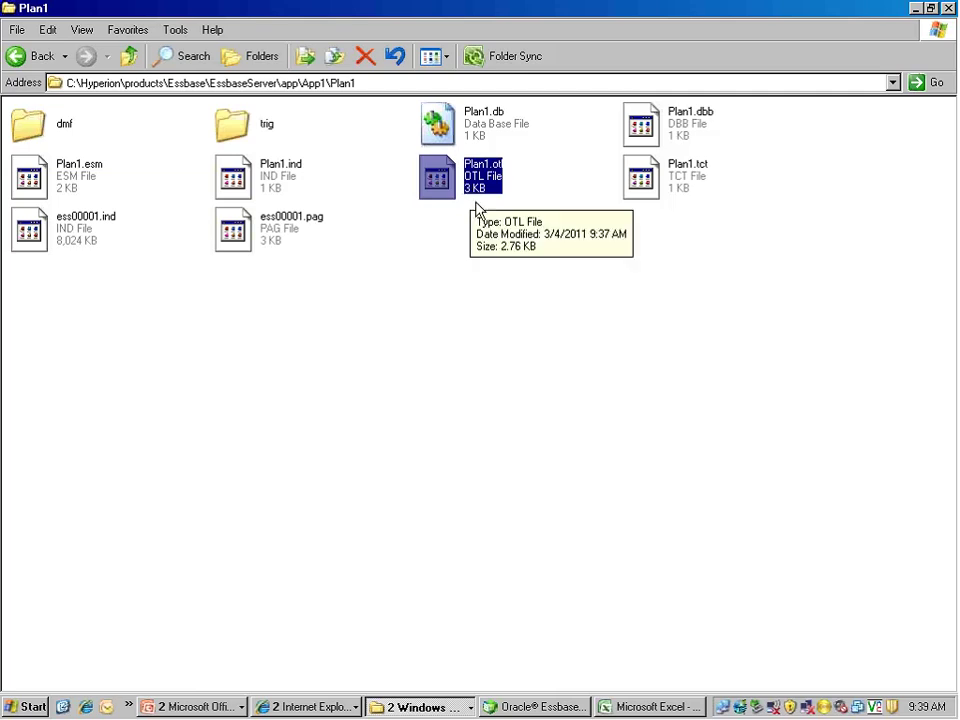
pyautogui.click(914, 10)
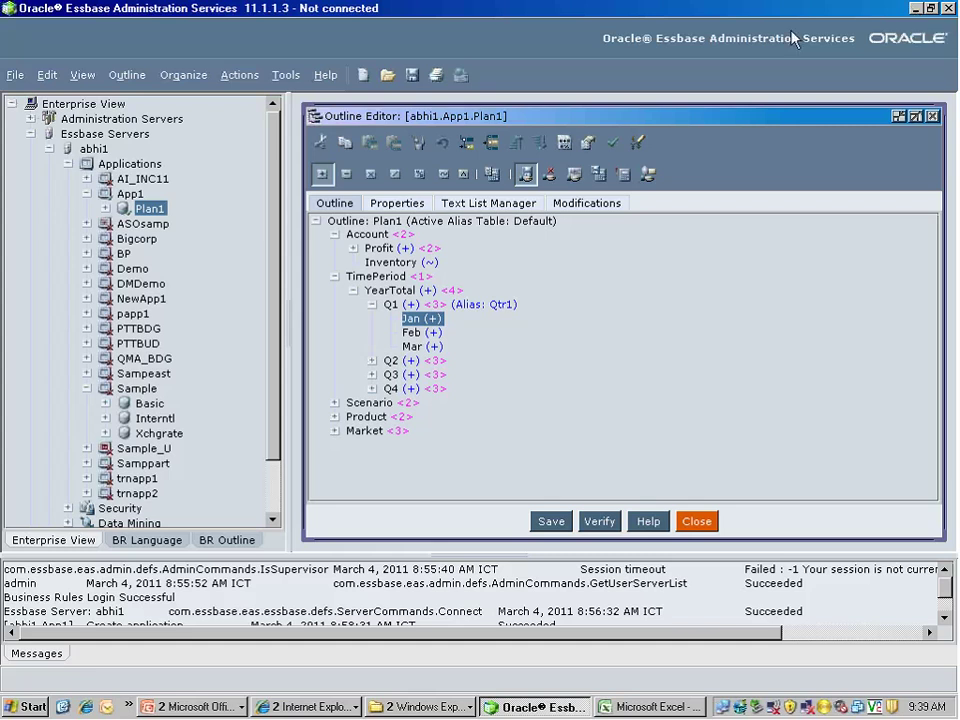
# Collapse YearTotal, TimePeriod and Account in the Plan1 outline
pyautogui.click(352, 290)
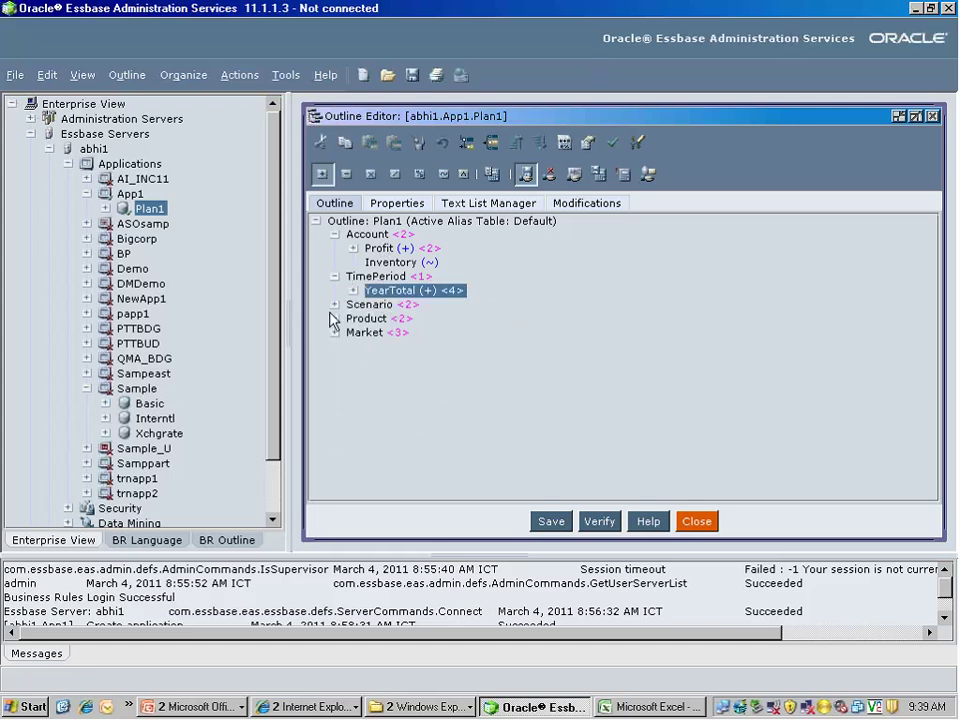
pyautogui.click(335, 278)
pyautogui.click(335, 234)
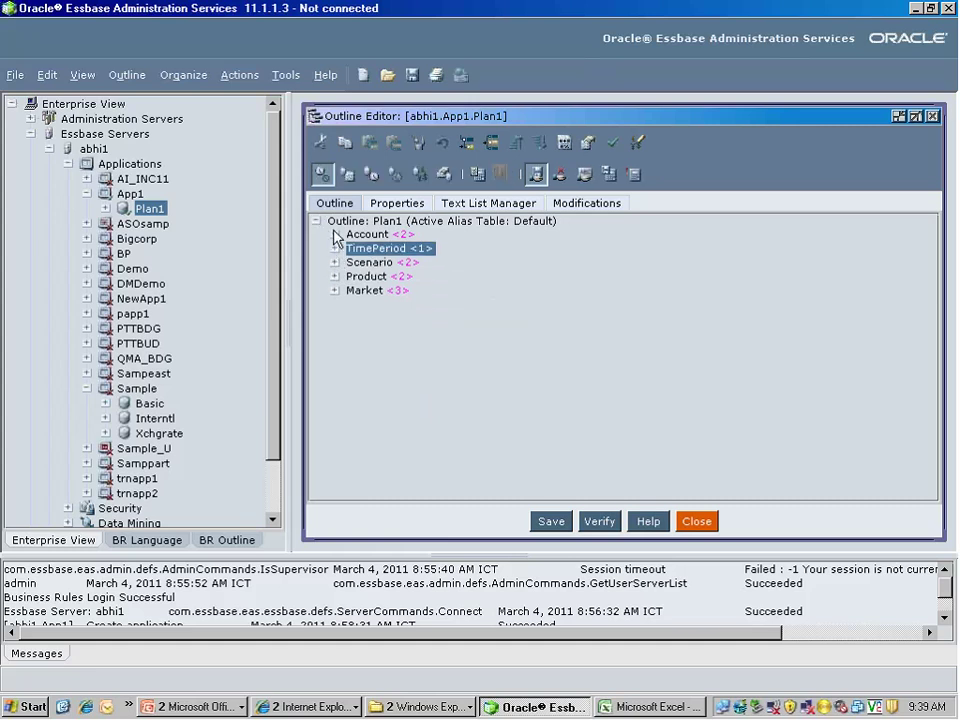
# Expand Market to show East's NewYork and Boston, and Product to show Audio's CD, Radio and IPOD
pyautogui.click(335, 290)
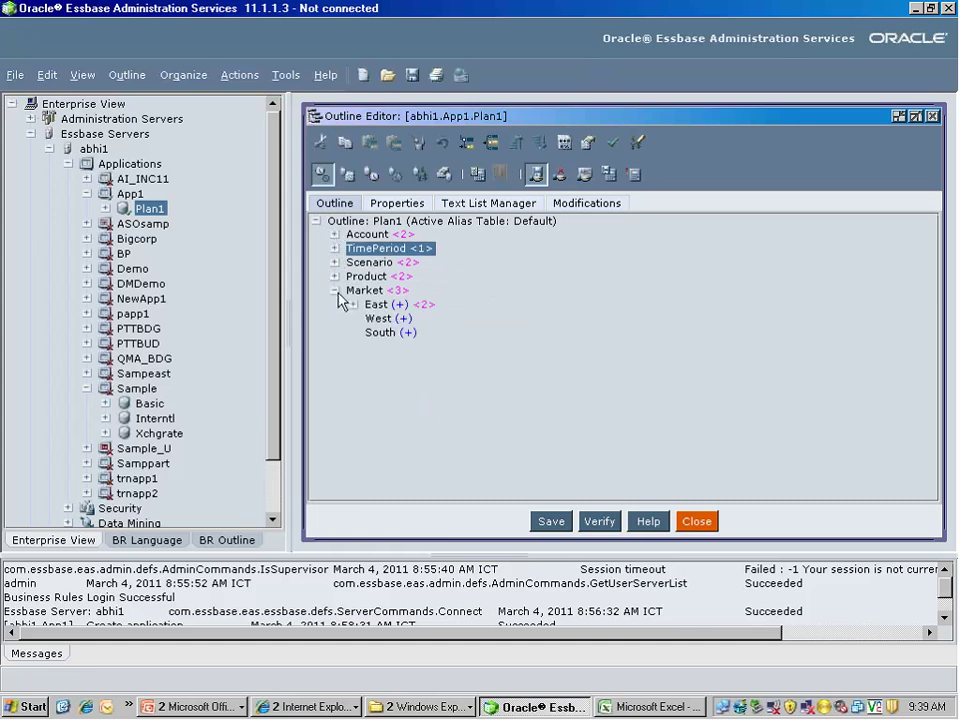
pyautogui.click(353, 304)
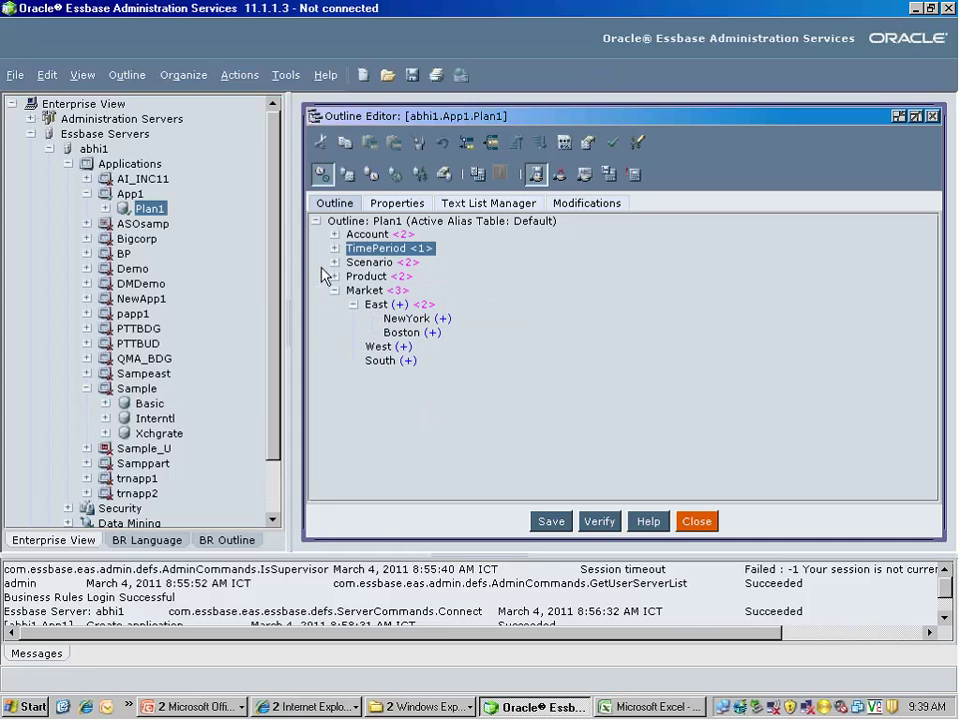
pyautogui.click(335, 276)
pyautogui.click(352, 290)
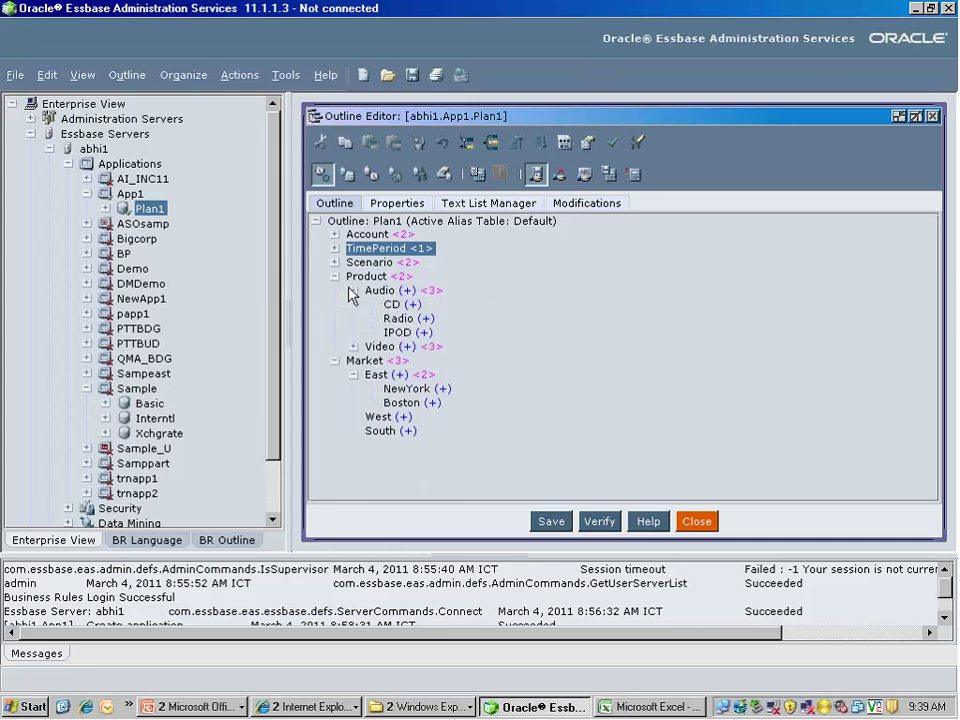